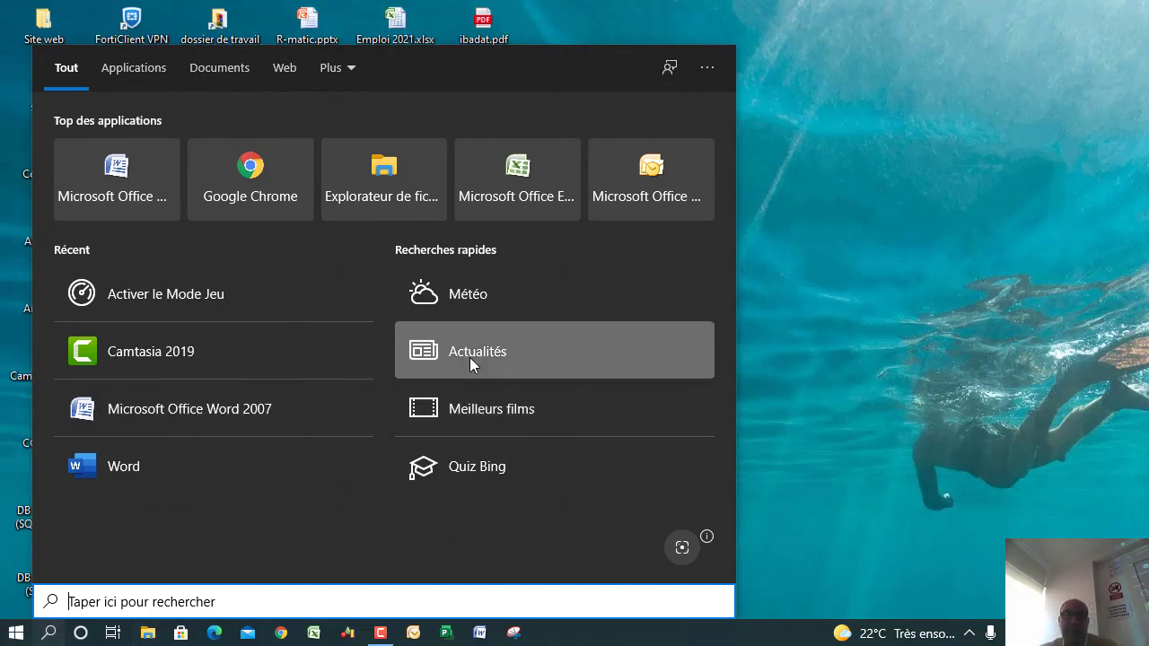
# Step: Open Microsoft Office Excel from the suggested applications and maximize the blank workbook's window
pyautogui.click(520, 207)
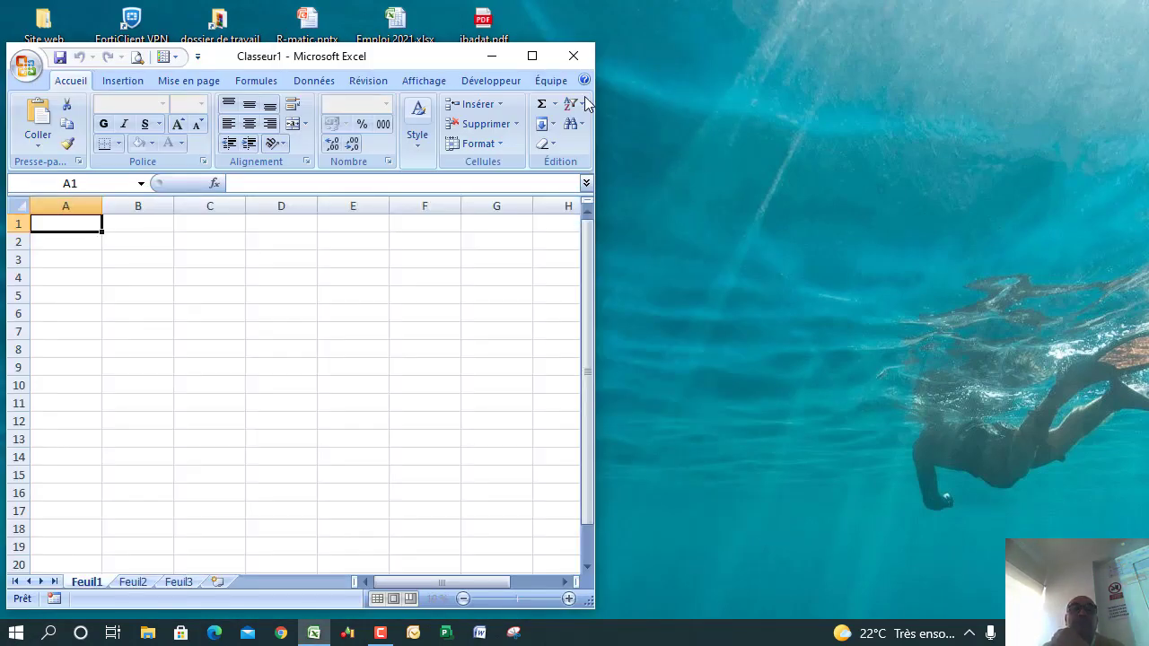
pyautogui.click(531, 55)
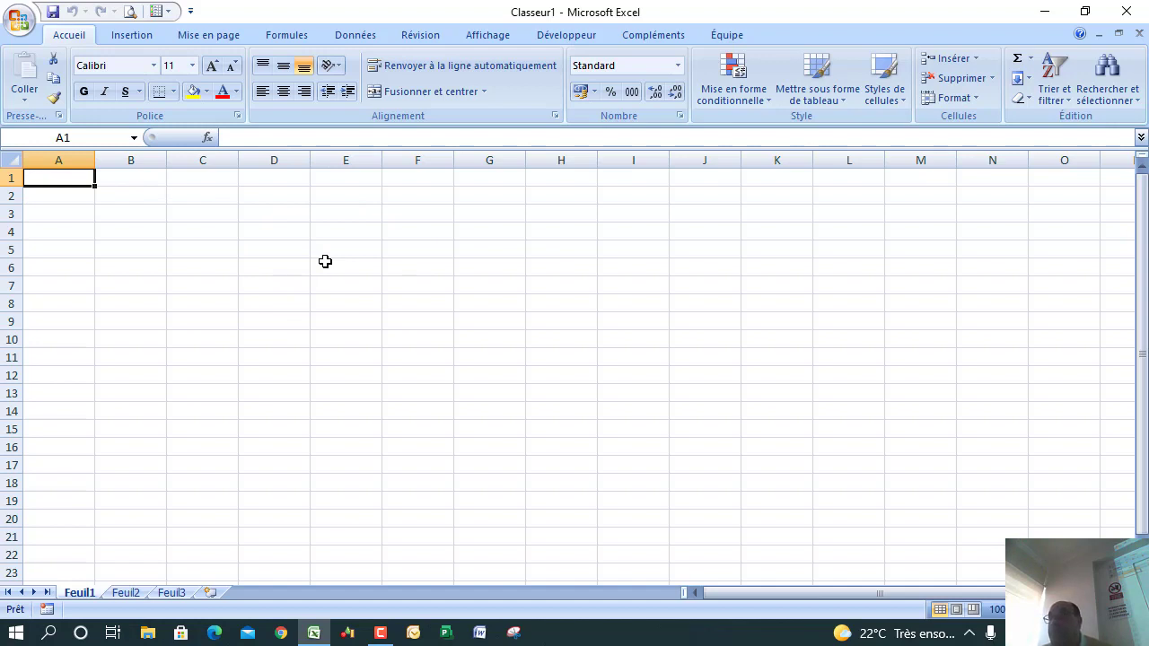
pyautogui.click(280, 216)
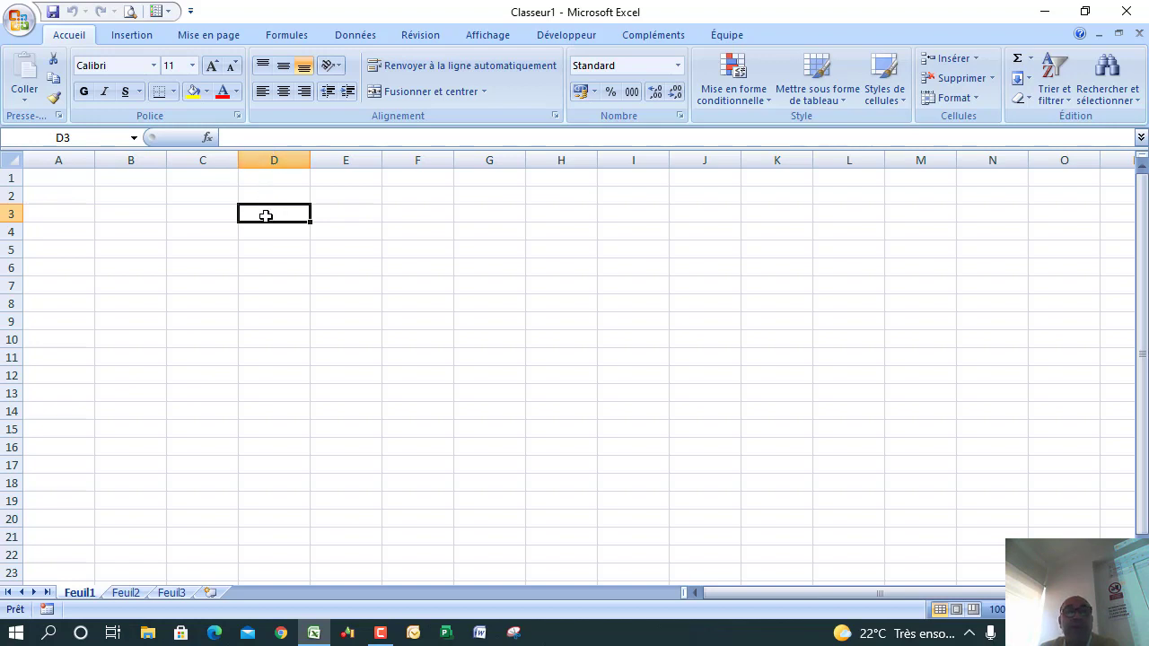
# Step: Enter the heading "Numéro article" in cell F5 and fit column F's width to the text
pyautogui.click(430, 247)
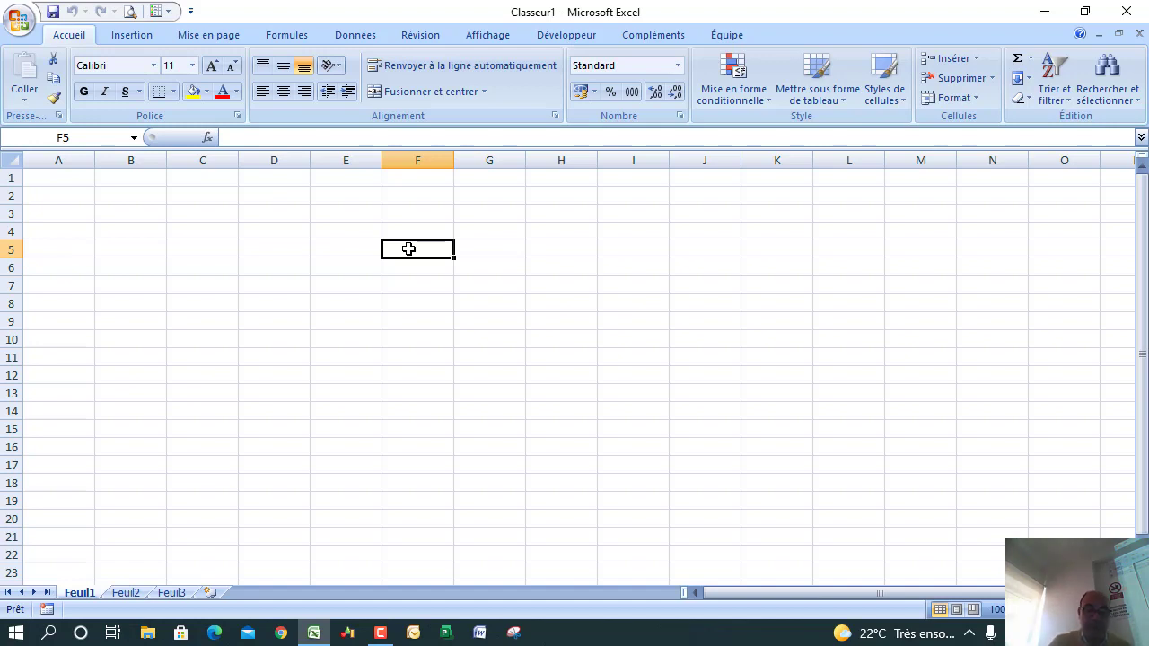
pyautogui.write('N')
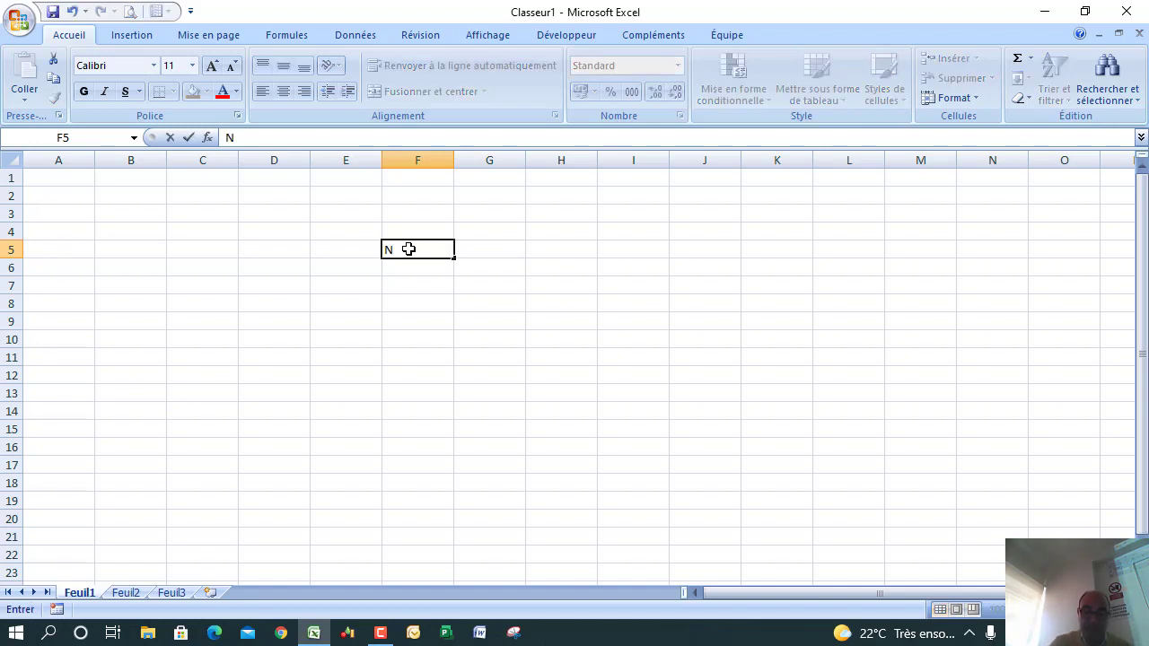
pyautogui.write('ume')
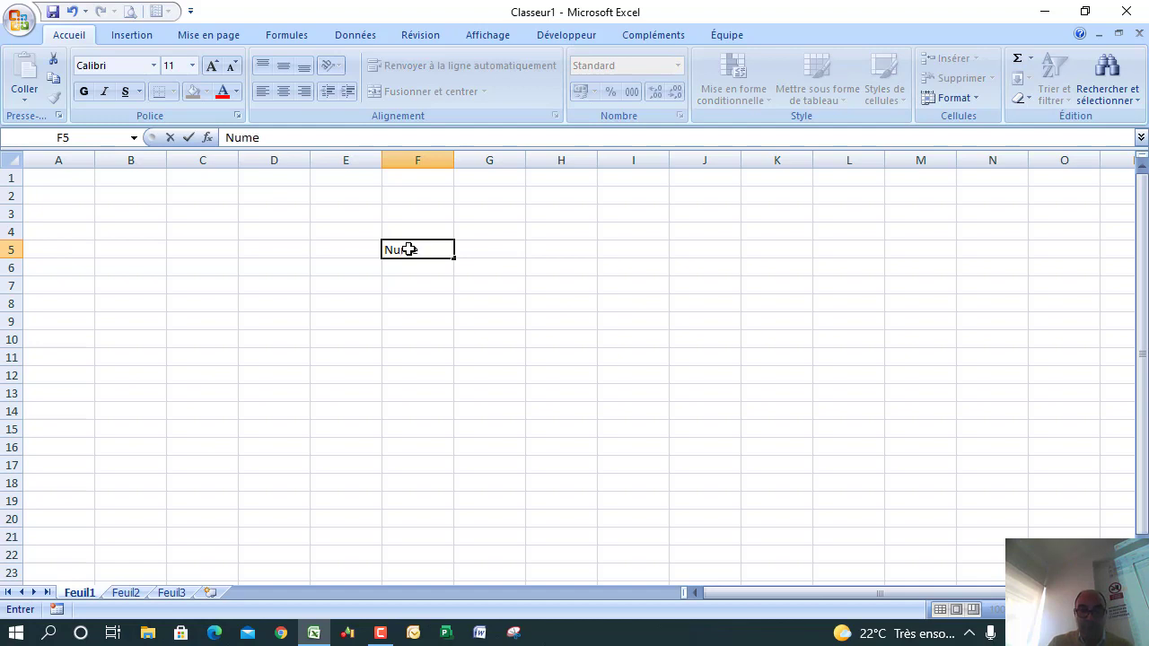
pyautogui.press('BackSpace')
pyautogui.press('BackSpace')
pyautogui.write('m')
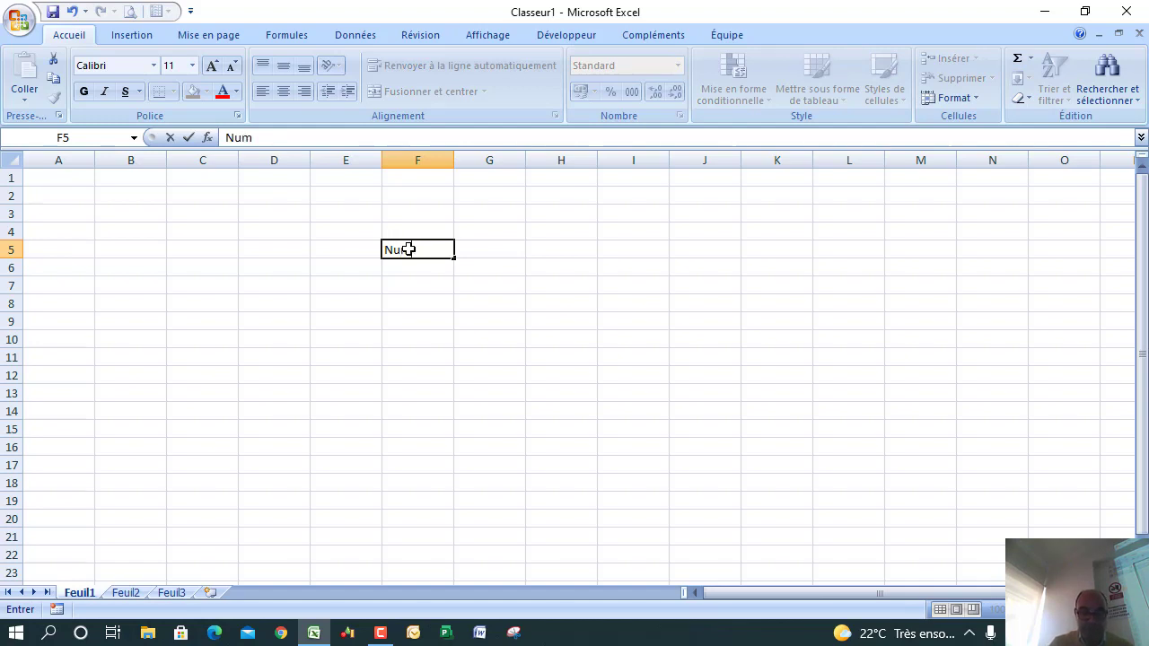
pyautogui.write('éro article')
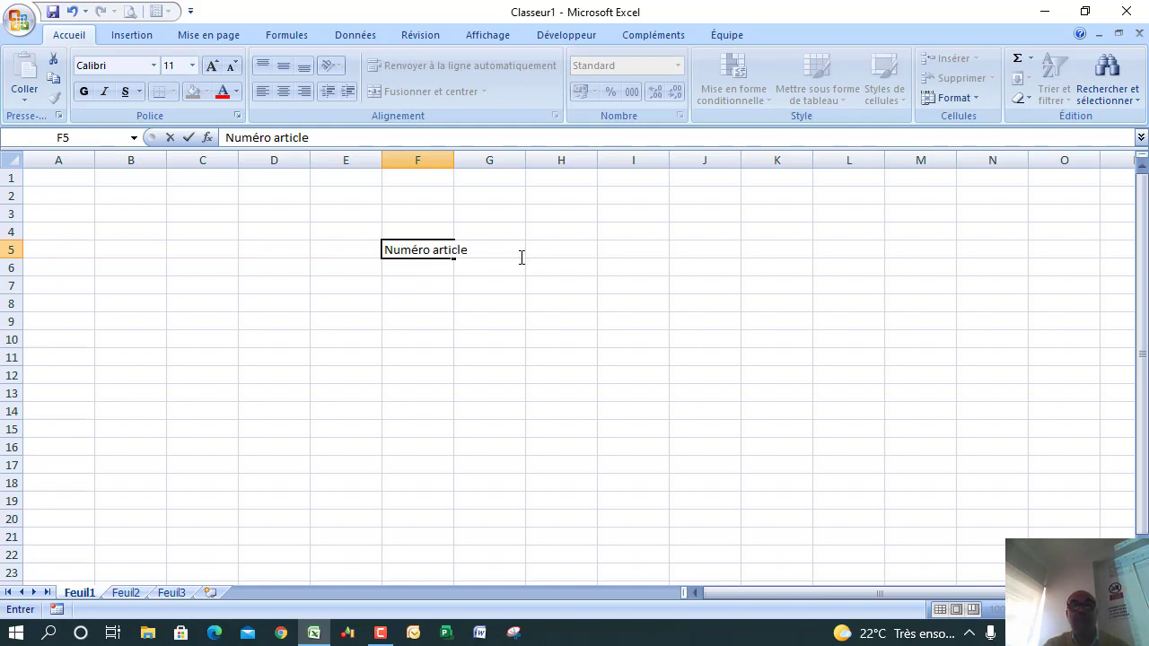
pyautogui.press('F2')
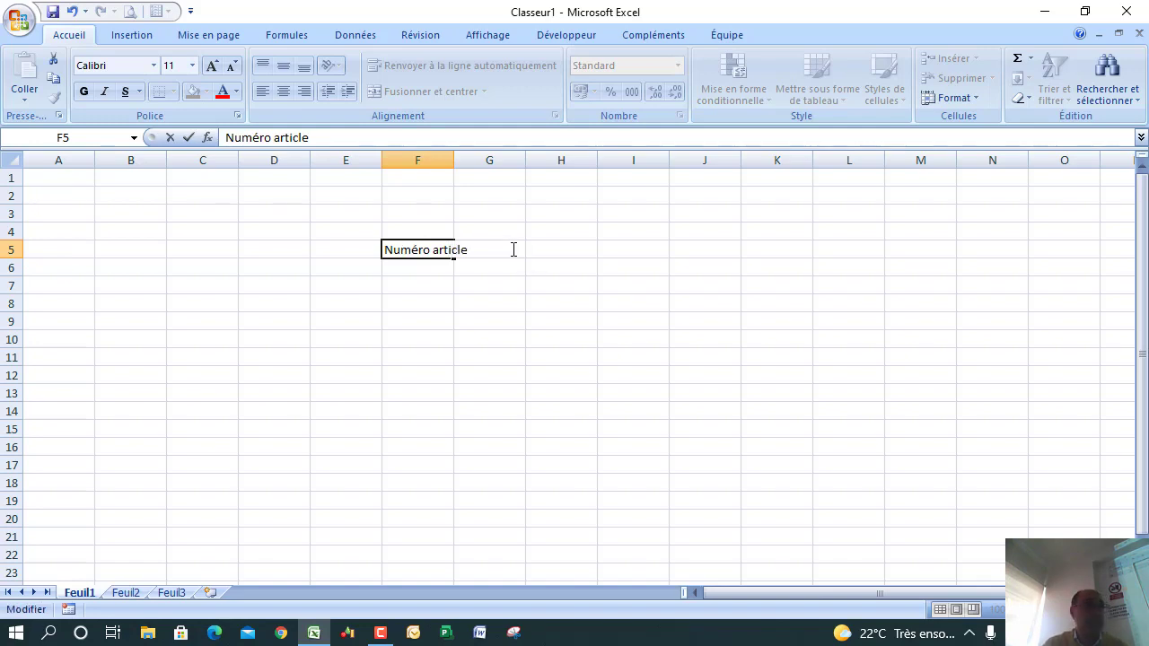
pyautogui.click(569, 249)
pyautogui.click(510, 248)
pyautogui.doubleClick(458, 161)
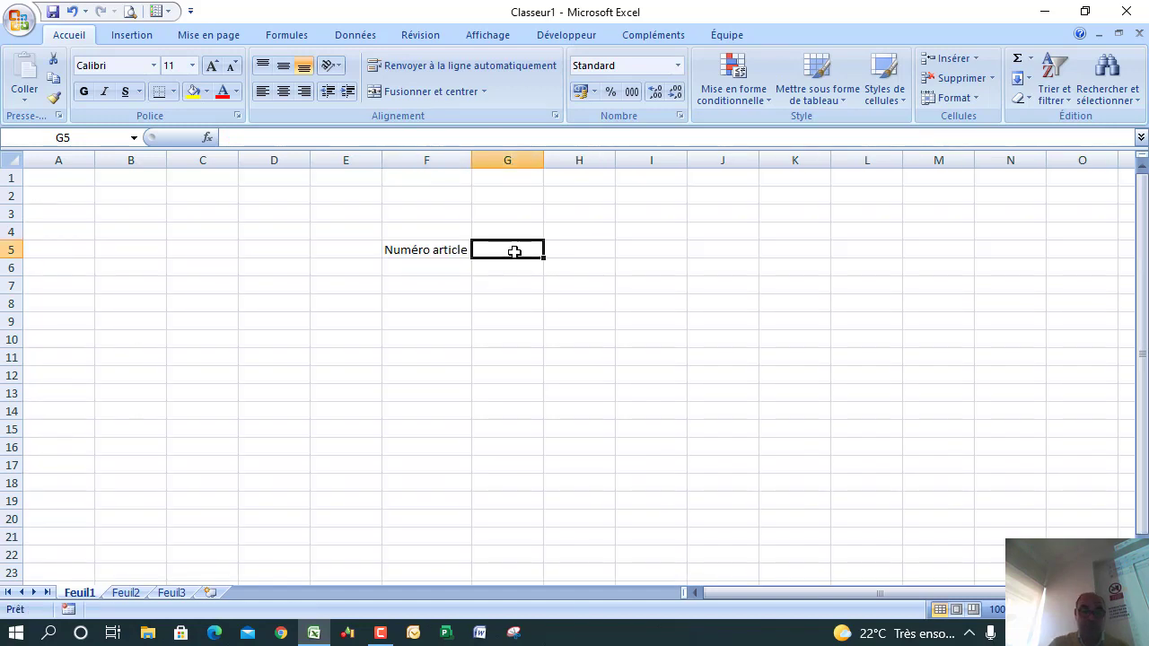
# Step: Enter the heading "Libelé" in cell G5
pyautogui.write('M')
pyautogui.press('BackSpace')
pyautogui.write('Ll')
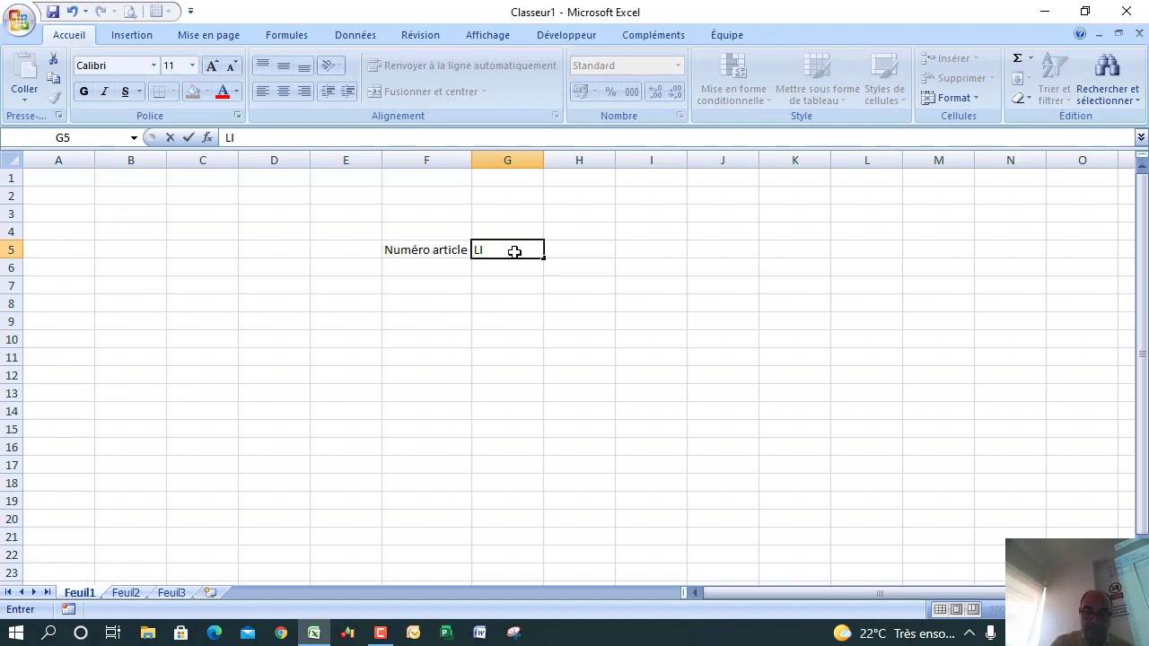
pyautogui.click(515, 252)
pyautogui.write('belé')
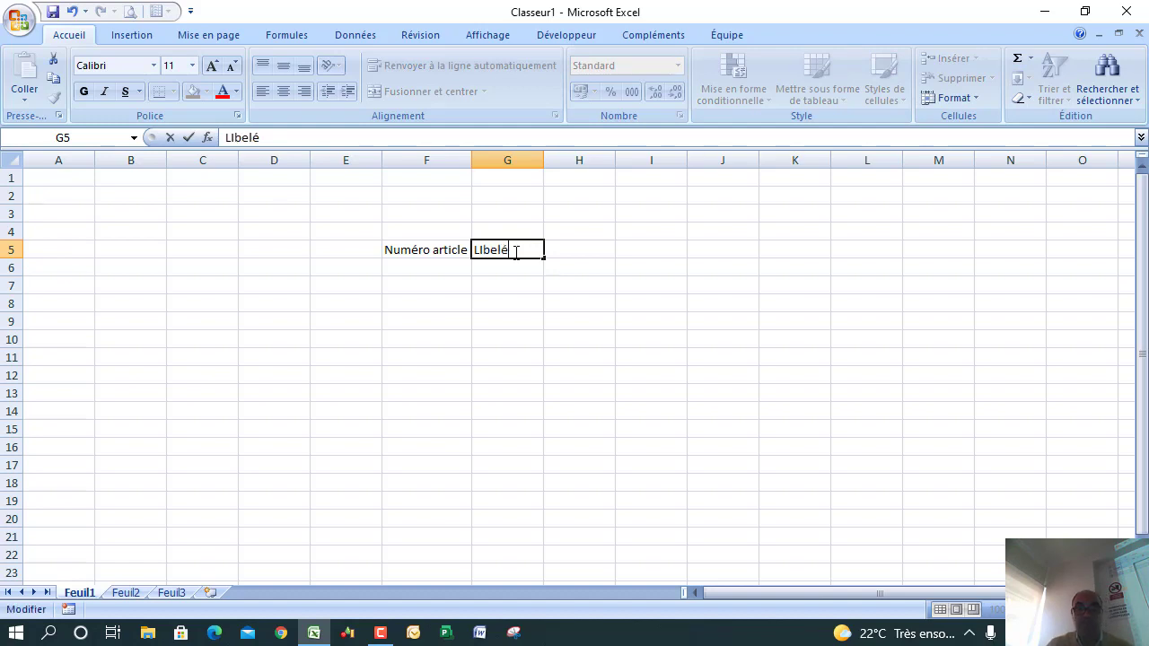
# Step: Enter the headings "PU HT" in cell H5 and "TVA" in cell I5
pyautogui.click(581, 253)
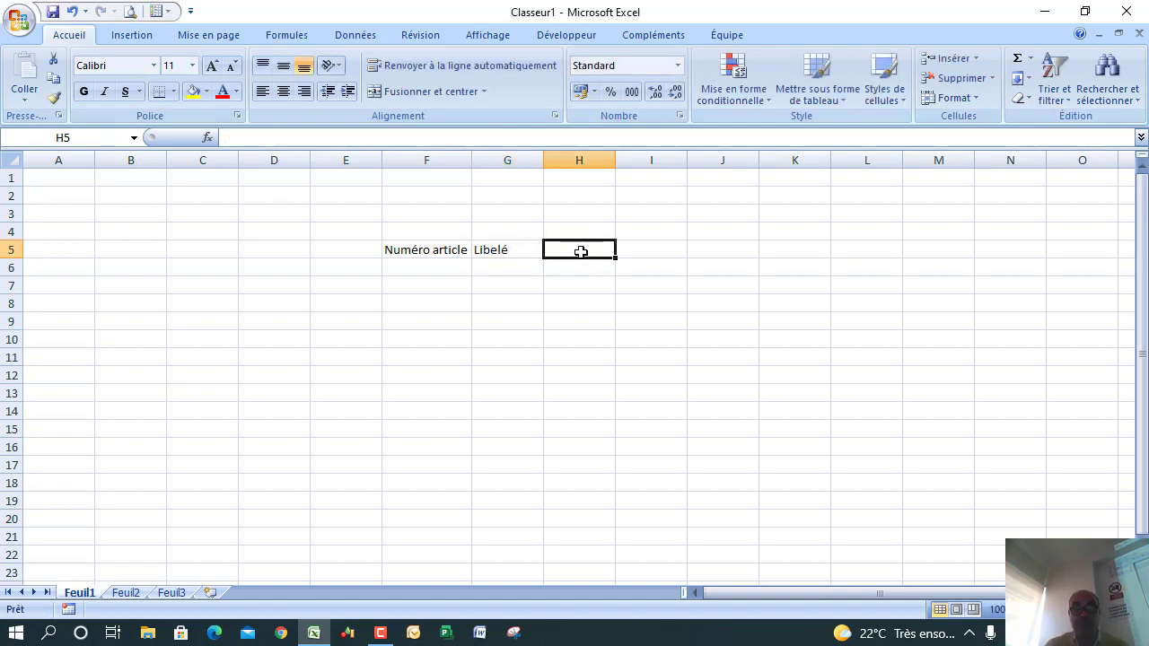
pyautogui.write('P')
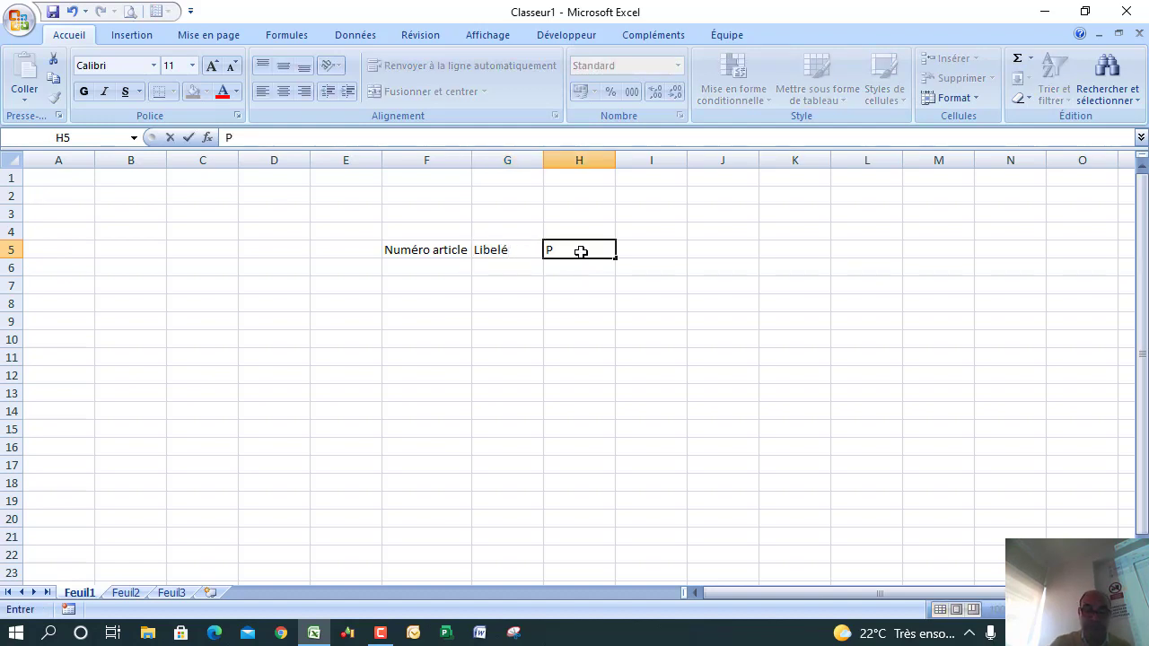
pyautogui.write('U')
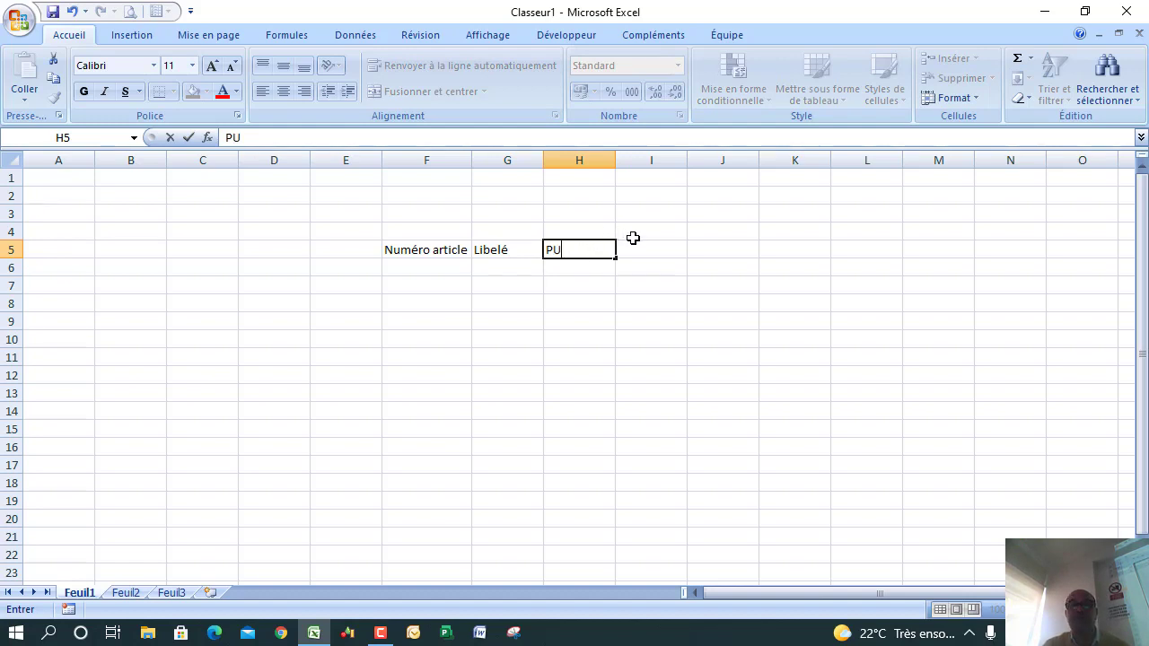
pyautogui.write(' HT')
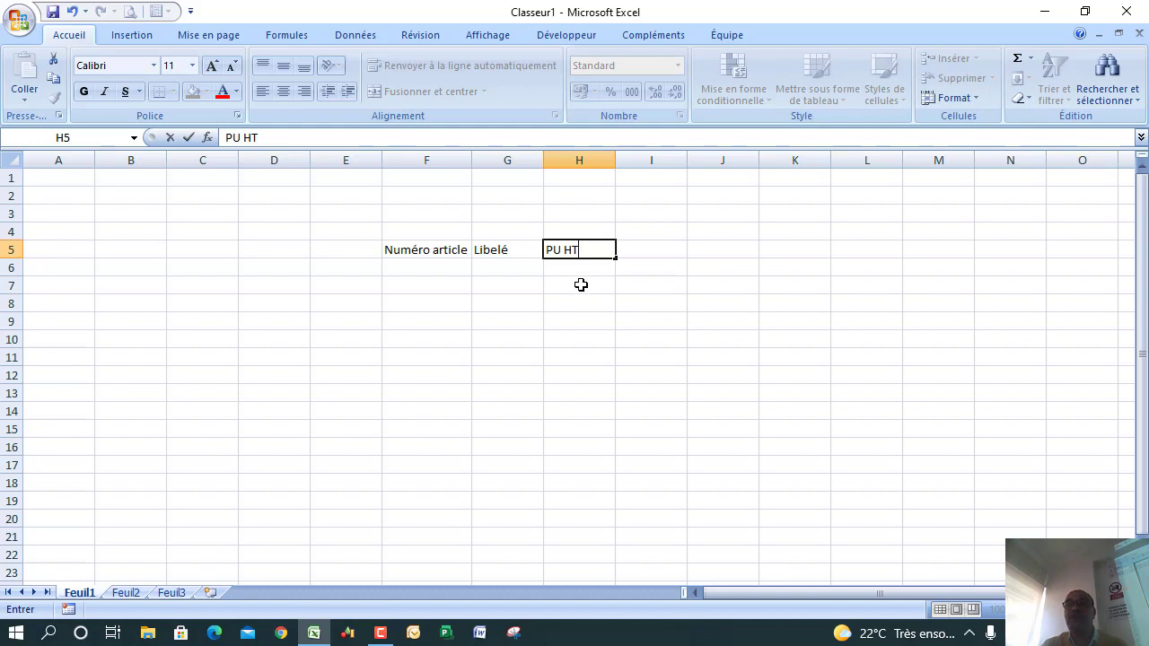
pyautogui.click(661, 248)
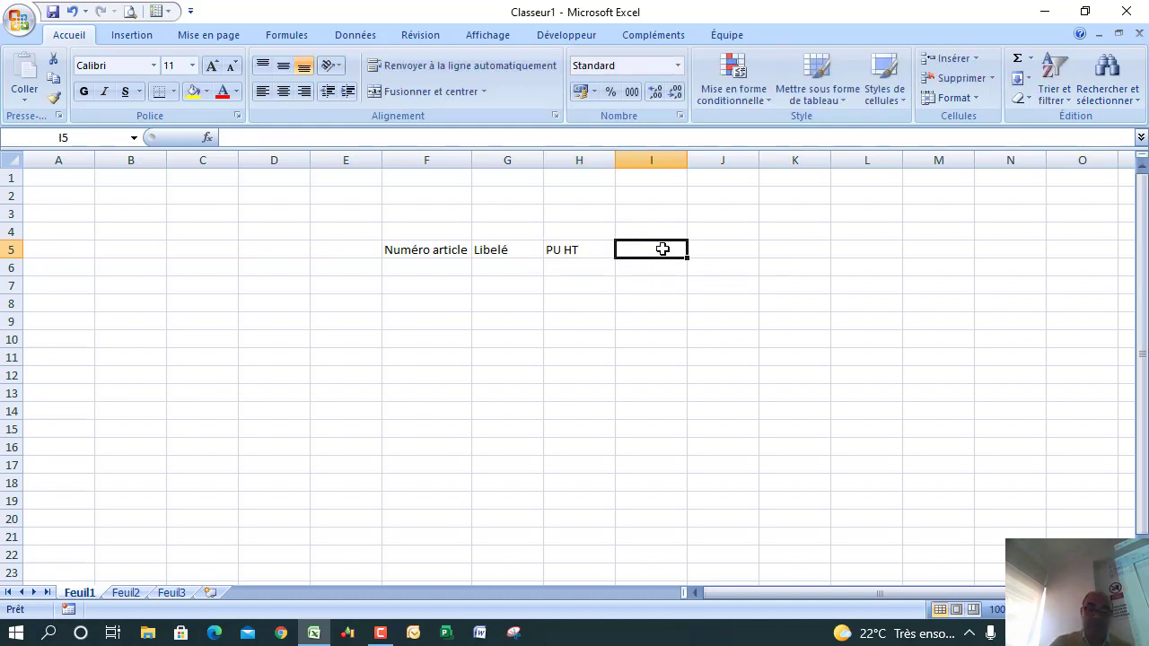
pyautogui.write('TVA')
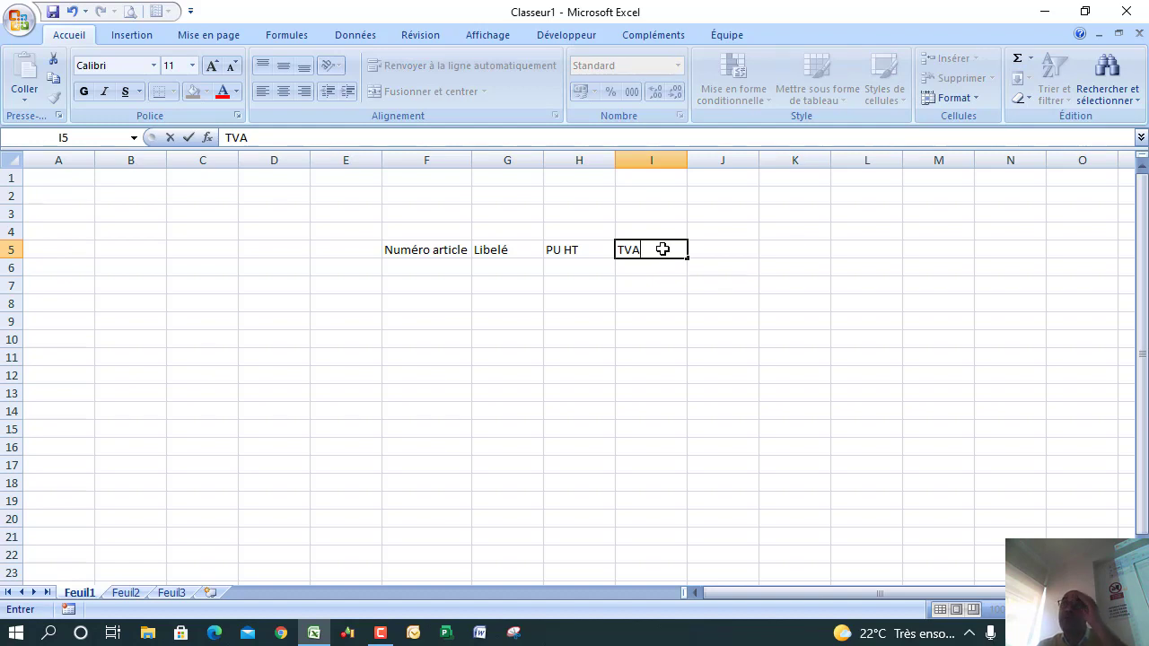
# Step: Enter the headings "Quantité" in cell J5 and "Total HT" in cell K5
pyautogui.click(723, 251)
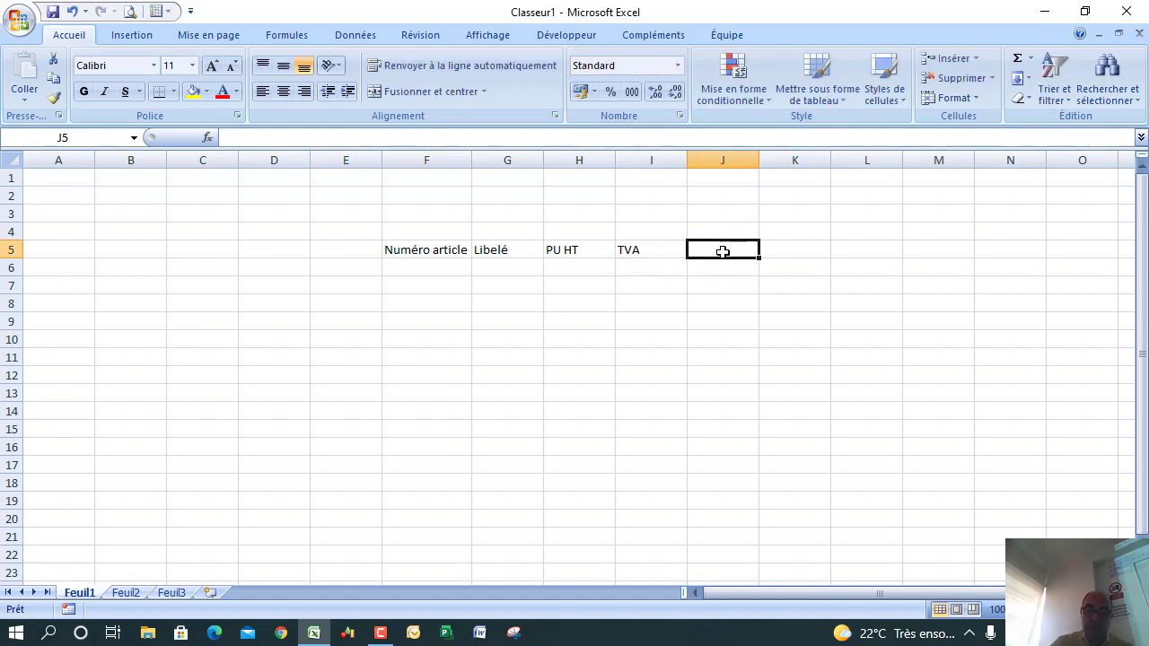
pyautogui.write('Q')
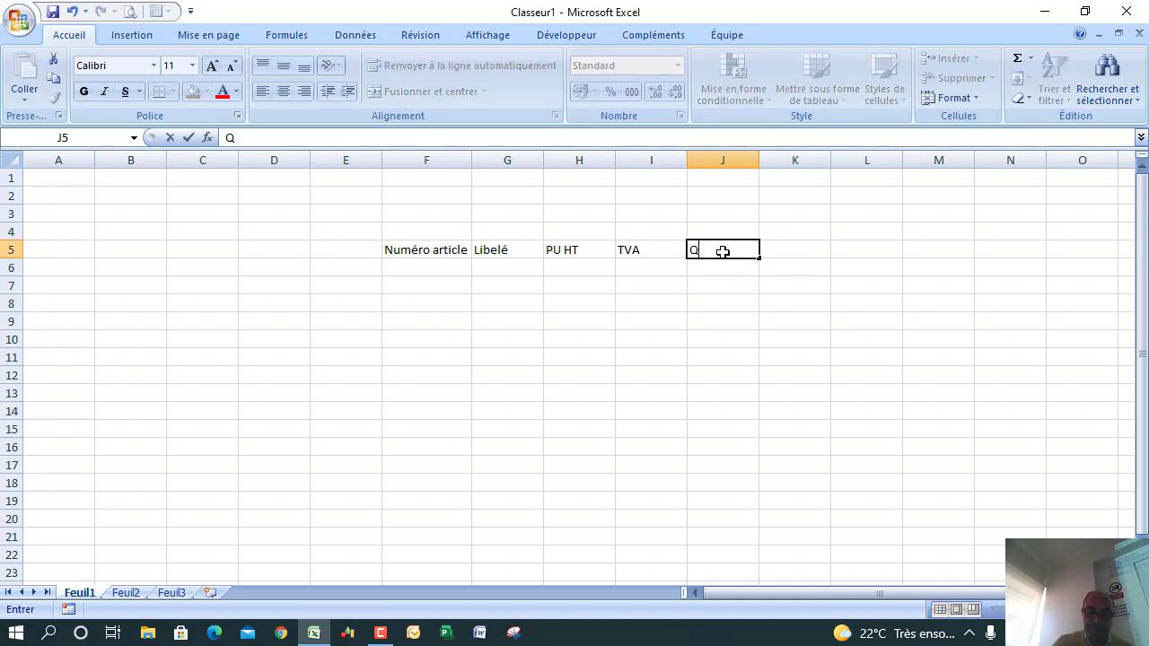
pyautogui.write('uantité')
pyautogui.click(788, 251)
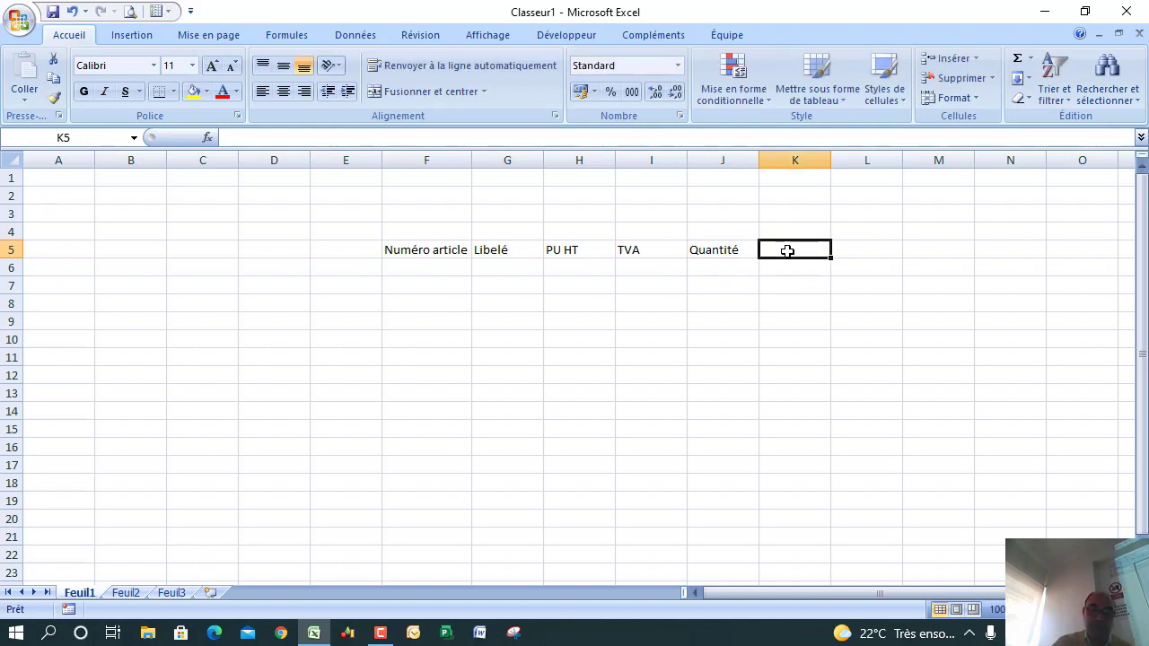
pyautogui.write('Total')
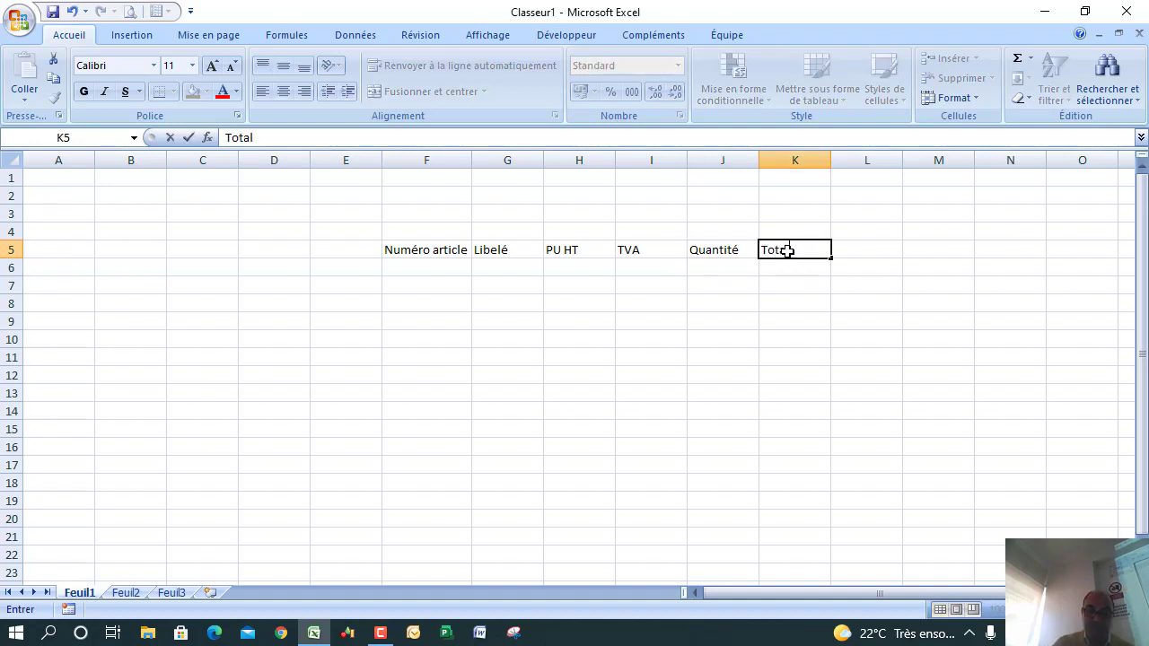
pyautogui.write(' HT')
# Step: Enter the heading "Total TTC" in cell L5 and make column F slightly narrower than its heading text
pyautogui.click(859, 252)
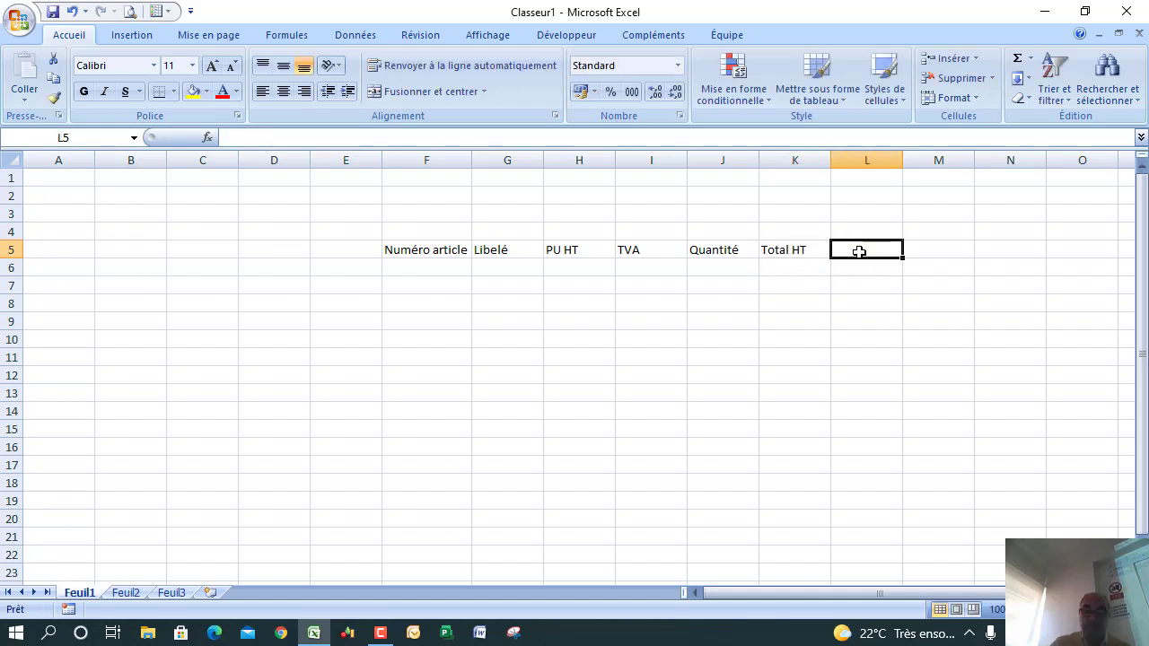
pyautogui.write('Tota')
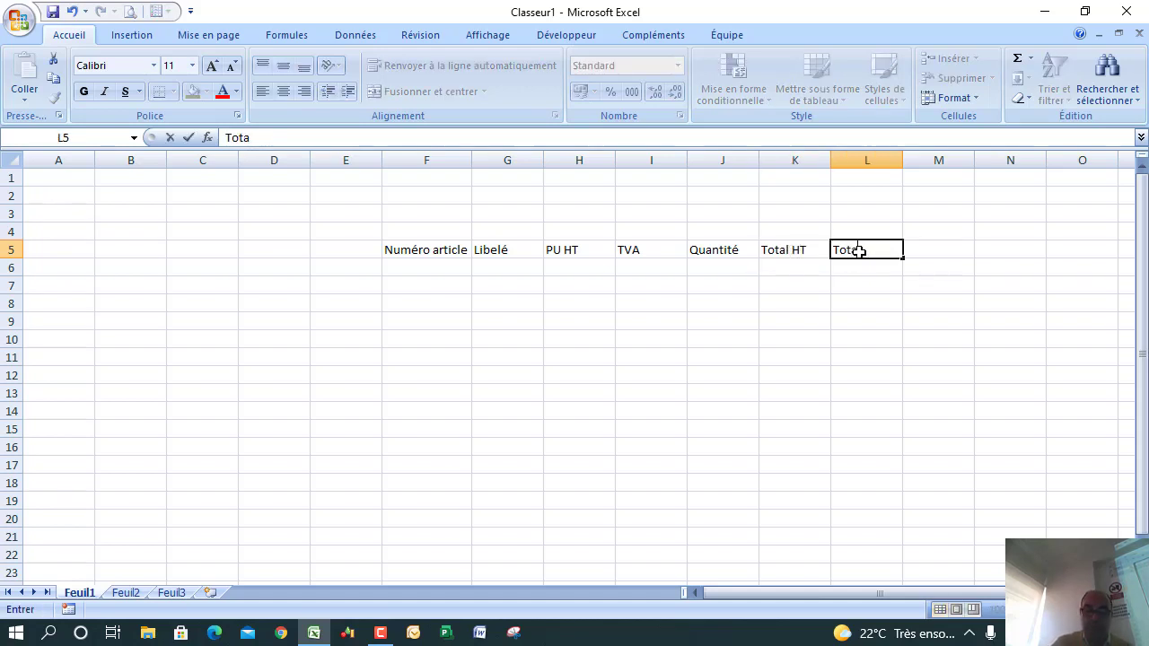
pyautogui.write('l TTC')
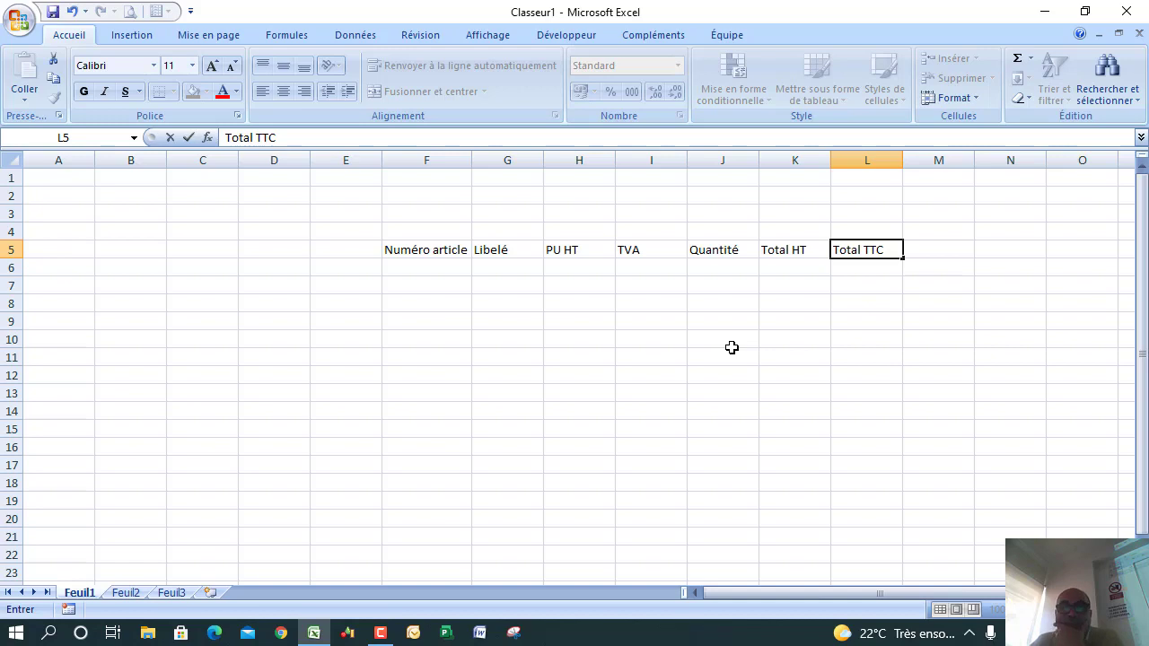
pyautogui.click(469, 159)
pyautogui.moveTo(470, 164); pyautogui.dragTo(448, 164)
# Step: Enter the article number 1 in cell F6
pyautogui.click(412, 268)
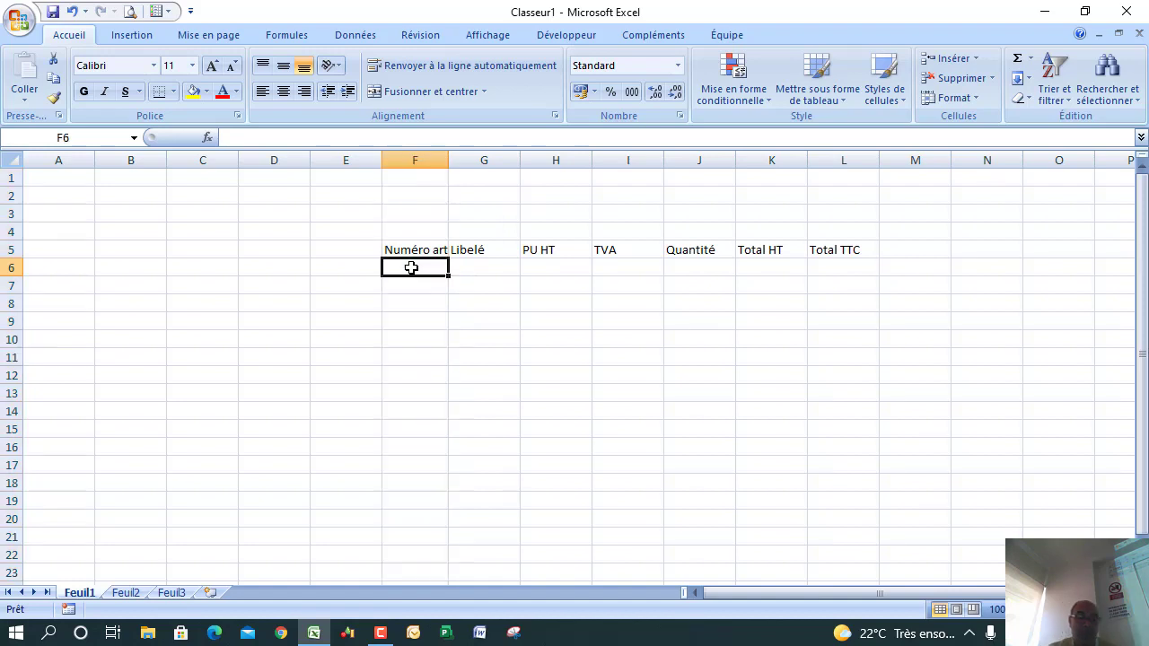
pyautogui.write('1')
pyautogui.click(406, 319)
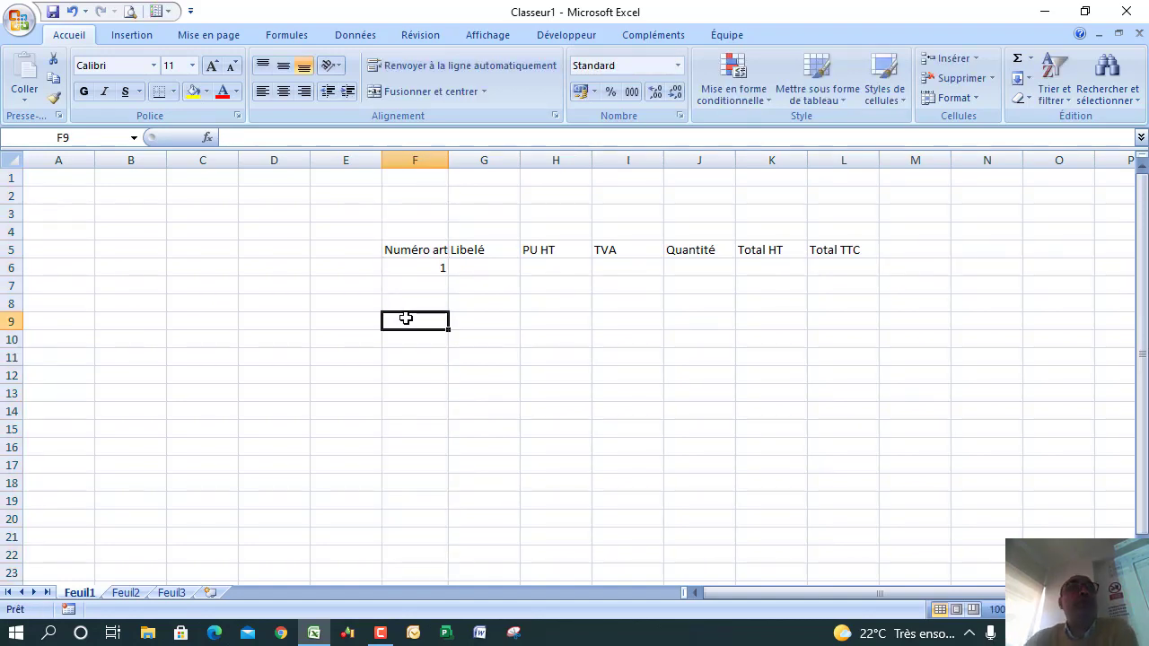
# Step: Fill the 1 from cell F6 down to F15, and clear the copies in F7:F15
pyautogui.click(443, 267)
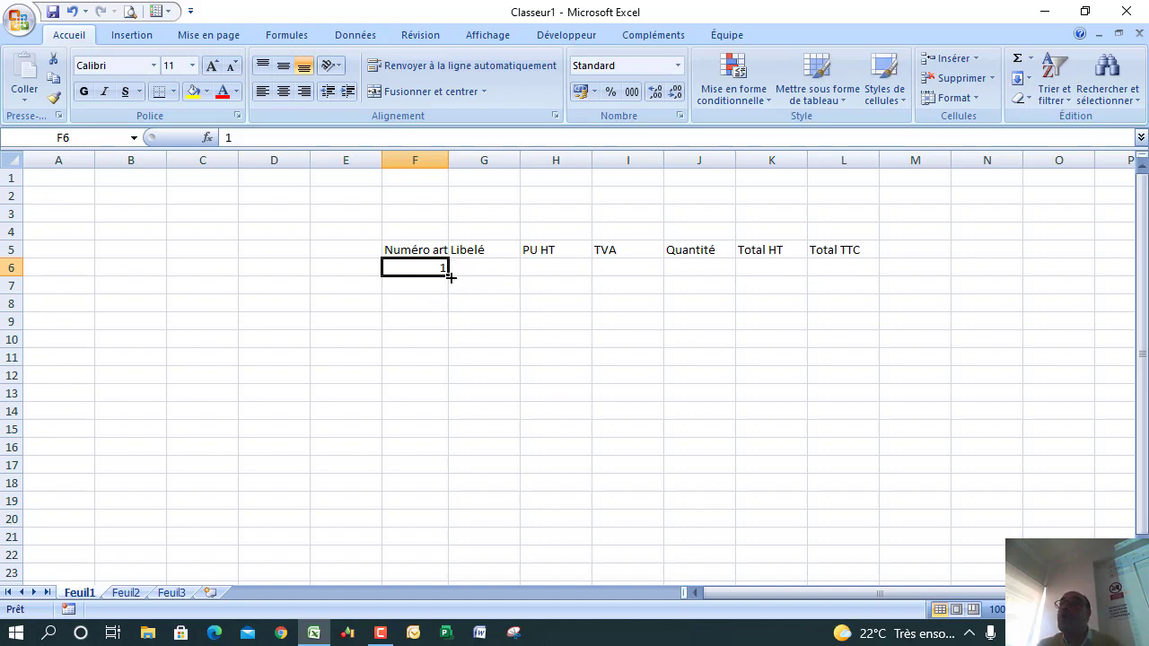
pyautogui.moveTo(449, 278); pyautogui.dragTo(448, 439)
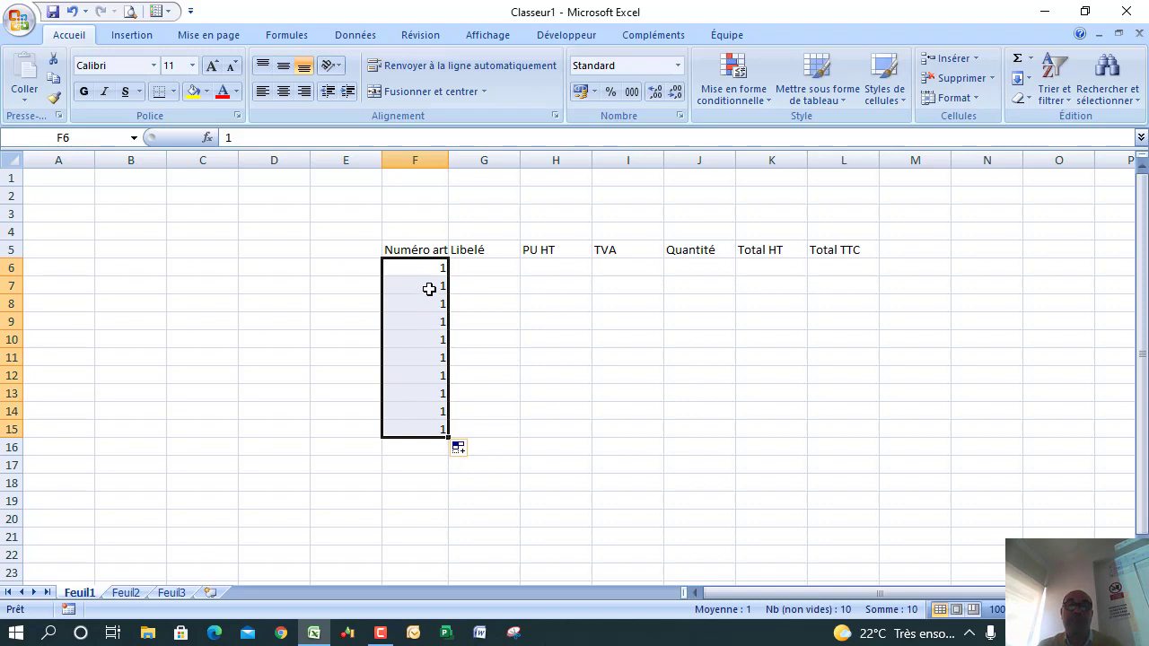
pyautogui.moveTo(431, 290); pyautogui.dragTo(413, 425)
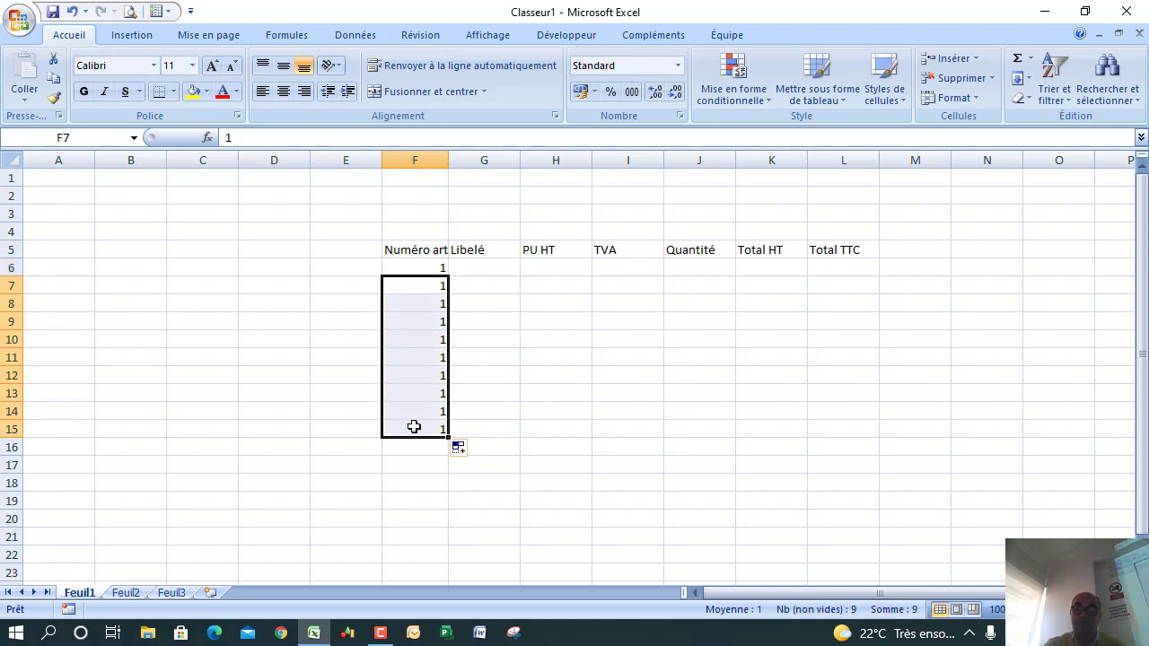
pyautogui.press('Delete')
# Step: Enter 2 in cell F7 and extend the series from F6:F7 down to 8 in cell F13
pyautogui.click(430, 285)
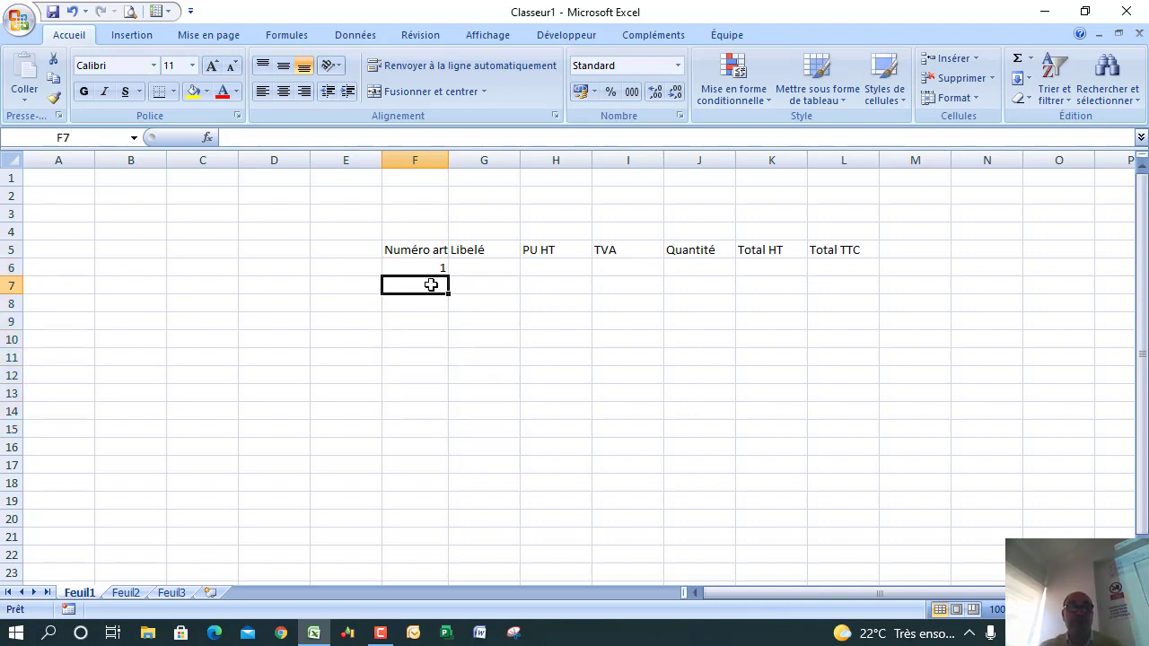
pyautogui.write('2')
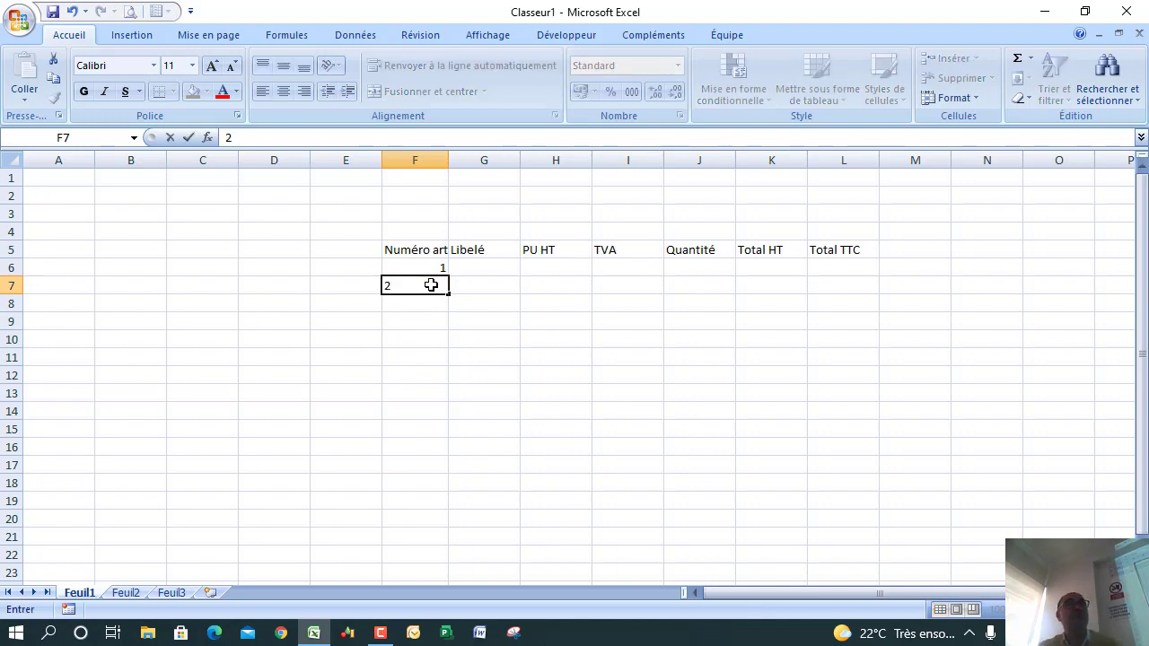
pyautogui.click(484, 315)
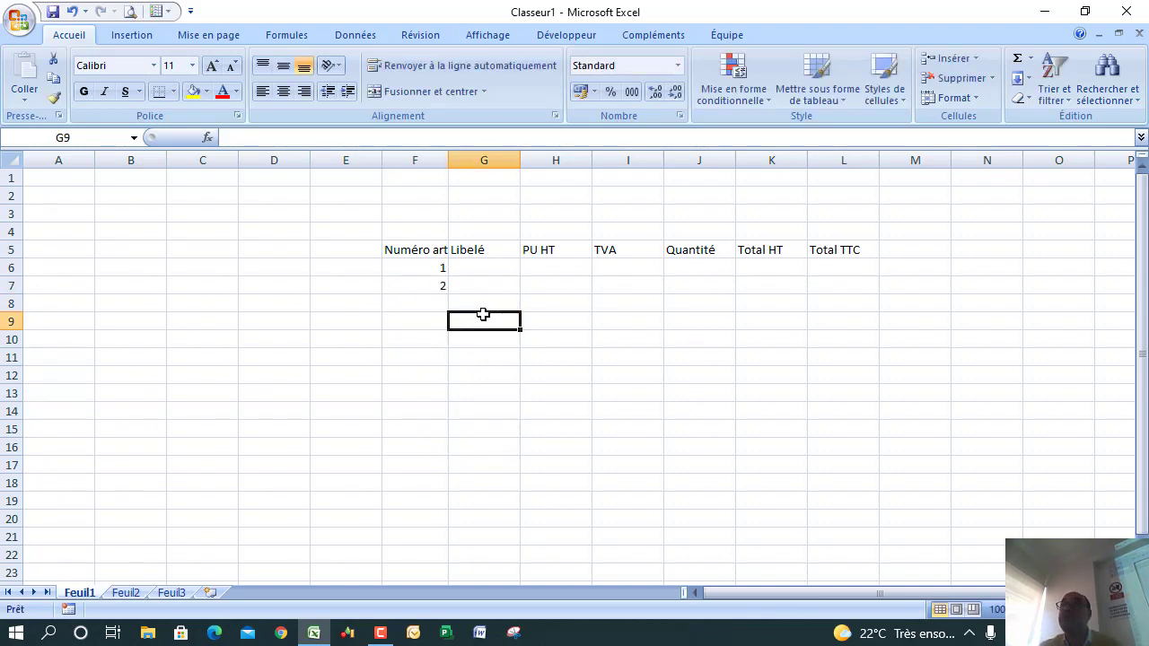
pyautogui.moveTo(436, 267); pyautogui.dragTo(456, 399)
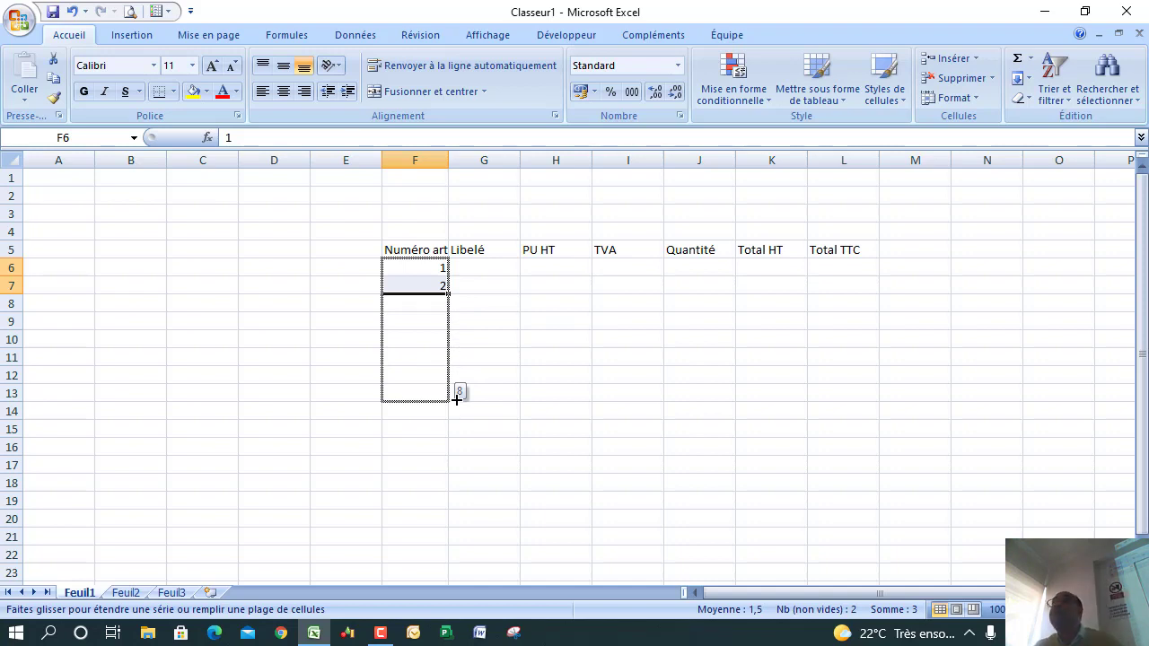
pyautogui.moveTo(456, 399); pyautogui.dragTo(457, 400)
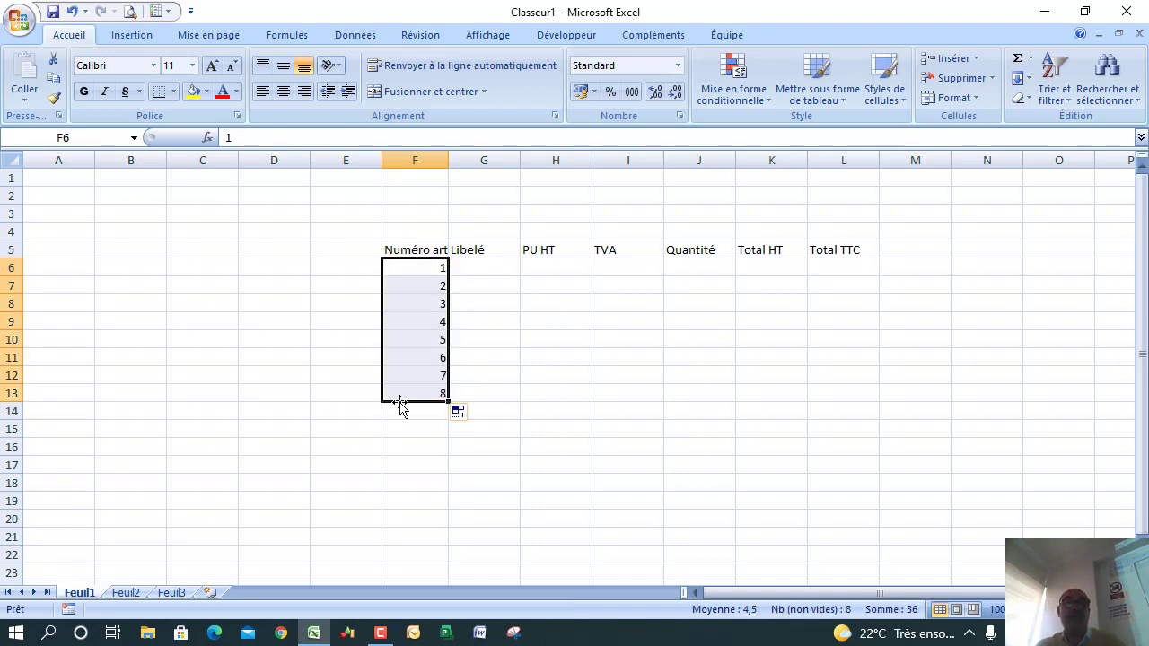
# Step: Enter "lundi" in cell B4, extend the weekday series down to B14, and clear the range
pyautogui.click(140, 233)
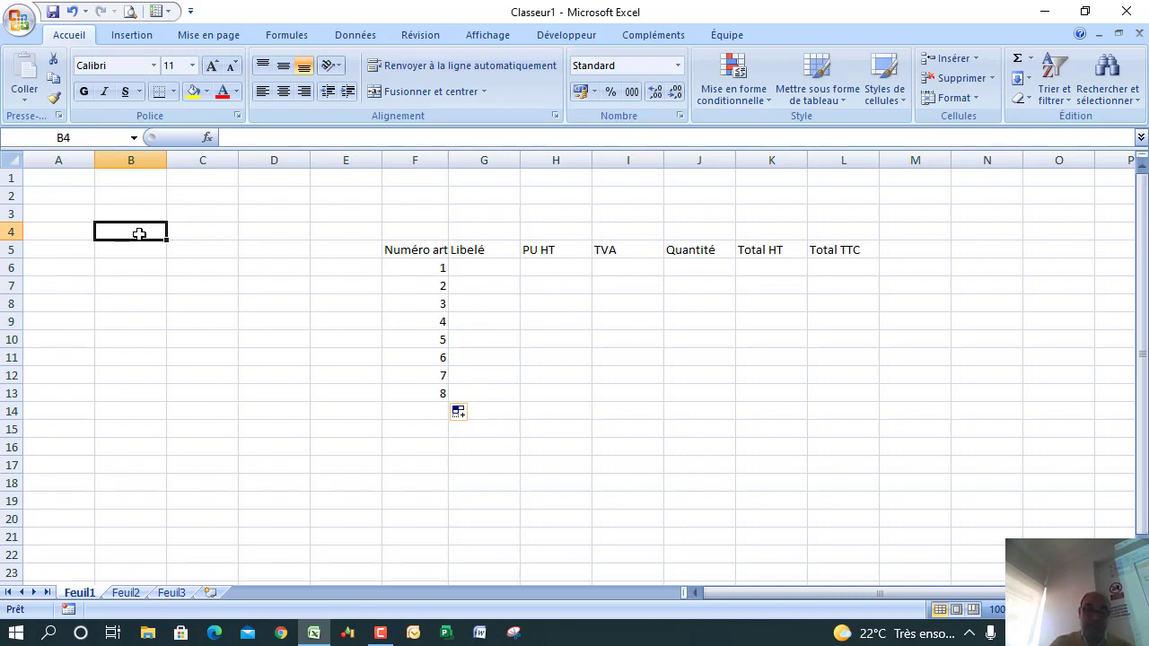
pyautogui.write('lundi')
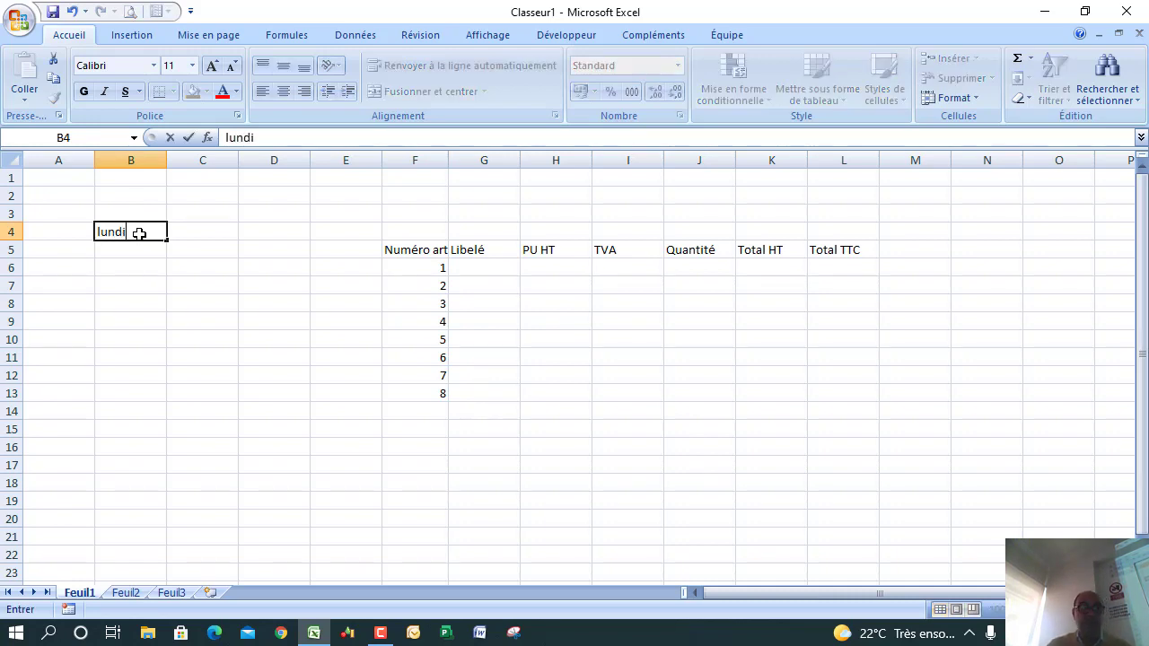
pyautogui.click(168, 244)
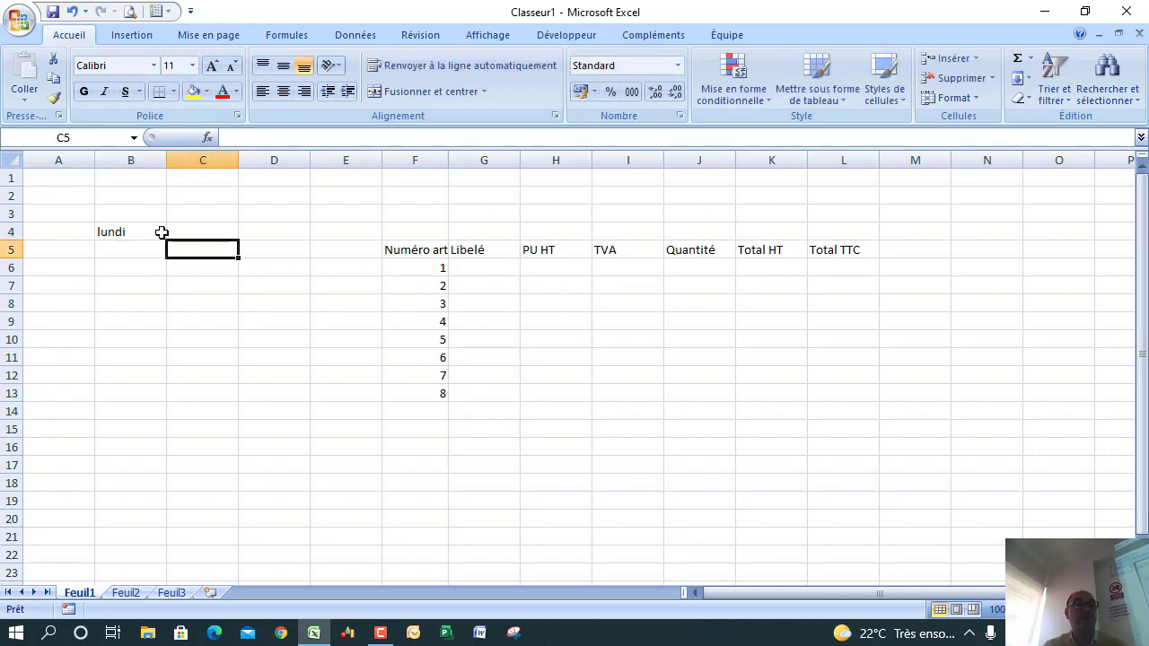
pyautogui.click(159, 230)
pyautogui.moveTo(166, 240); pyautogui.dragTo(160, 414)
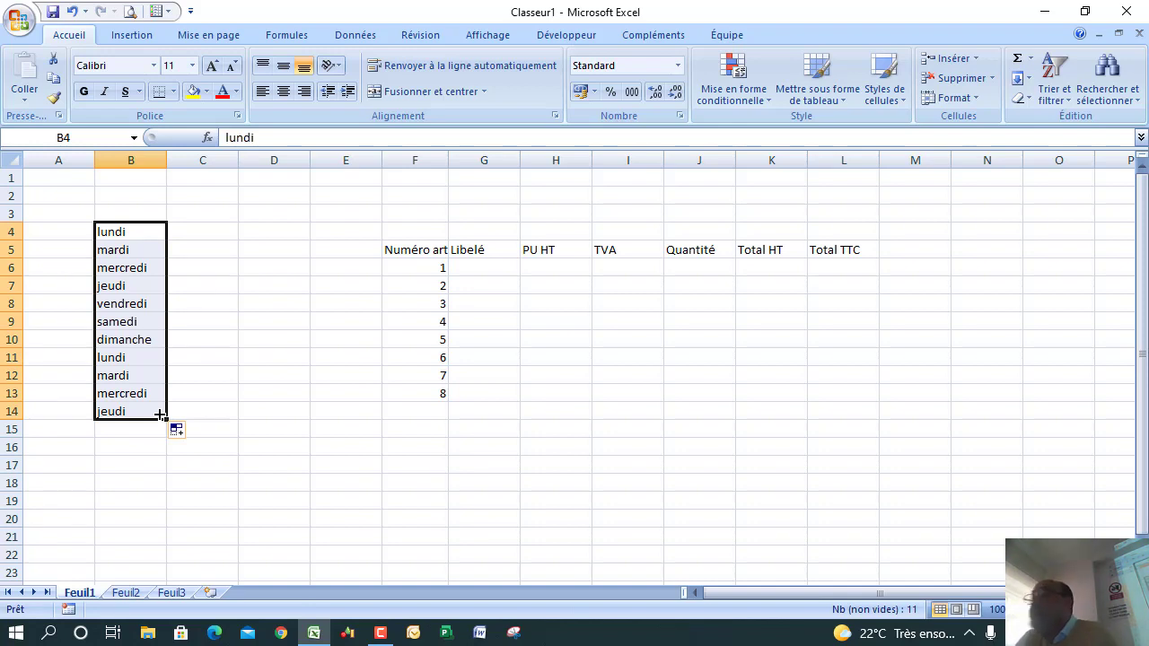
pyautogui.press('Delete')
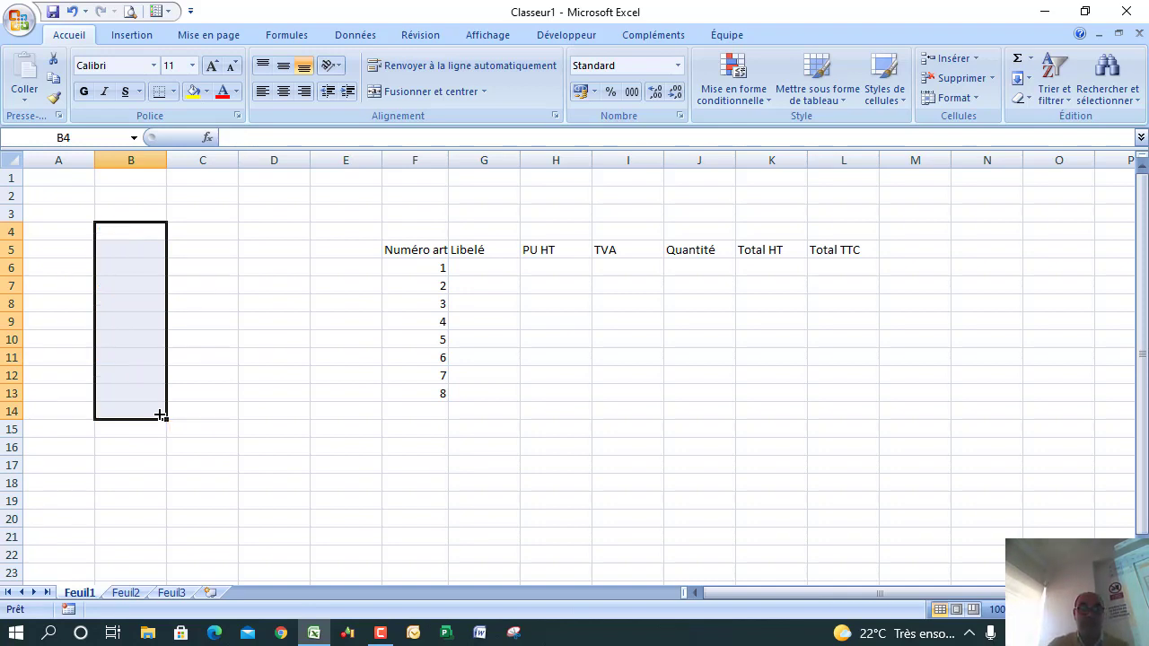
# Step: Enter "janvier" in cell B4, extend the month series down to B14, and clear the months from column B
pyautogui.write('janvier')
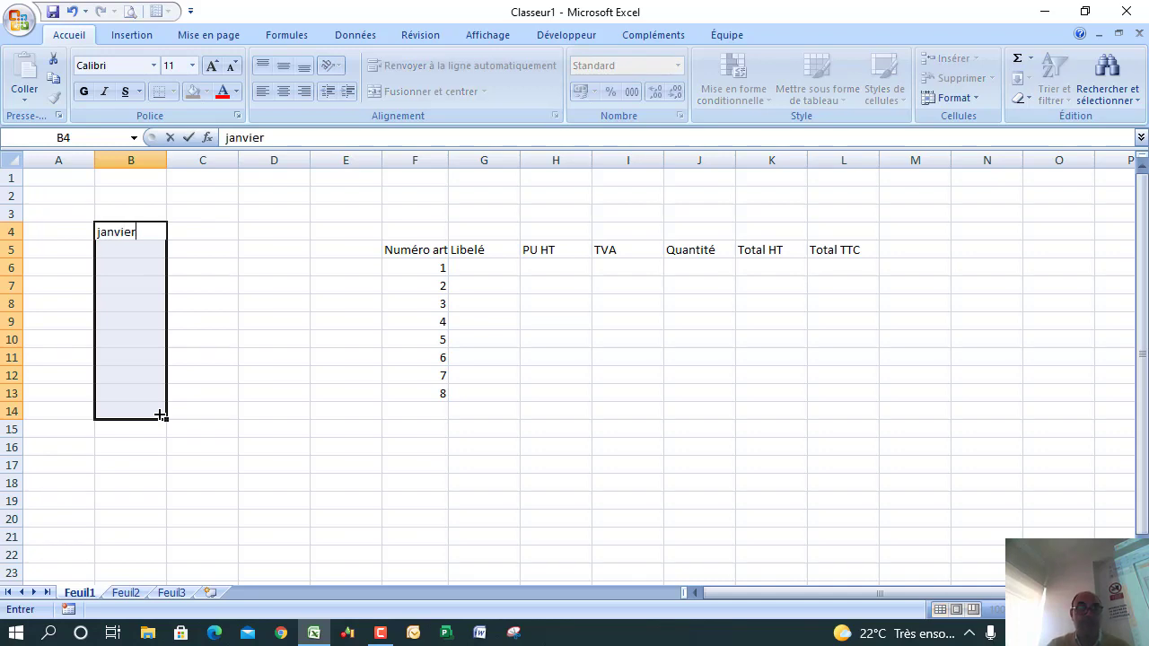
pyautogui.click(136, 337)
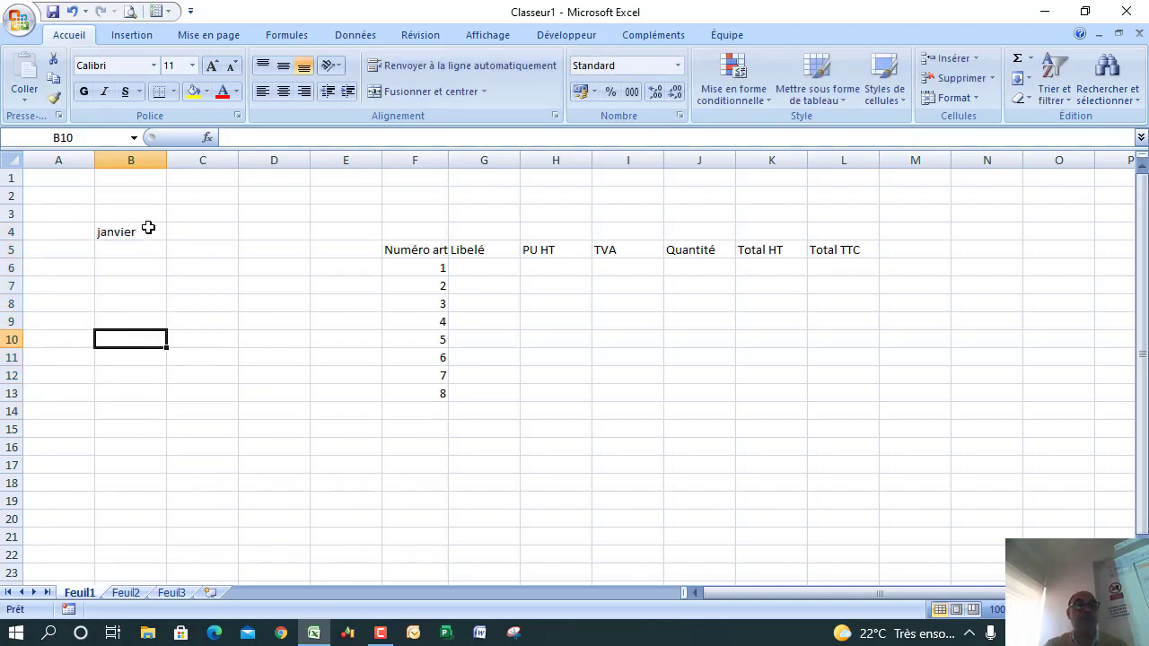
pyautogui.click(149, 230)
pyautogui.moveTo(167, 241); pyautogui.dragTo(156, 425)
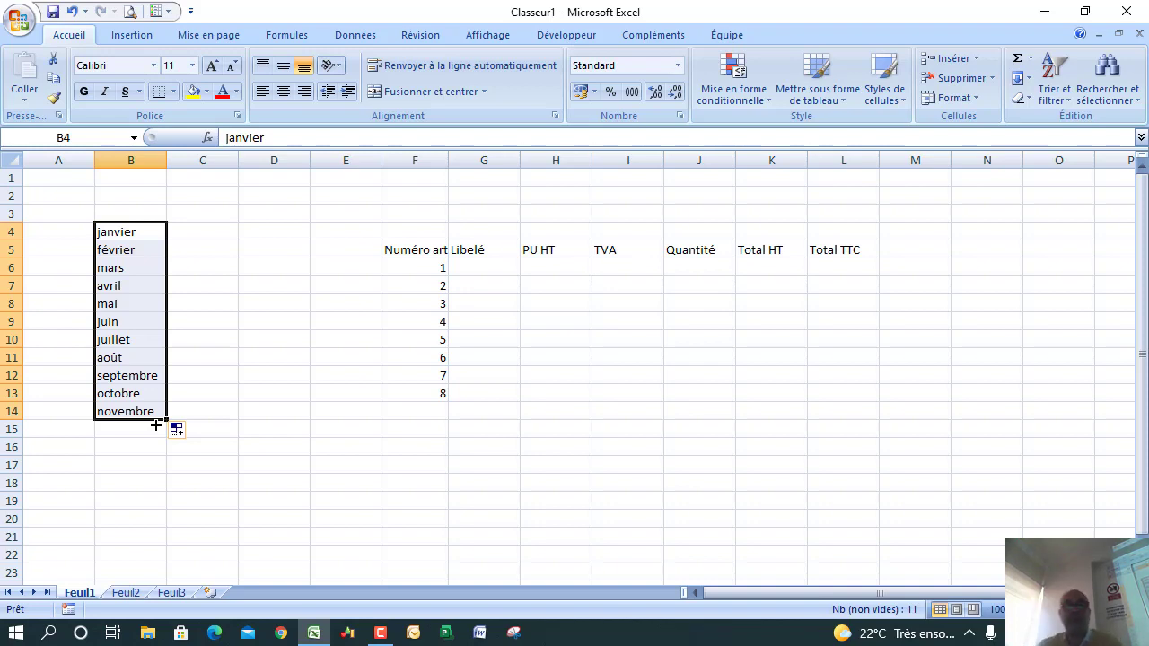
pyautogui.moveTo(141, 235); pyautogui.dragTo(145, 423)
pyautogui.press('Delete')
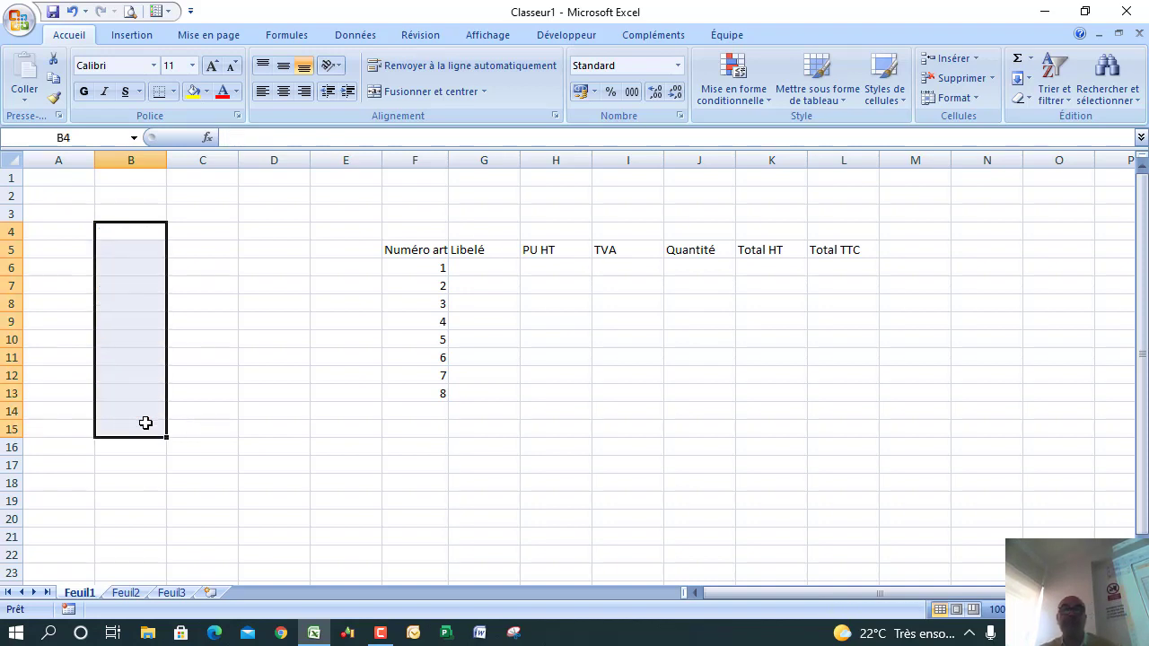
# Step: Center the article numbers in cells F6:F13 horizontally
pyautogui.moveTo(429, 266); pyautogui.dragTo(441, 395)
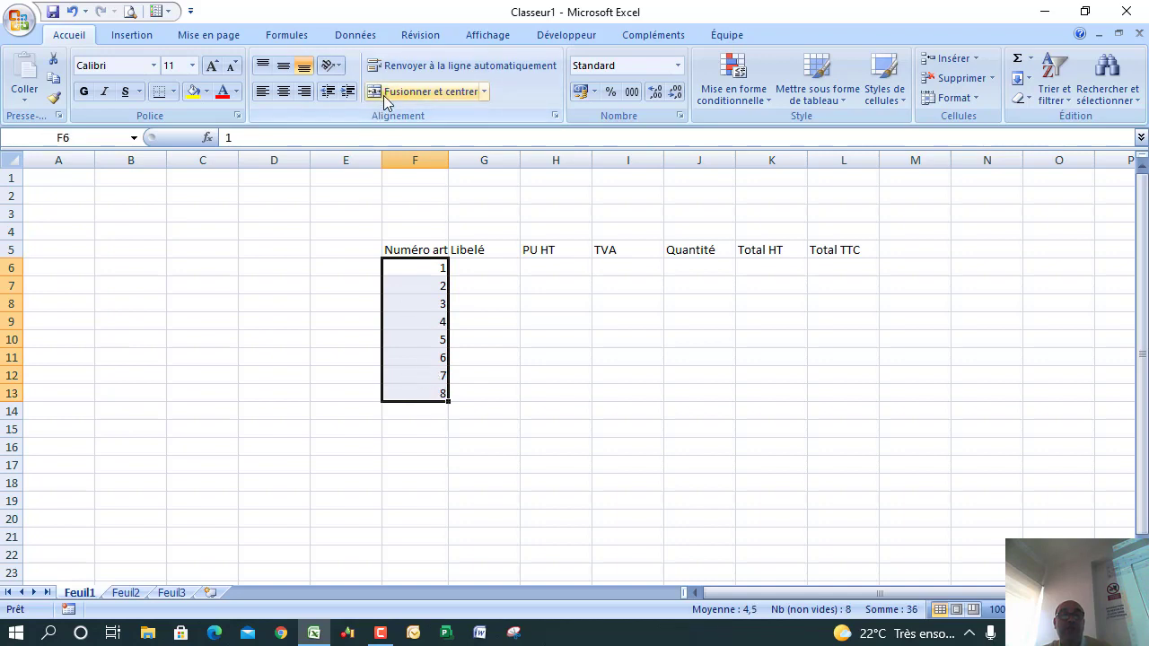
pyautogui.click(284, 93)
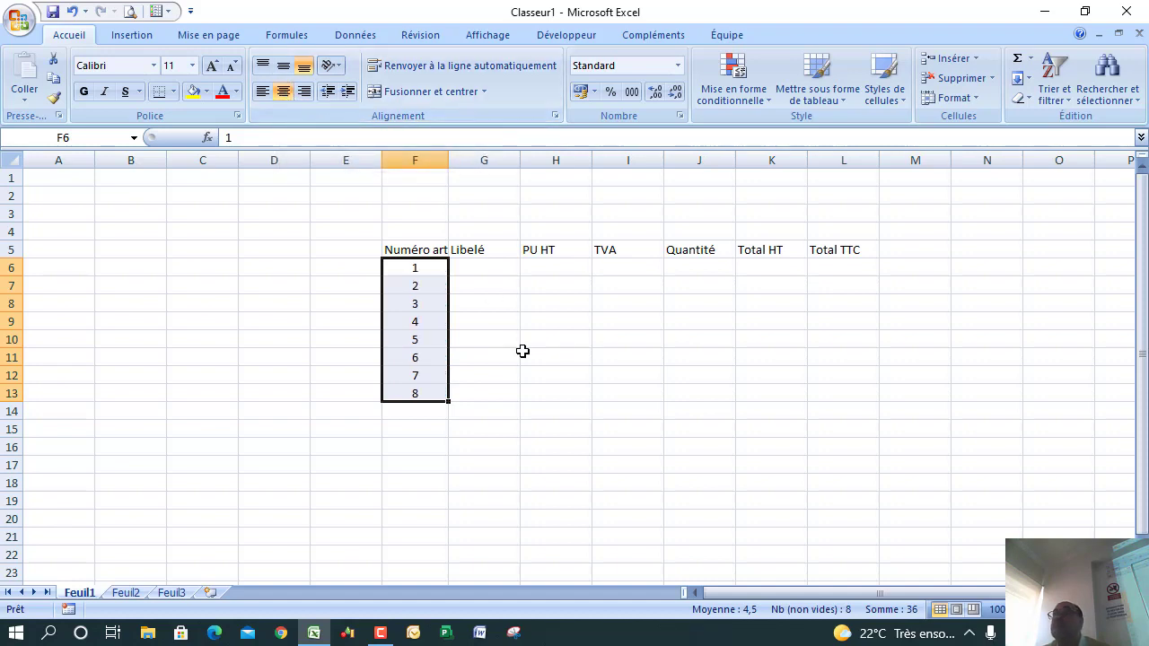
pyautogui.click(530, 321)
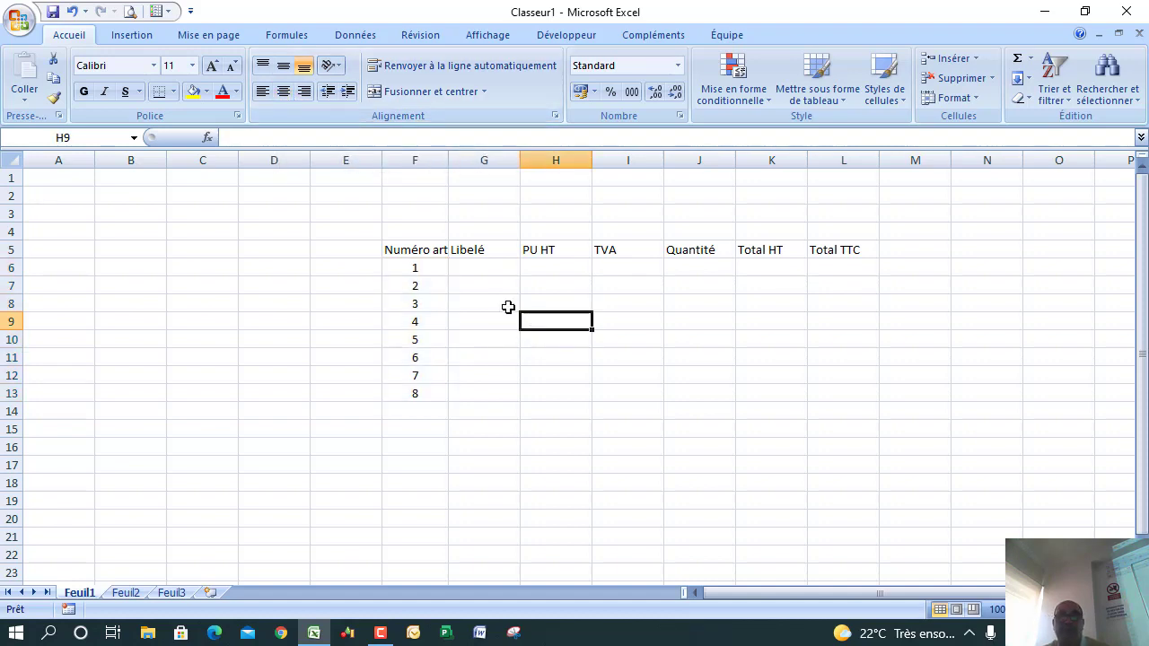
# Step: Enter the article labels "UC", "Souris" and "table" in cells G6 to G8
pyautogui.click(481, 267)
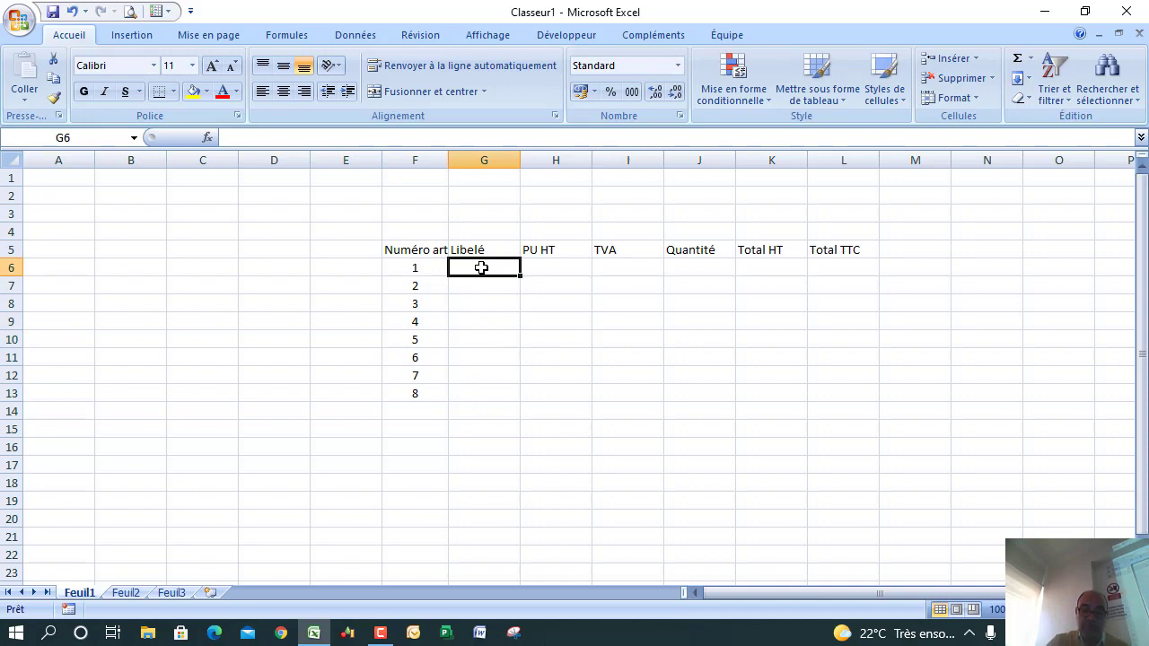
pyautogui.write('UC')
pyautogui.press('Return')
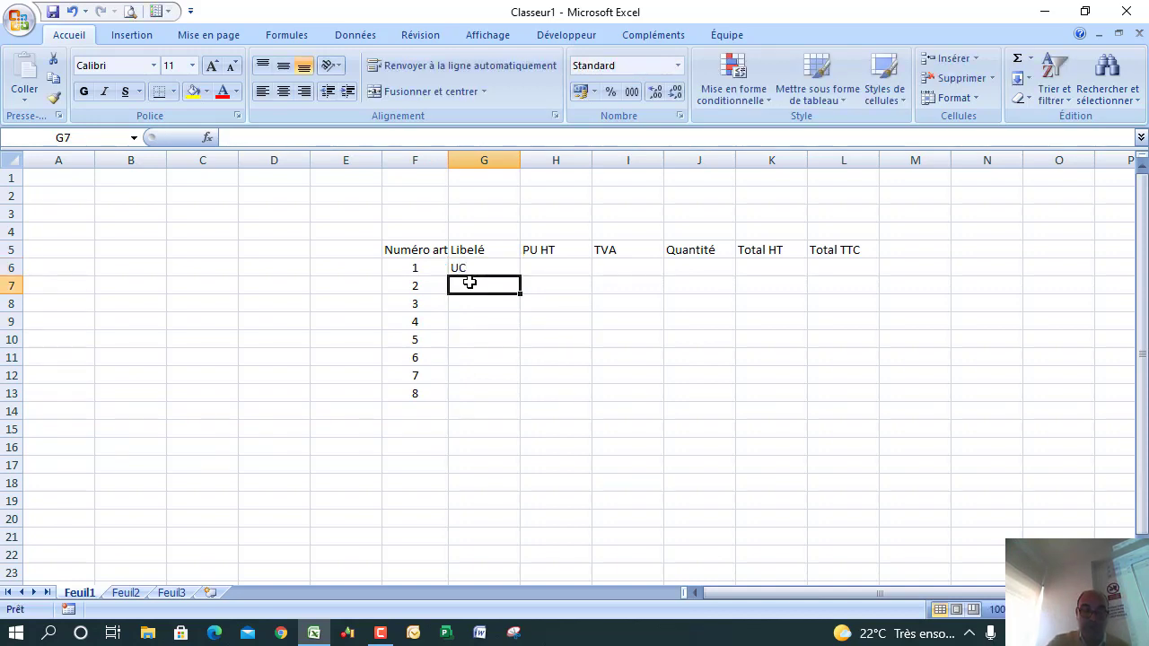
pyautogui.write('Souris')
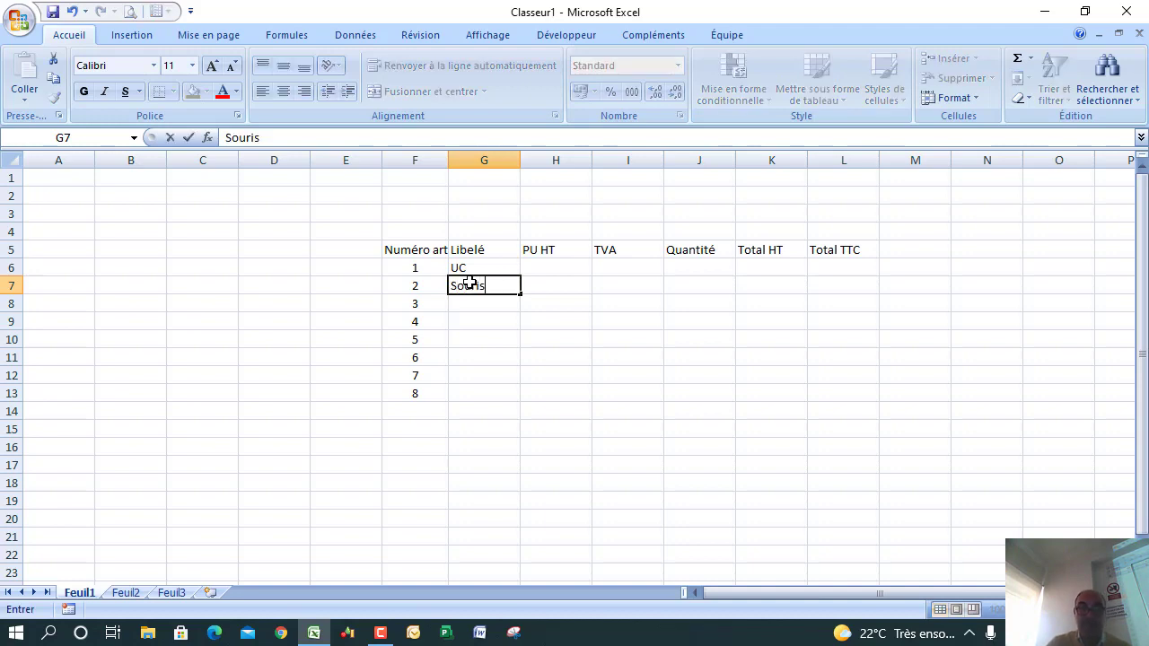
pyautogui.click(467, 302)
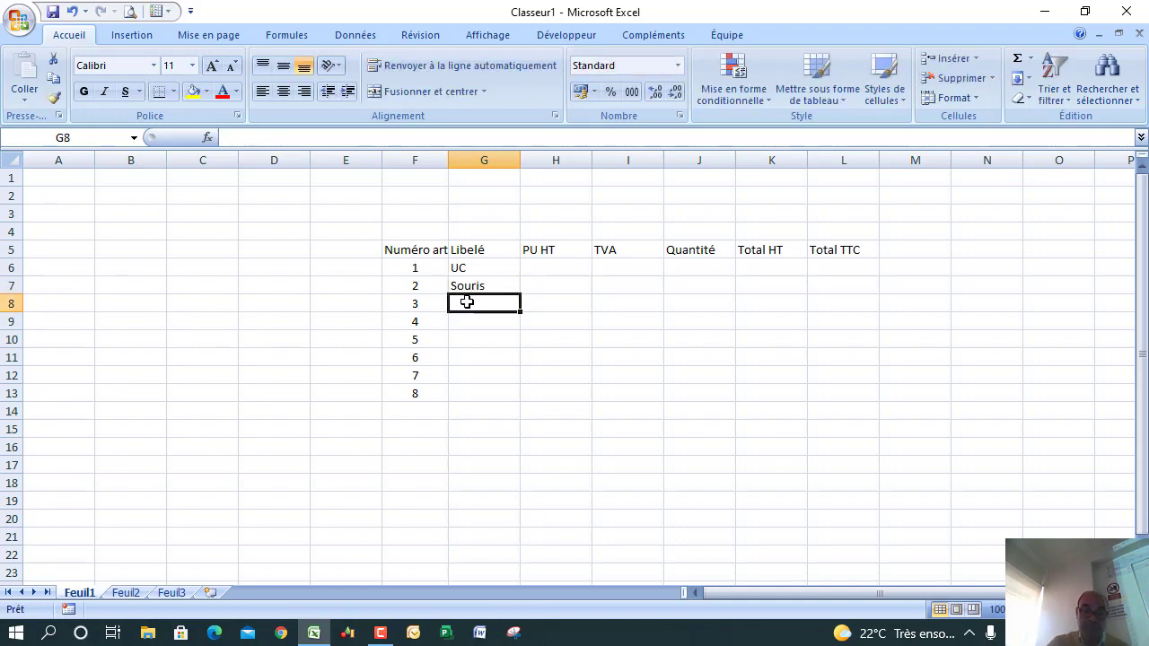
pyautogui.write('table')
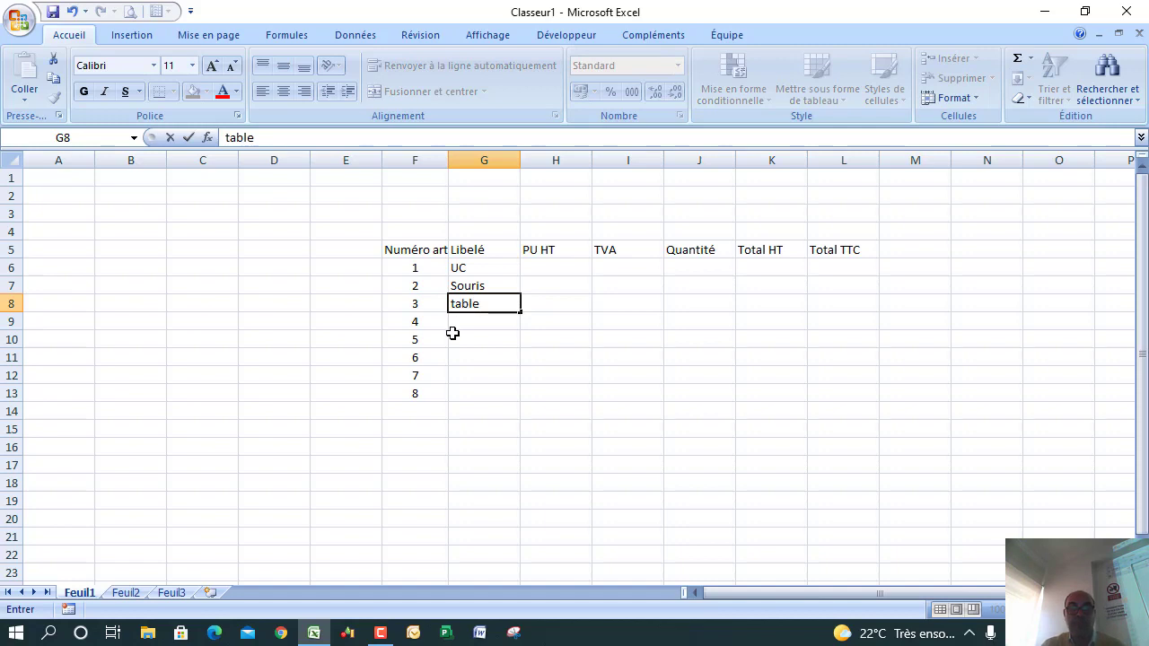
# Step: Enter the article labels "siège" in cell G9 and "Ecran" in cell G10
pyautogui.click(457, 319)
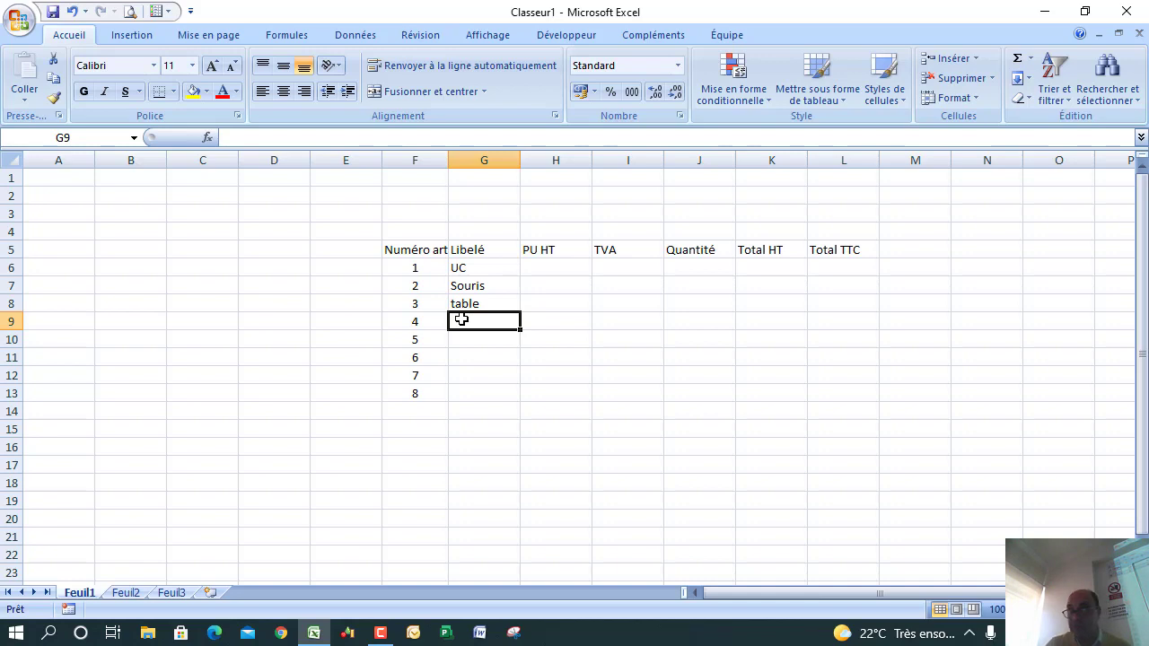
pyautogui.write('siège')
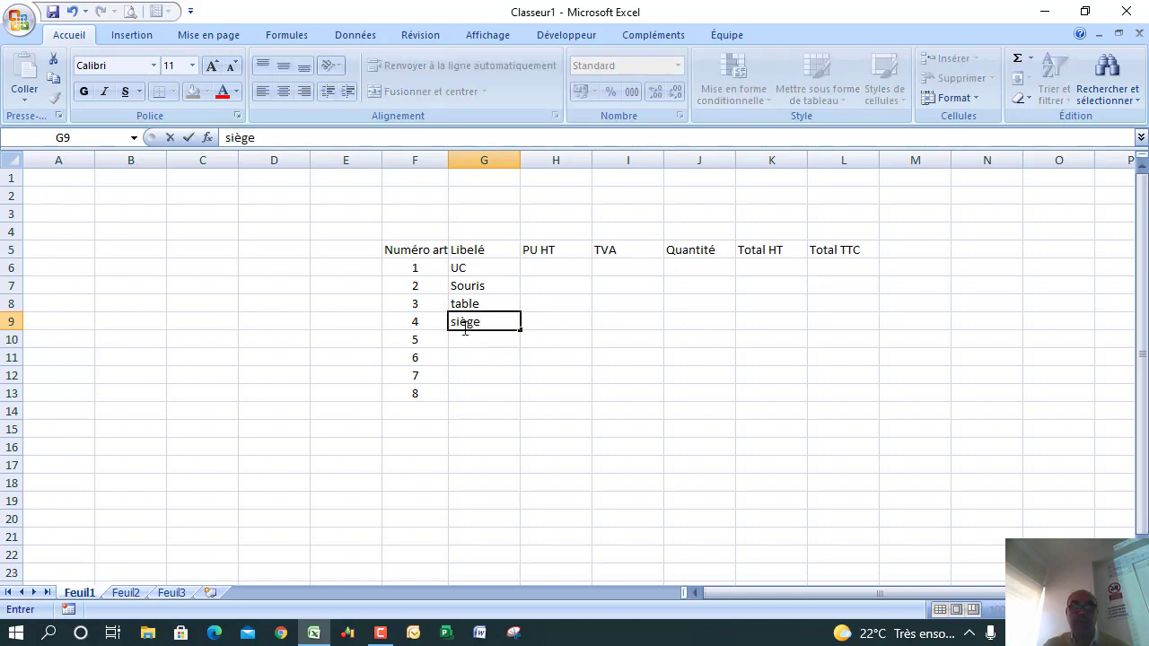
pyautogui.click(464, 341)
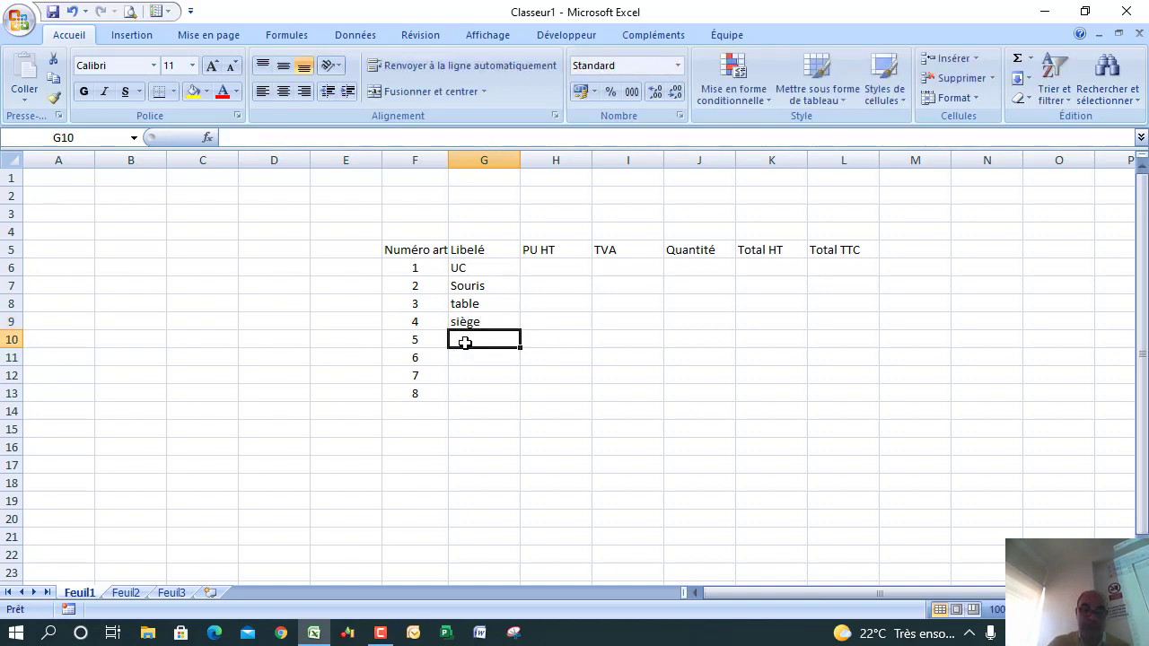
pyautogui.write('2cran')
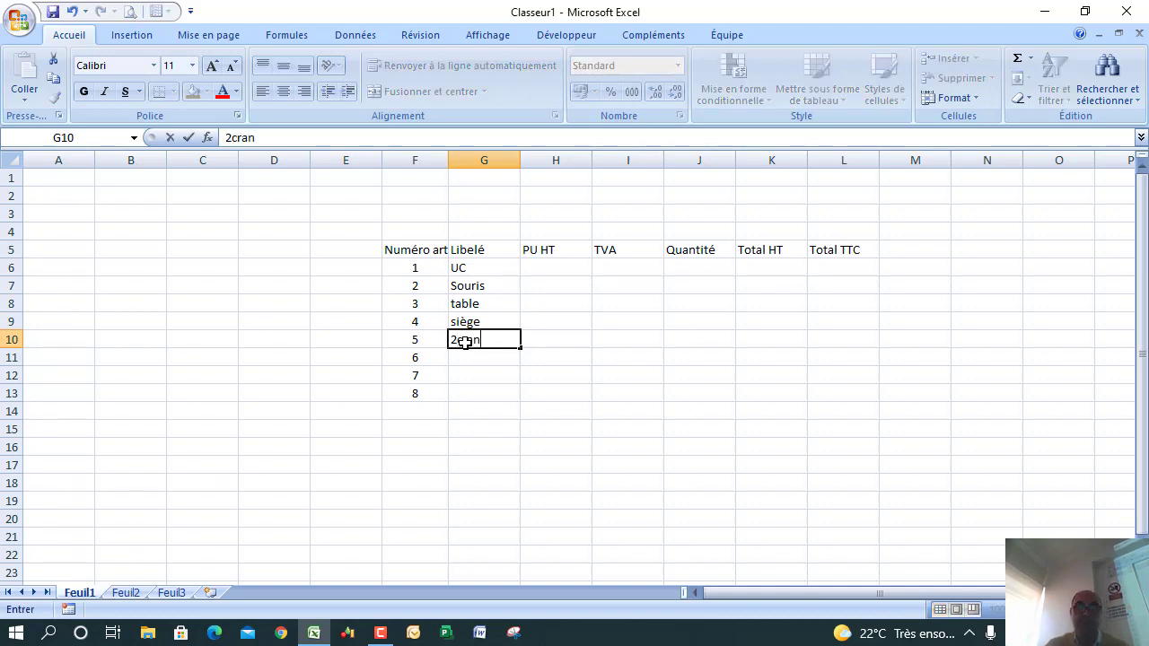
pyautogui.click(459, 330)
pyautogui.press('BackSpace')
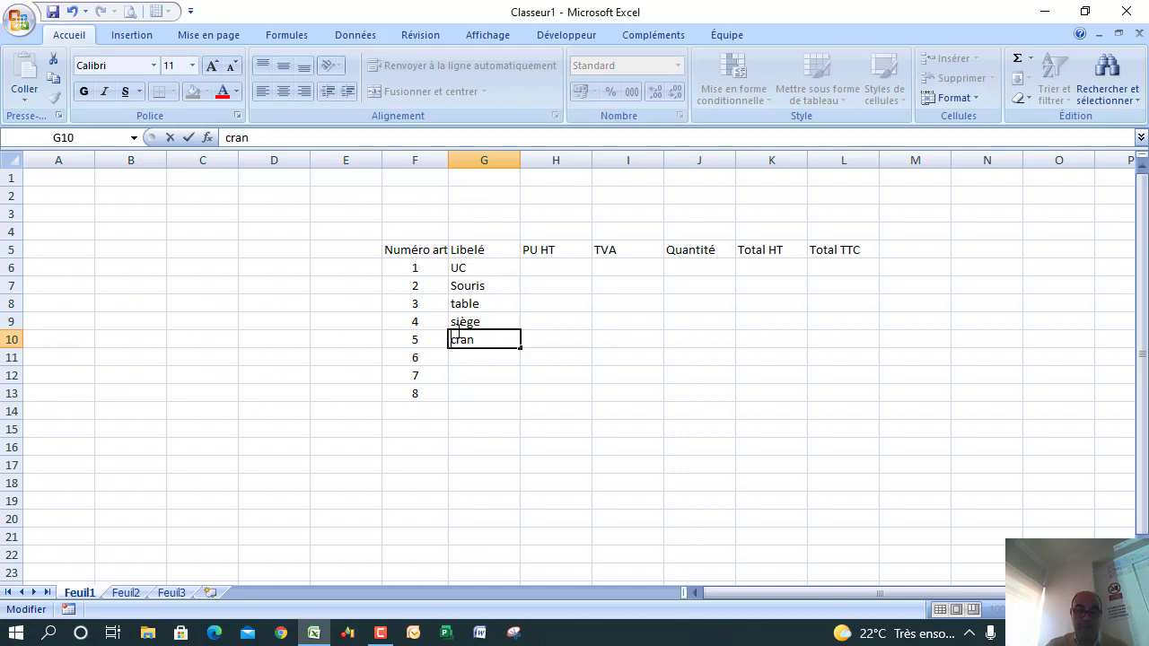
pyautogui.write('E')
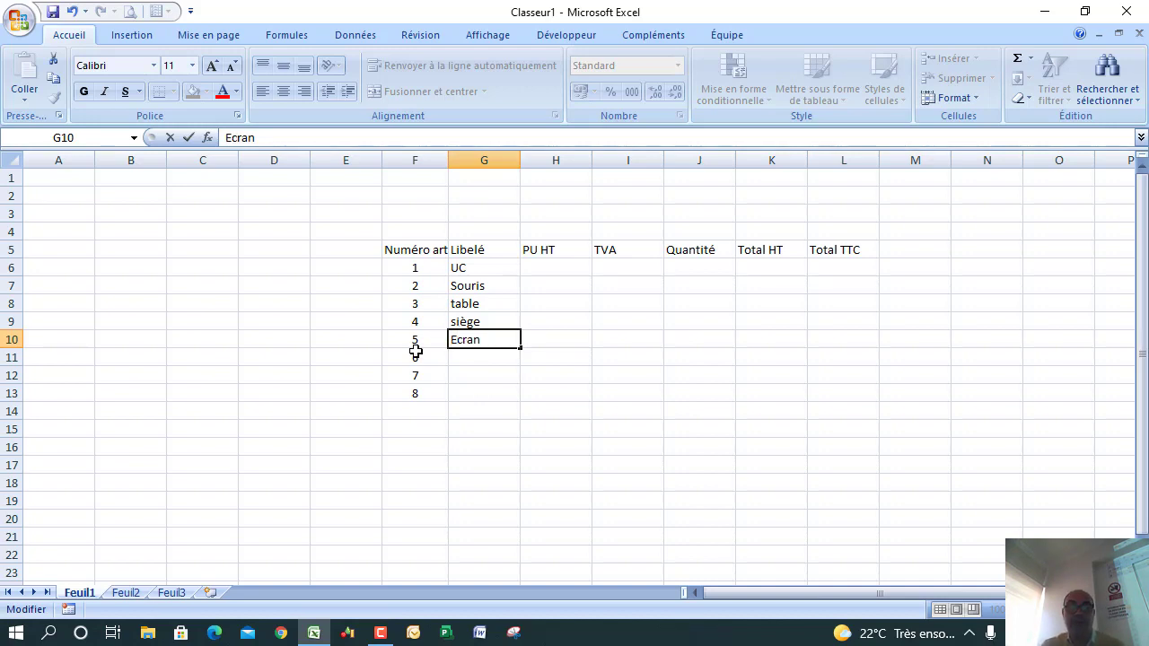
# Step: Clear the surplus article numbers 6, 7 and 8 from cells F11:F13
pyautogui.moveTo(418, 356); pyautogui.dragTo(419, 392)
pyautogui.press('BackSpace')
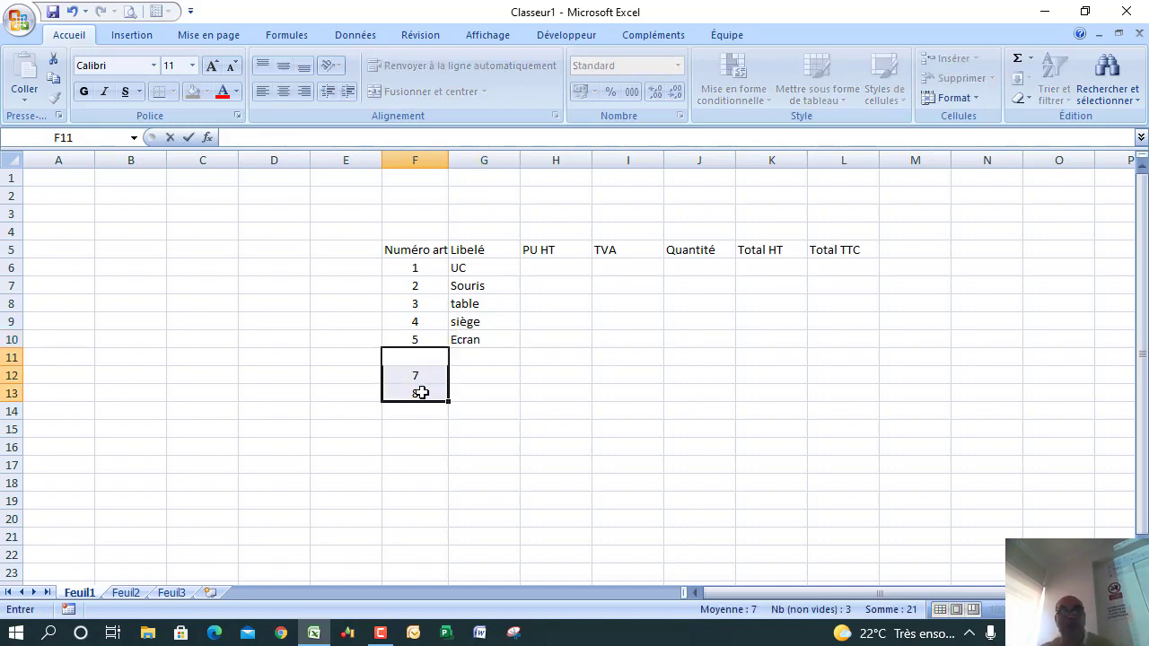
pyautogui.moveTo(433, 375); pyautogui.dragTo(433, 388)
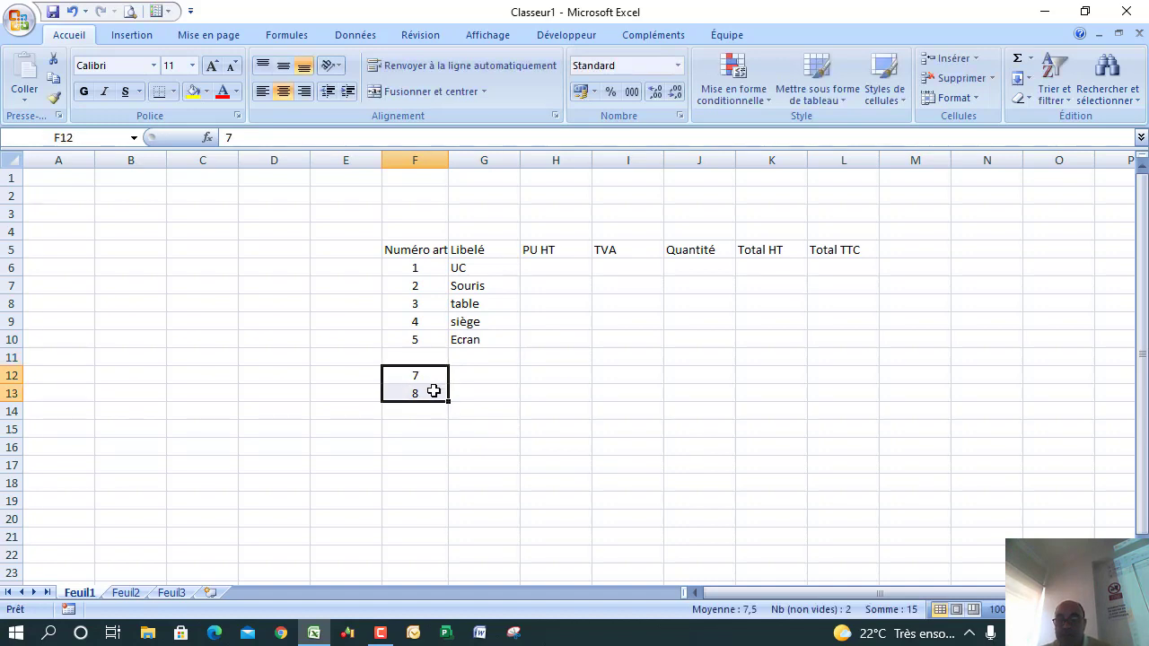
pyautogui.press('Delete')
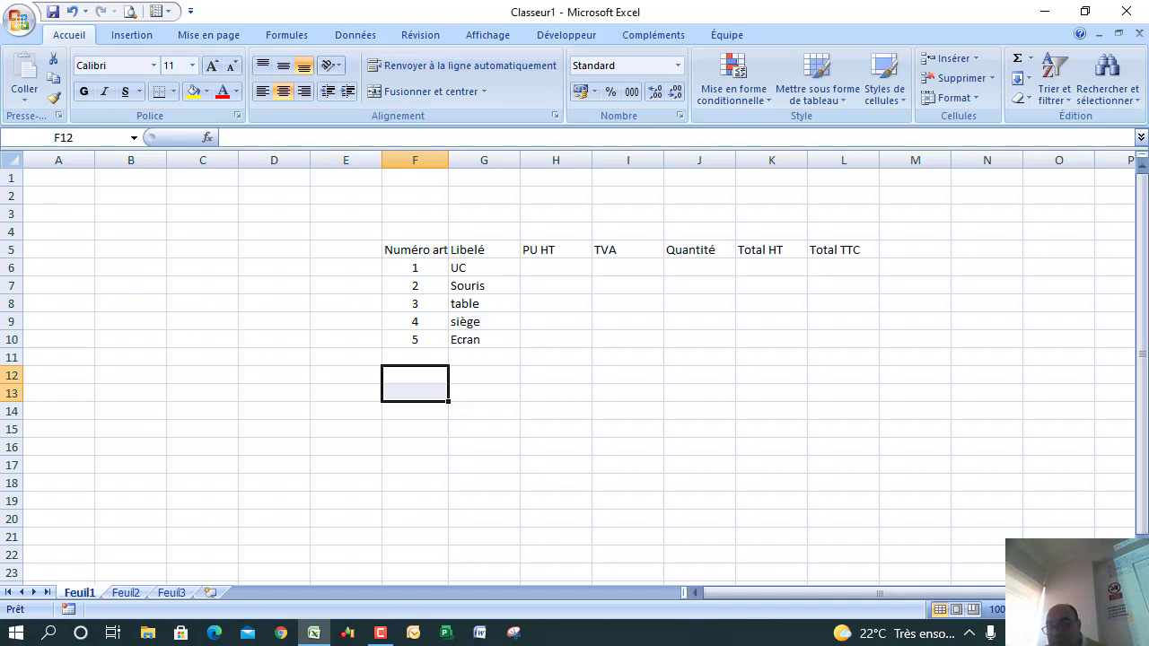
# Step: Set the font size of the table range F5:L14 to 12
pyautogui.click(1128, 610)
pyautogui.click(1128, 610)
pyautogui.click(1129, 610)
pyautogui.click(1128, 610)
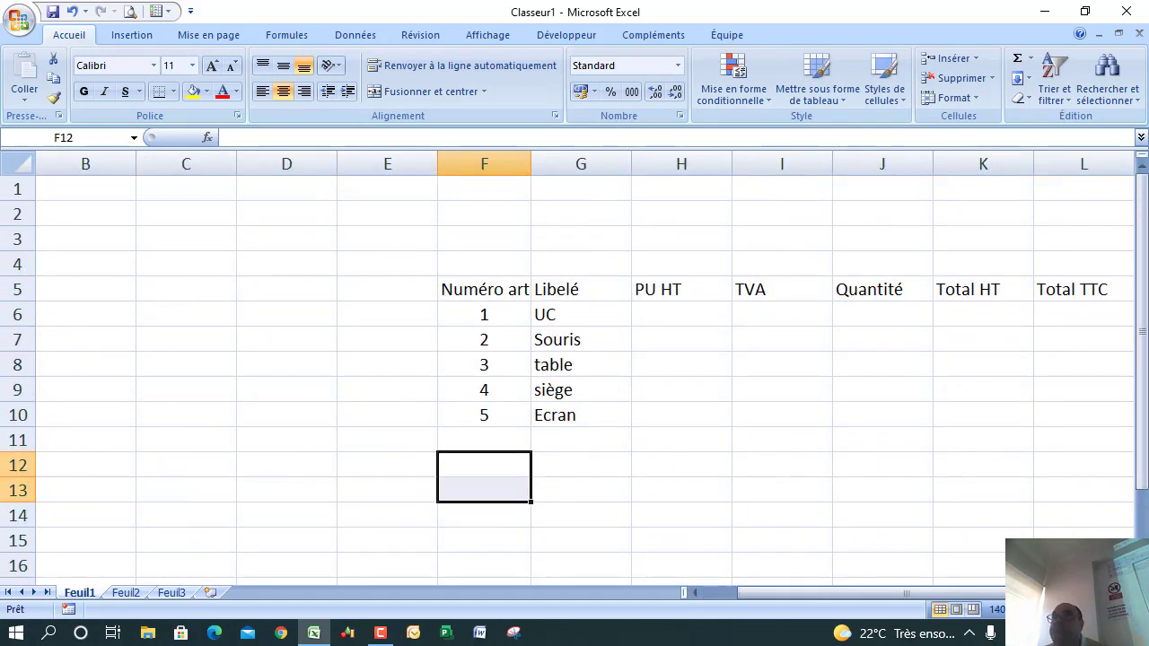
pyautogui.moveTo(958, 593); pyautogui.dragTo(992, 594)
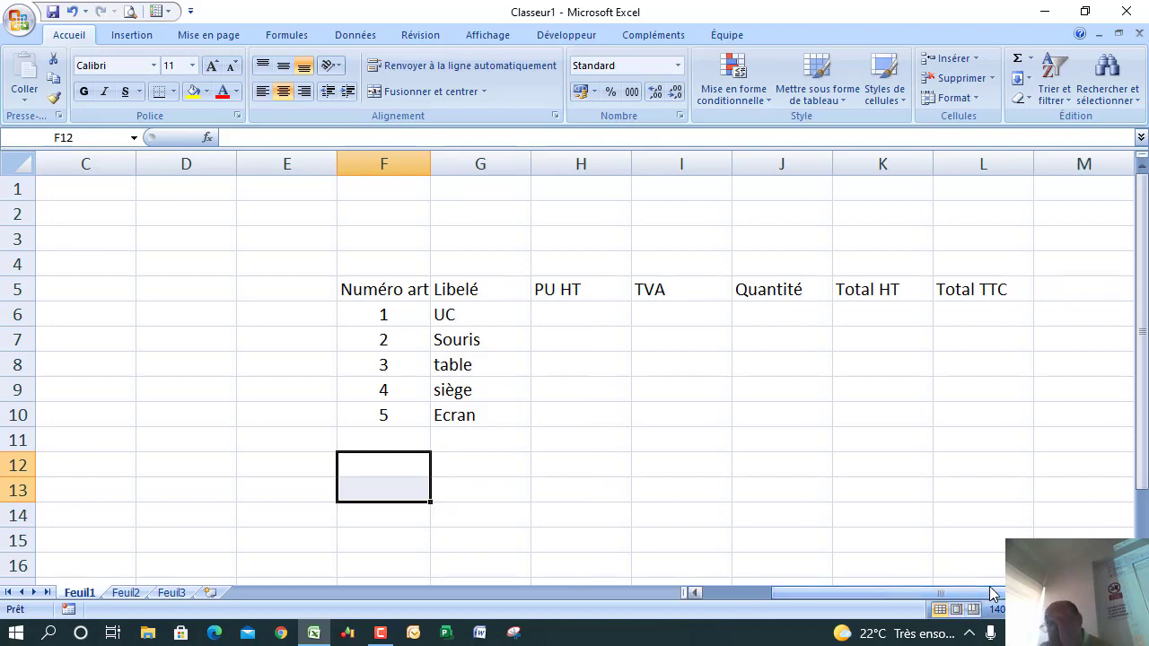
pyautogui.click(392, 290)
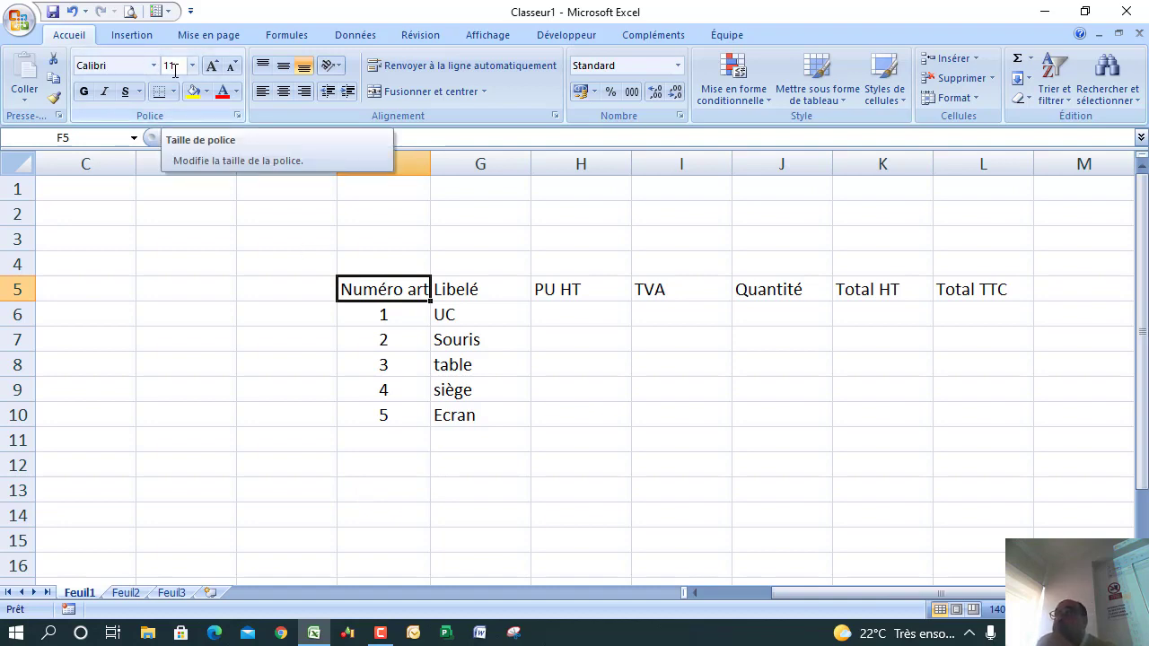
pyautogui.click(567, 372)
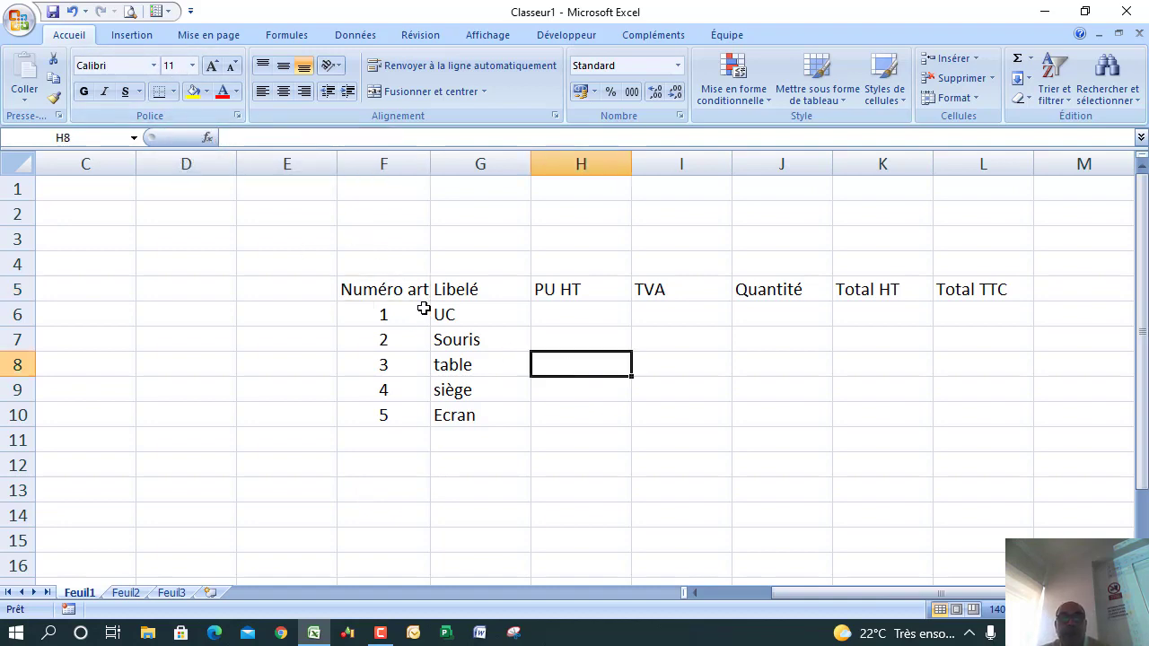
pyautogui.moveTo(403, 292); pyautogui.dragTo(671, 411)
pyautogui.moveTo(870, 441); pyautogui.dragTo(973, 525)
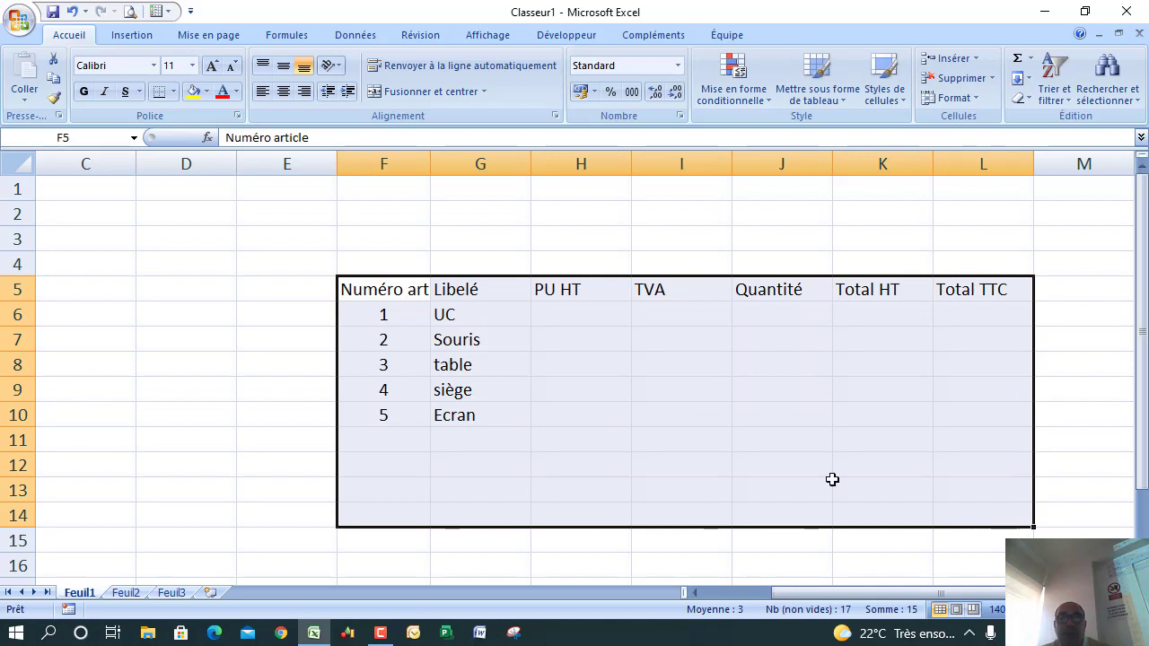
pyautogui.click(193, 67)
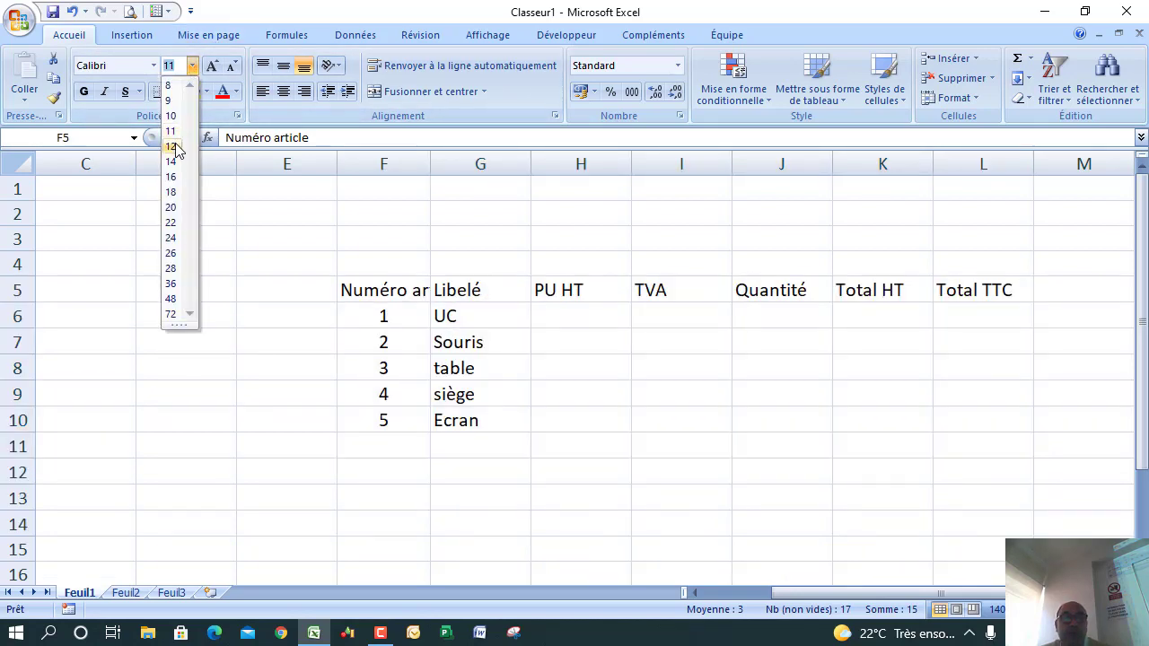
pyautogui.click(171, 147)
pyautogui.click(569, 386)
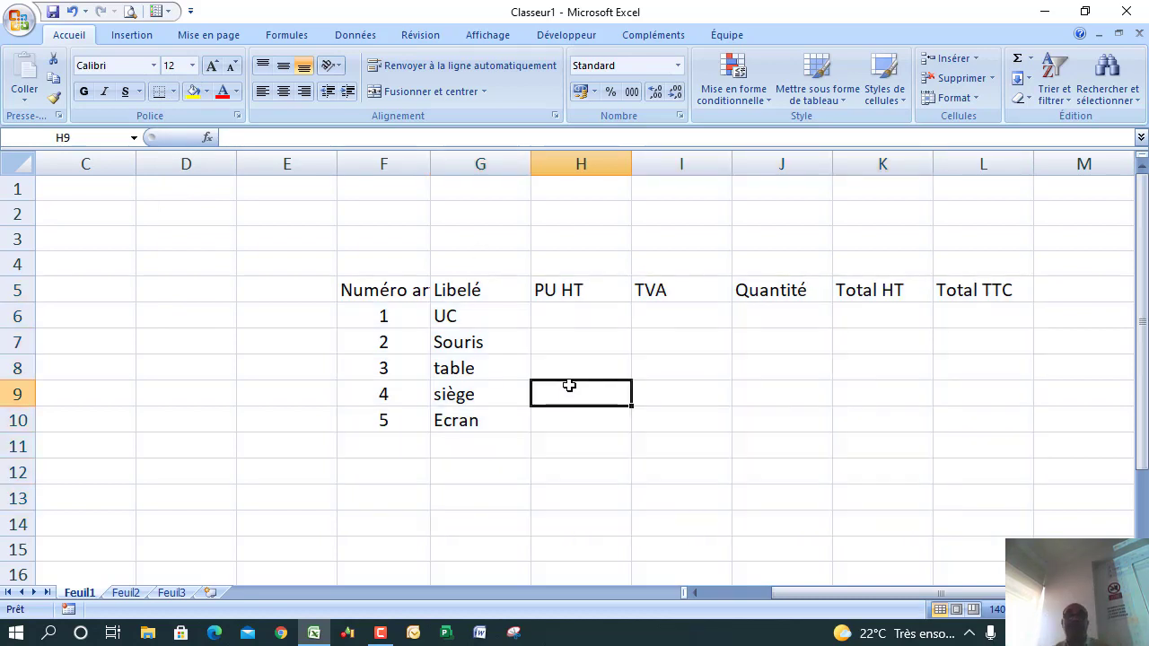
pyautogui.moveTo(418, 322); pyautogui.dragTo(410, 415)
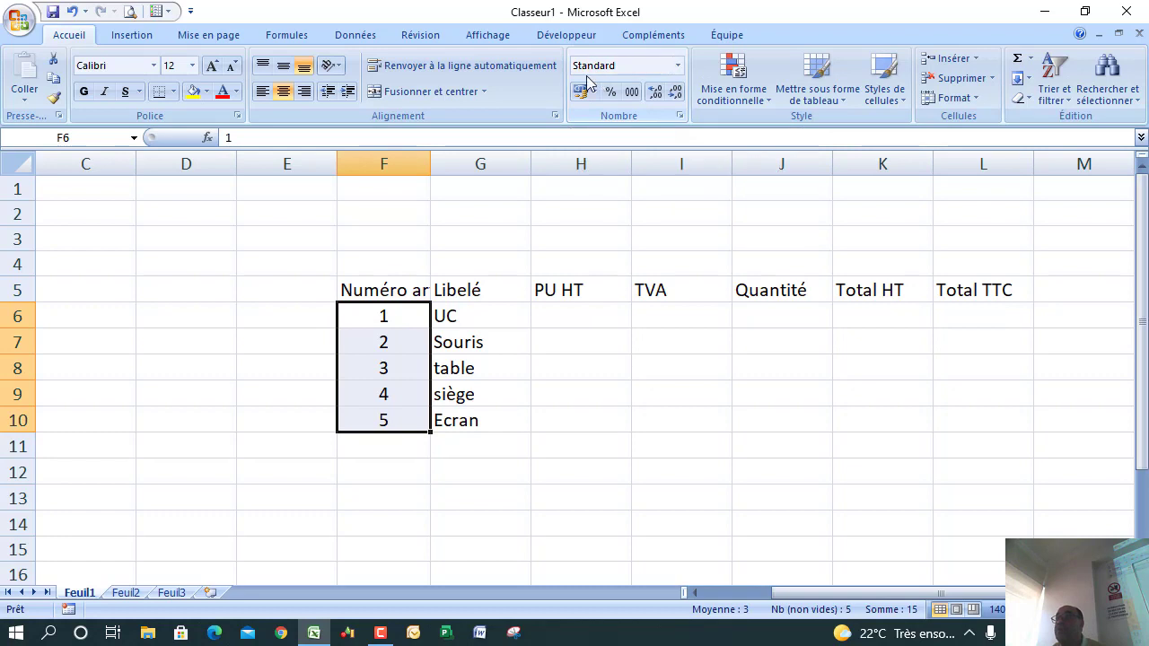
pyautogui.click(601, 323)
pyautogui.click(497, 316)
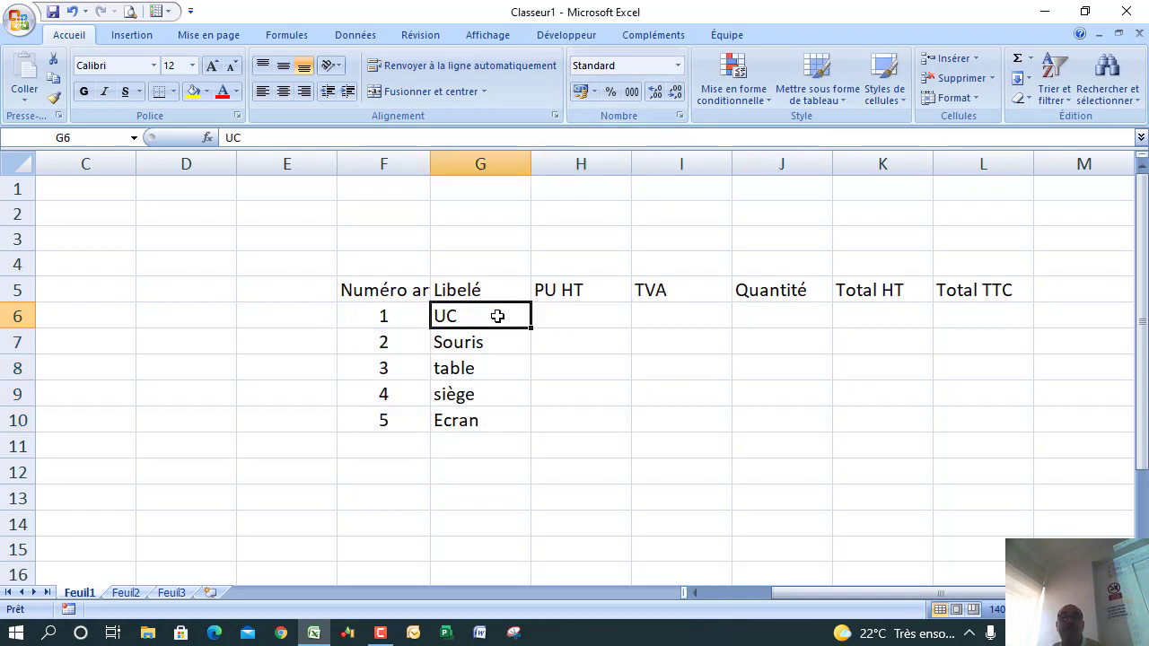
pyautogui.moveTo(601, 313); pyautogui.dragTo(600, 413)
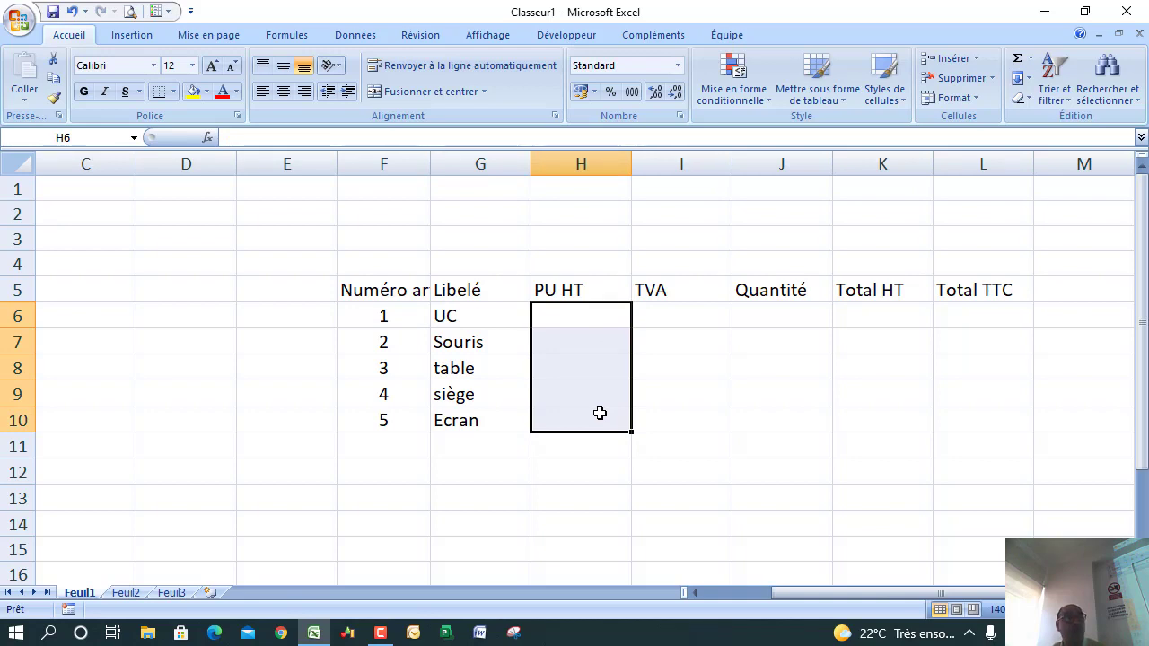
pyautogui.click(674, 384)
pyautogui.moveTo(579, 313); pyautogui.dragTo(573, 423)
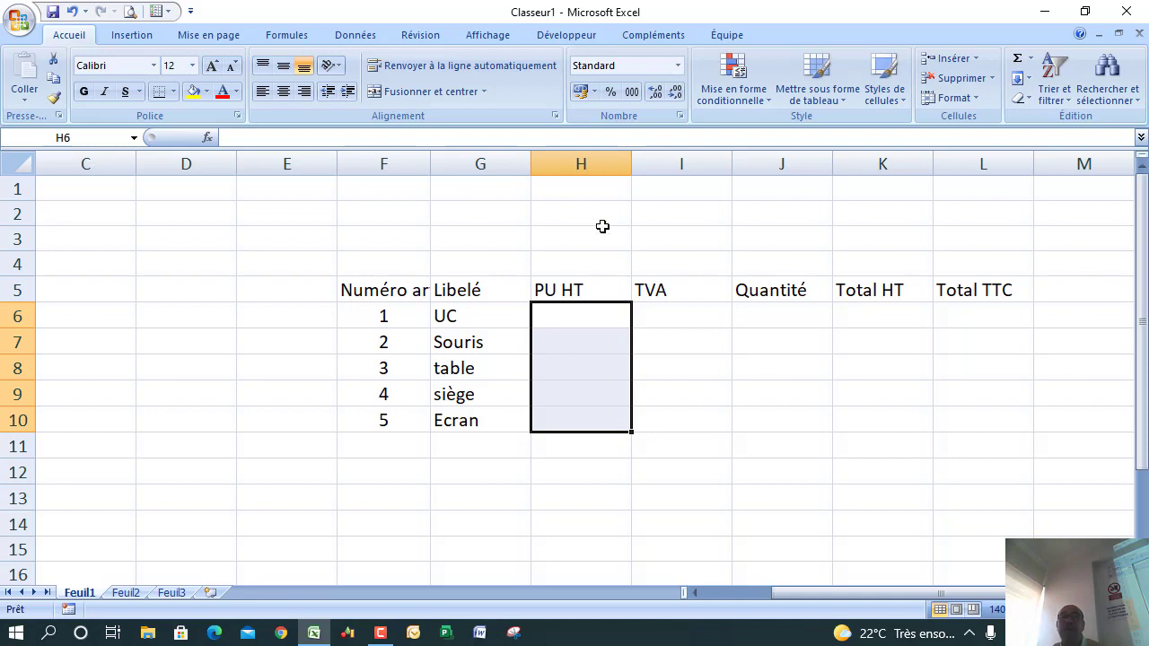
pyautogui.click(679, 66)
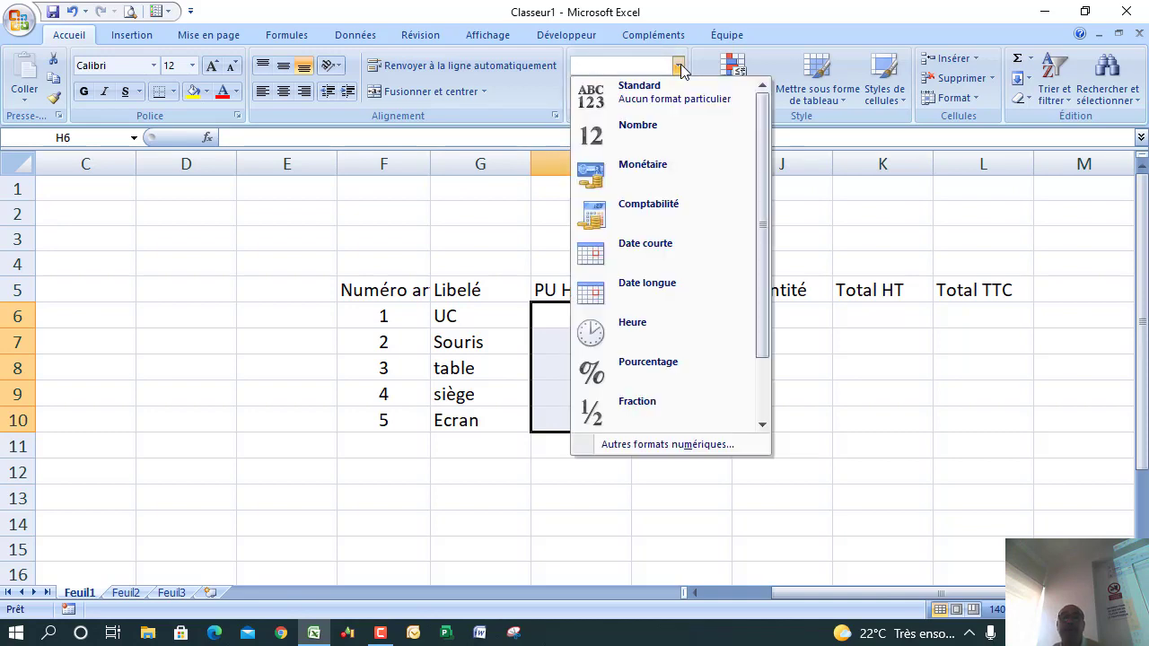
pyautogui.click(856, 494)
# Step: Apply the Monétaire number format to the unit price cells H6:H10
pyautogui.moveTo(592, 317); pyautogui.dragTo(597, 419)
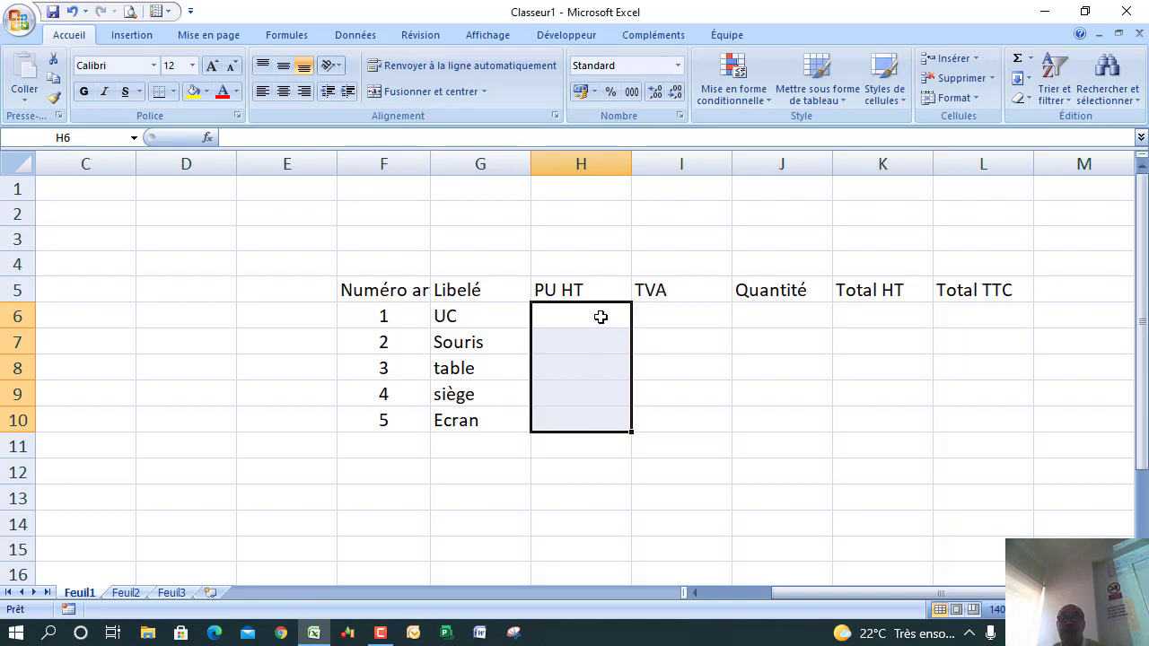
pyautogui.click(677, 66)
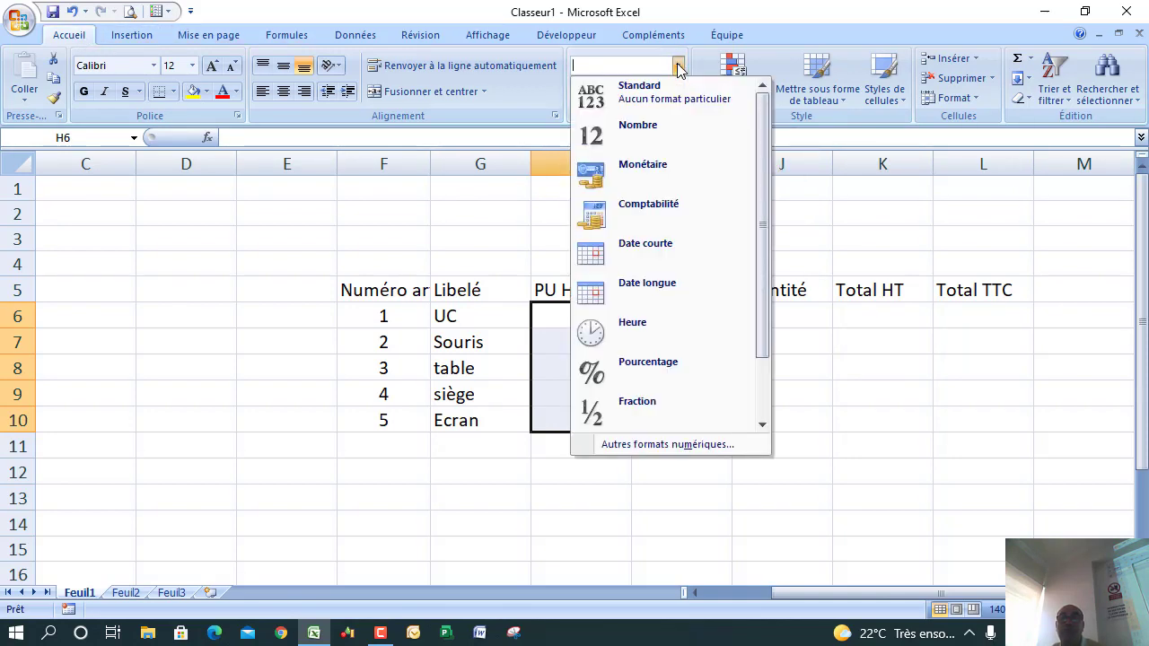
pyautogui.click(665, 182)
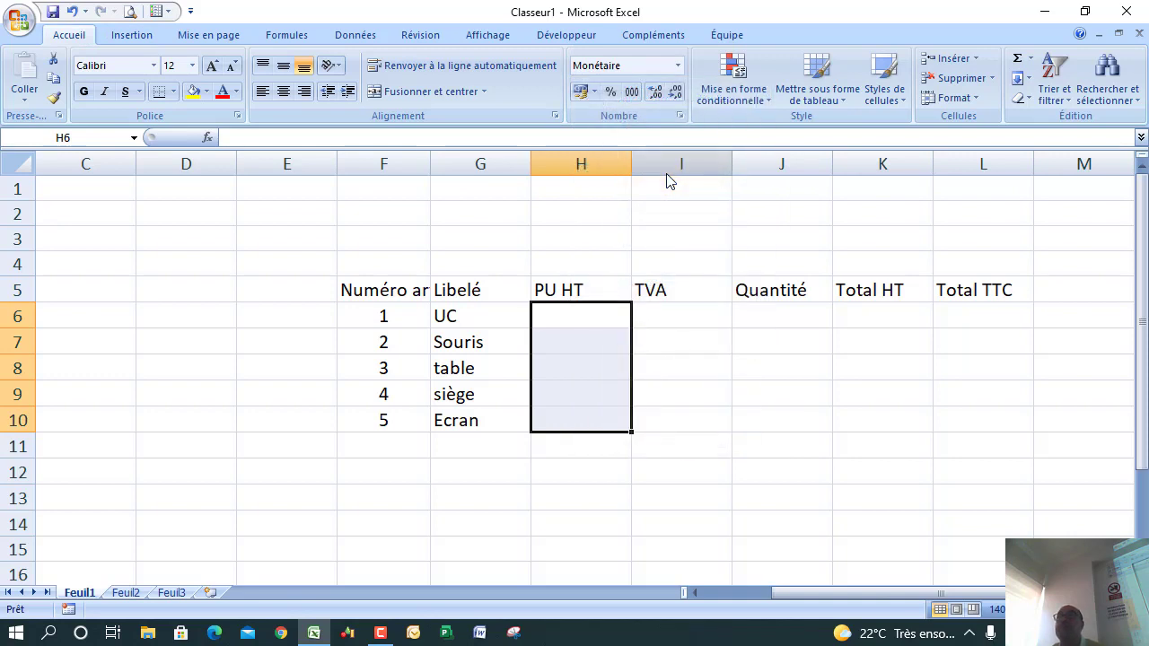
# Step: Enter the unit prices 10000 for UC, 200 for Souris and 3000 for table in cells H6 to H8
pyautogui.click(582, 311)
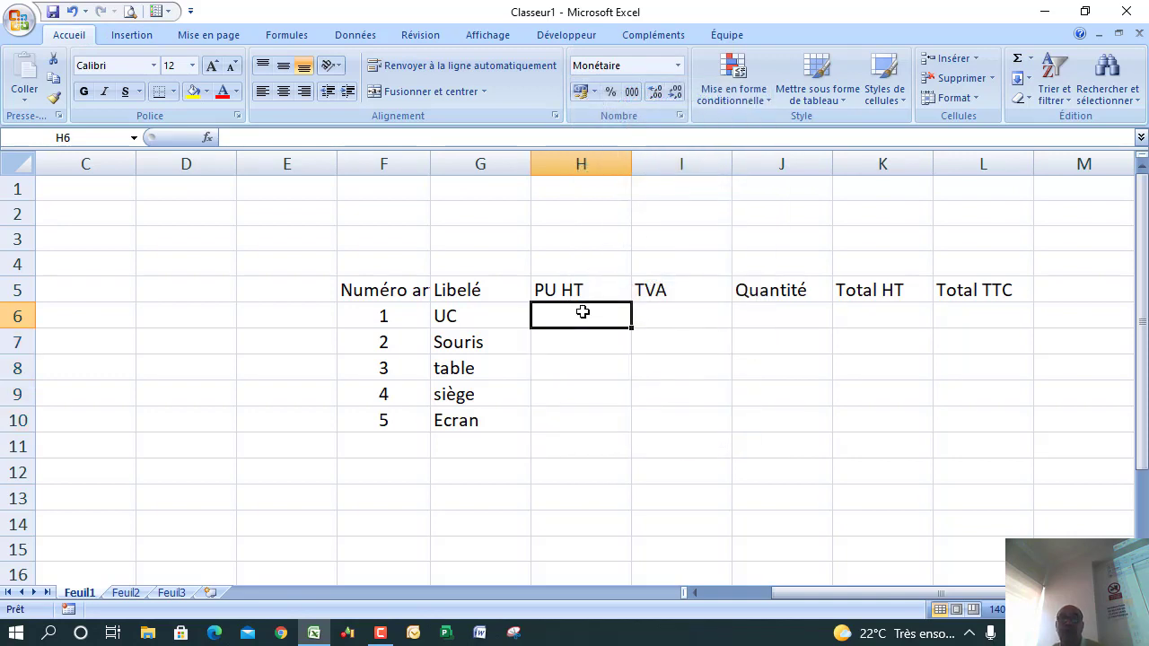
pyautogui.write('10000')
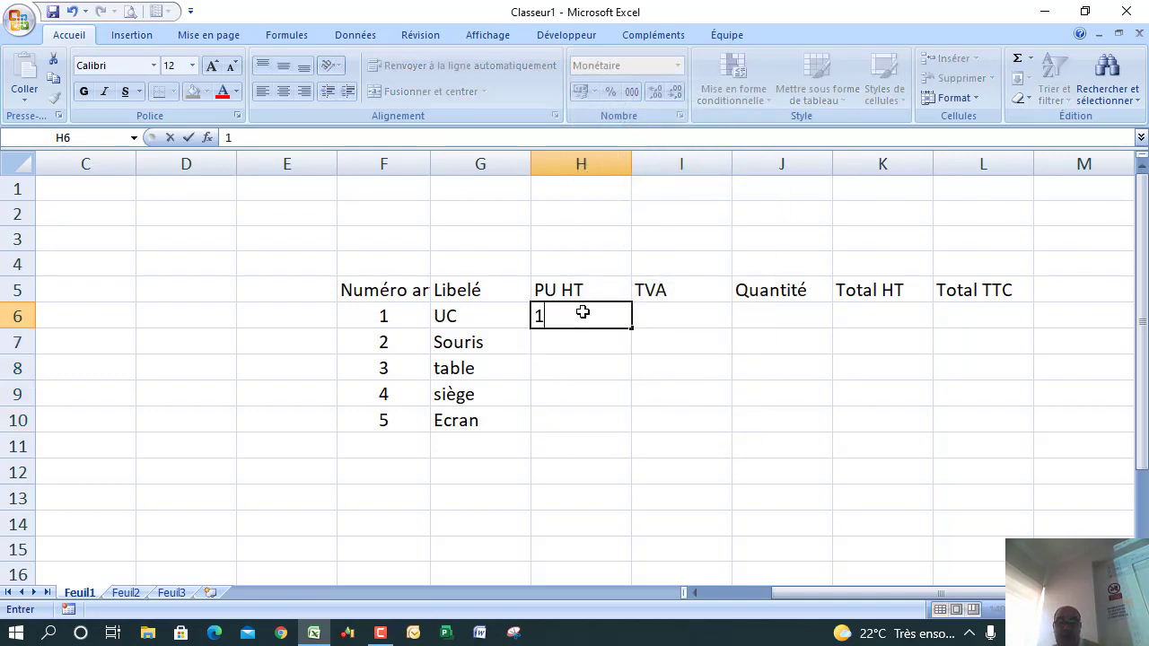
pyautogui.click(581, 361)
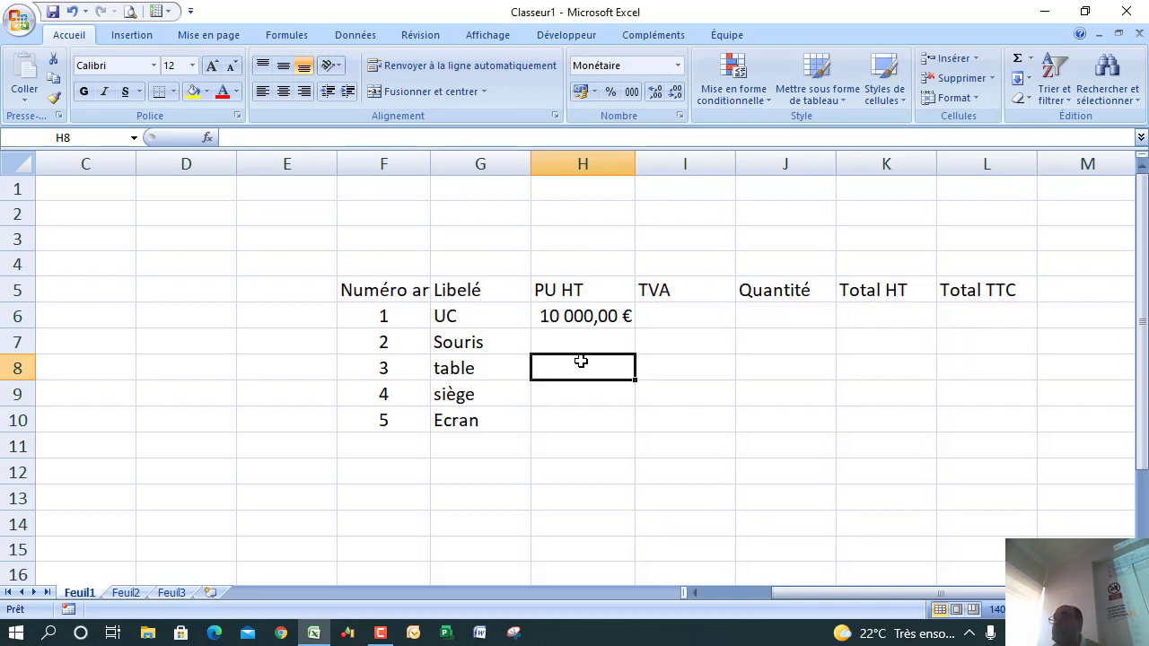
pyautogui.click(580, 337)
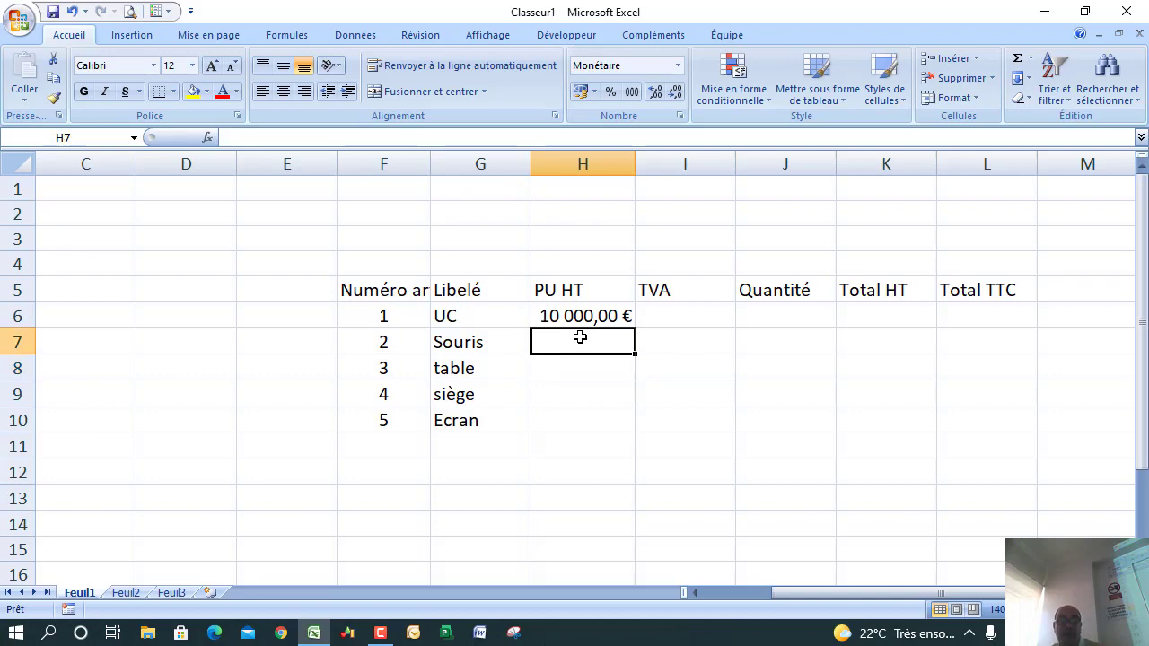
pyautogui.write('200')
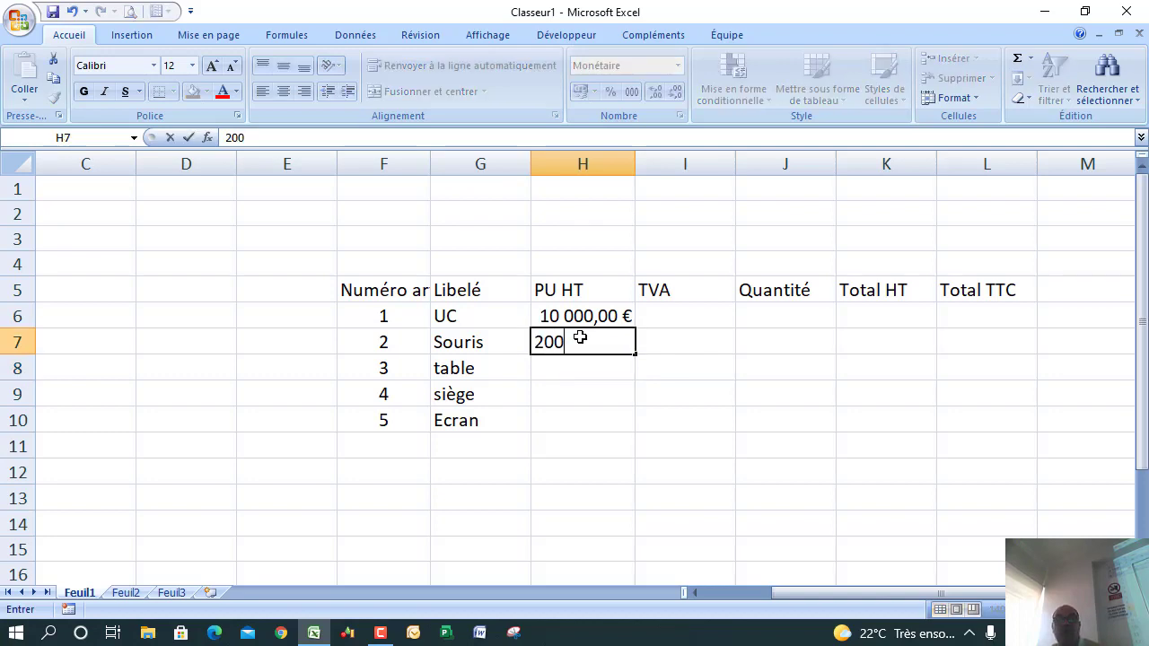
pyautogui.rightClick(586, 366)
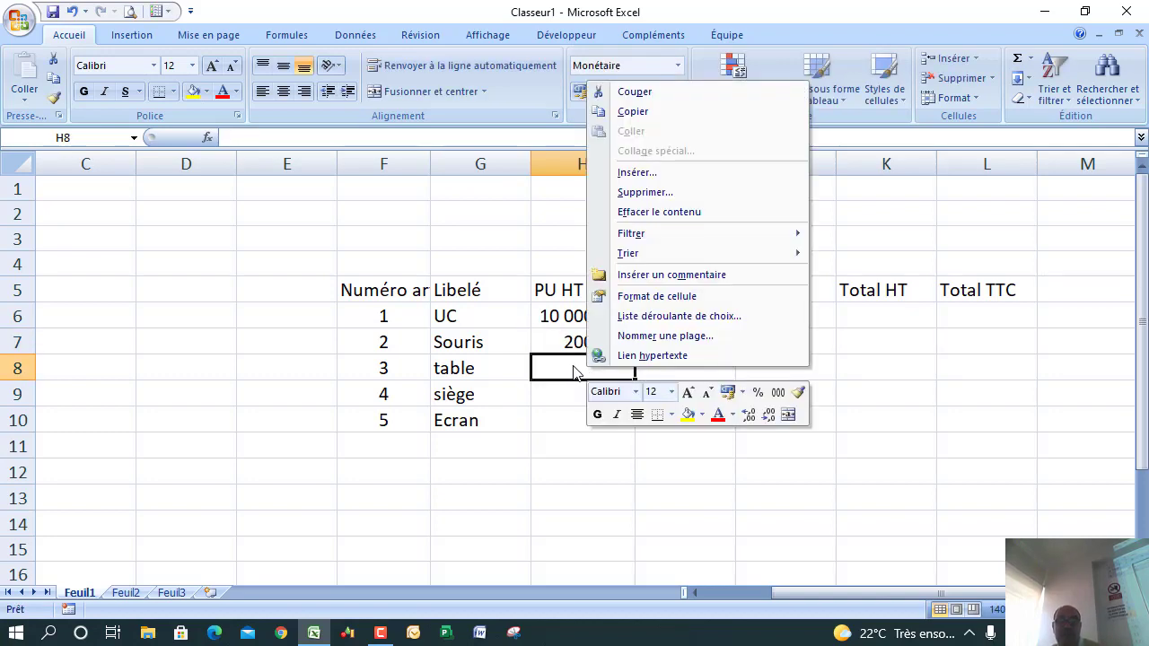
pyautogui.click(555, 364)
pyautogui.write('3000')
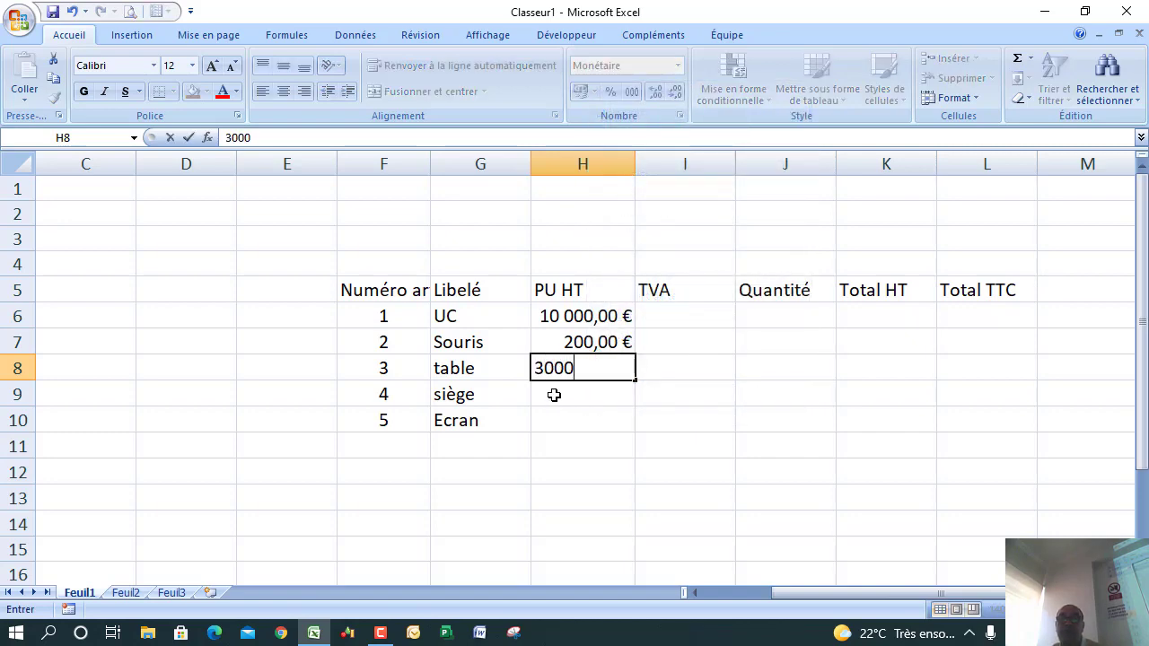
# Step: Enter the unit prices 2000 for siège in cell H9 and 500 for Ecran in cell H10
pyautogui.click(554, 395)
pyautogui.write('2')
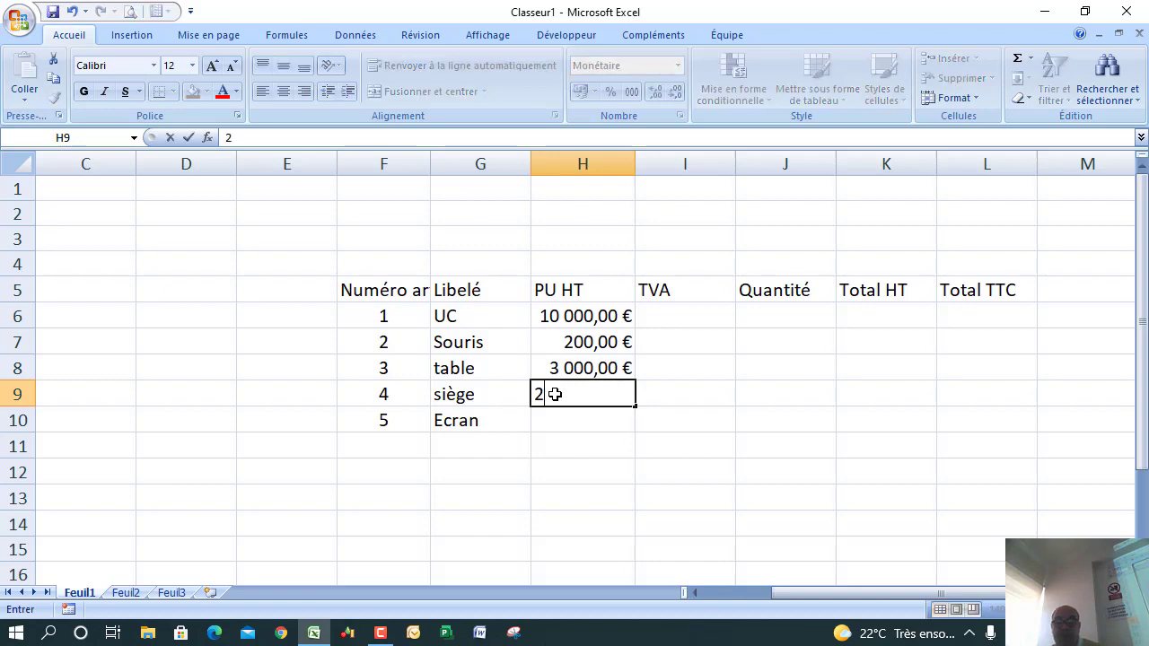
pyautogui.write('000')
pyautogui.rightClick(561, 429)
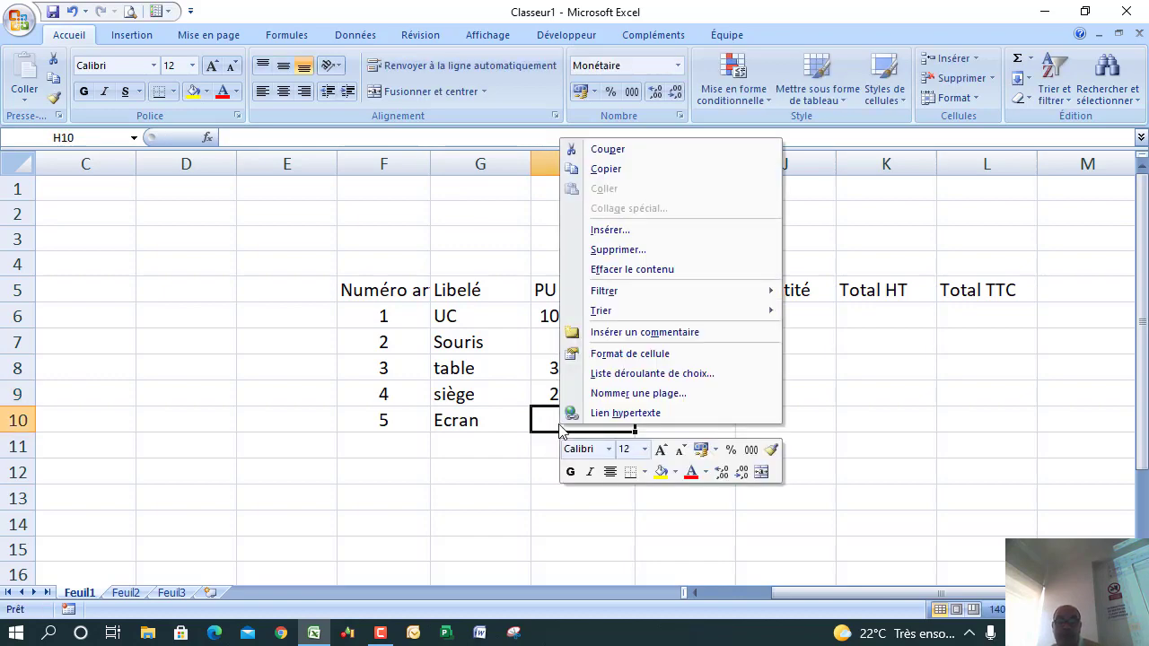
pyautogui.click(539, 422)
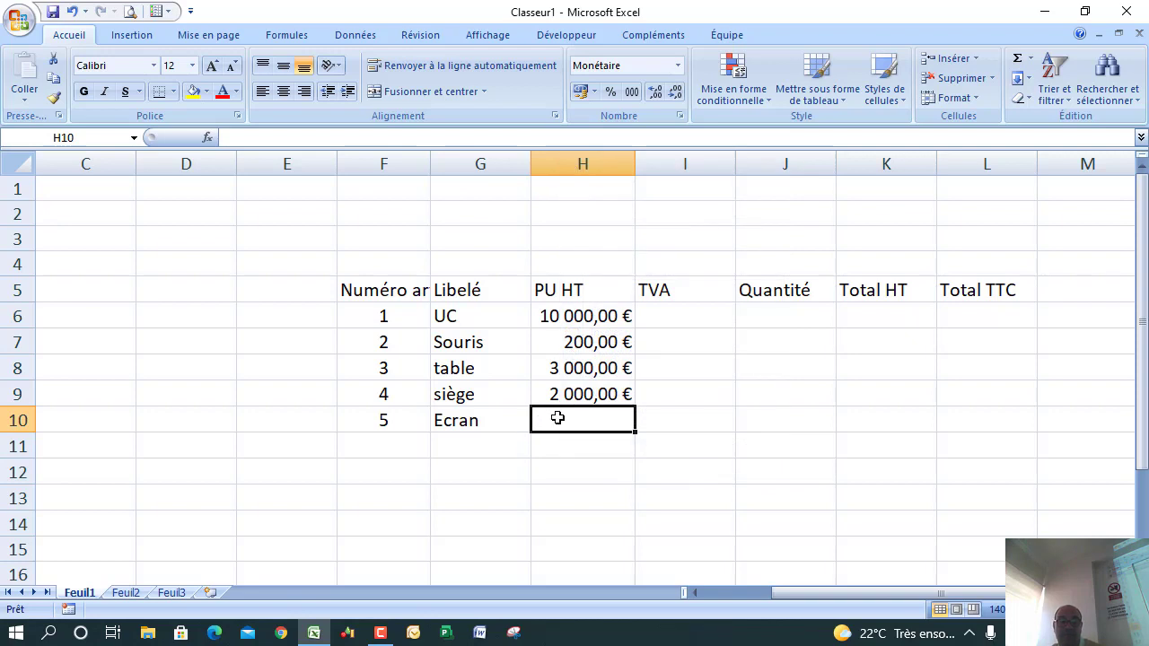
pyautogui.write('500')
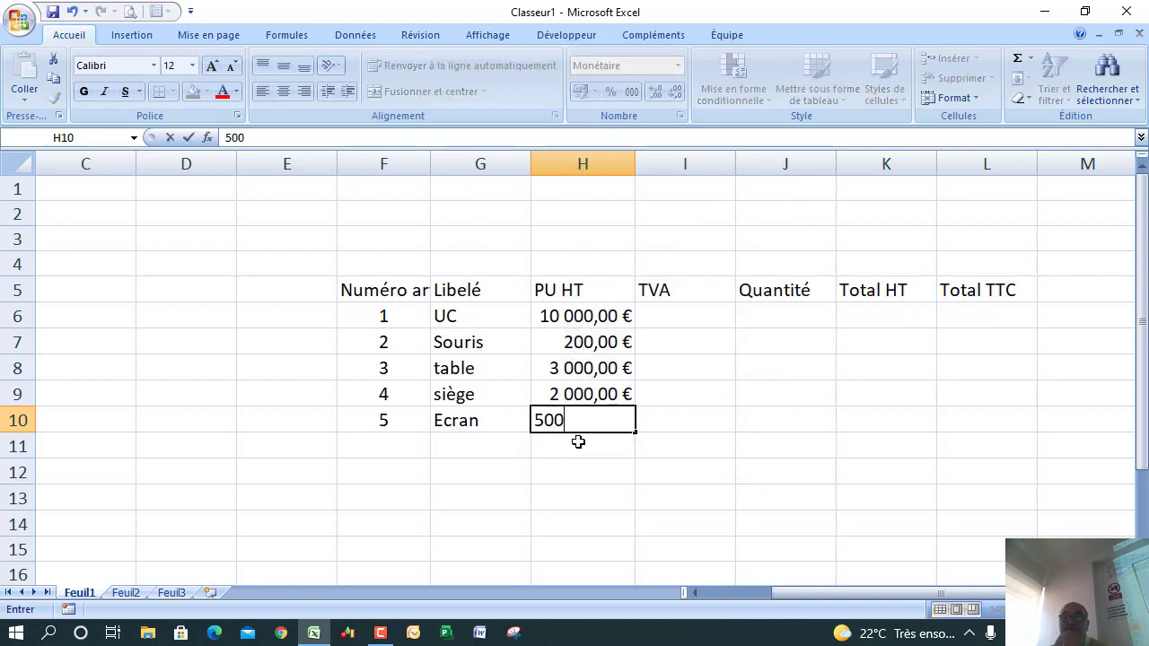
pyautogui.click(586, 466)
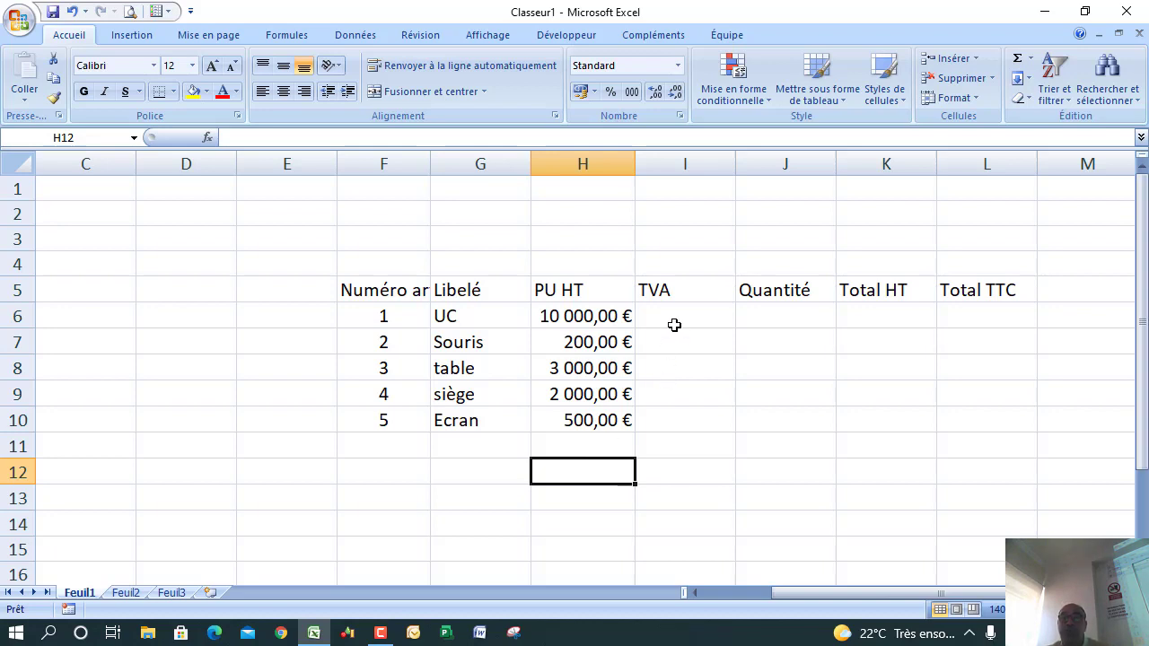
# Step: Apply the Pourcentage number format to the TVA cells I6:I10
pyautogui.moveTo(681, 315); pyautogui.dragTo(689, 426)
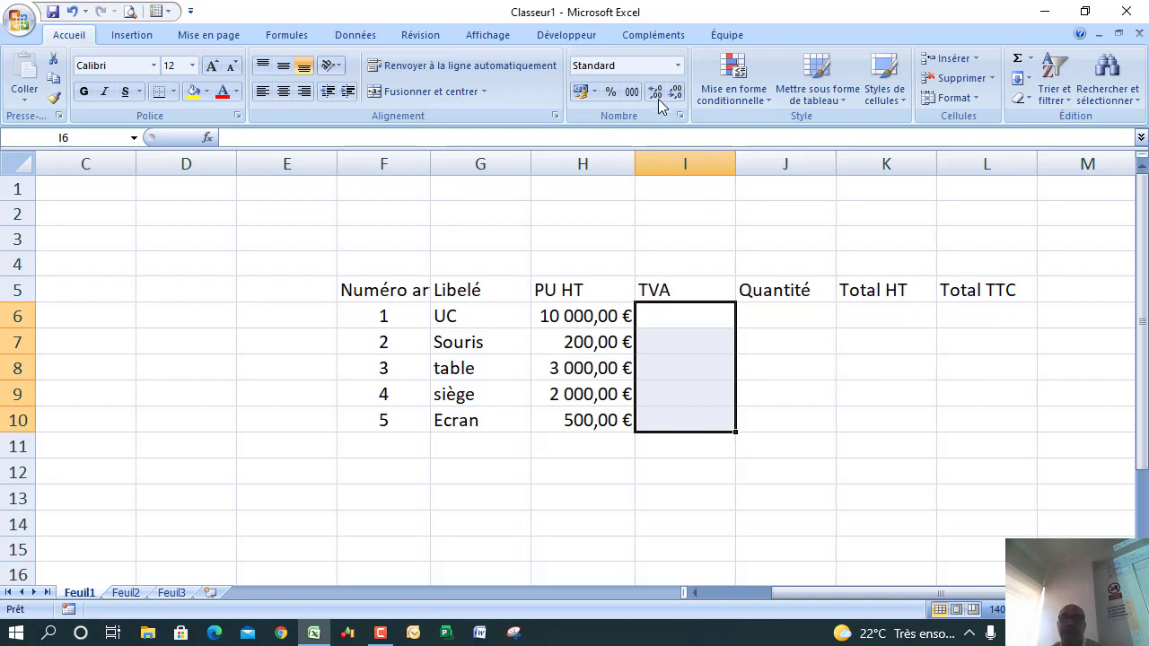
pyautogui.click(679, 67)
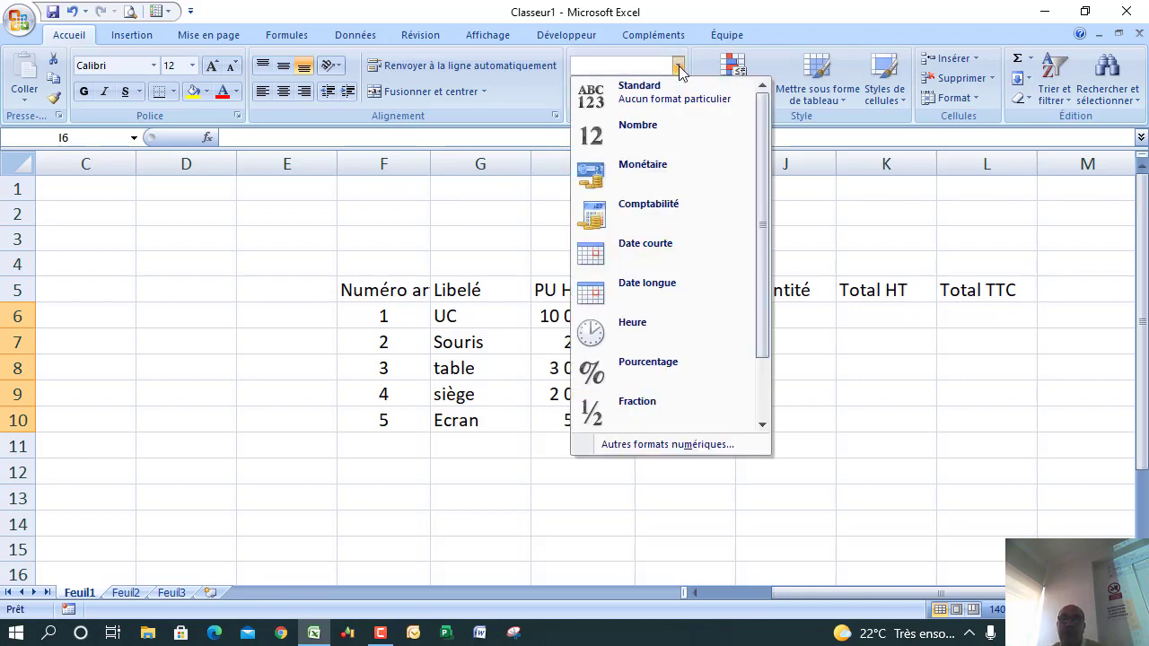
pyautogui.click(642, 370)
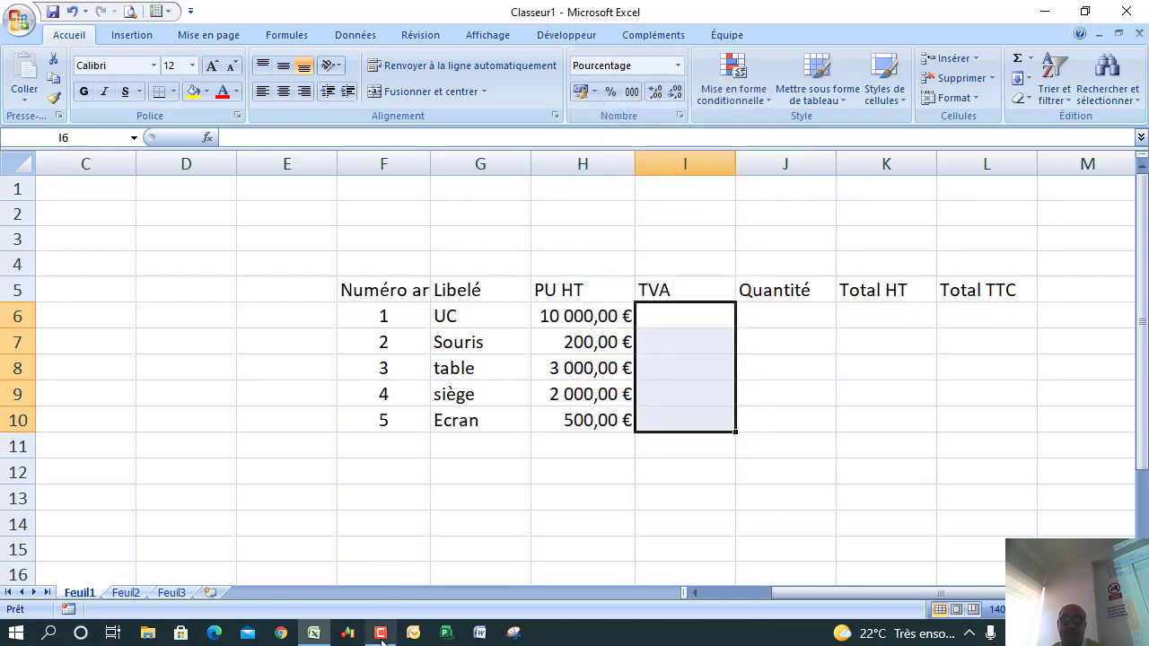
# Step: Apply the Nombre number format to the Quantité cells J6:J10
pyautogui.click(816, 316)
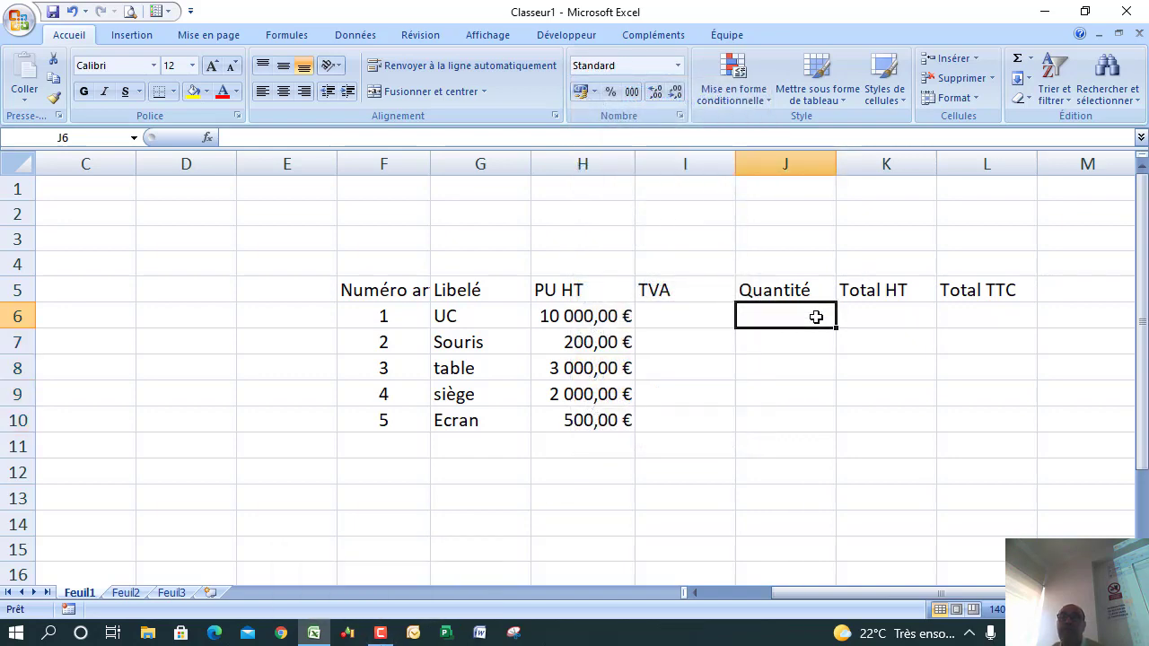
pyautogui.moveTo(816, 317); pyautogui.dragTo(789, 413)
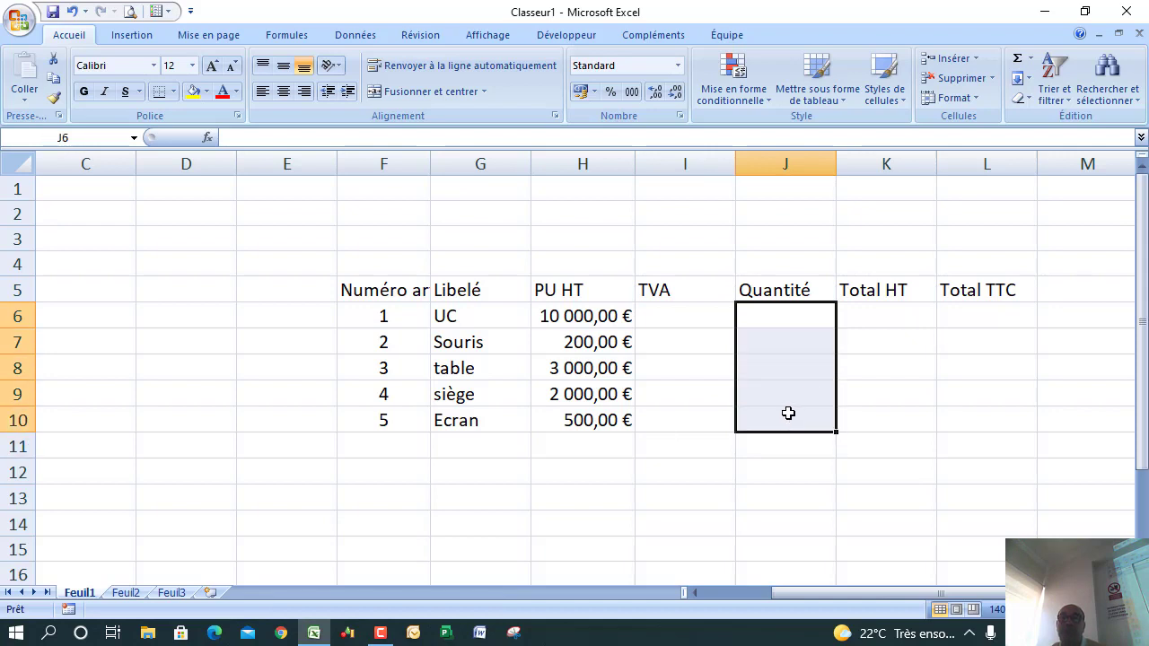
pyautogui.click(677, 66)
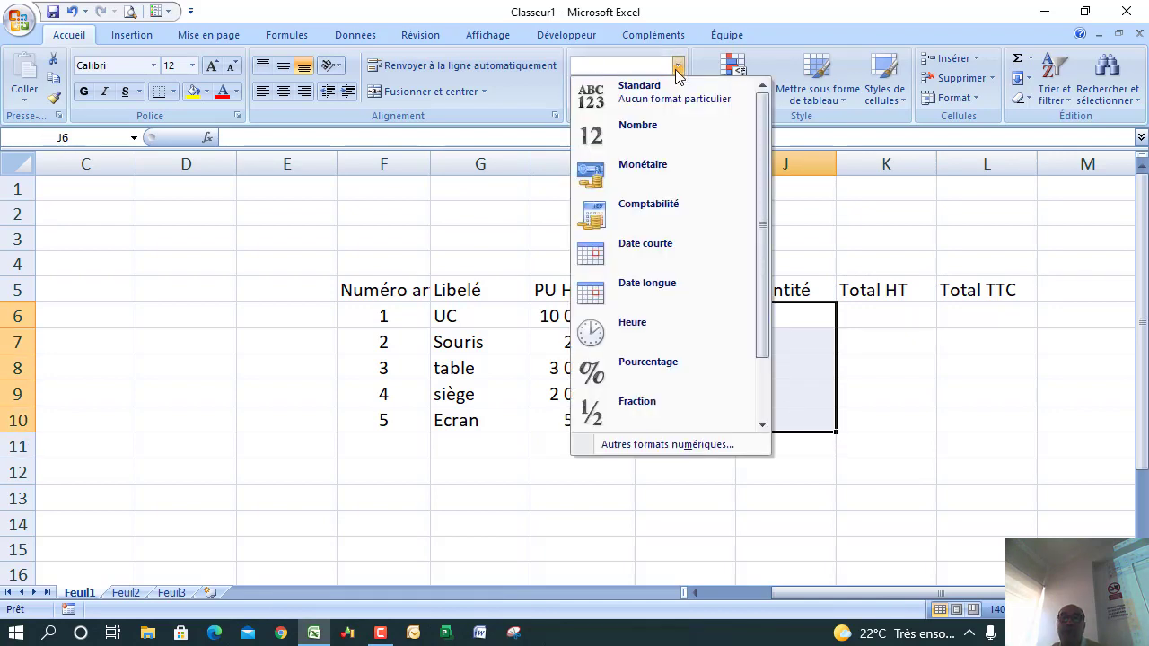
pyautogui.click(655, 134)
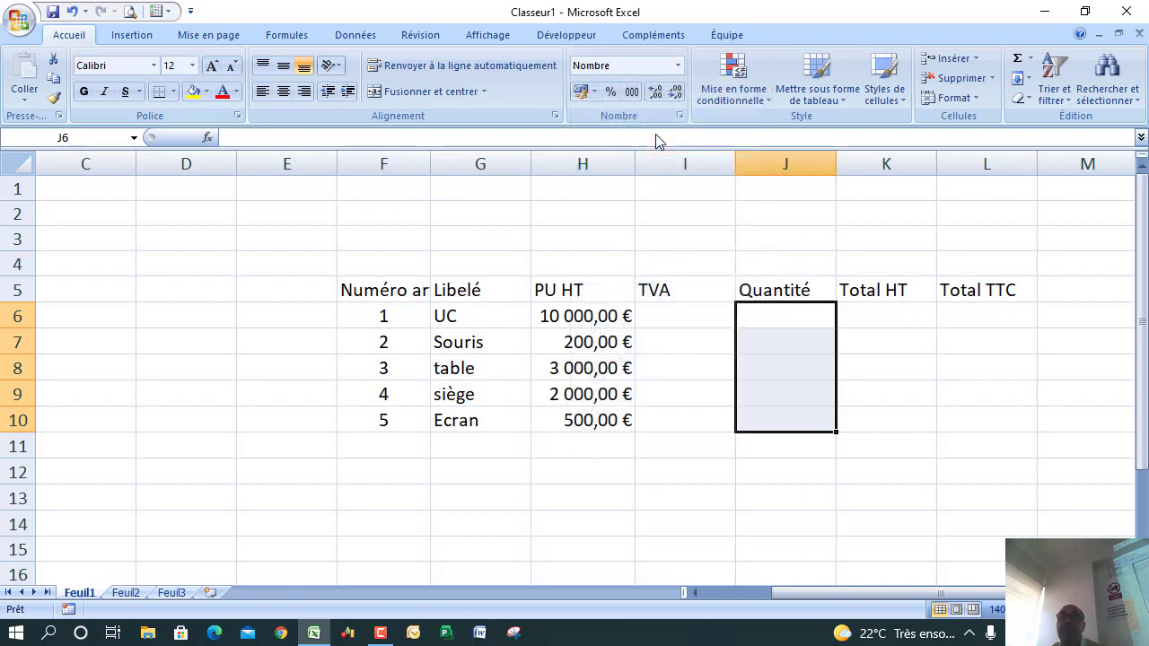
# Step: Enter a TVA rate of 20% for UC and Souris in cells I6 and I7
pyautogui.click(722, 314)
pyautogui.write('20')
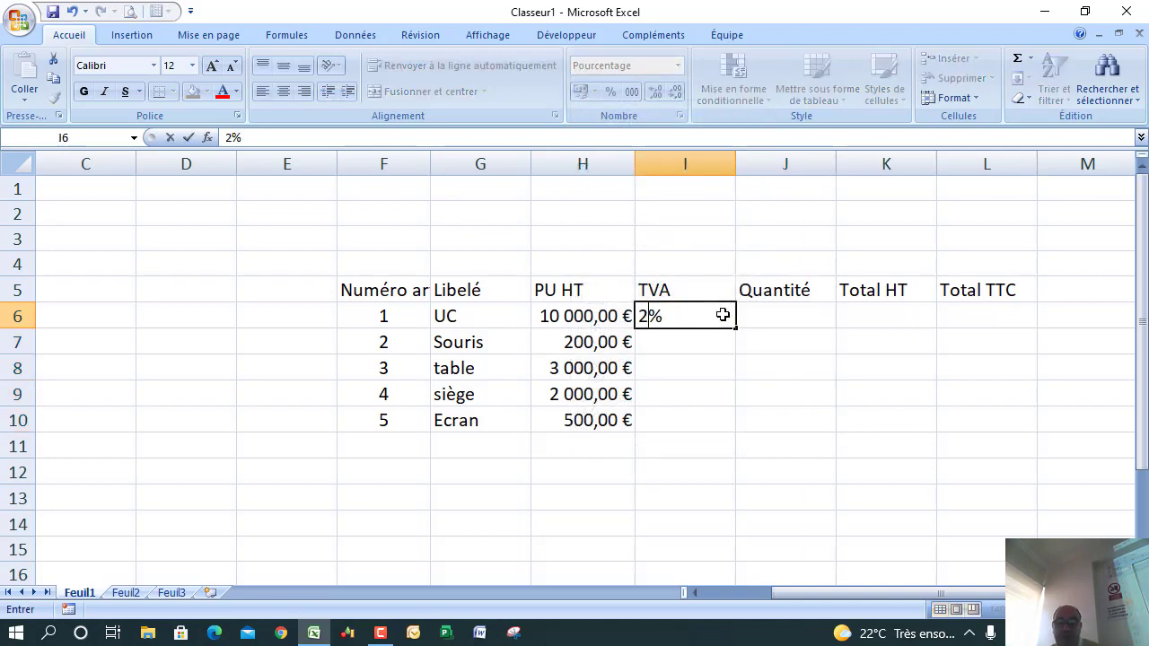
pyautogui.rightClick(722, 357)
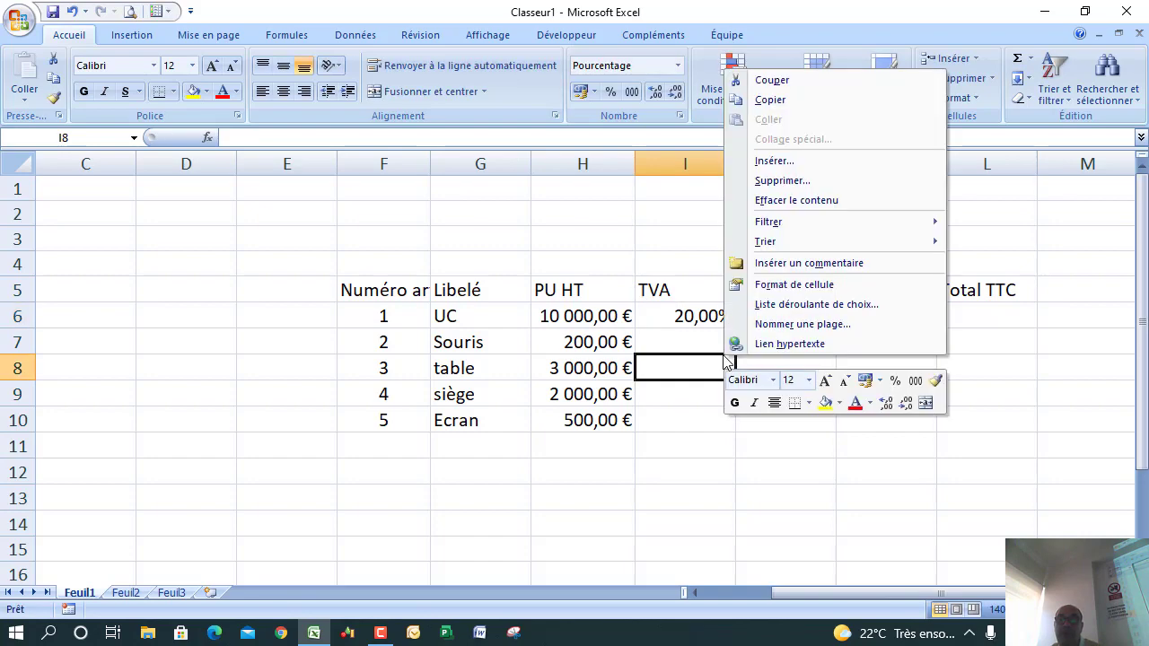
pyautogui.click(696, 338)
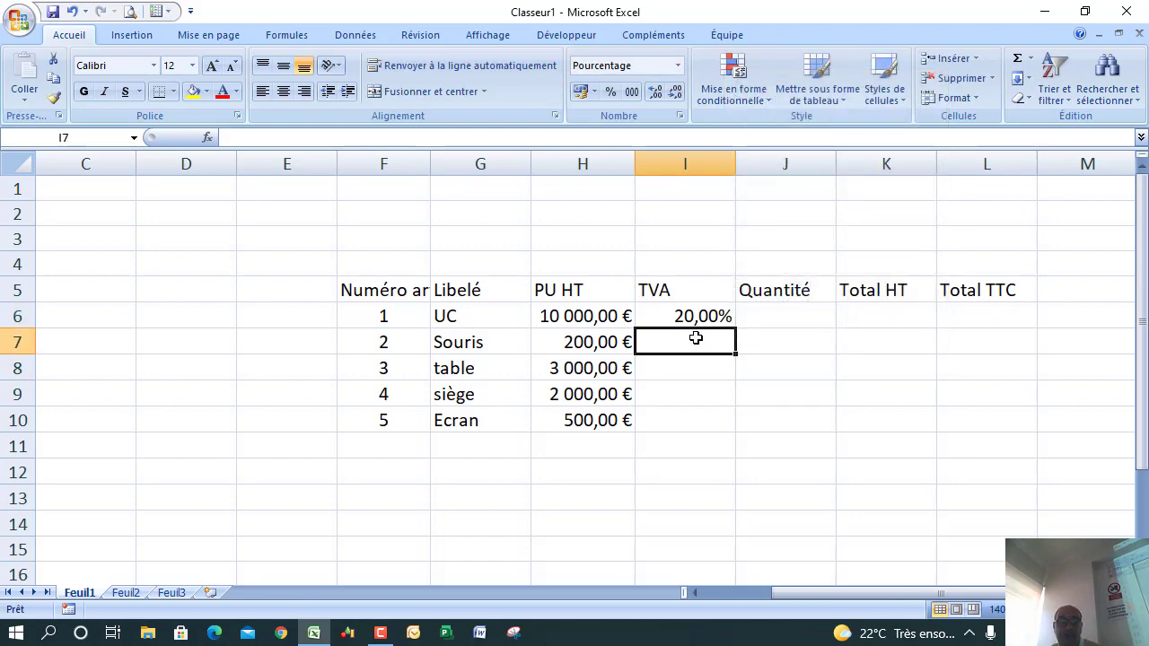
pyautogui.write('20%')
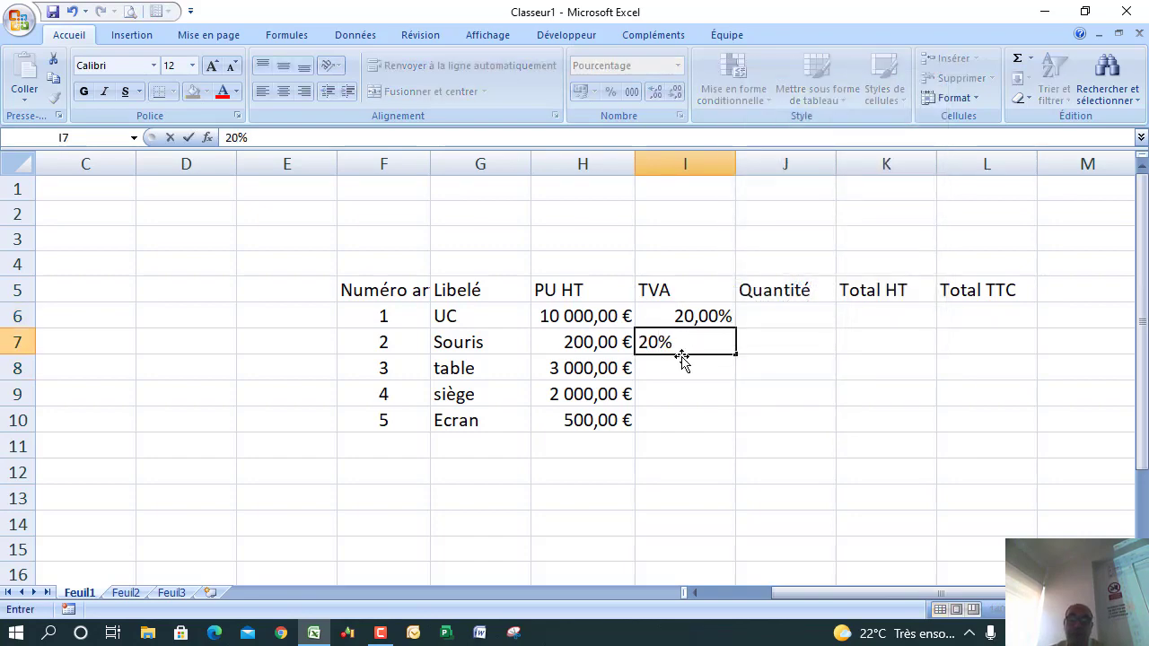
pyautogui.click(676, 371)
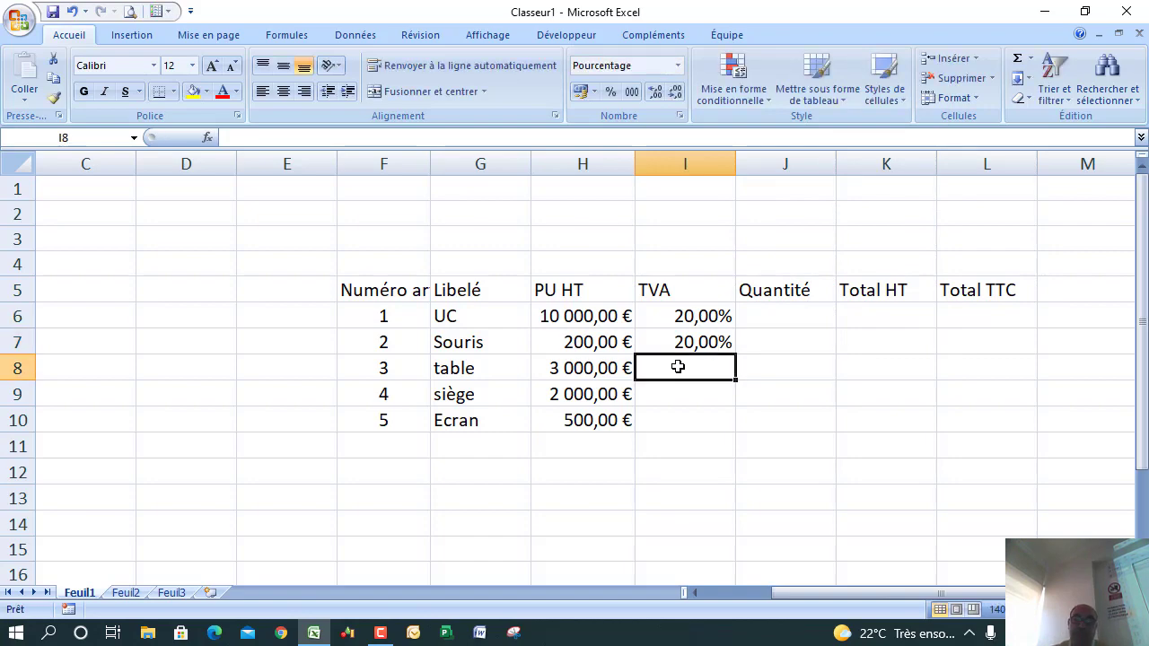
# Step: Fill the 20% TVA rate from cell I7 down through I10
pyautogui.rightClick(702, 342)
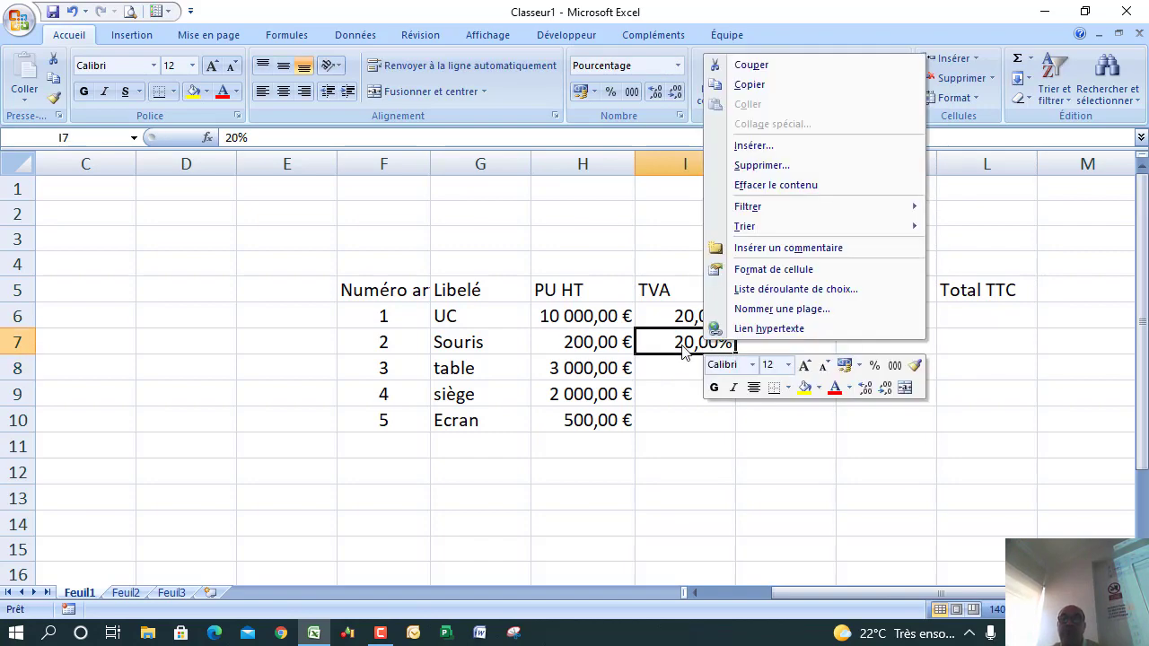
pyautogui.click(682, 344)
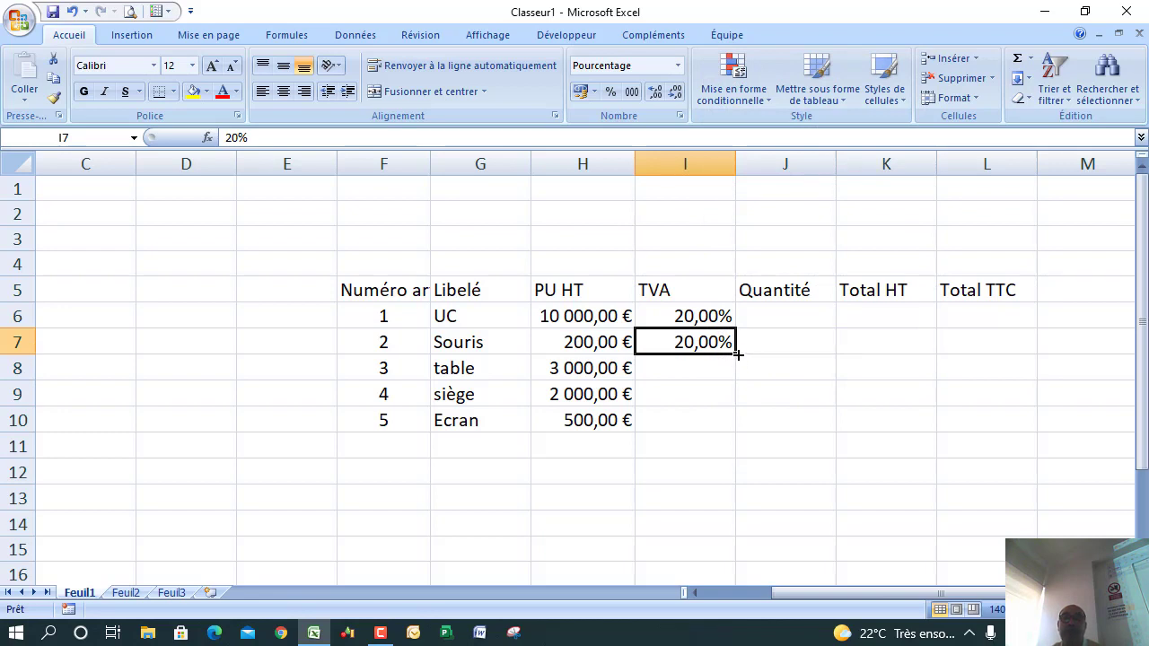
pyautogui.moveTo(737, 356); pyautogui.dragTo(734, 423)
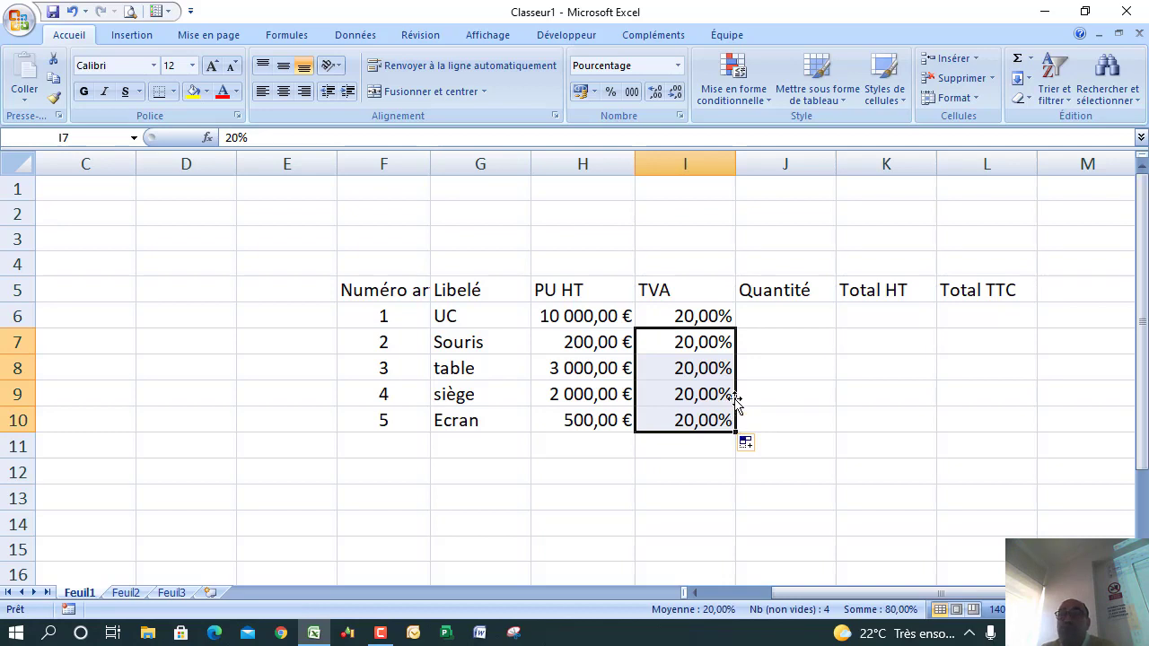
pyautogui.click(722, 321)
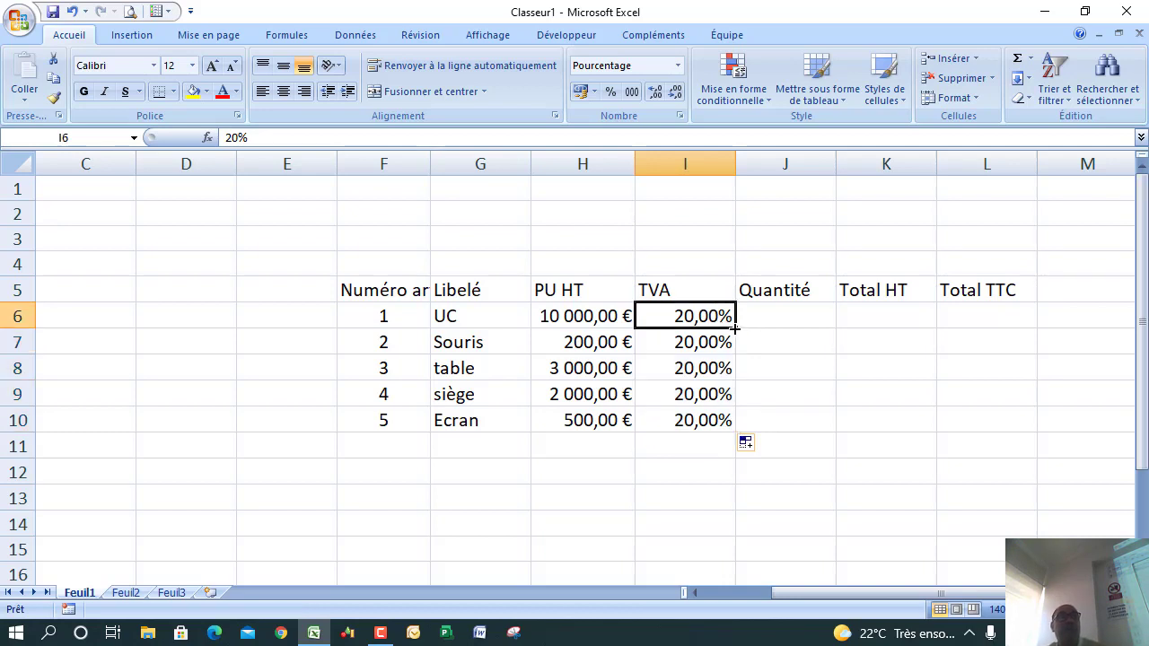
pyautogui.rightClick(732, 341)
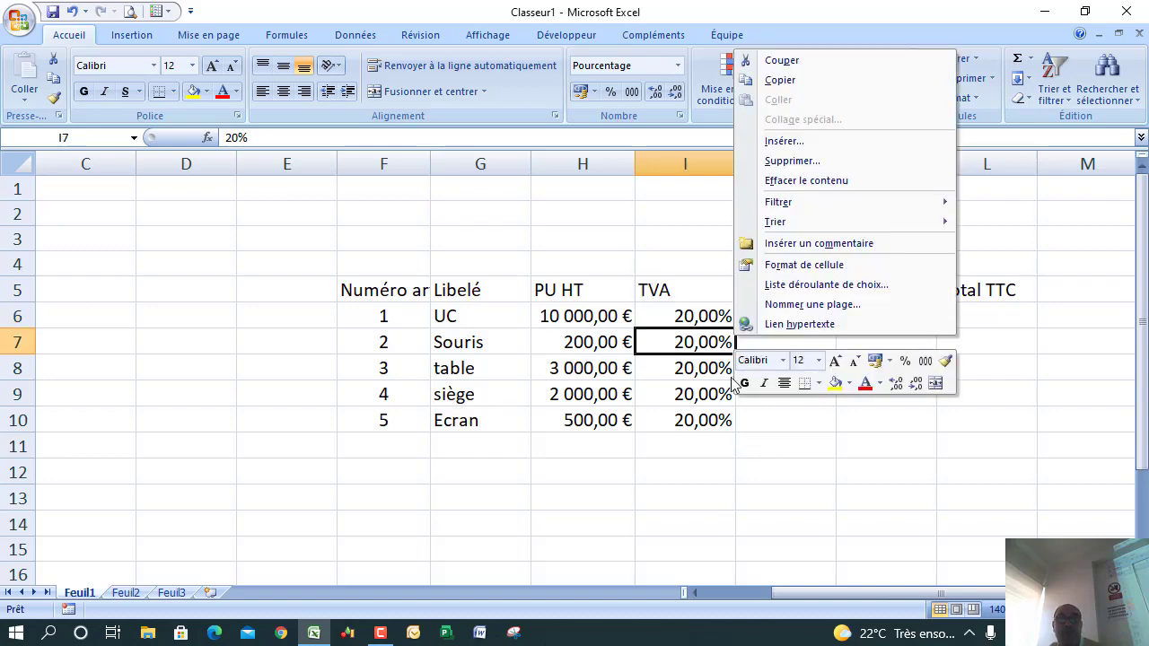
# Step: Fill the 20% TVA rate from cell I6 down through I10
pyautogui.click(706, 316)
pyautogui.click(706, 316)
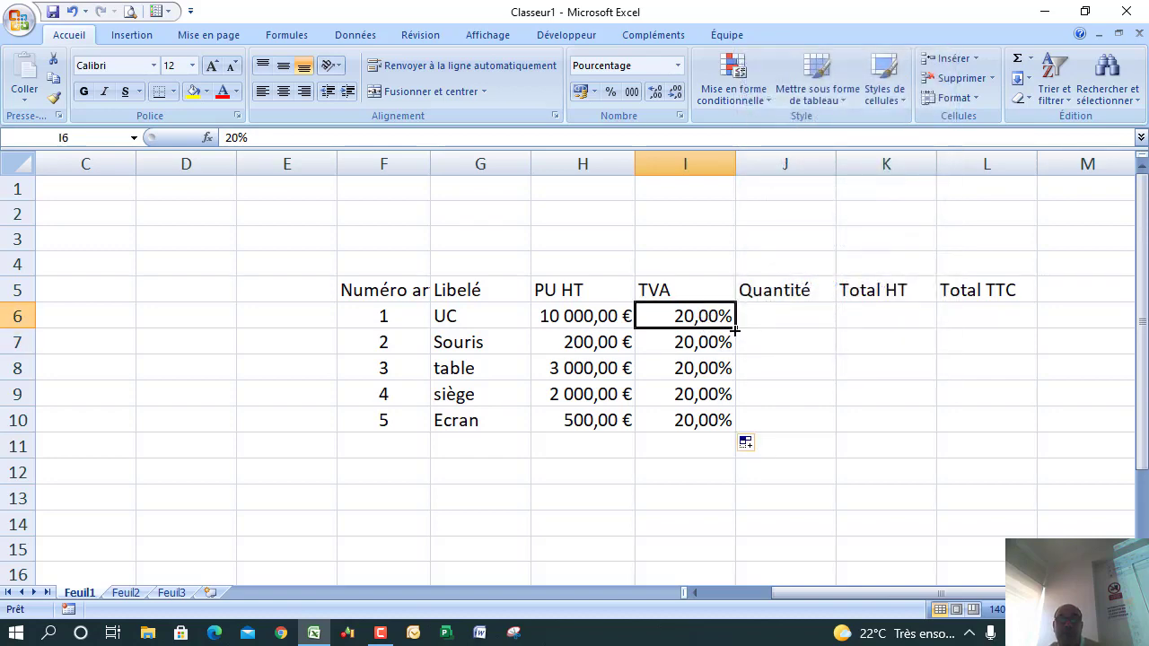
pyautogui.moveTo(735, 329); pyautogui.dragTo(733, 434)
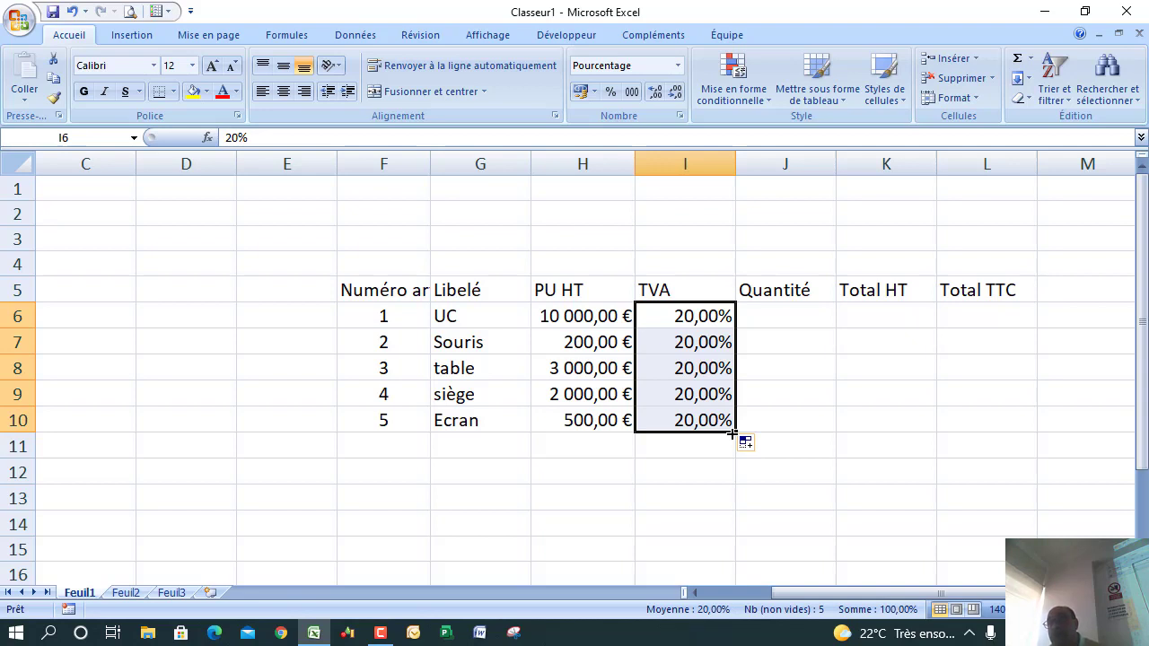
# Step: Enter a Quantité of 10 for UC in cell J6 and 20 for Souris in cell J7
pyautogui.click(761, 312)
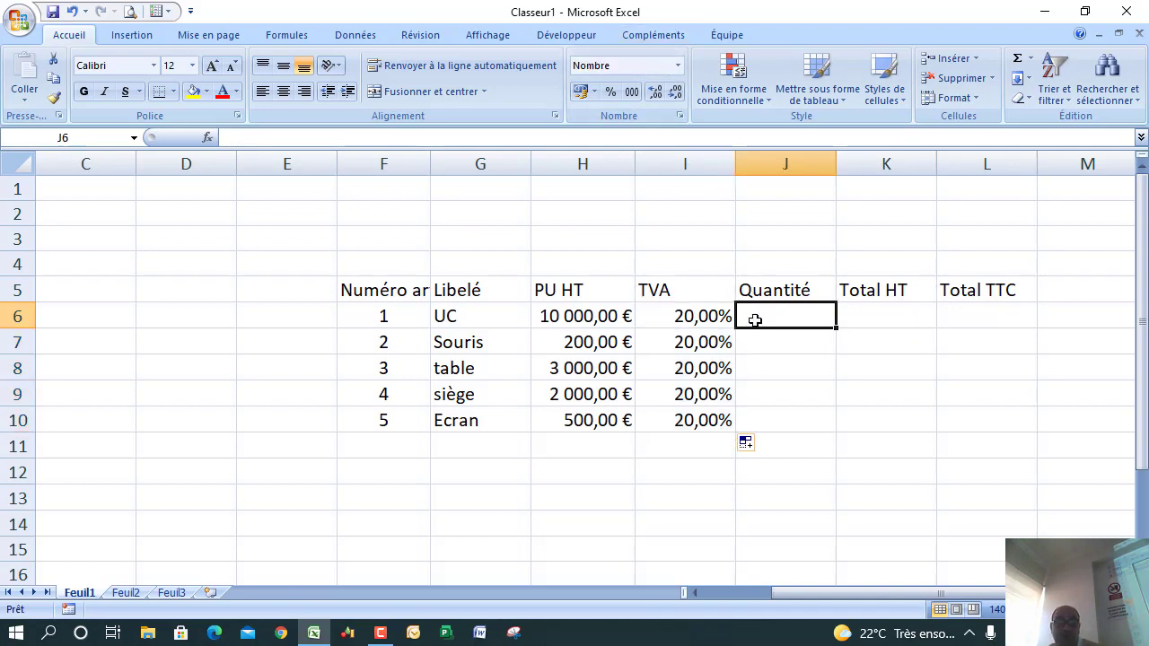
pyautogui.write('10')
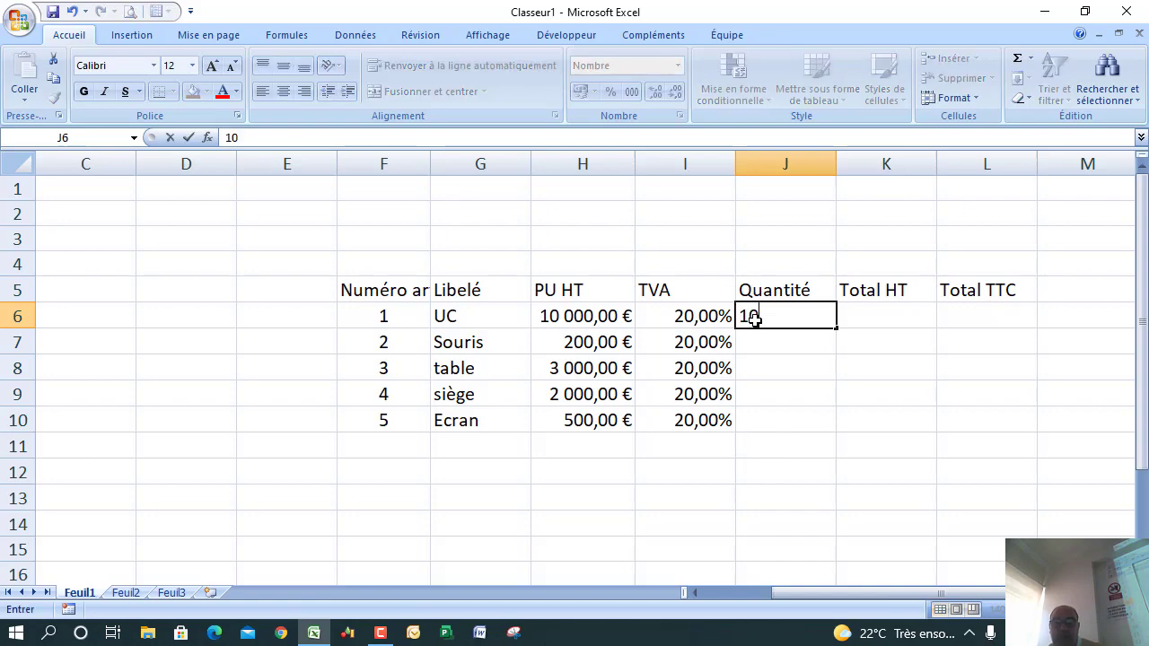
pyautogui.click(759, 345)
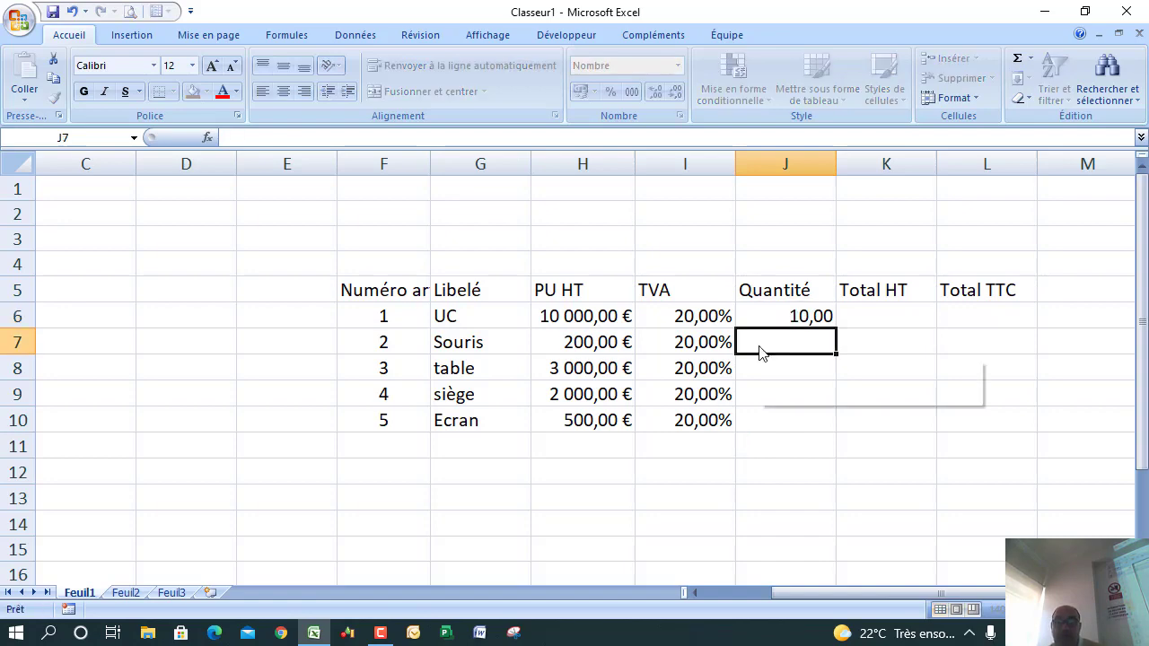
pyautogui.rightClick(759, 346)
pyautogui.click(752, 336)
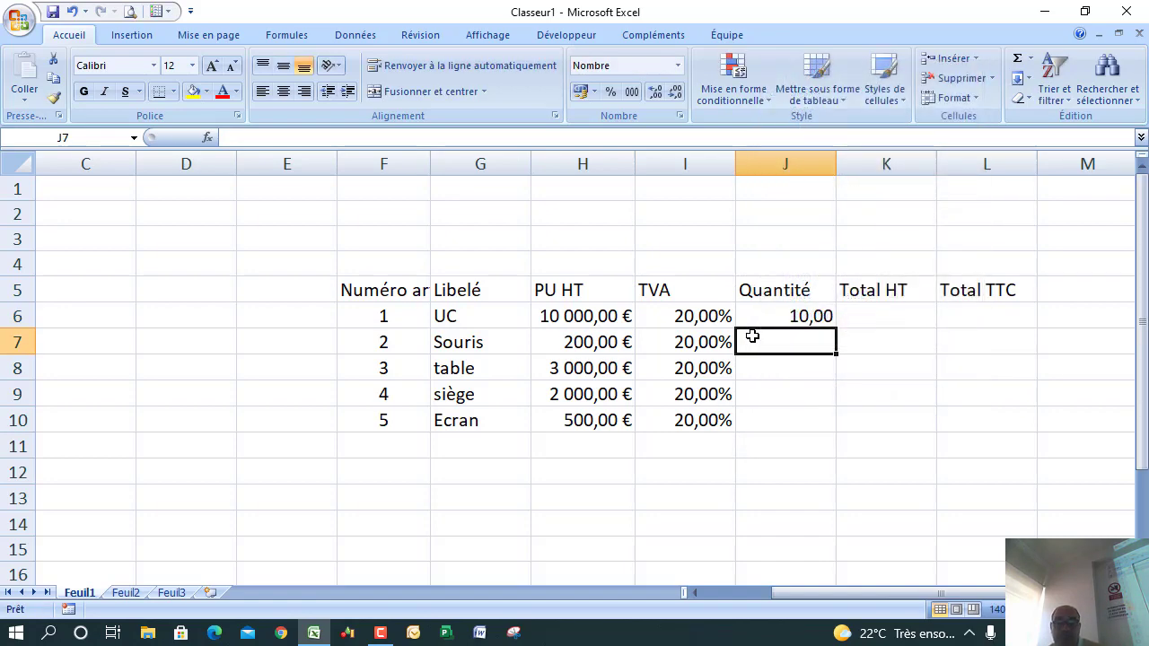
pyautogui.write('20')
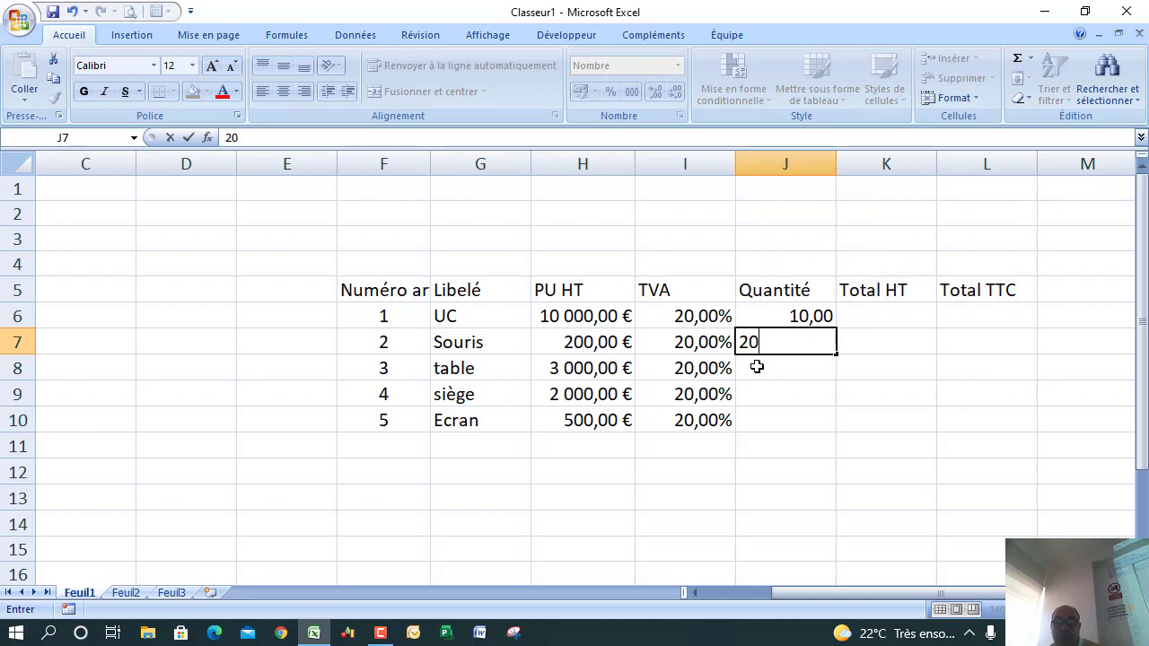
# Step: Enter Quantité values of 12 for table, 12 for siège and 10 for Ecran in cells J8:J10
pyautogui.click(756, 367)
pyautogui.write('12')
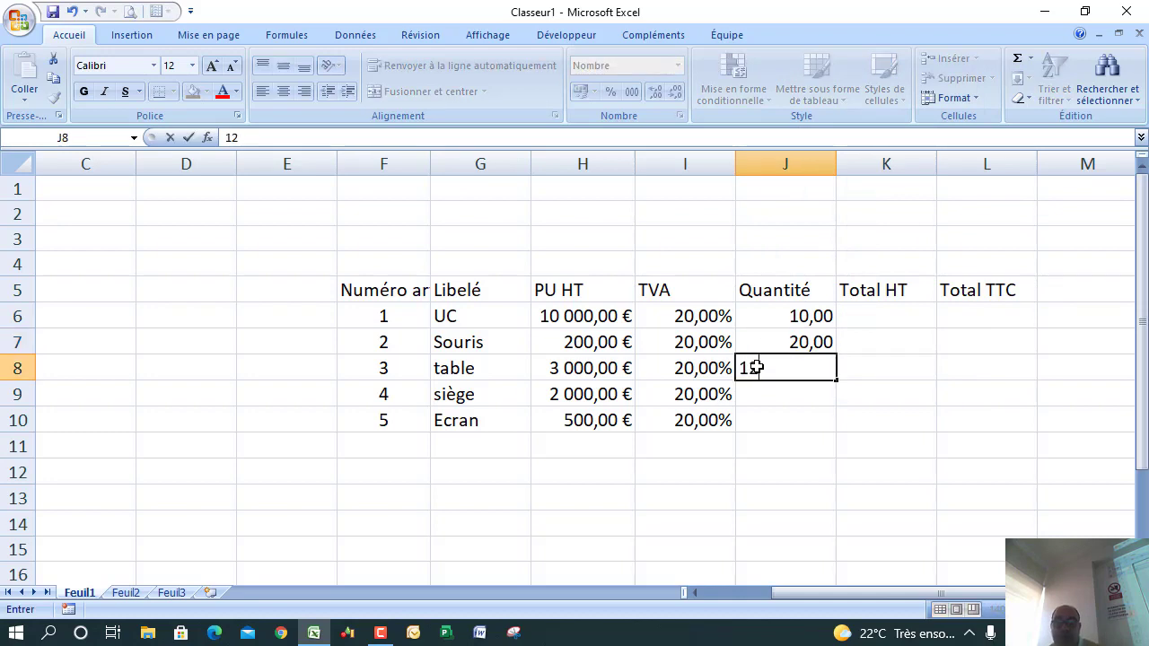
pyautogui.click(755, 399)
pyautogui.write('12')
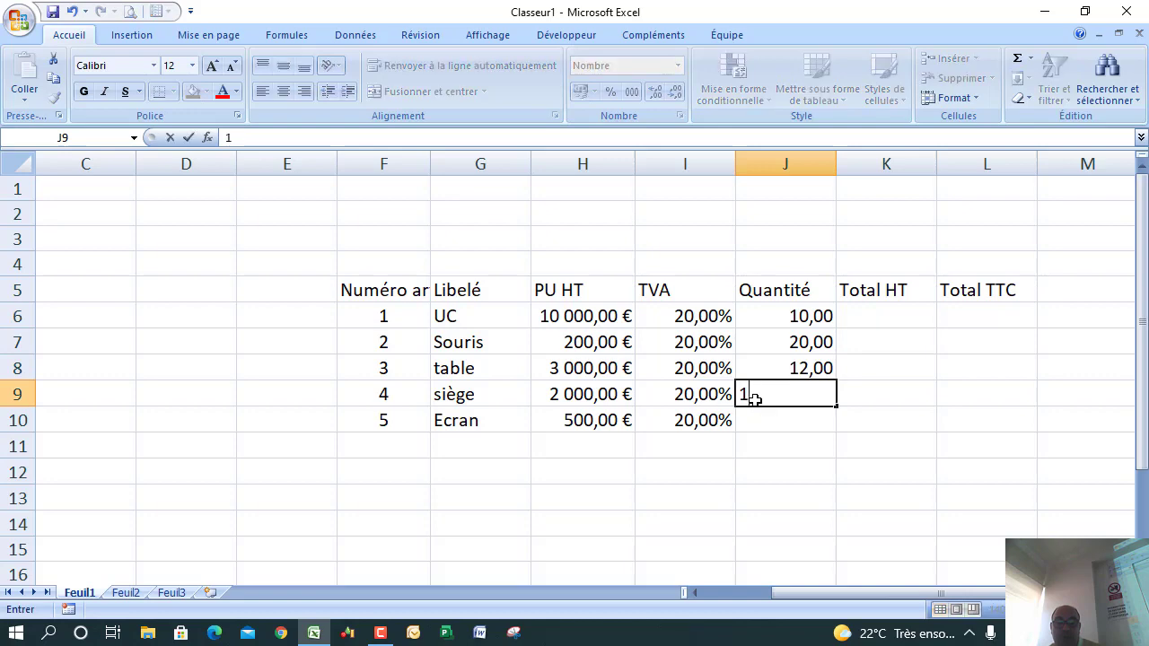
pyautogui.click(752, 425)
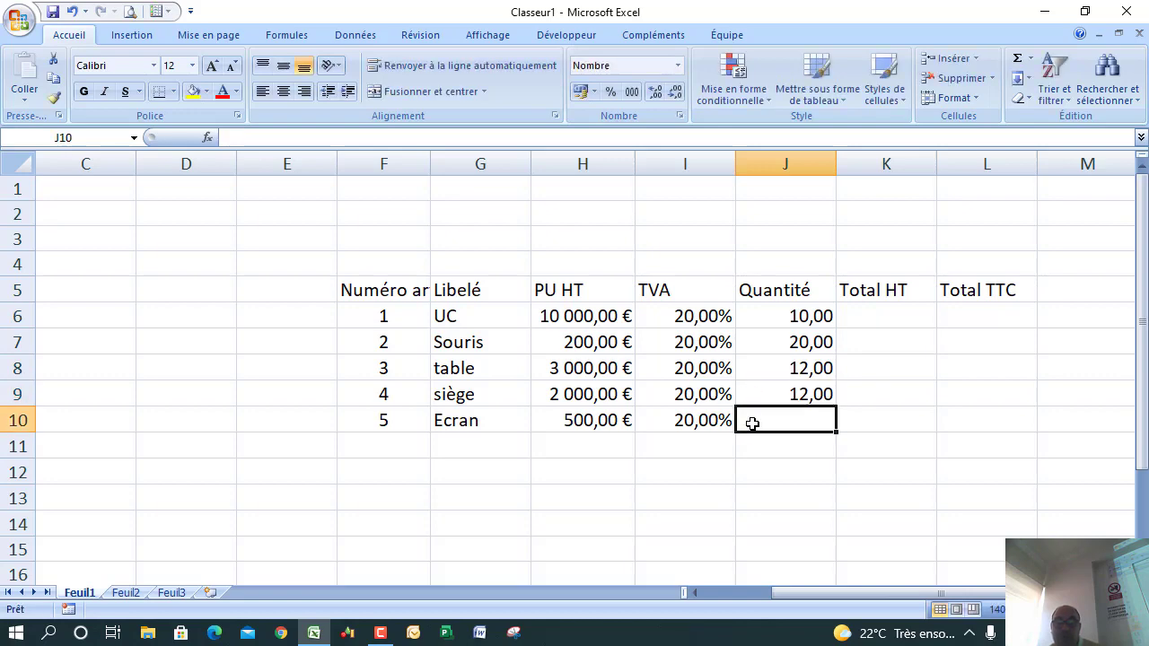
pyautogui.write('10')
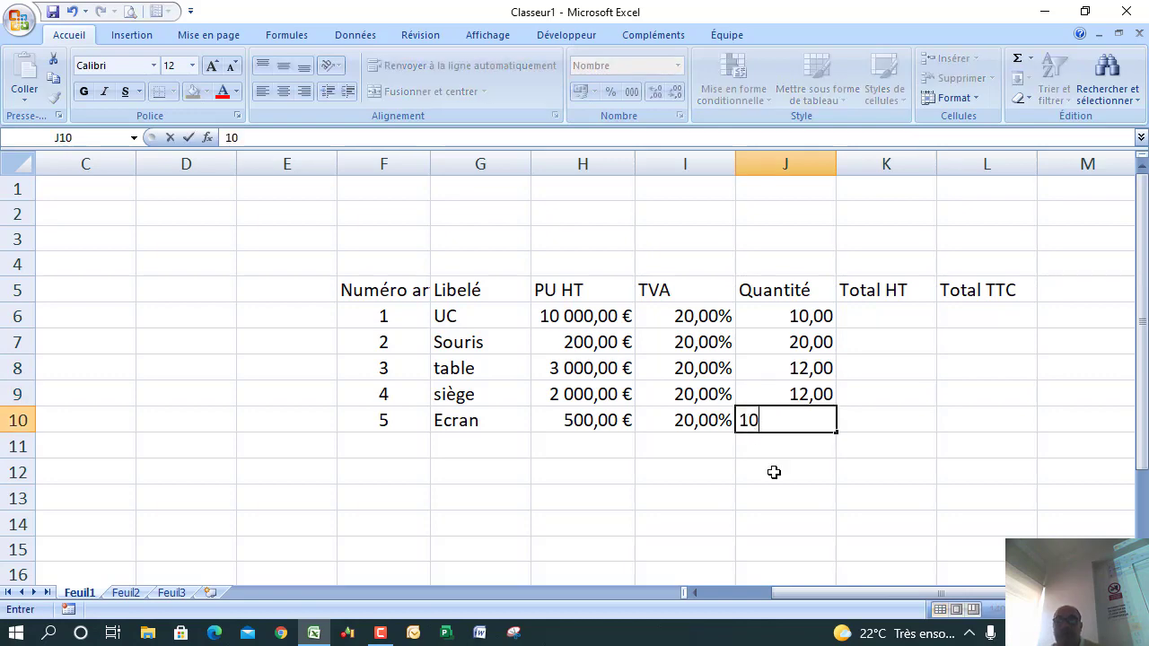
pyautogui.click(778, 482)
pyautogui.rightClick(779, 479)
pyautogui.click(702, 482)
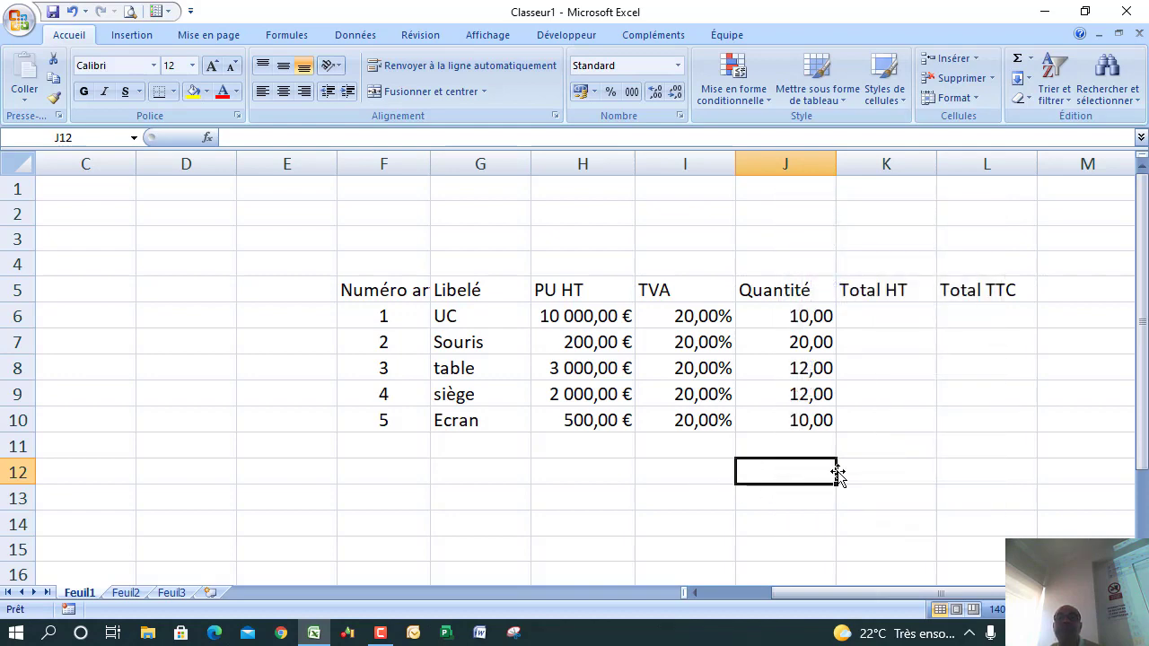
pyautogui.click(853, 451)
# Step: Remove the two decimal places from the Quantité cells J6:J10
pyautogui.moveTo(805, 310); pyautogui.dragTo(808, 419)
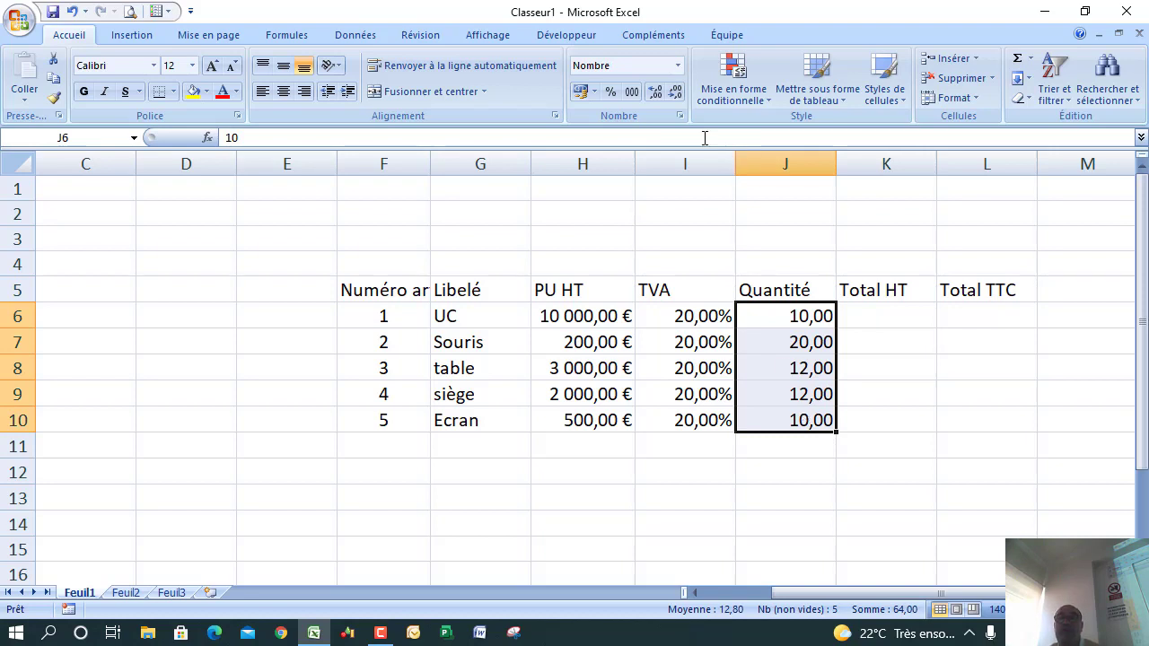
pyautogui.click(675, 92)
pyautogui.click(675, 93)
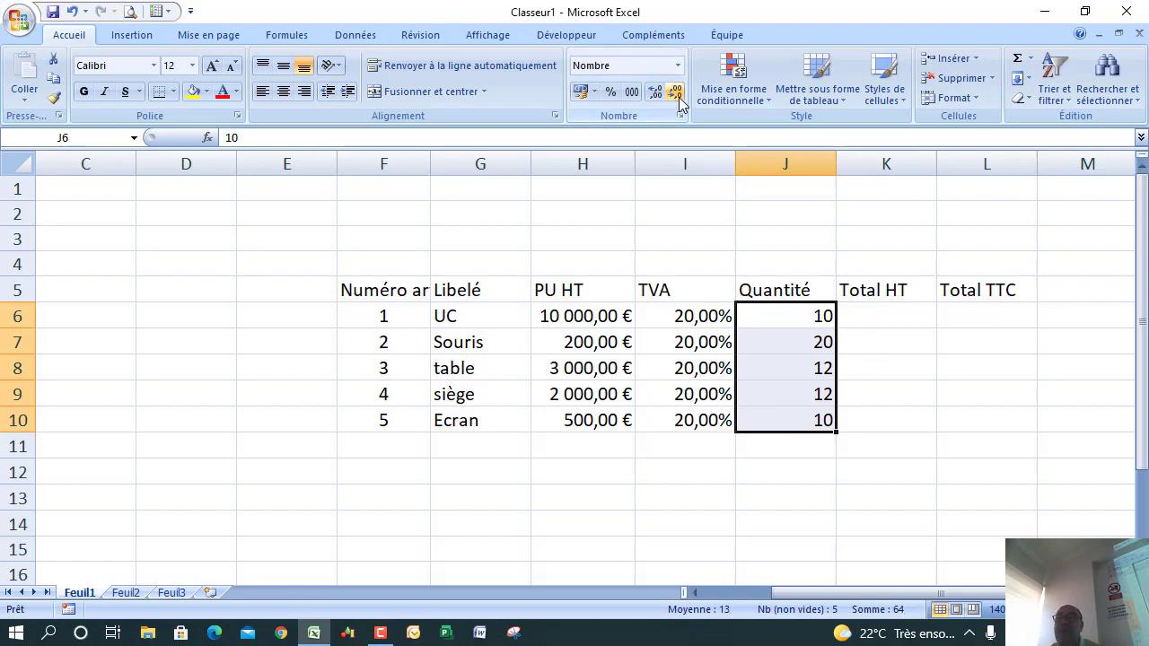
# Step: Try four decimal places on the Quantité cells J6:J10 and reduce them back to whole numbers
pyautogui.click(656, 92)
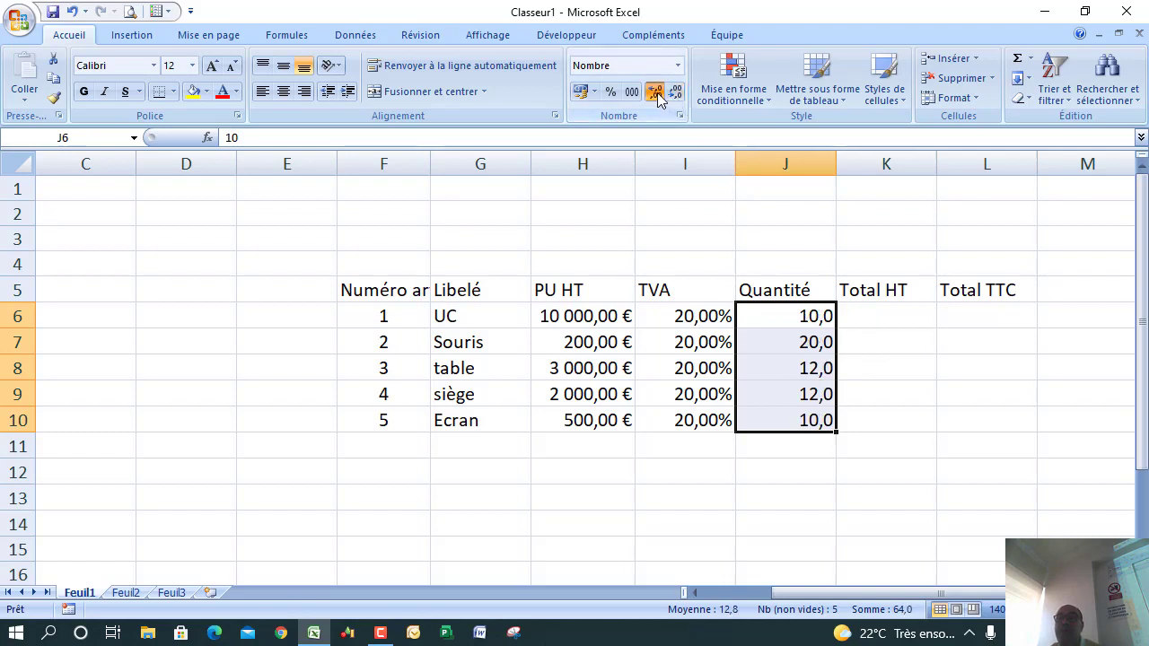
pyautogui.click(656, 92)
pyautogui.click(656, 93)
pyautogui.click(657, 93)
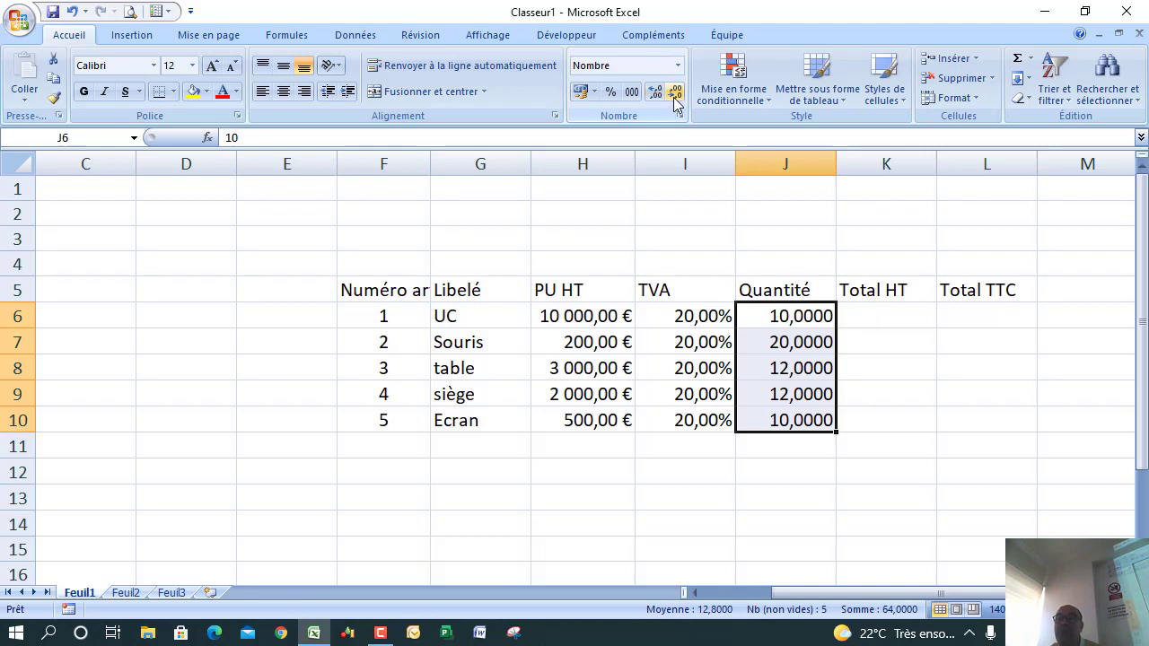
pyautogui.click(675, 95)
pyautogui.click(675, 95)
pyautogui.click(675, 95)
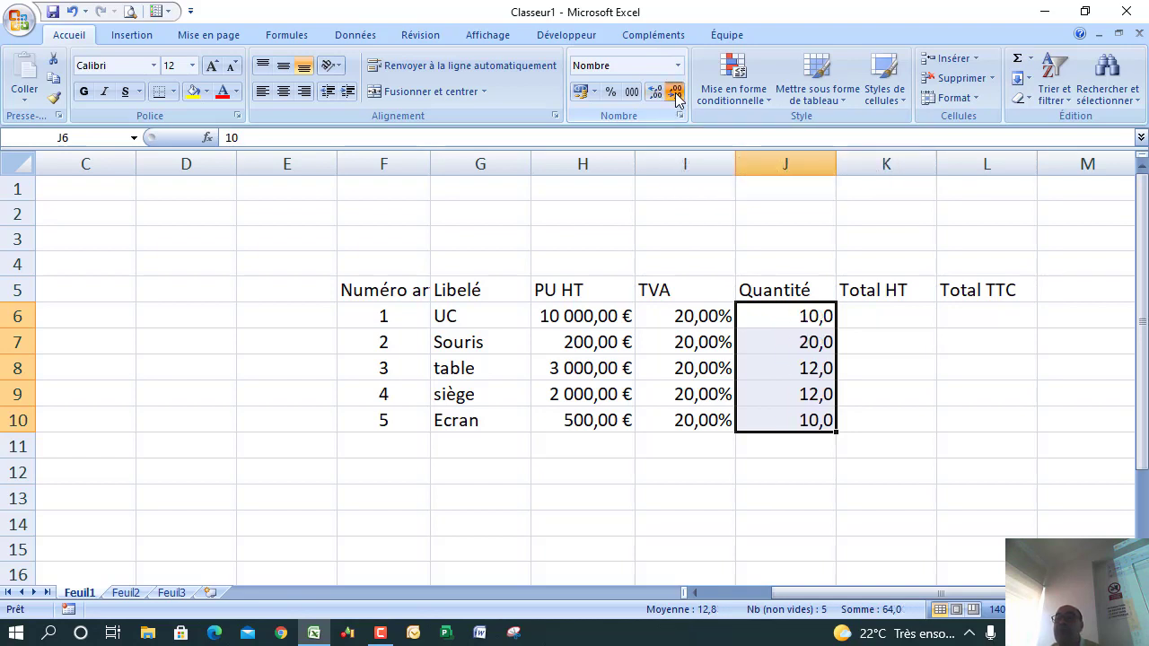
pyautogui.click(675, 96)
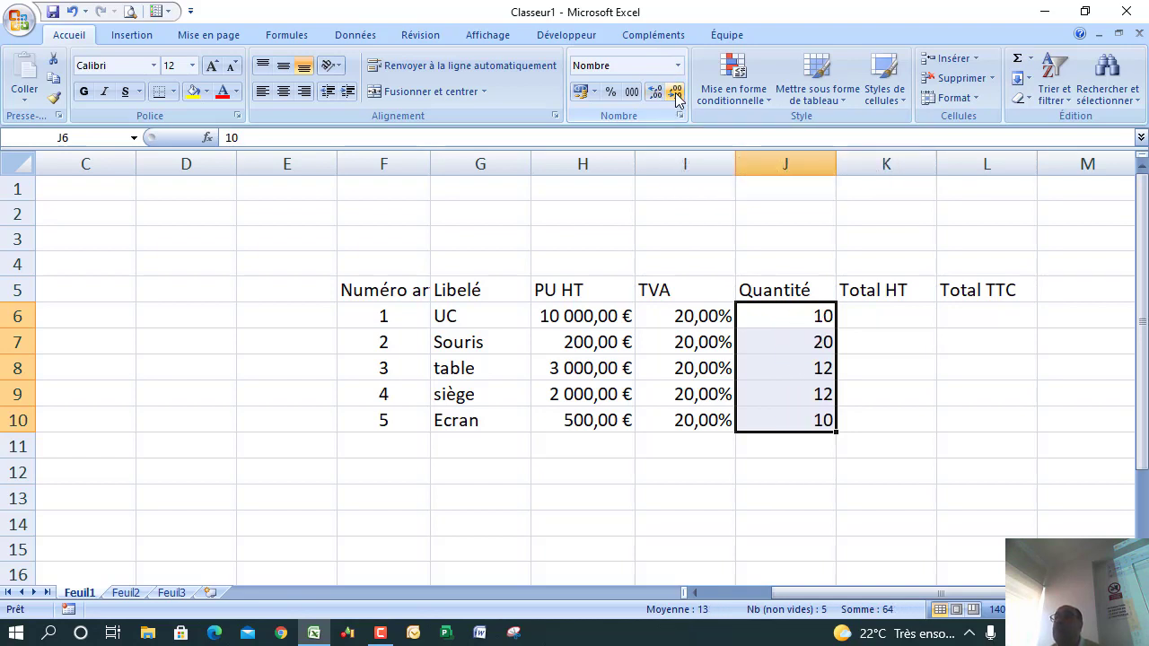
# Step: Calculate the Total HT for UC in cell K6 with the formula =H6*J6
pyautogui.click(874, 314)
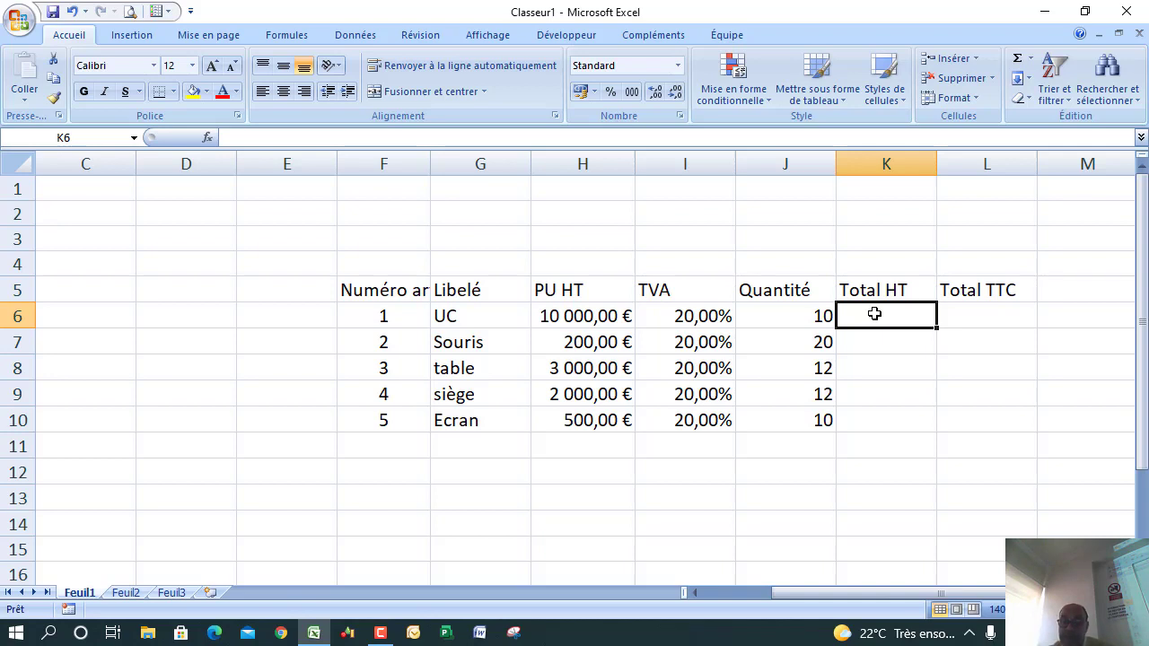
pyautogui.write('+')
pyautogui.press('Escape')
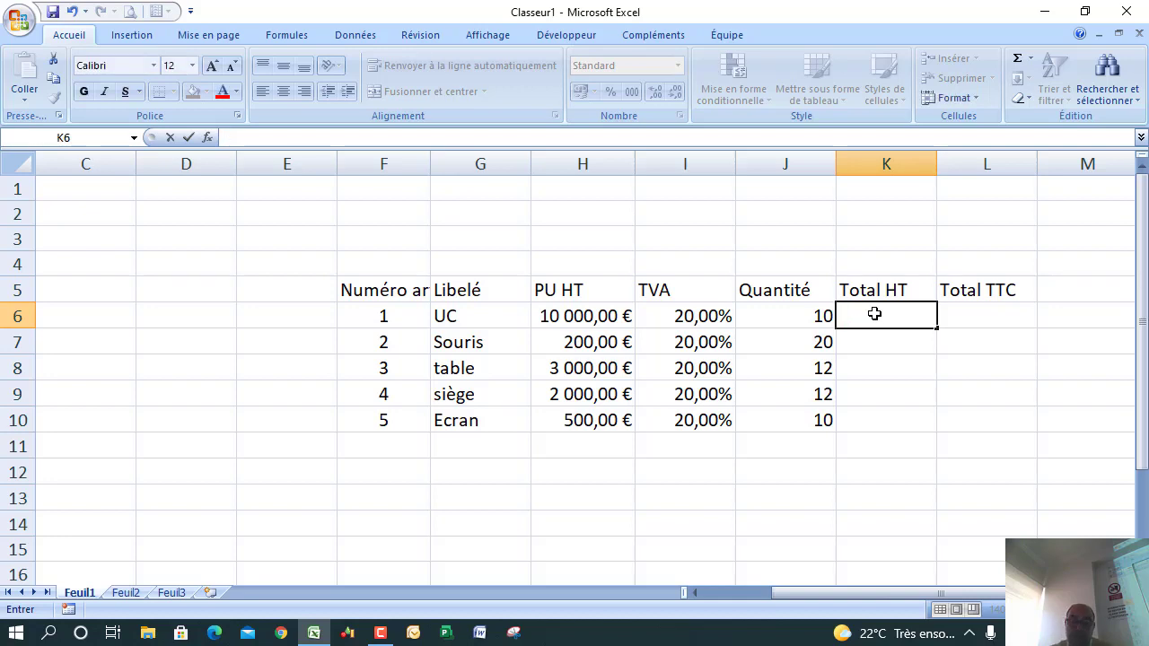
pyautogui.write('=')
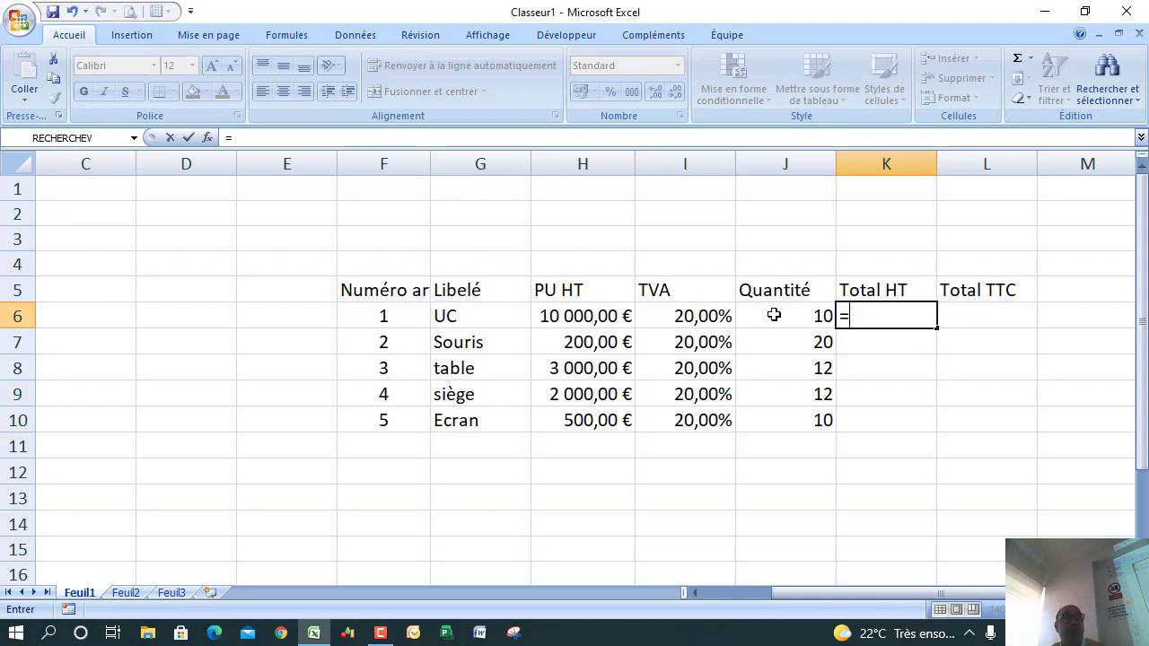
pyautogui.click(579, 315)
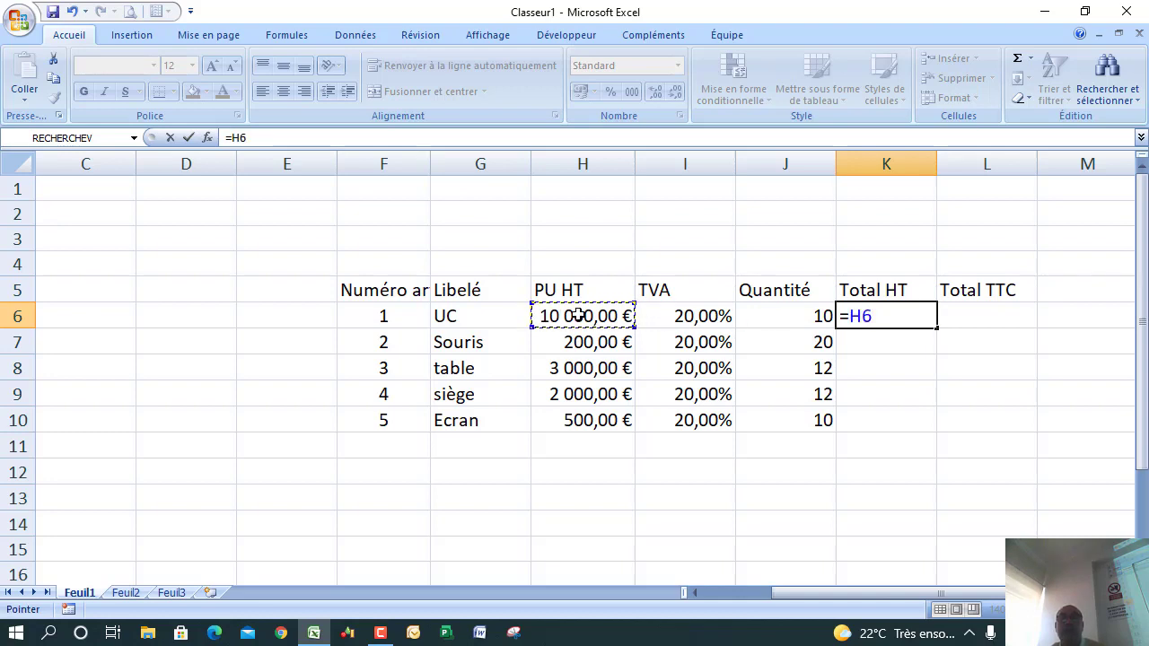
pyautogui.write('*')
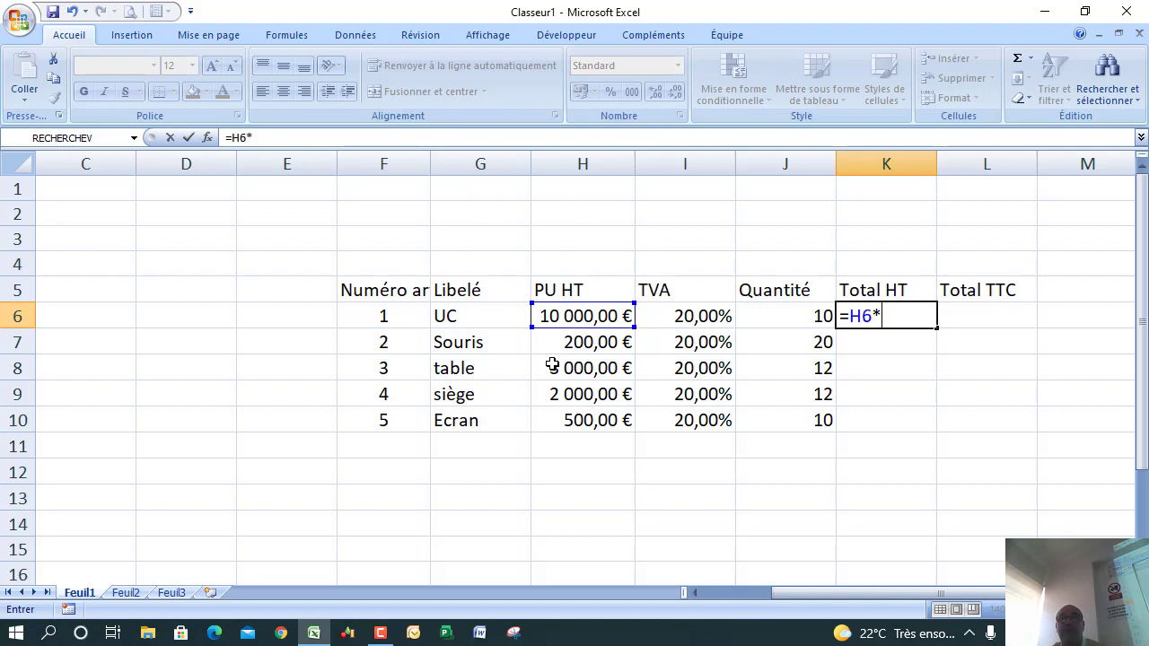
pyautogui.click(780, 316)
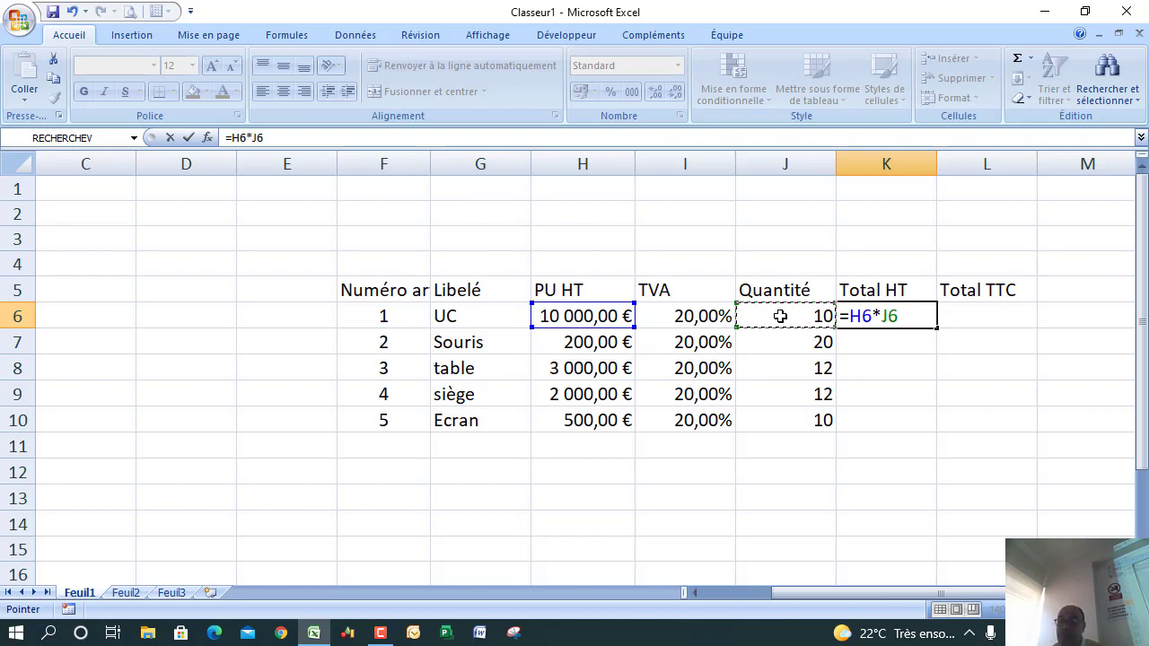
pyautogui.press('Return')
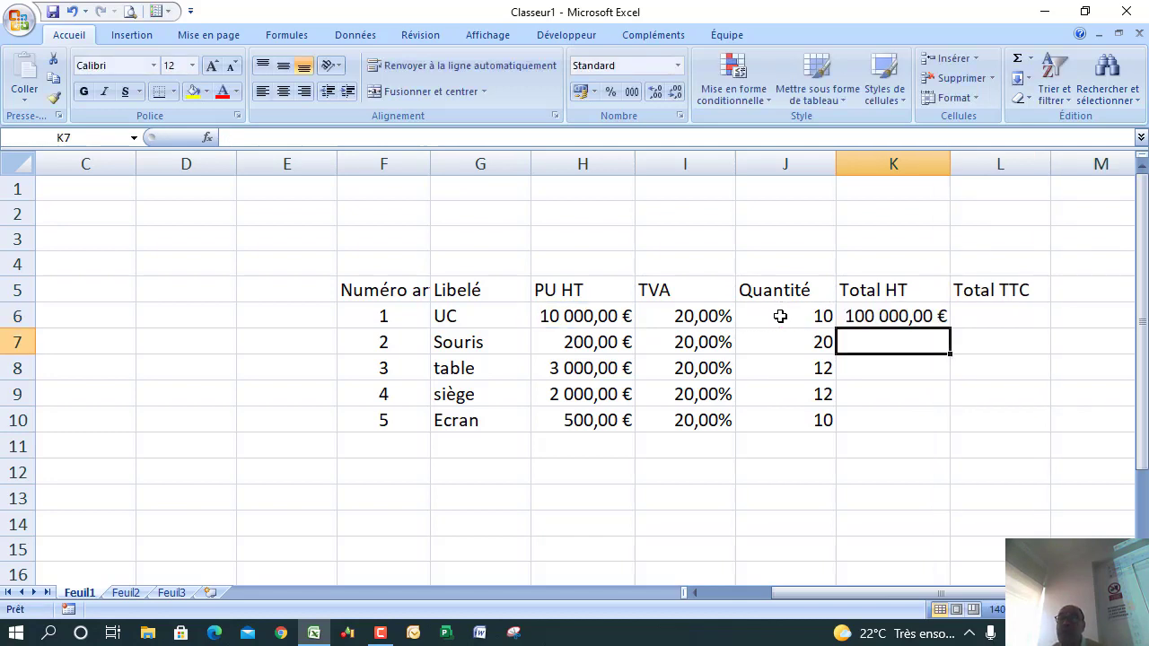
# Step: Fill the Total HT formula from cell K6 down through K10, undoing any accidental move of the cell
pyautogui.click(921, 306)
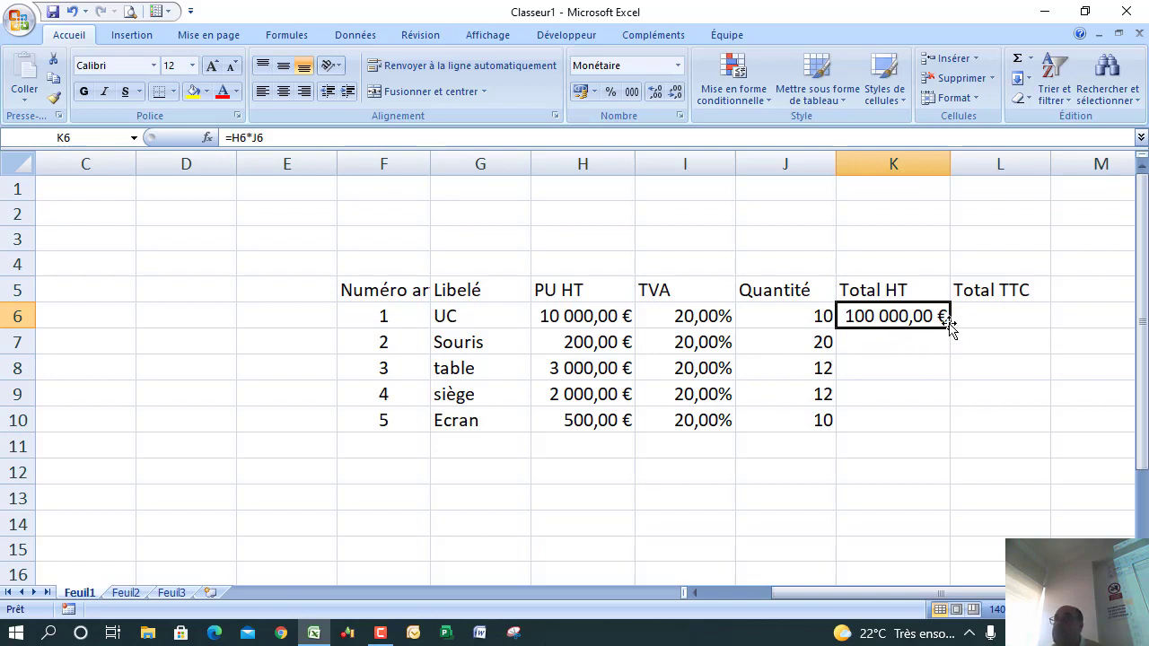
pyautogui.moveTo(950, 325); pyautogui.dragTo(952, 372)
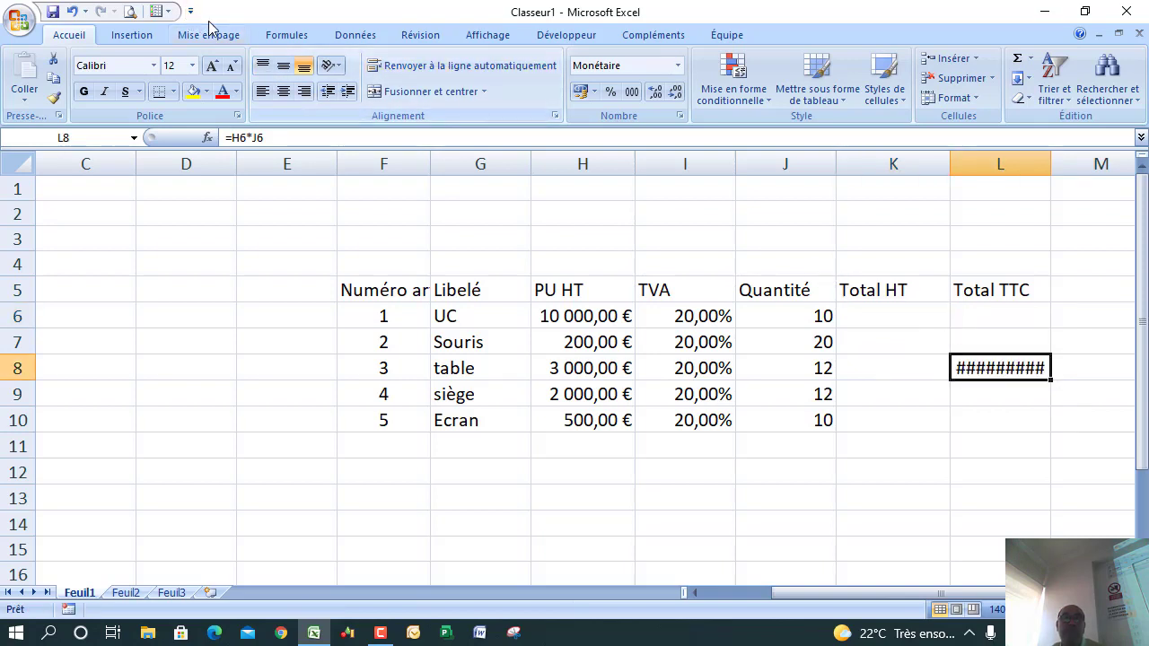
pyautogui.click(72, 12)
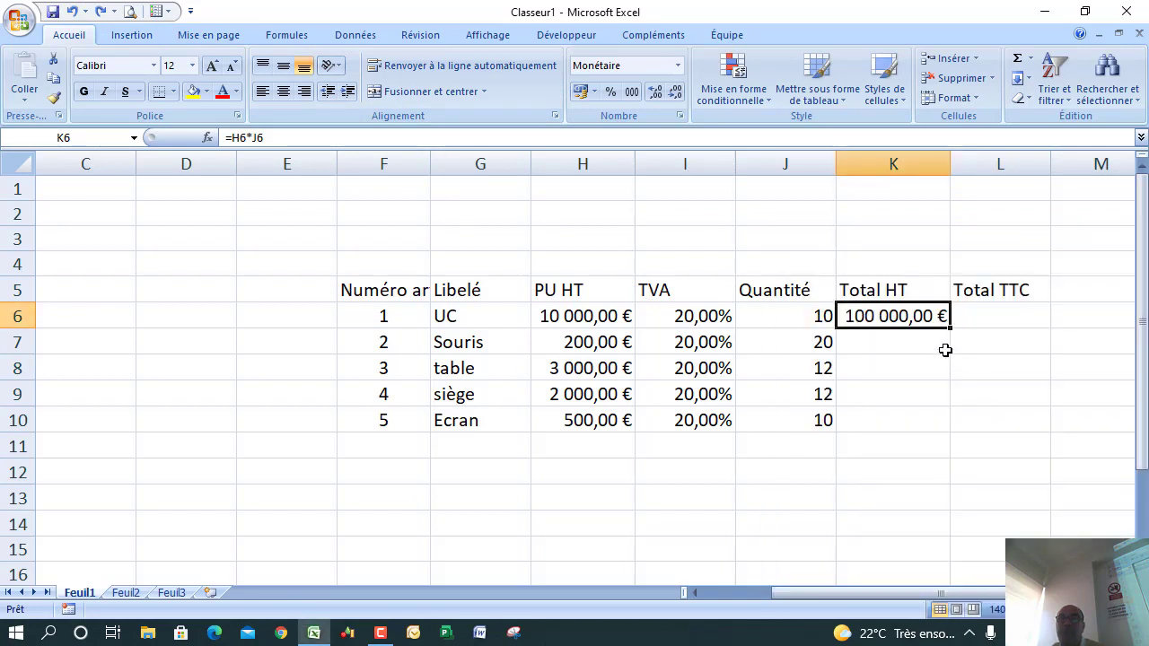
pyautogui.moveTo(952, 328); pyautogui.dragTo(955, 428)
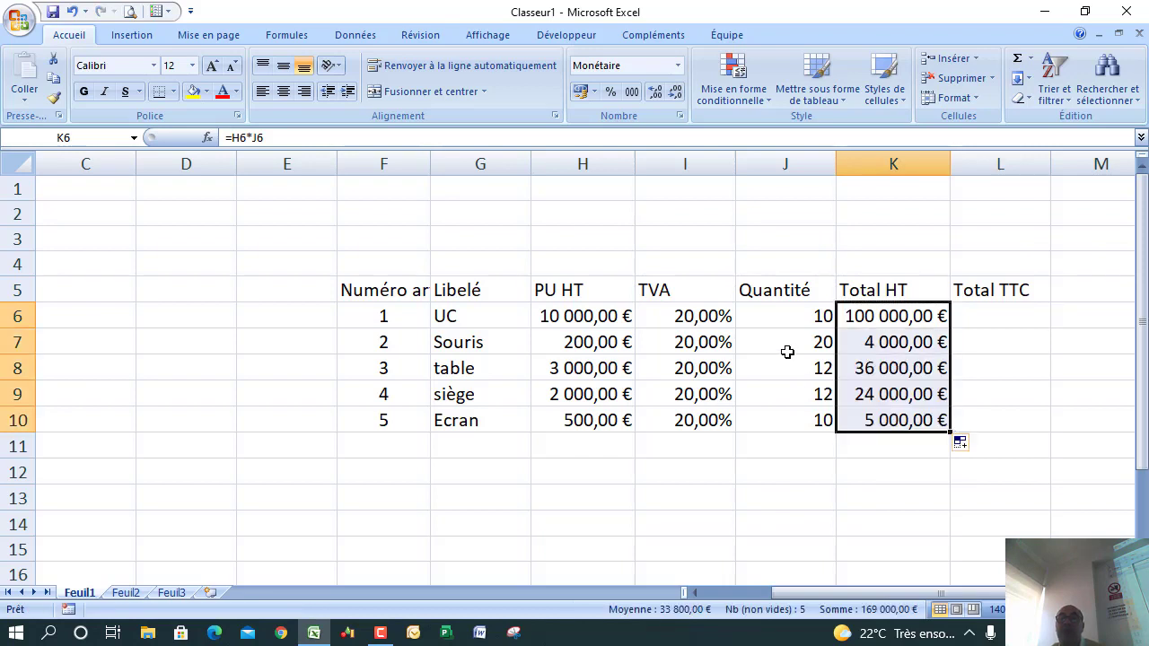
# Step: Inspect the Total HT formulas in cells K6 and K7 without changing them
pyautogui.doubleClick(857, 325)
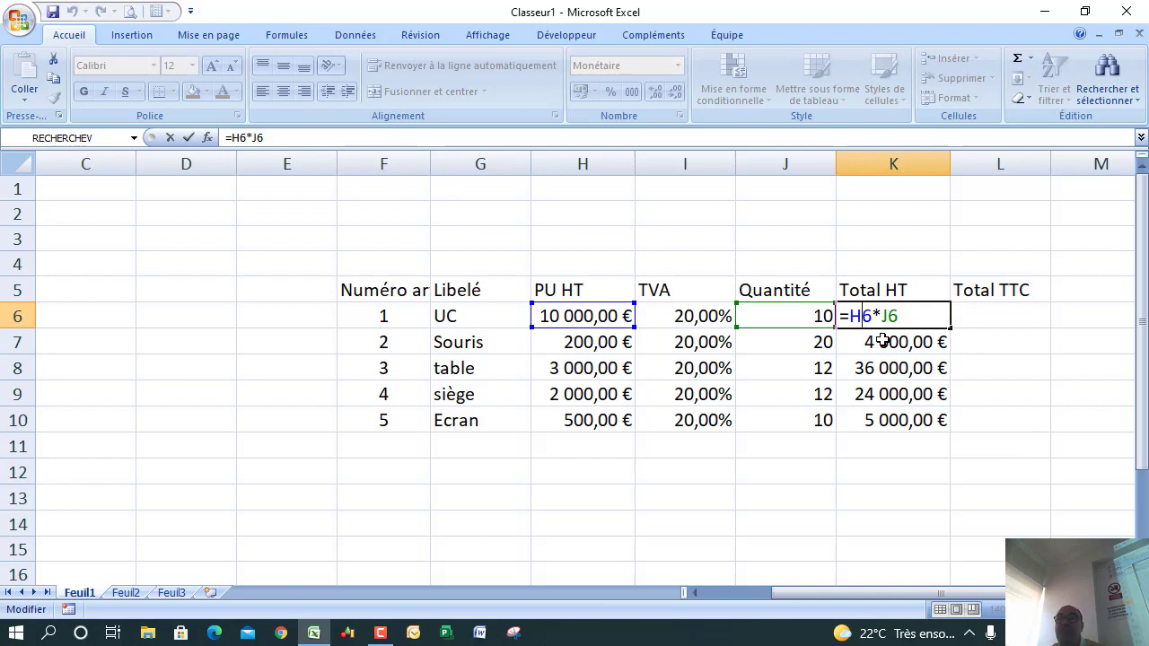
pyautogui.press('Return')
pyautogui.doubleClick(879, 340)
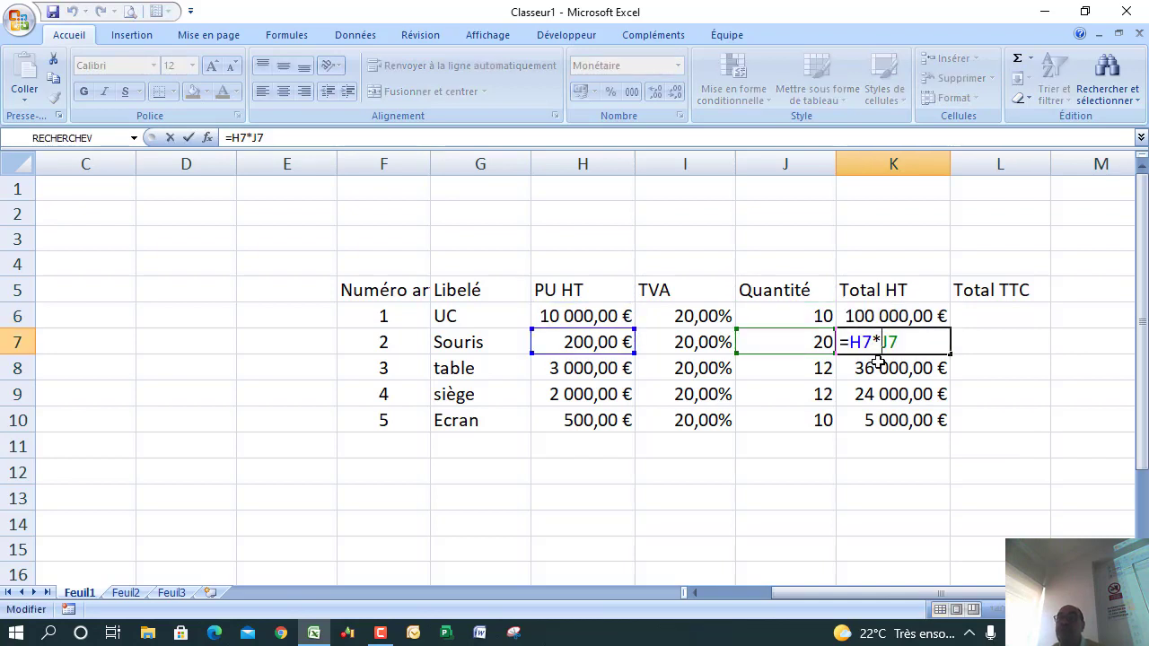
pyautogui.click(884, 393)
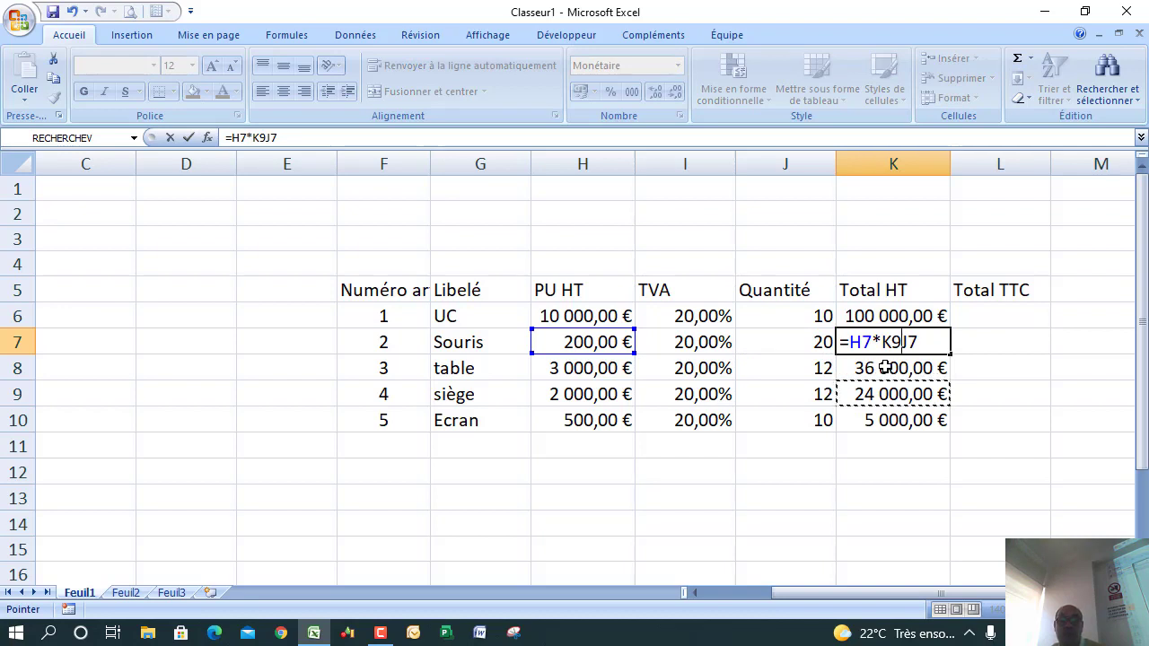
pyautogui.press('Escape')
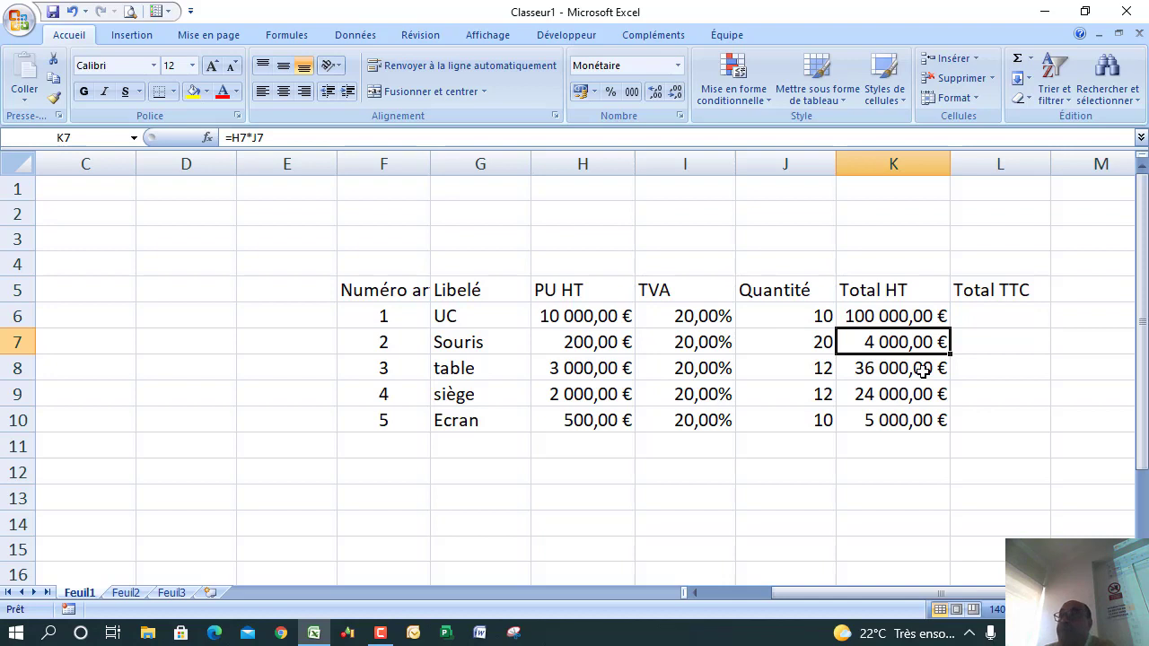
# Step: Enter the Total TTC formula =K6+(K6*J6) for UC in cell L6
pyautogui.click(980, 318)
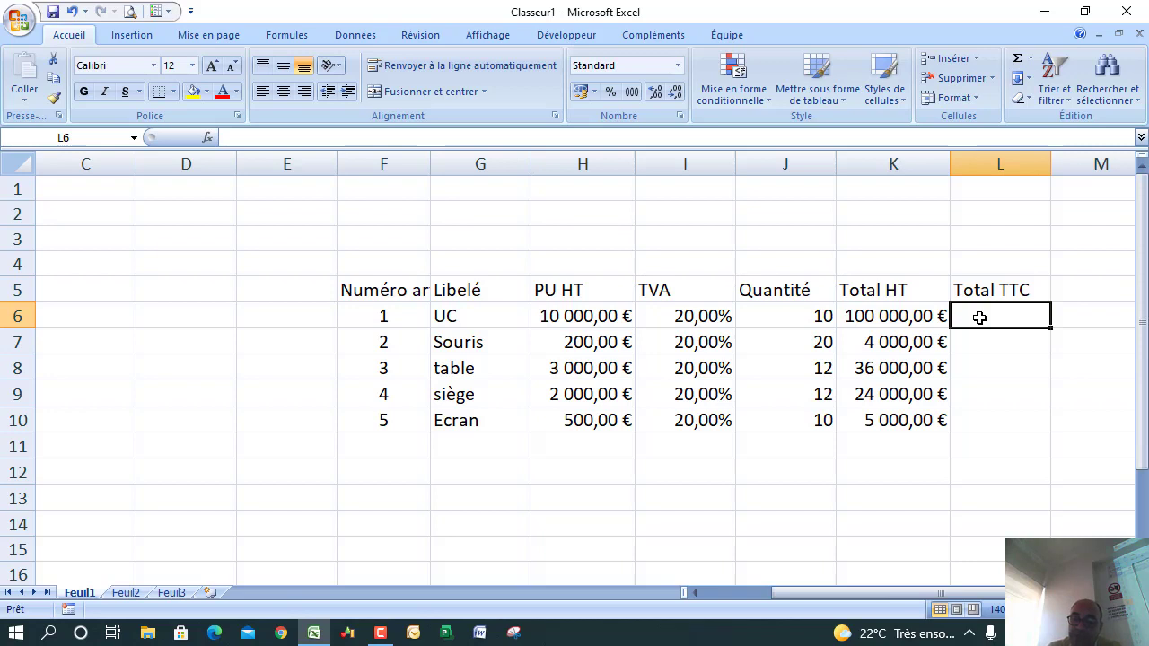
pyautogui.write('=')
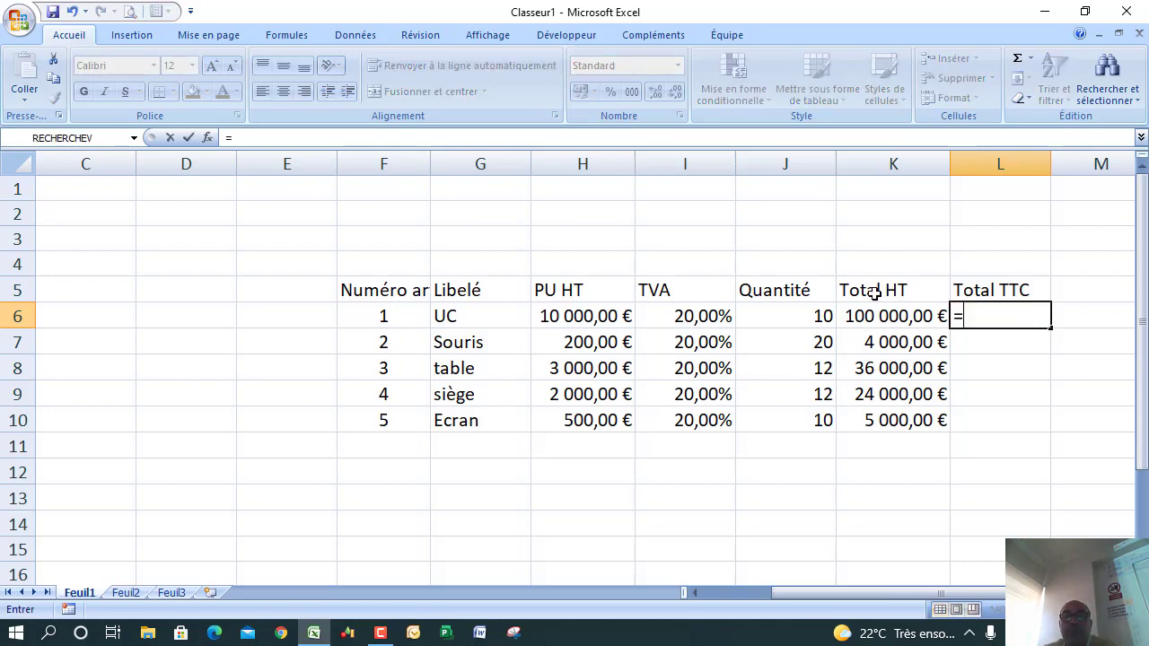
pyautogui.click(873, 315)
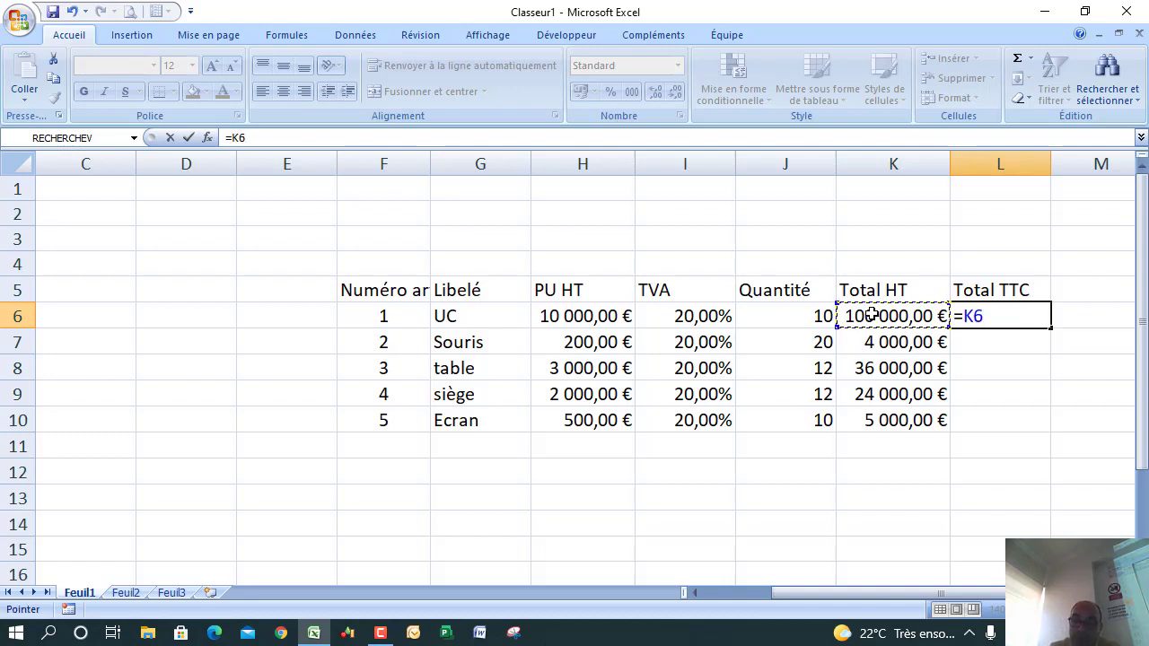
pyautogui.write('+')
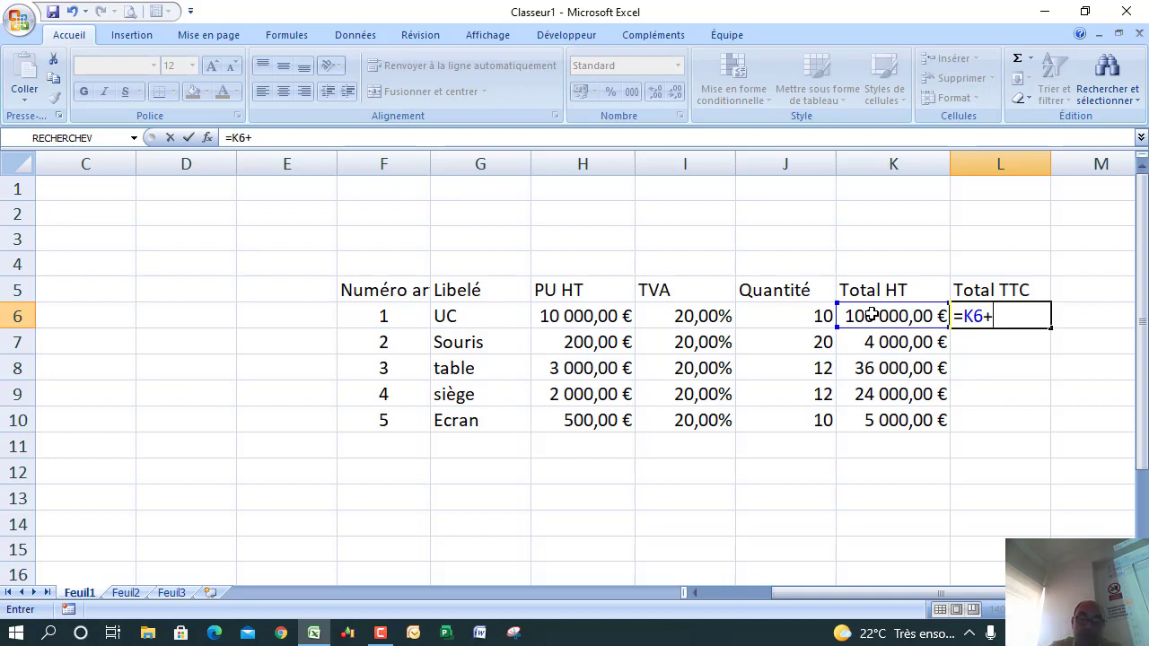
pyautogui.write('(')
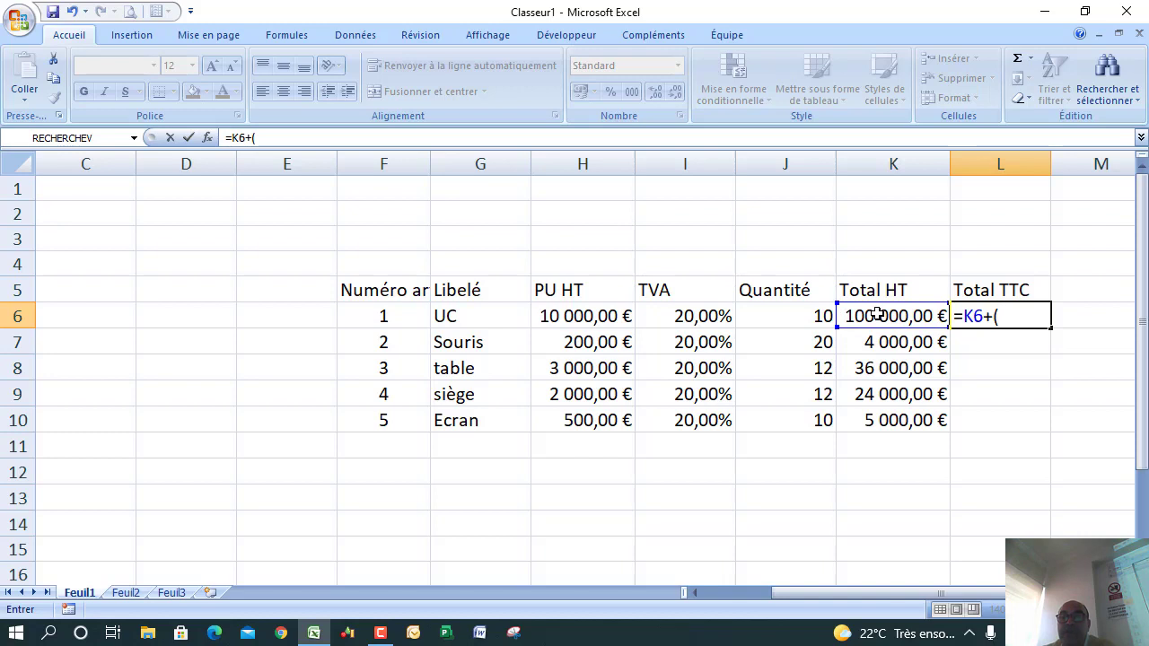
pyautogui.click(877, 313)
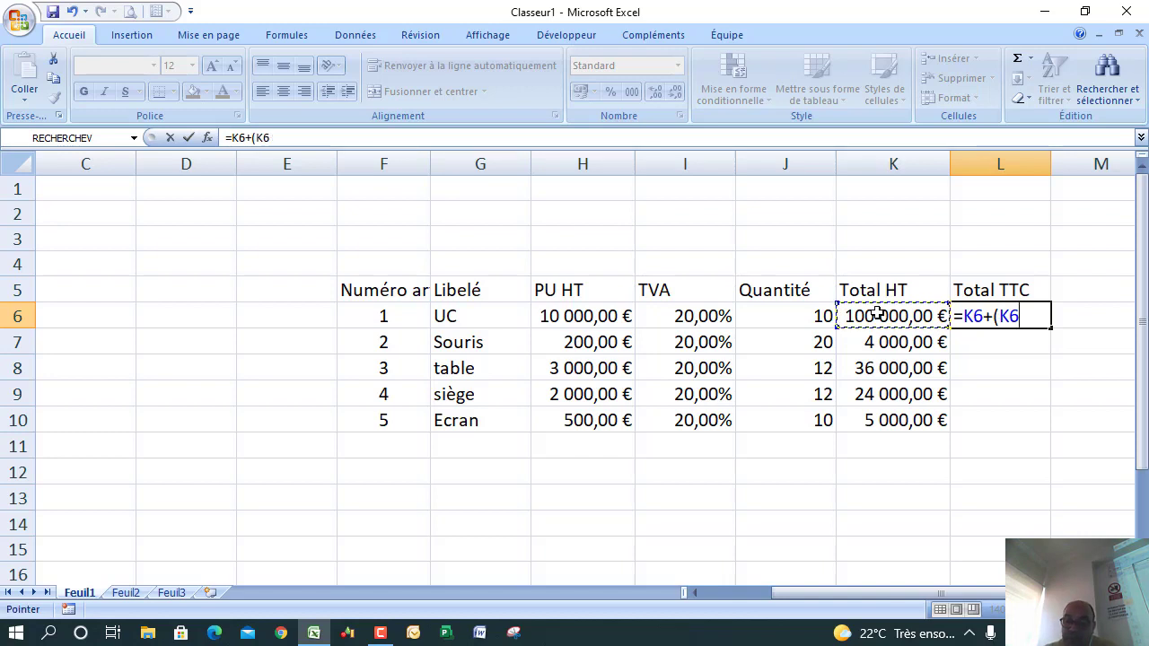
pyautogui.write('*')
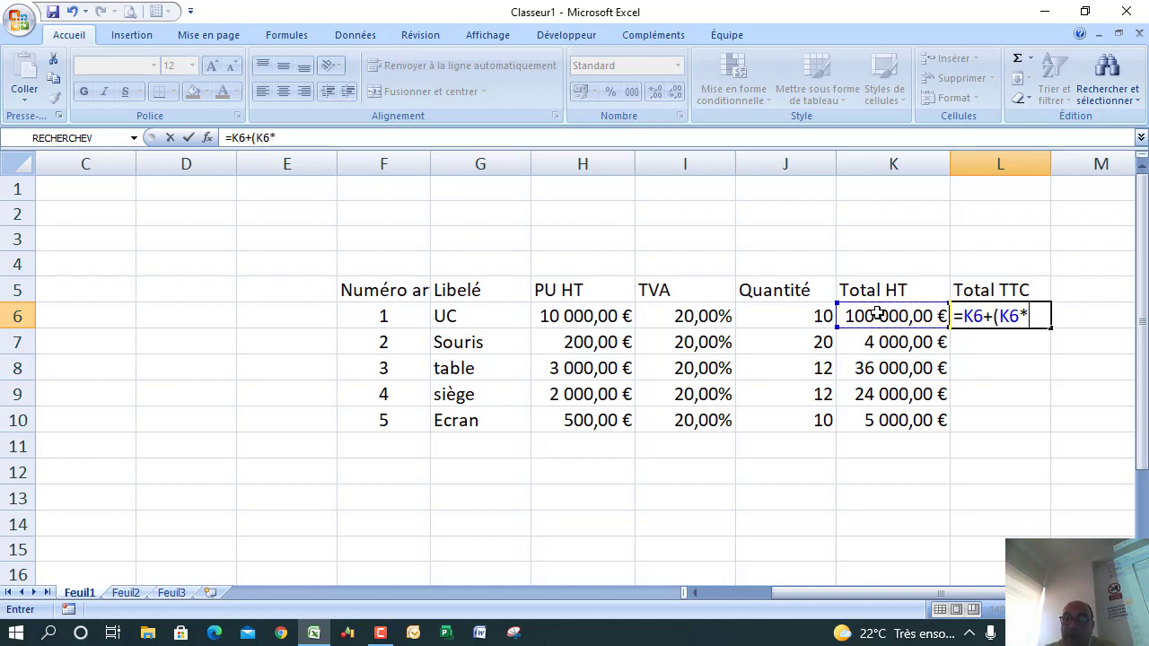
pyautogui.click(796, 318)
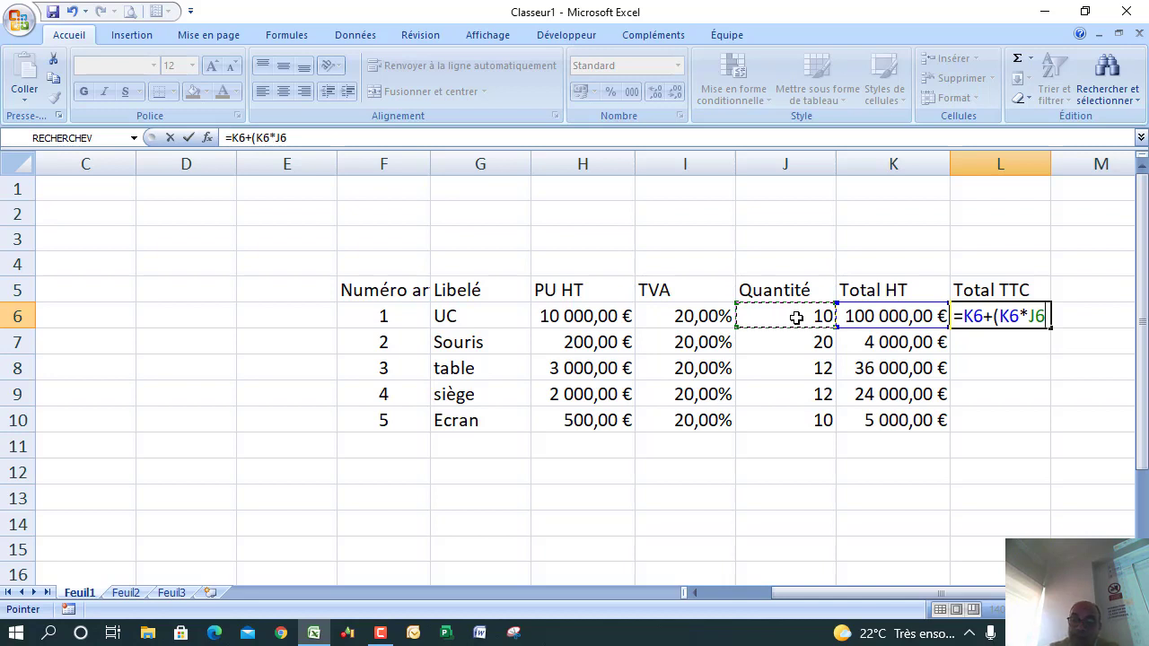
pyautogui.write(')')
pyautogui.press('Return')
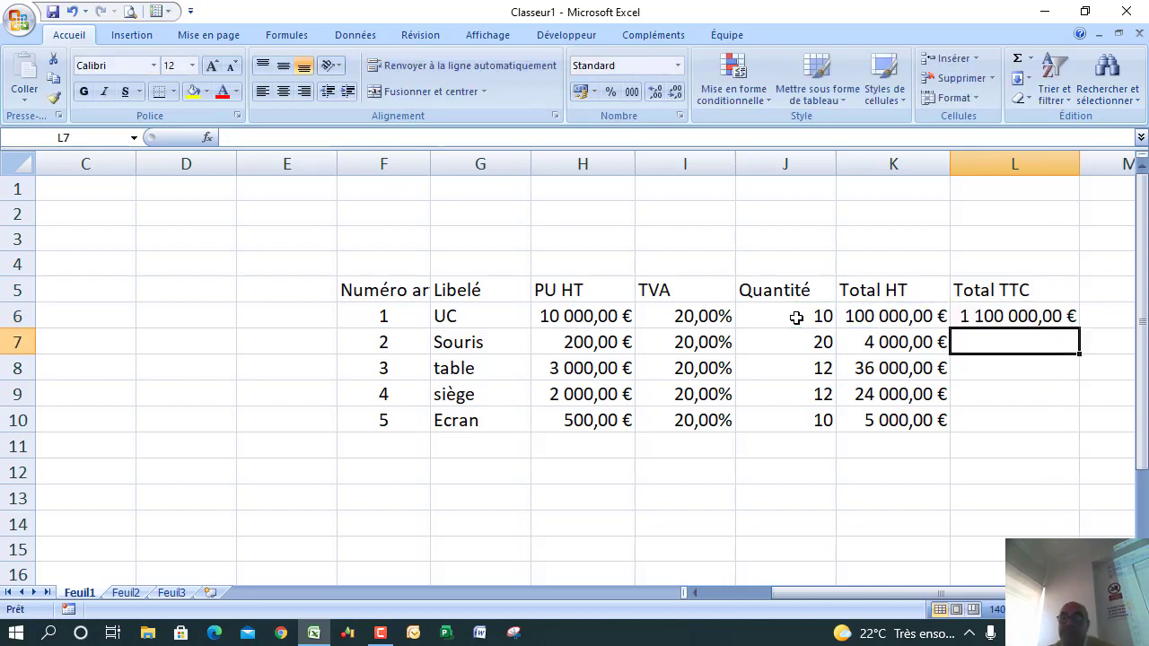
# Step: Correct the Total TTC formula in L6 to =K6+(K6*I6) and fill it down through L10
pyautogui.click(1010, 323)
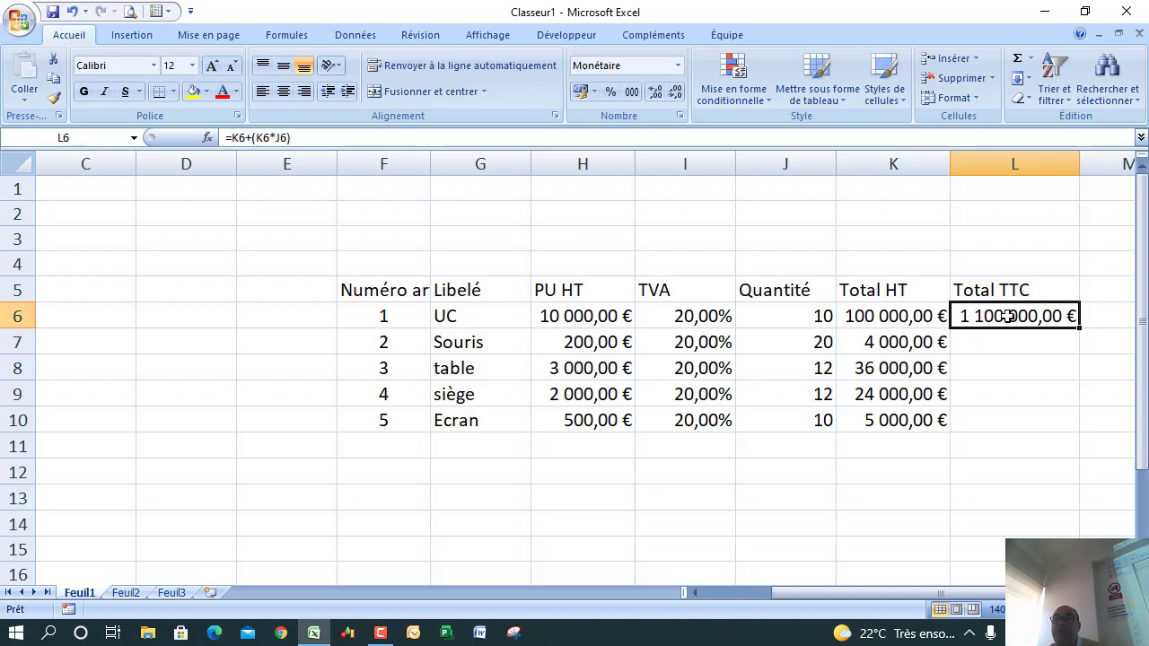
pyautogui.doubleClick(1010, 321)
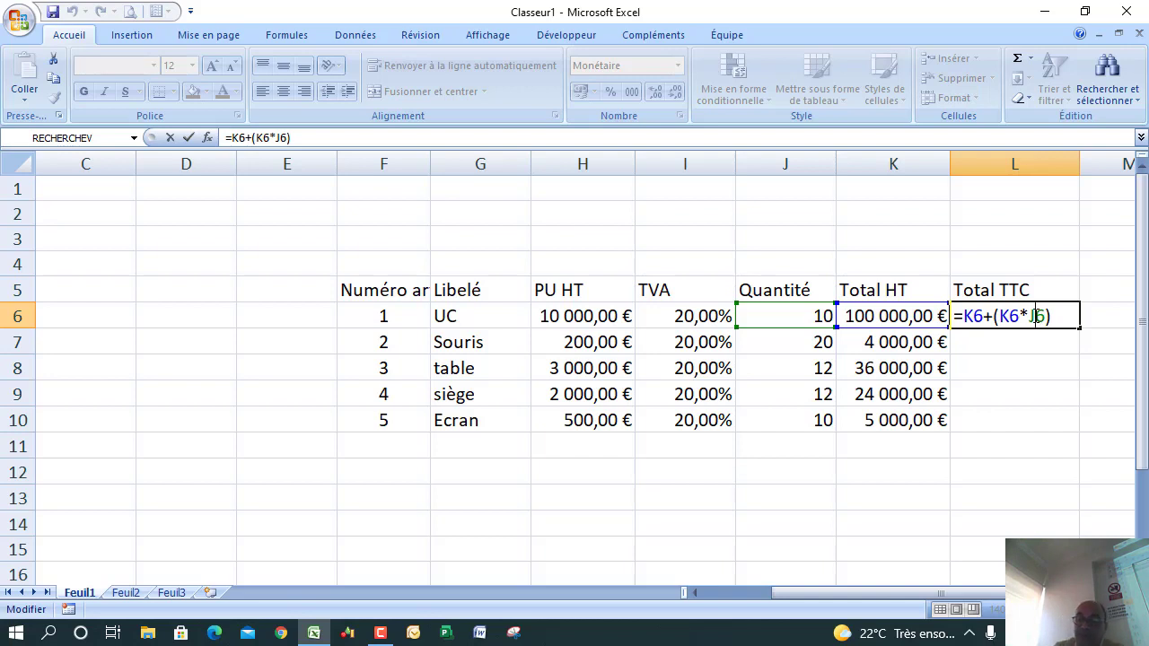
pyautogui.click(1035, 316)
pyautogui.press('BackSpace')
pyautogui.write('I')
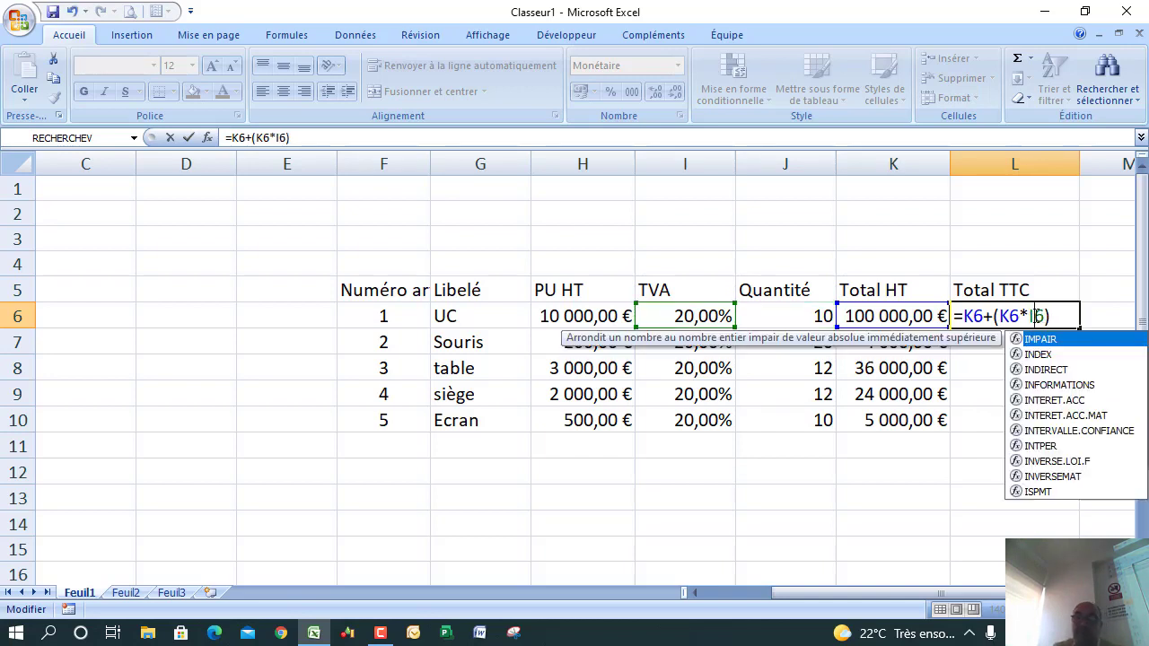
pyautogui.press('Return')
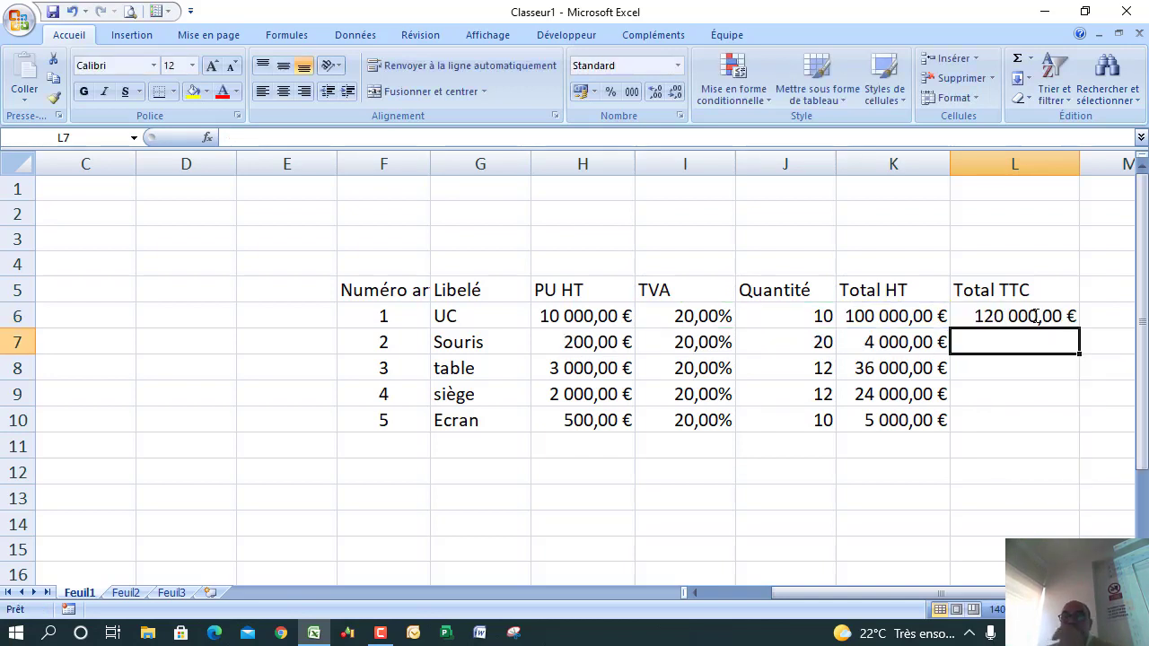
pyautogui.click(1018, 316)
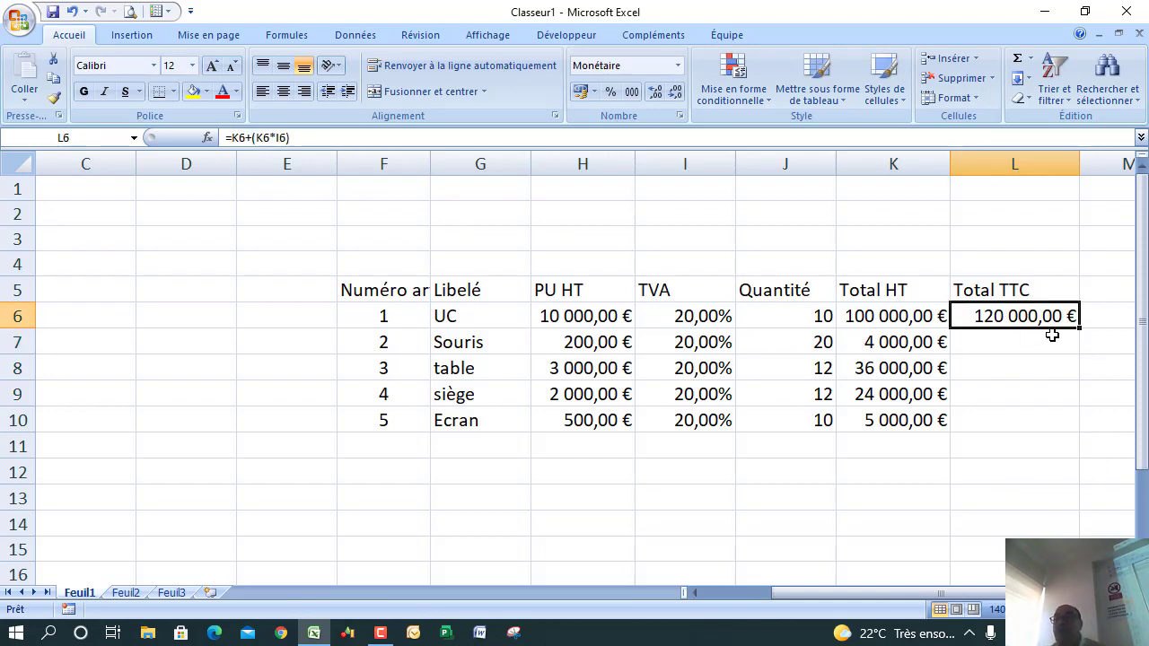
pyautogui.moveTo(1078, 331); pyautogui.dragTo(1075, 434)
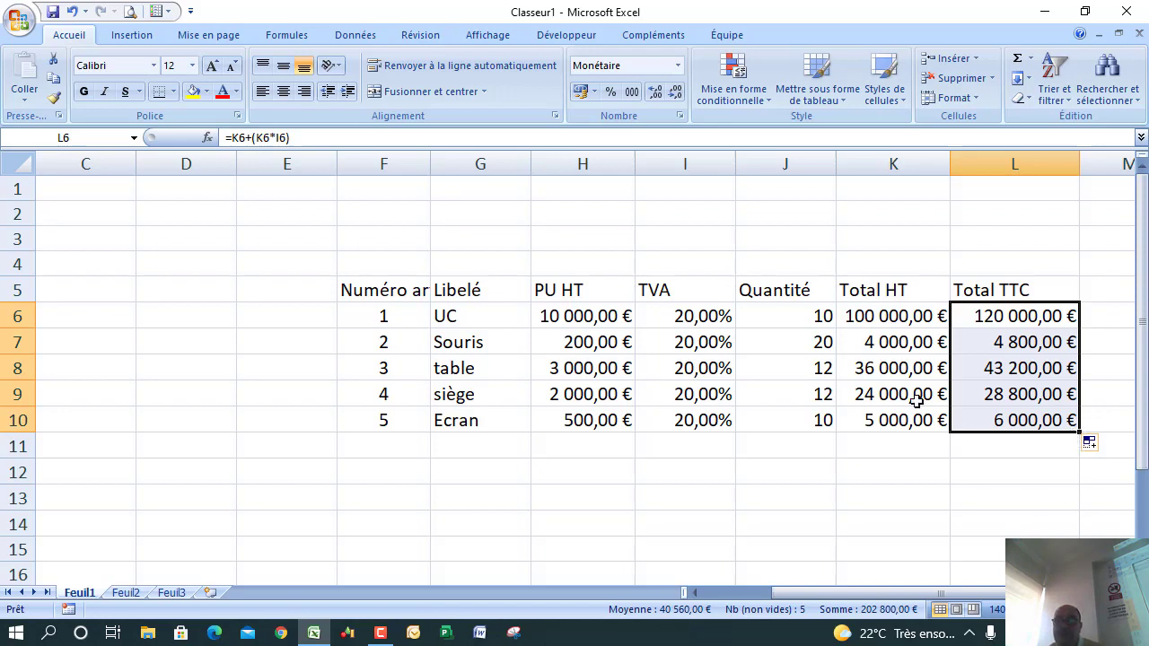
# Step: Auto-fit the widths of columns F through L to their contents
pyautogui.click(1127, 593)
pyautogui.click(1127, 593)
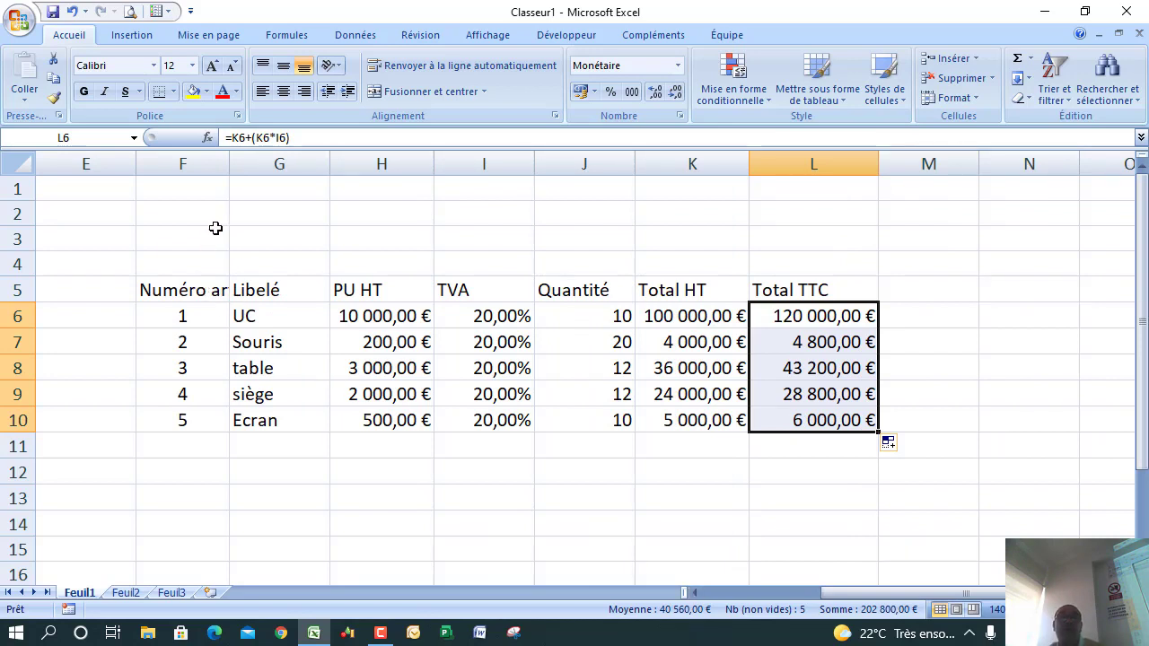
pyautogui.click(213, 290)
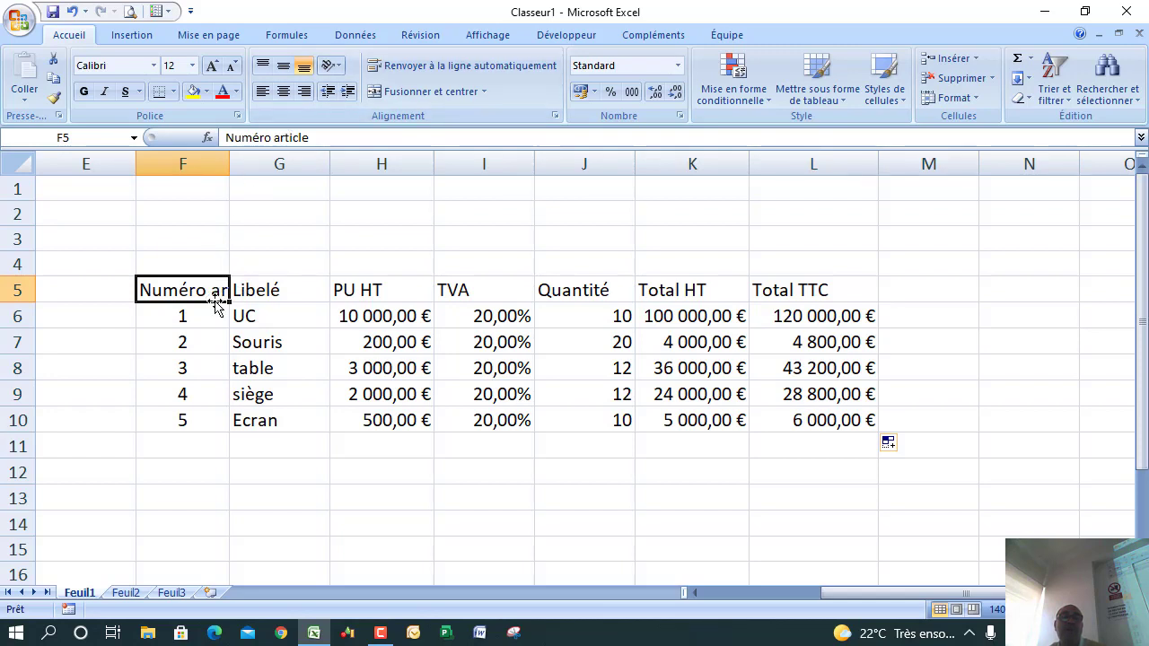
pyautogui.click(251, 290)
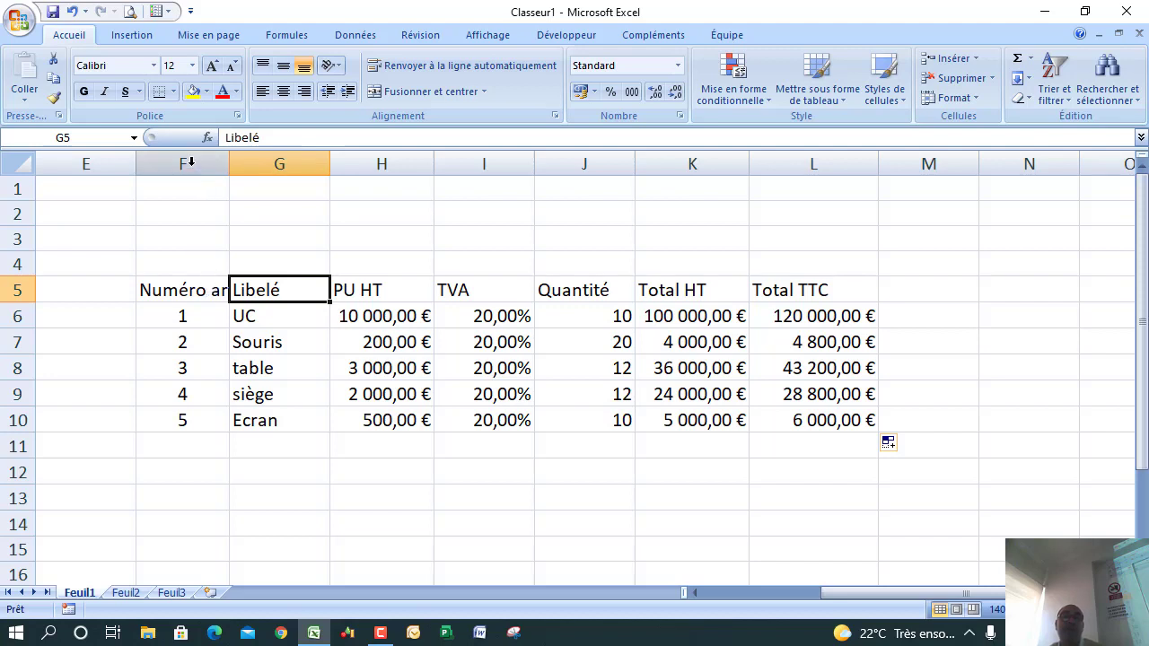
pyautogui.moveTo(190, 162); pyautogui.dragTo(847, 146)
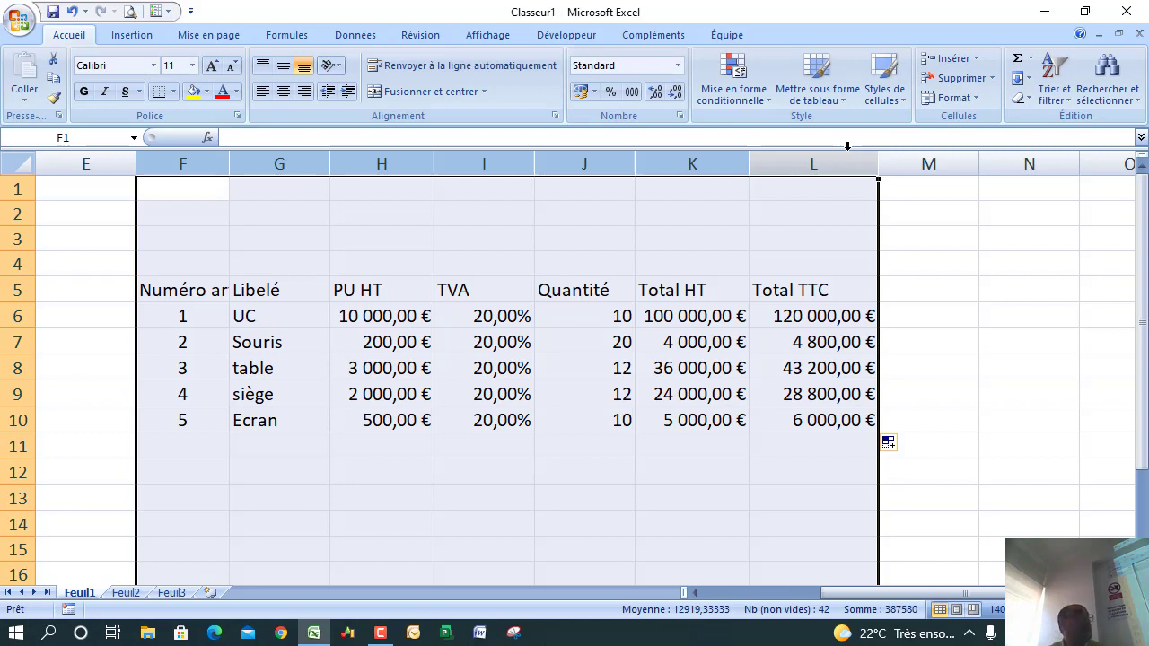
pyautogui.doubleClick(747, 165)
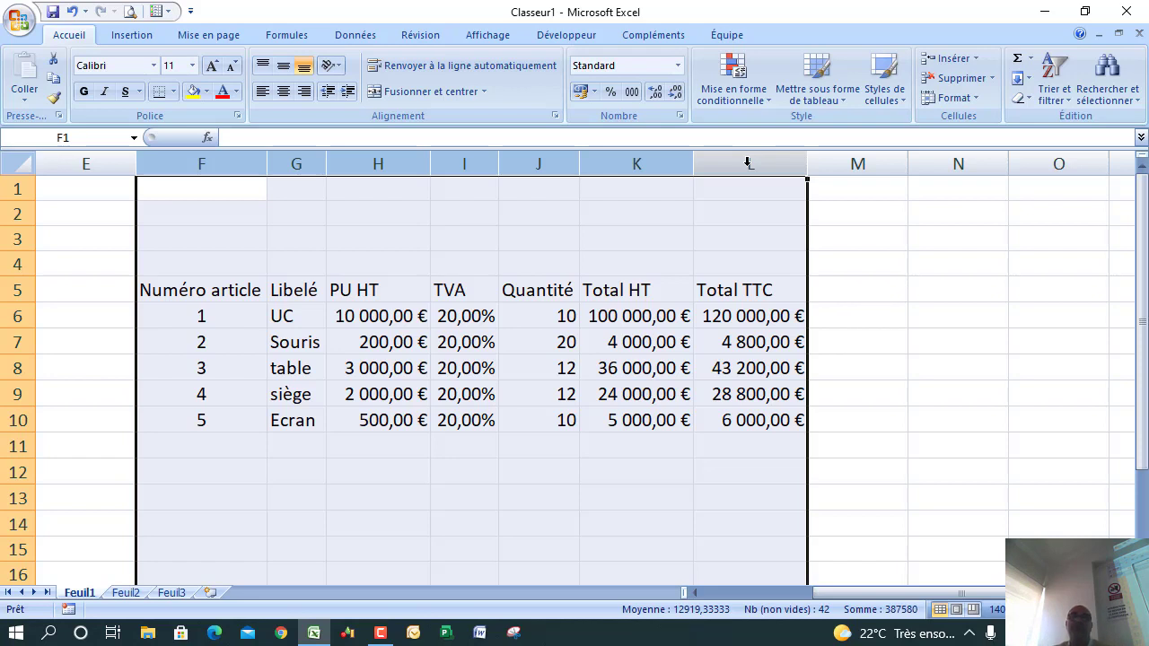
pyautogui.click(934, 295)
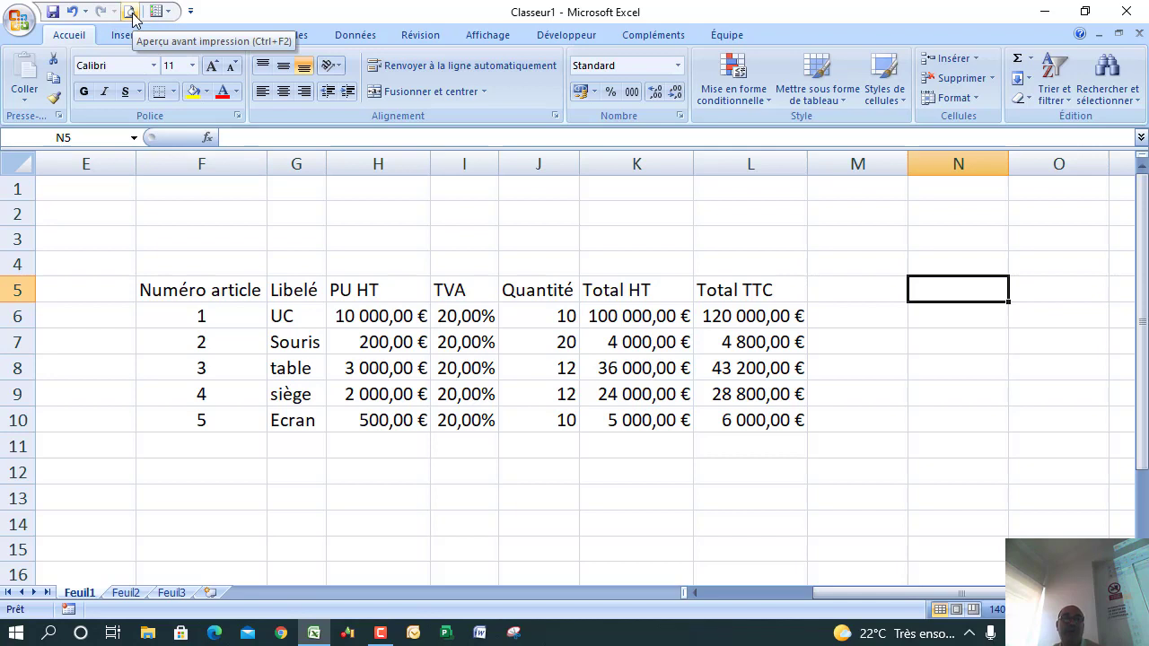
pyautogui.click(380, 632)
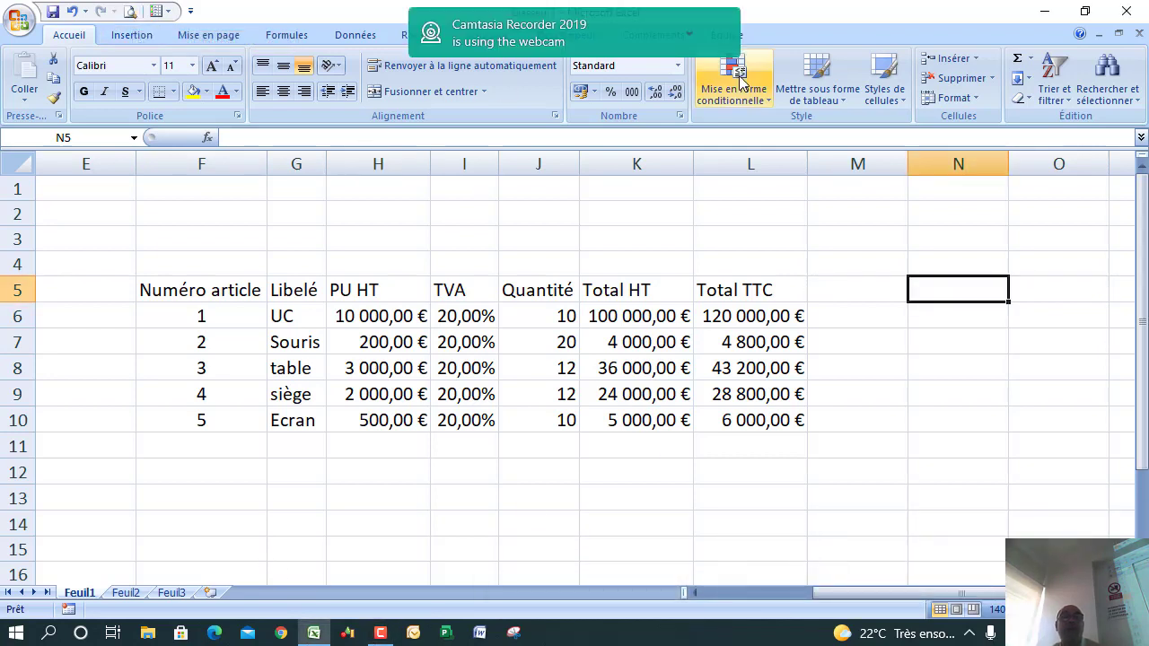
pyautogui.click(689, 36)
pyautogui.click(569, 79)
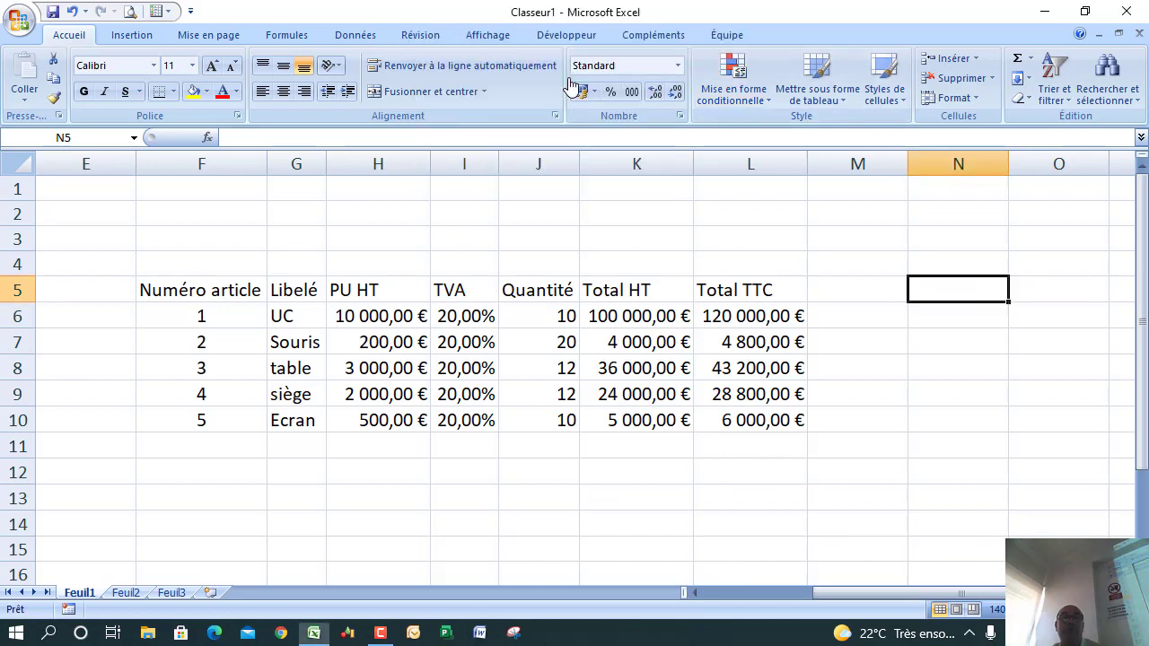
# Step: Check the table's layout up close in the print preview, then return to the worksheet
pyautogui.click(131, 16)
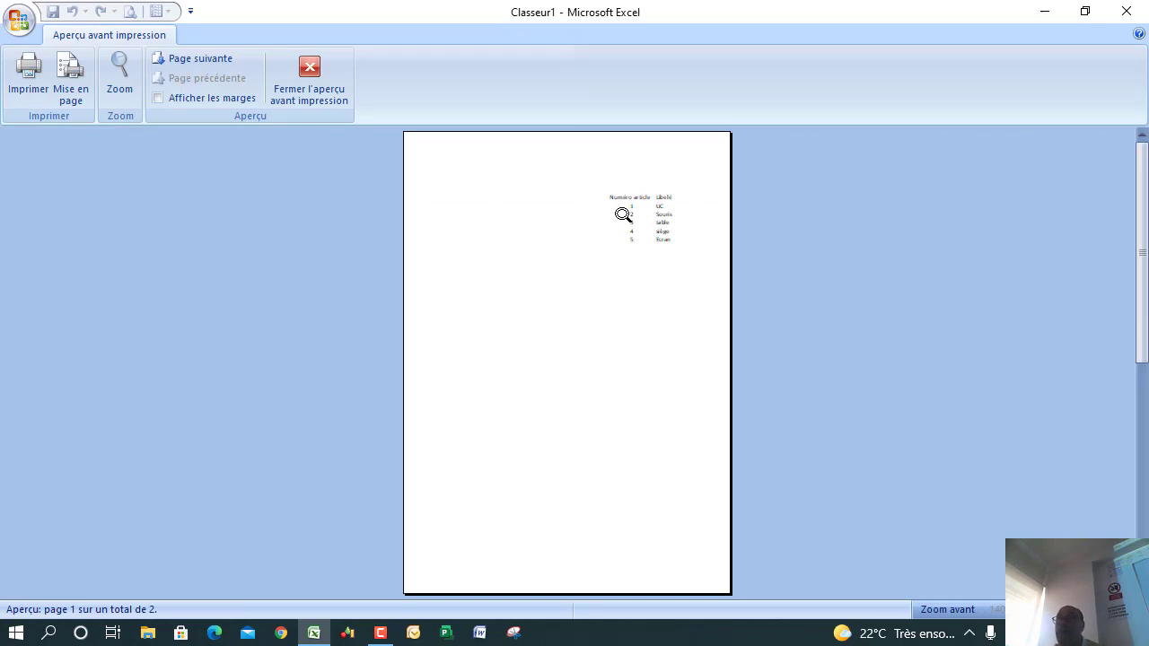
pyautogui.click(623, 215)
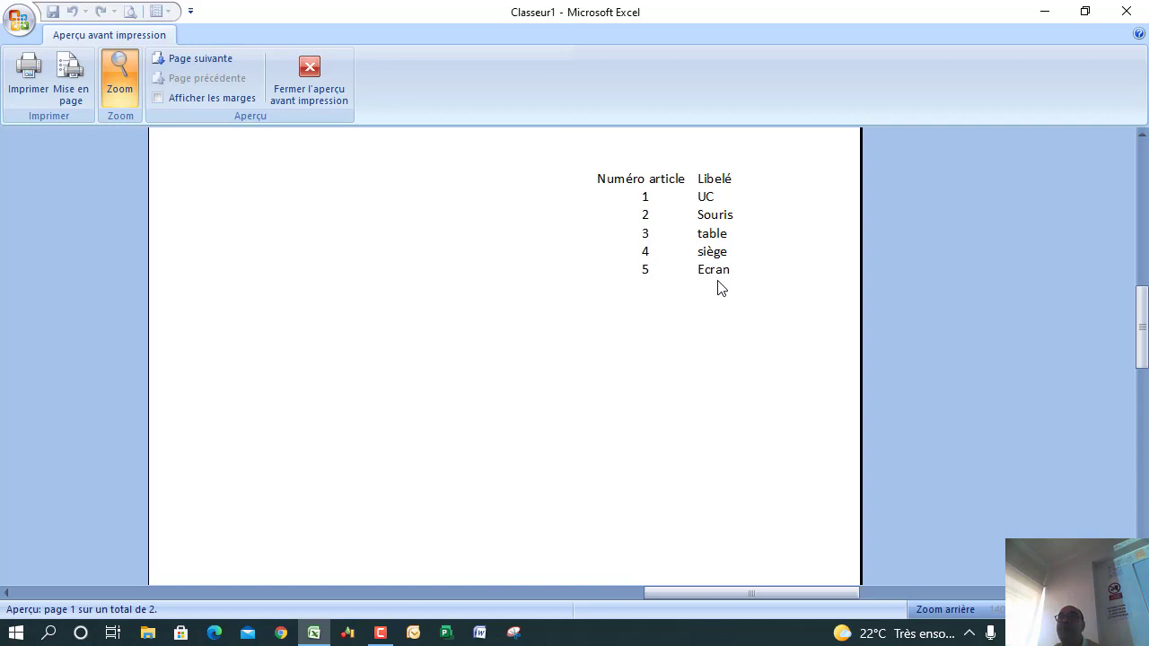
pyautogui.click(310, 74)
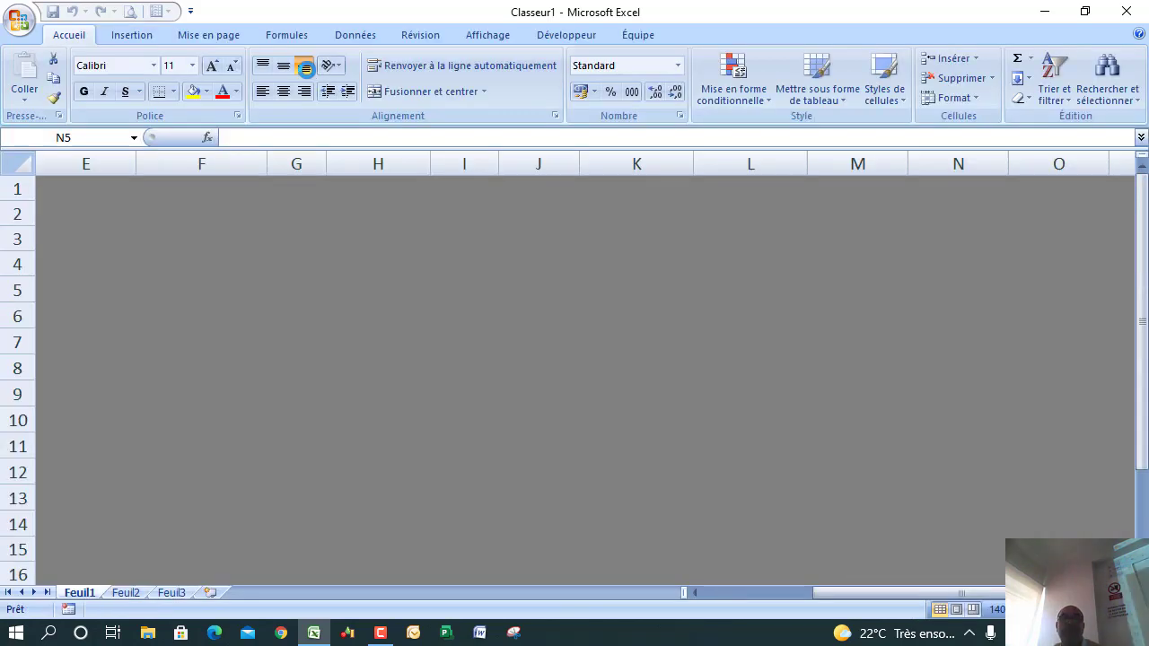
# Step: Delete the empty columns A through E in front of the article table
pyautogui.click(706, 594)
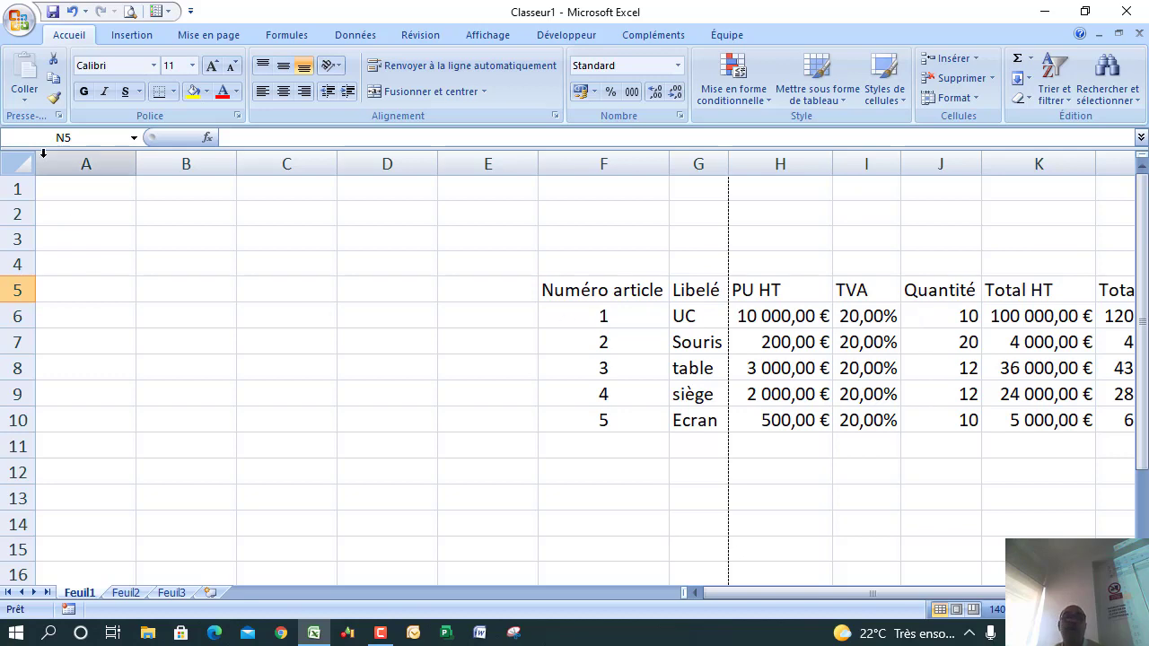
pyautogui.moveTo(84, 162); pyautogui.dragTo(489, 166)
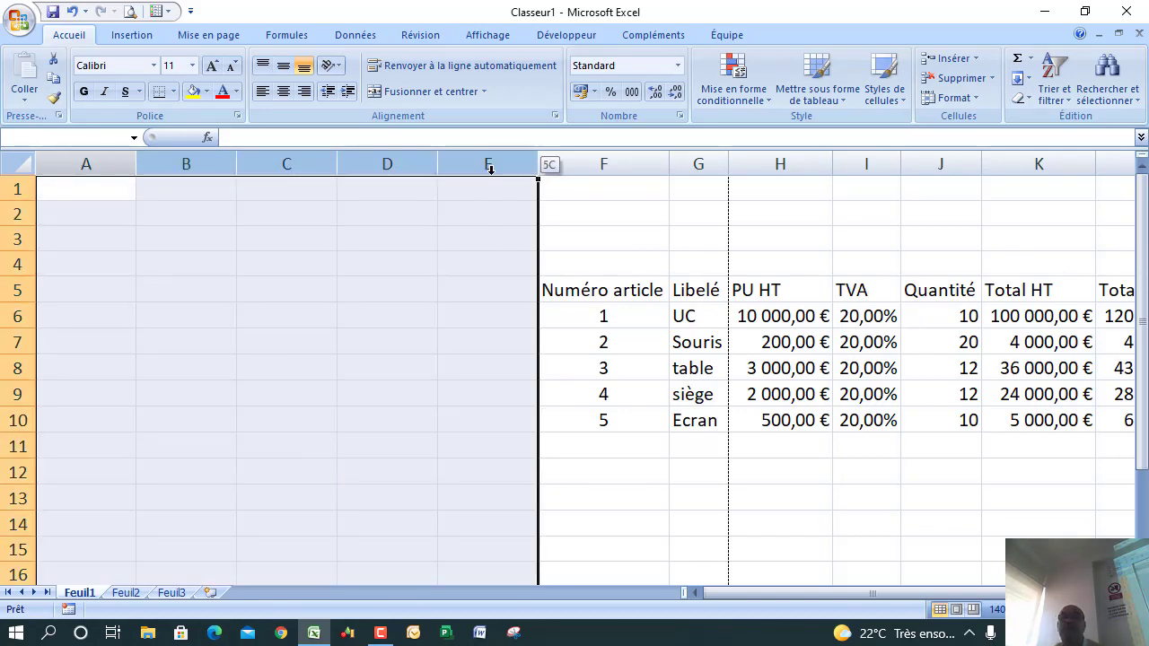
pyautogui.click(141, 206)
pyautogui.moveTo(100, 160); pyautogui.dragTo(477, 156)
pyautogui.rightClick(450, 162)
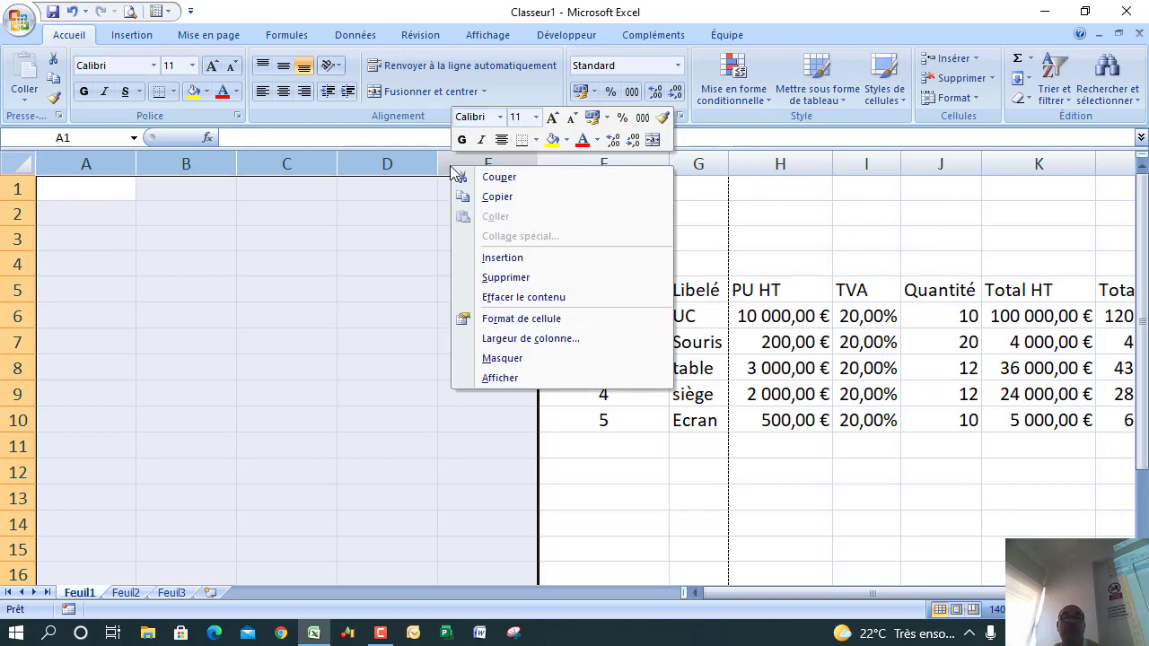
pyautogui.click(517, 280)
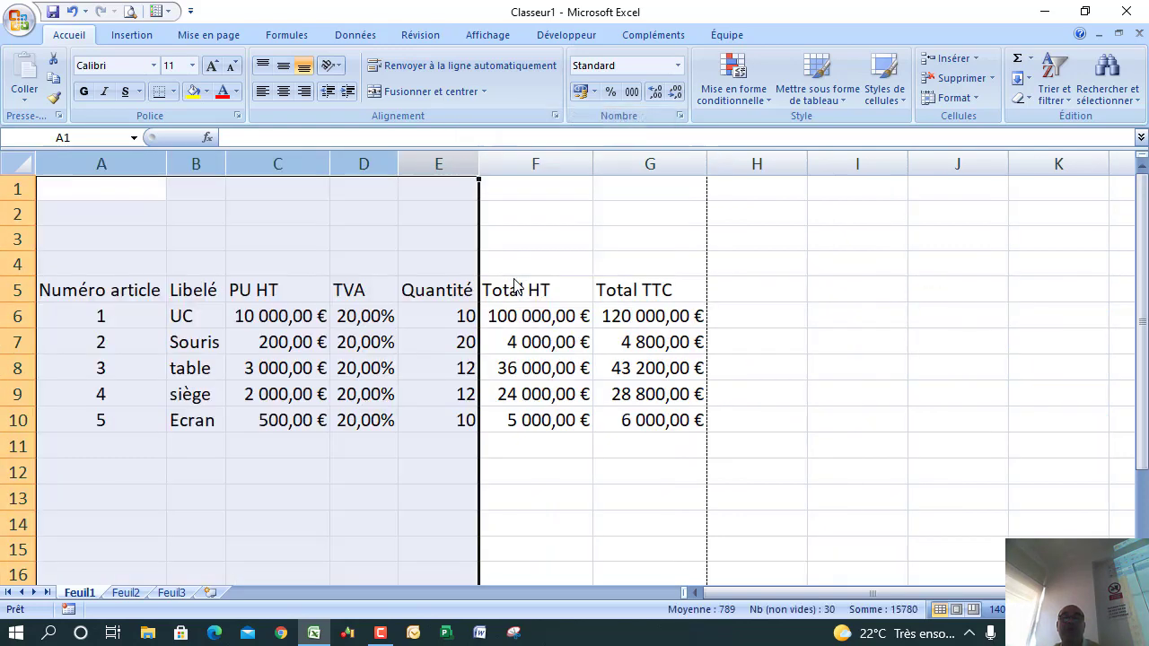
# Step: Preview the printed page again to check the table after the column deletion, and close the preview
pyautogui.click(794, 343)
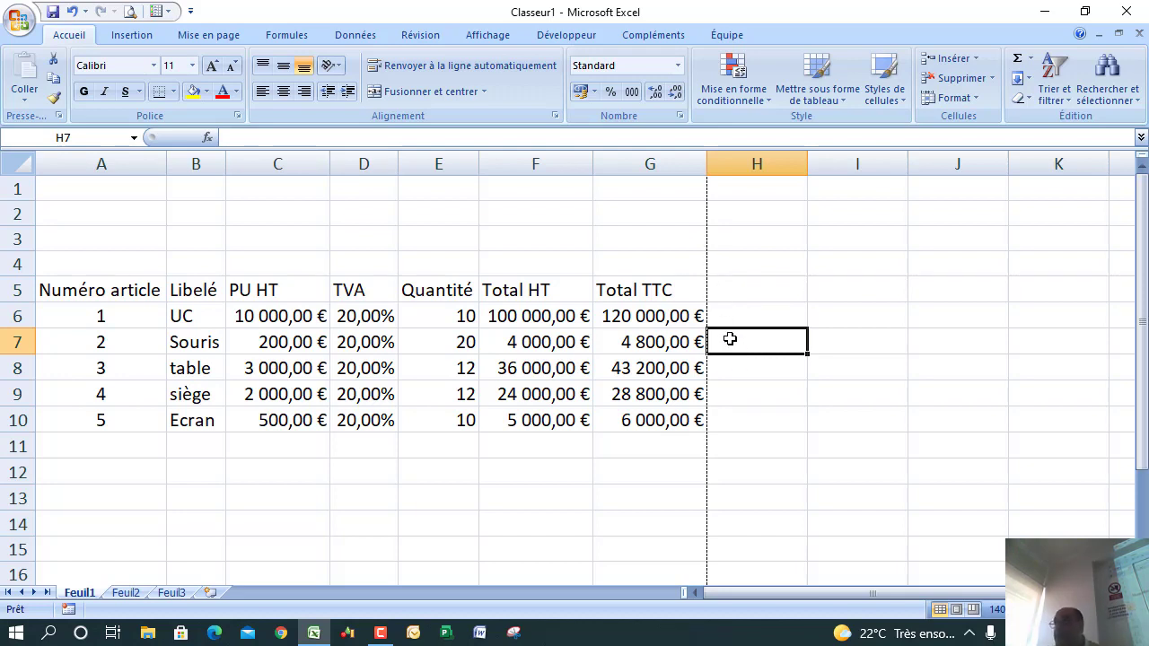
pyautogui.click(131, 11)
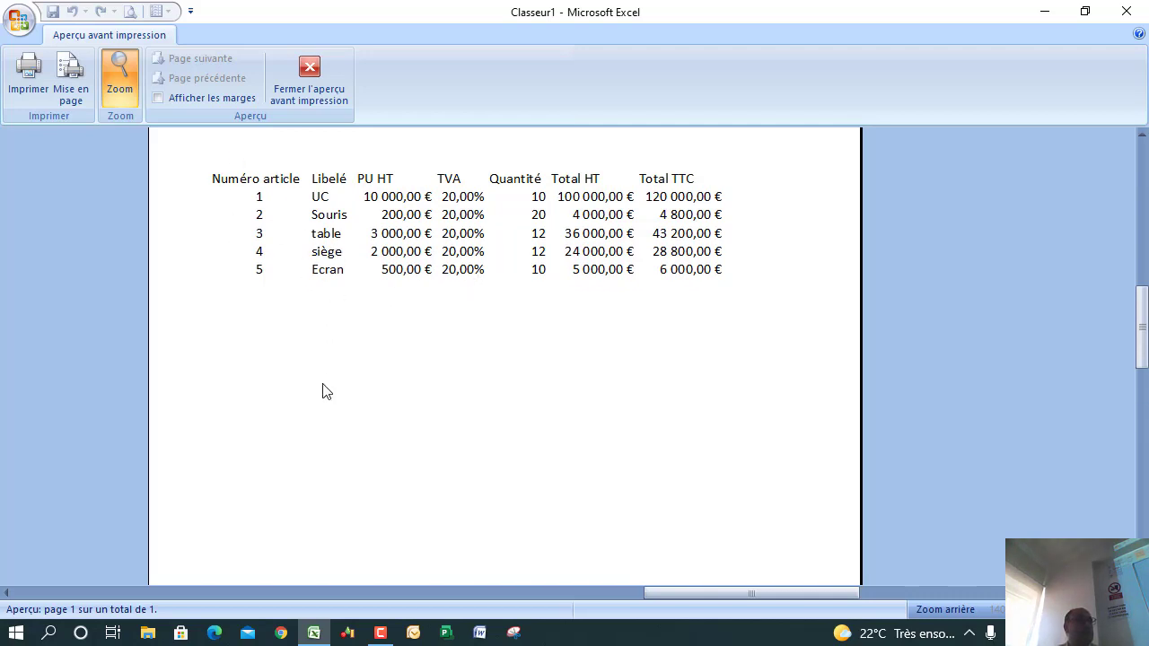
pyautogui.click(297, 97)
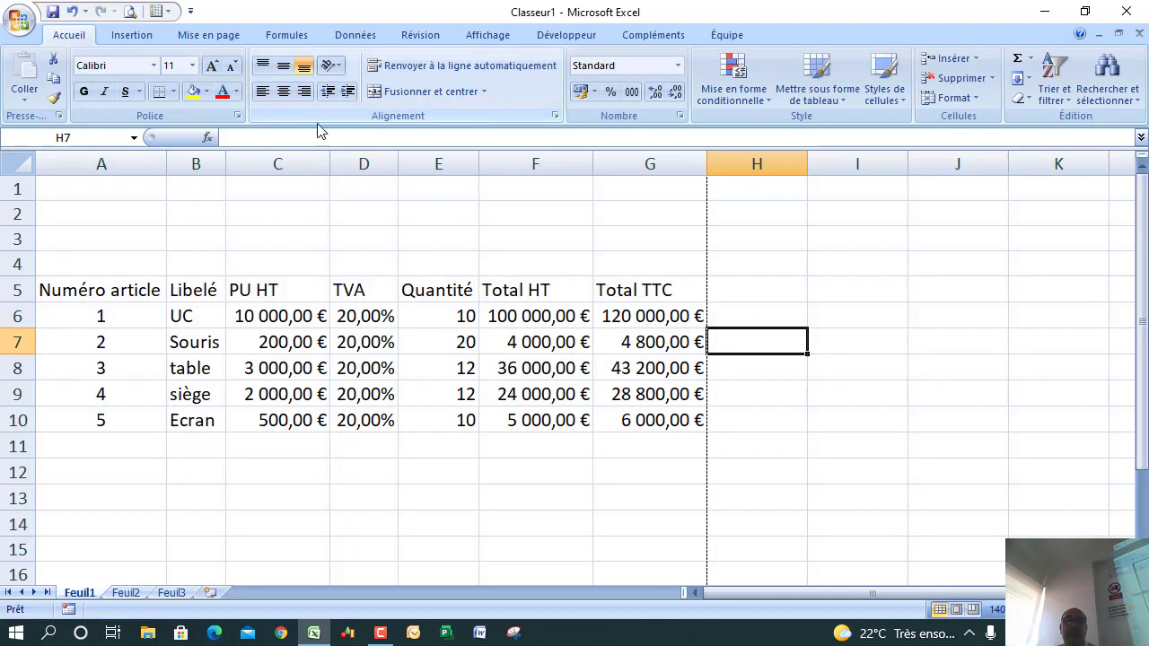
# Step: Apply all borders to the article table range A5:G12 and check the result in the print preview
pyautogui.click(223, 237)
pyautogui.click(257, 237)
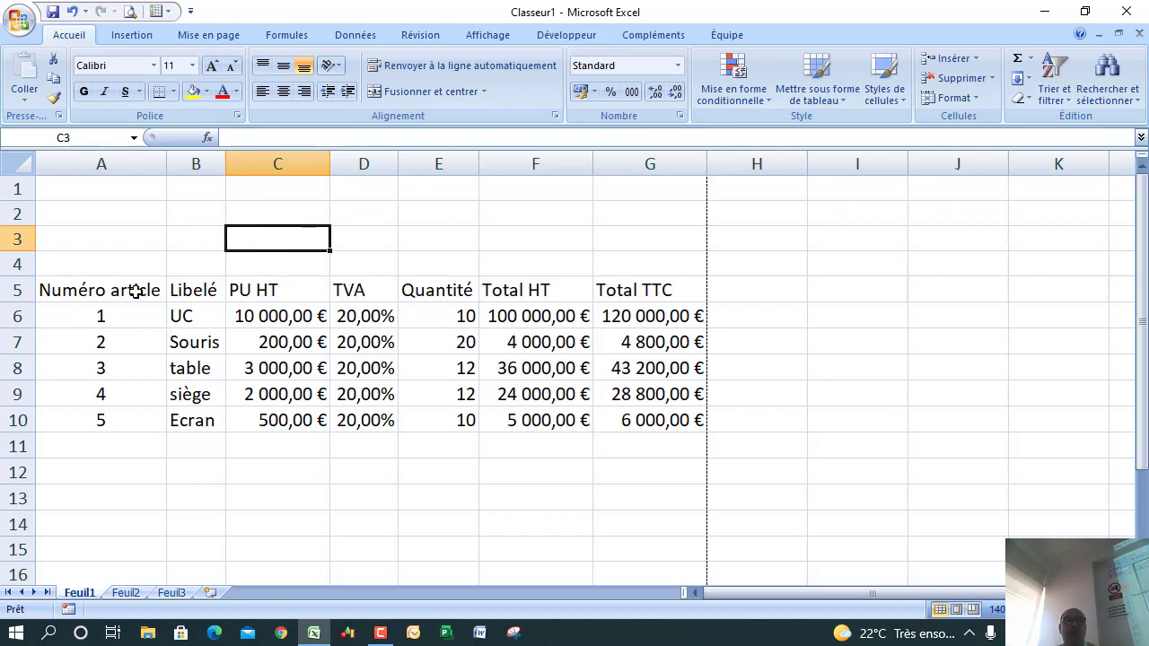
pyautogui.moveTo(129, 289); pyautogui.dragTo(624, 469)
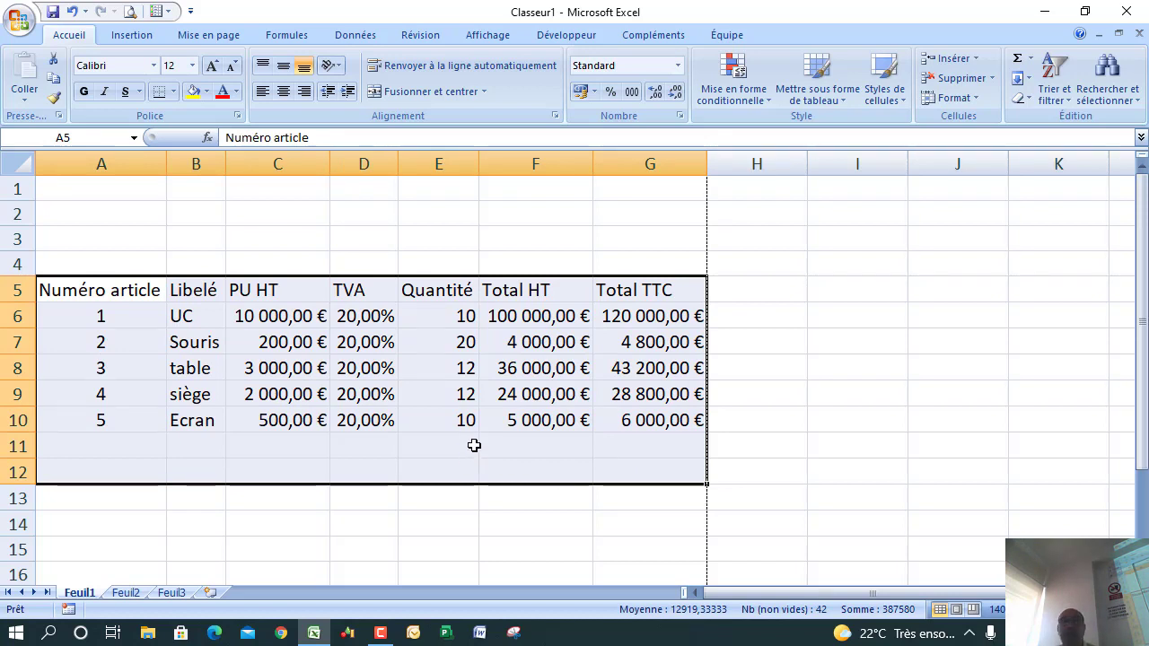
pyautogui.click(173, 93)
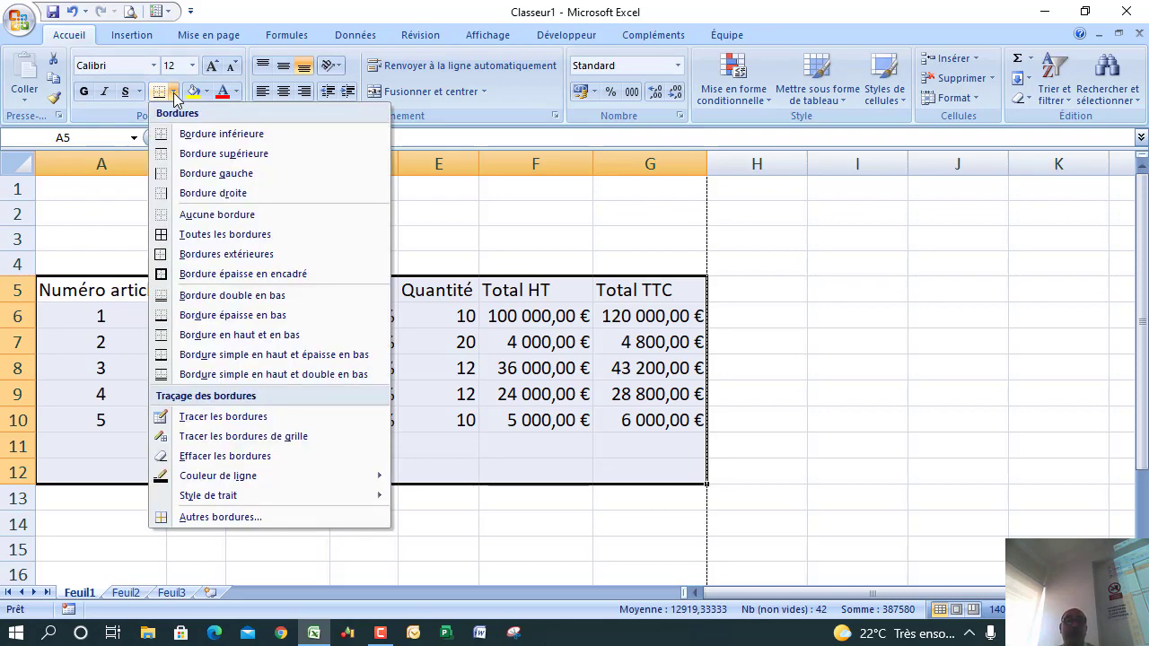
pyautogui.click(286, 247)
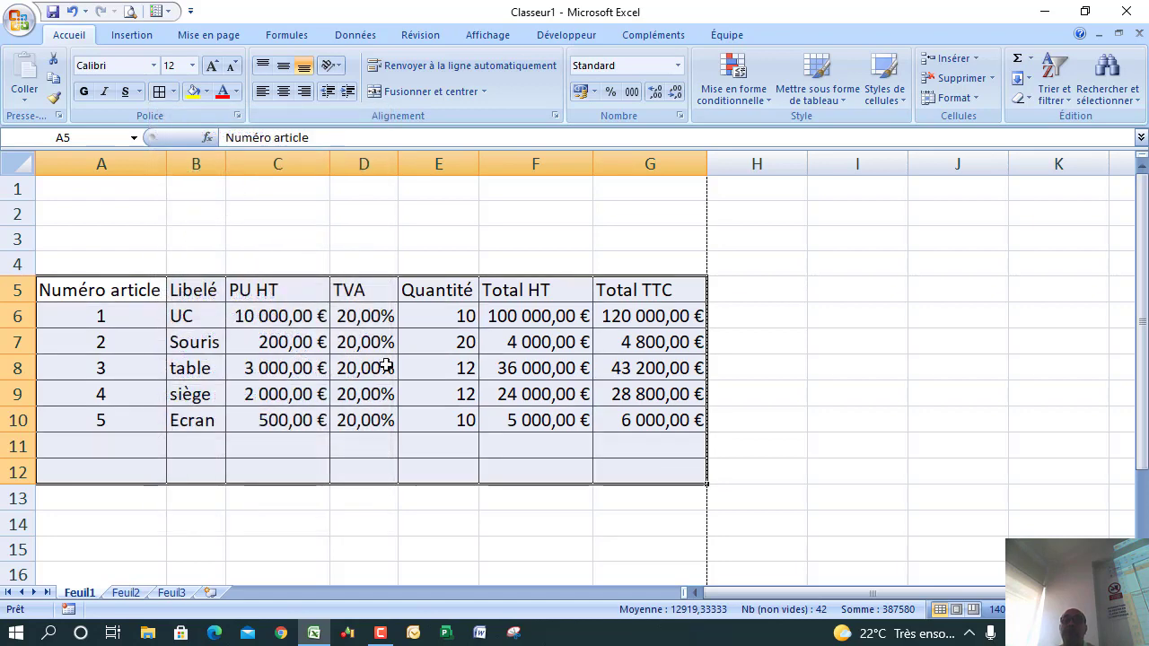
pyautogui.click(403, 458)
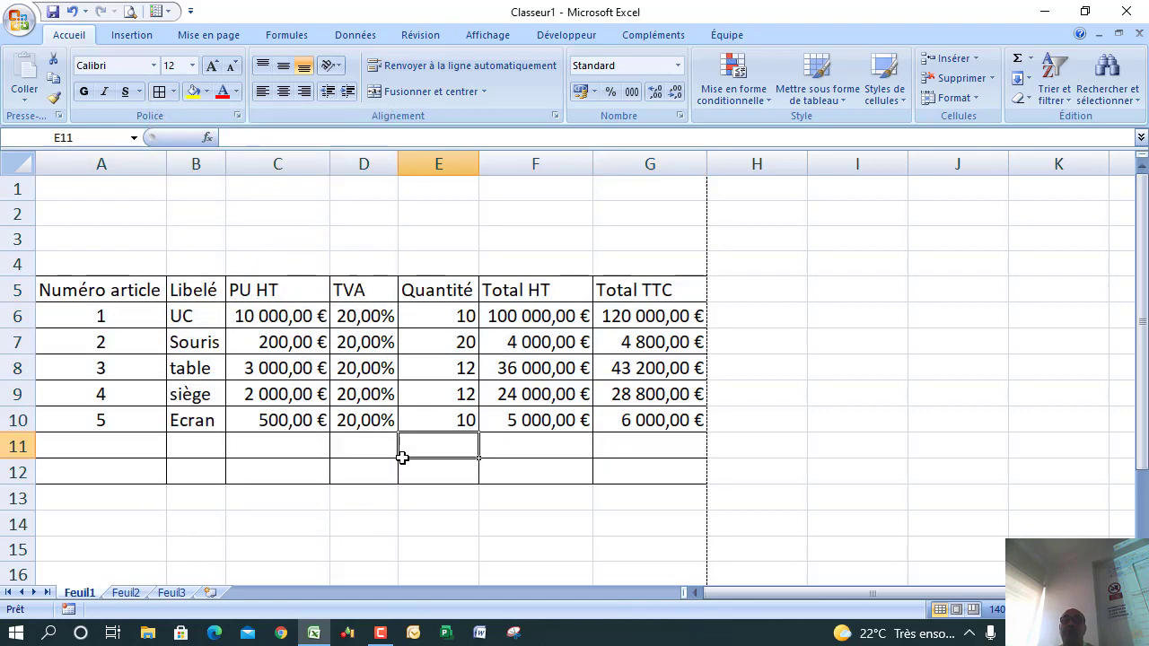
pyautogui.click(131, 11)
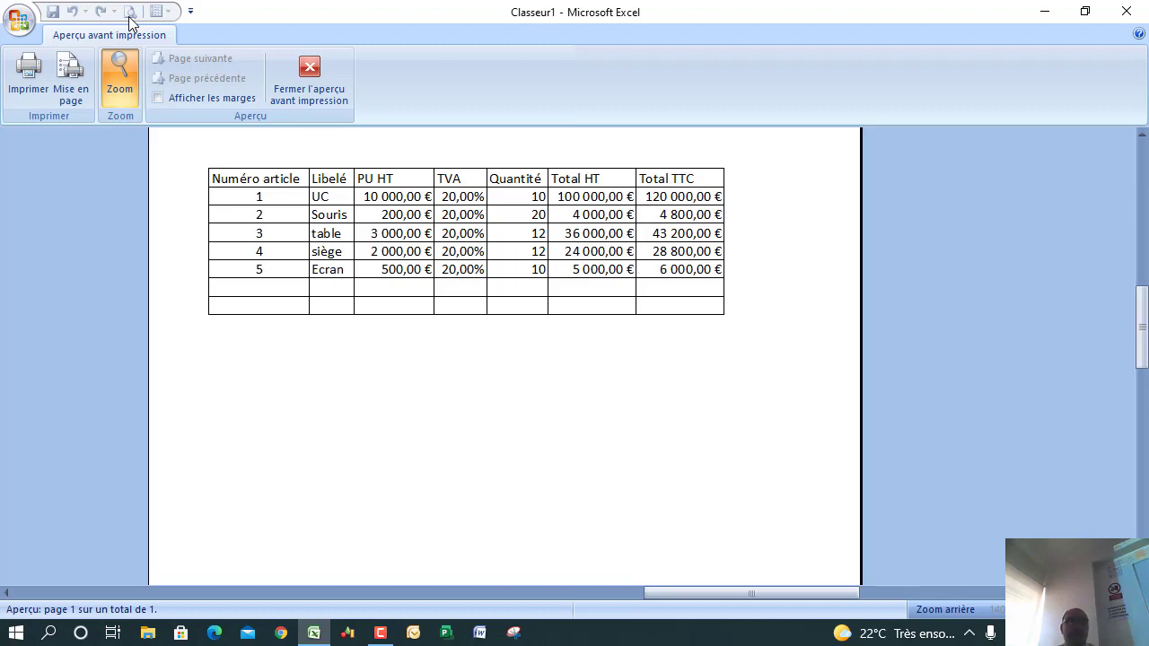
pyautogui.click(296, 72)
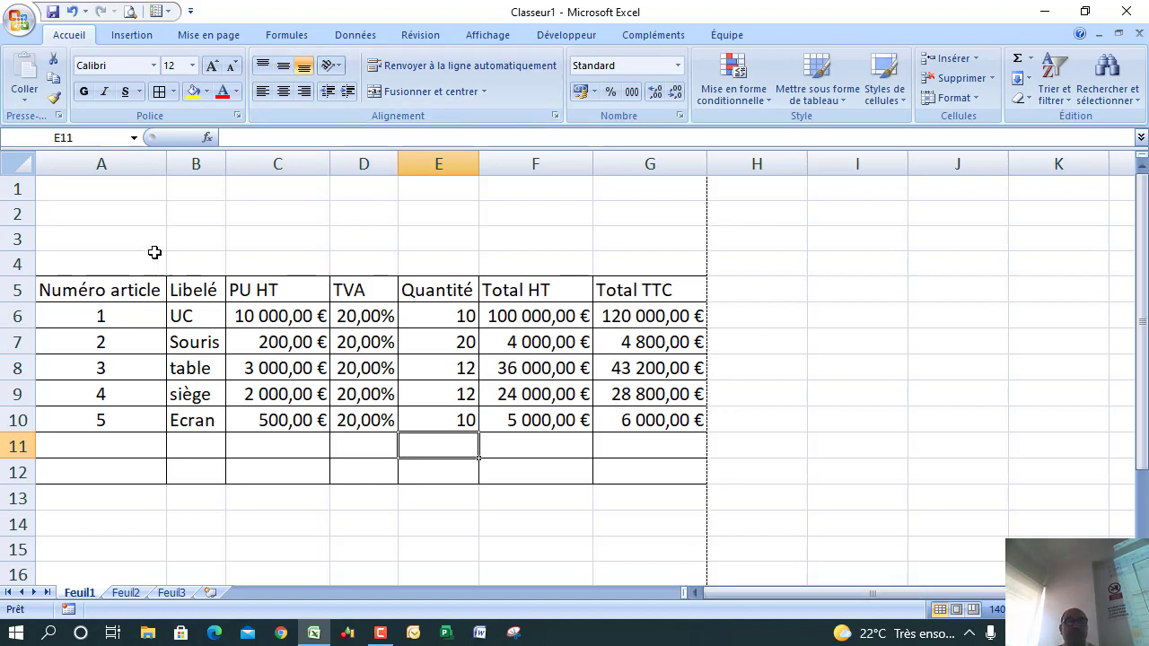
# Step: Enter the title "Facture N° 1/2021" in cell C3 above the article table
pyautogui.moveTo(159, 234); pyautogui.dragTo(262, 233)
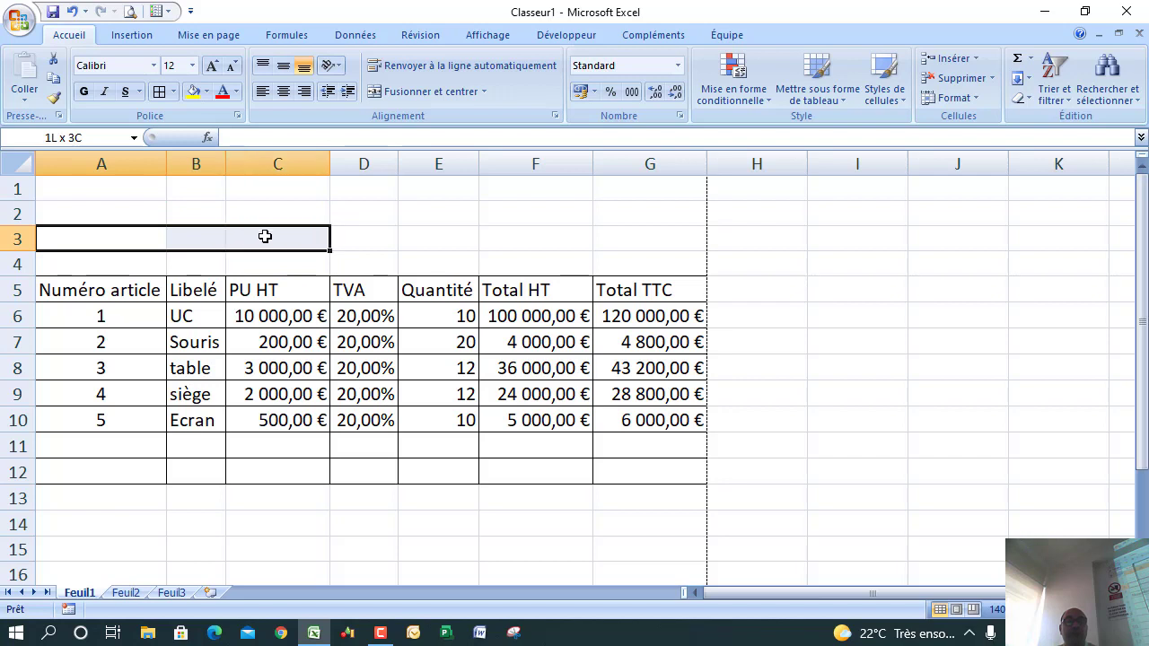
pyautogui.click(265, 236)
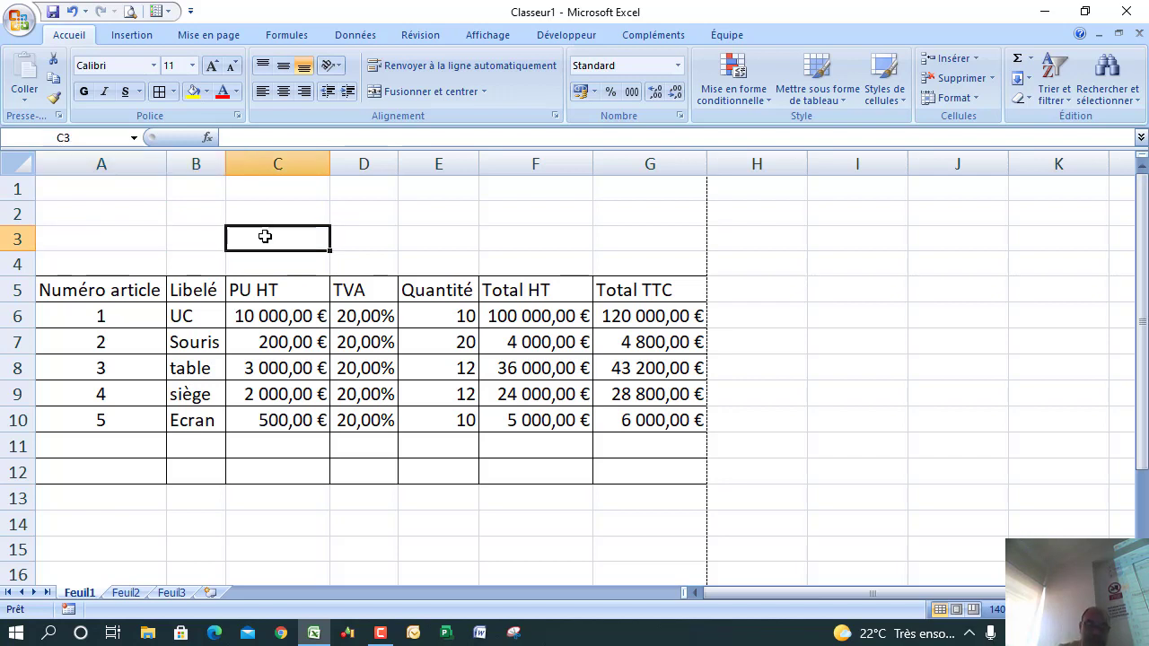
pyautogui.write('Fact')
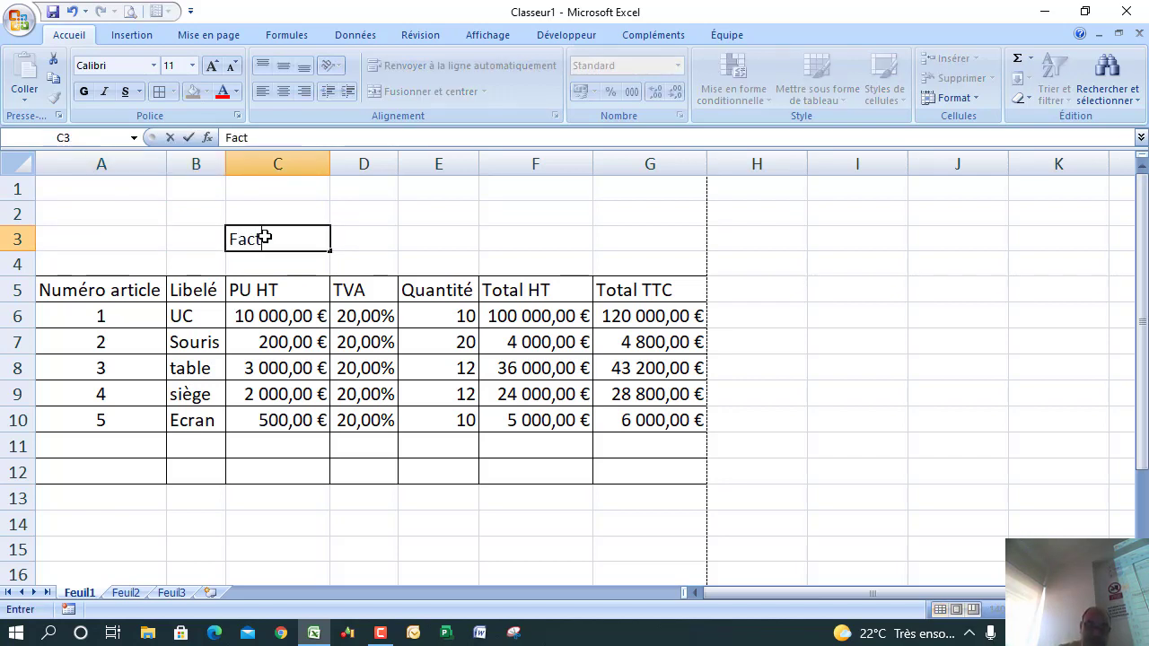
pyautogui.write('ure')
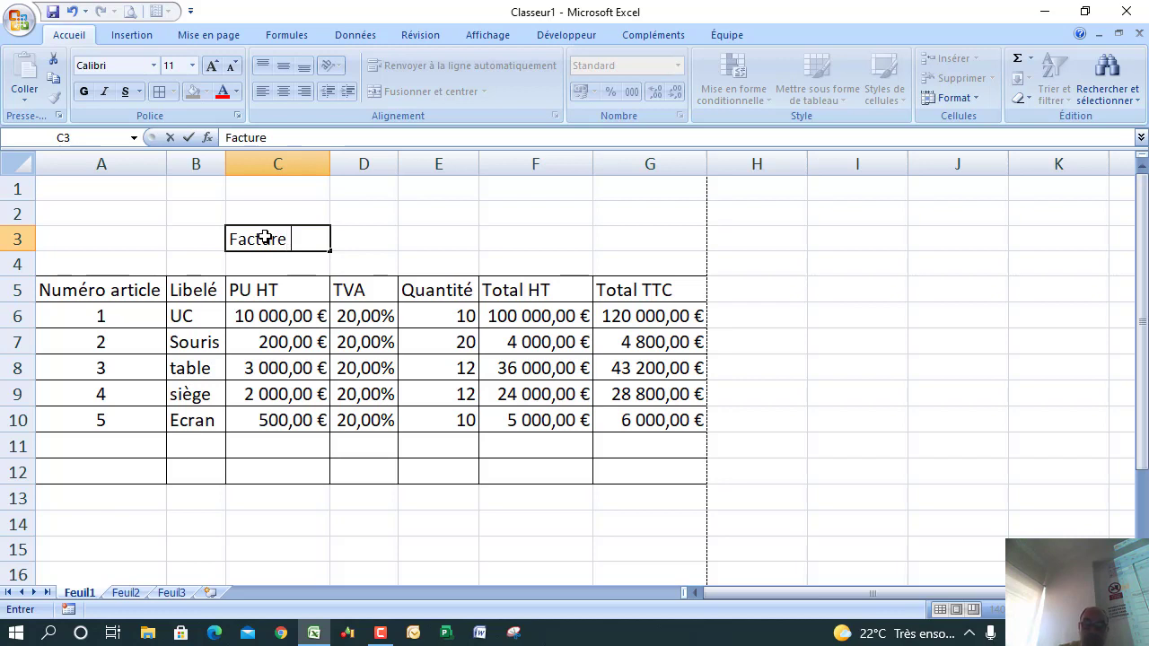
pyautogui.write(' N°')
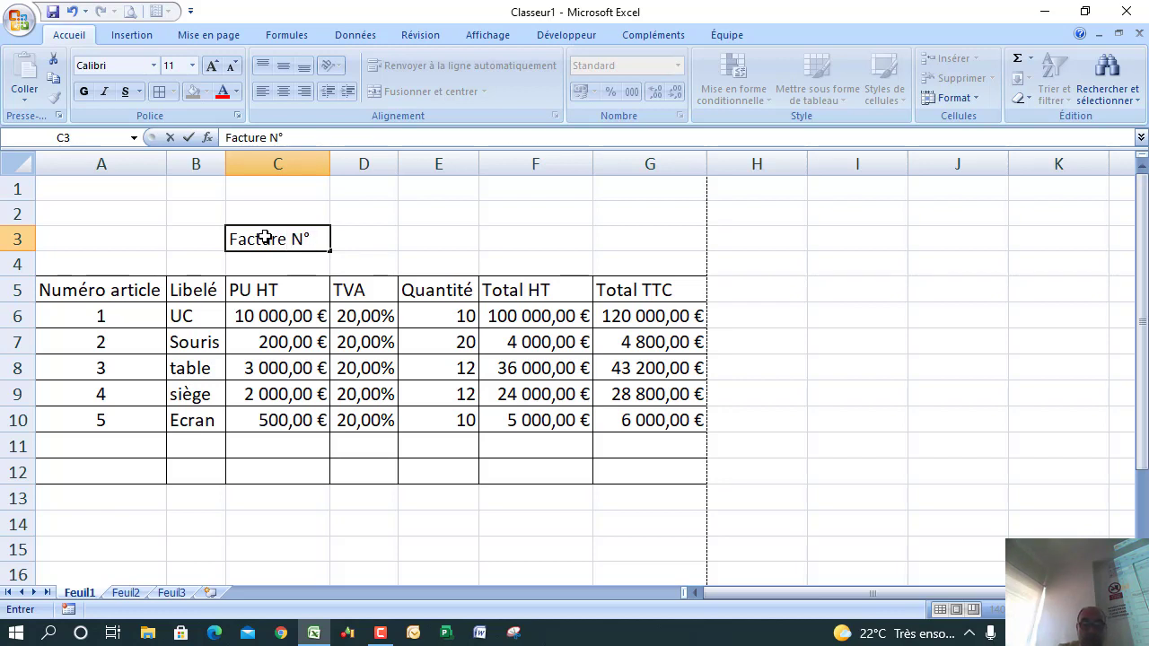
pyautogui.write(' 1/2')
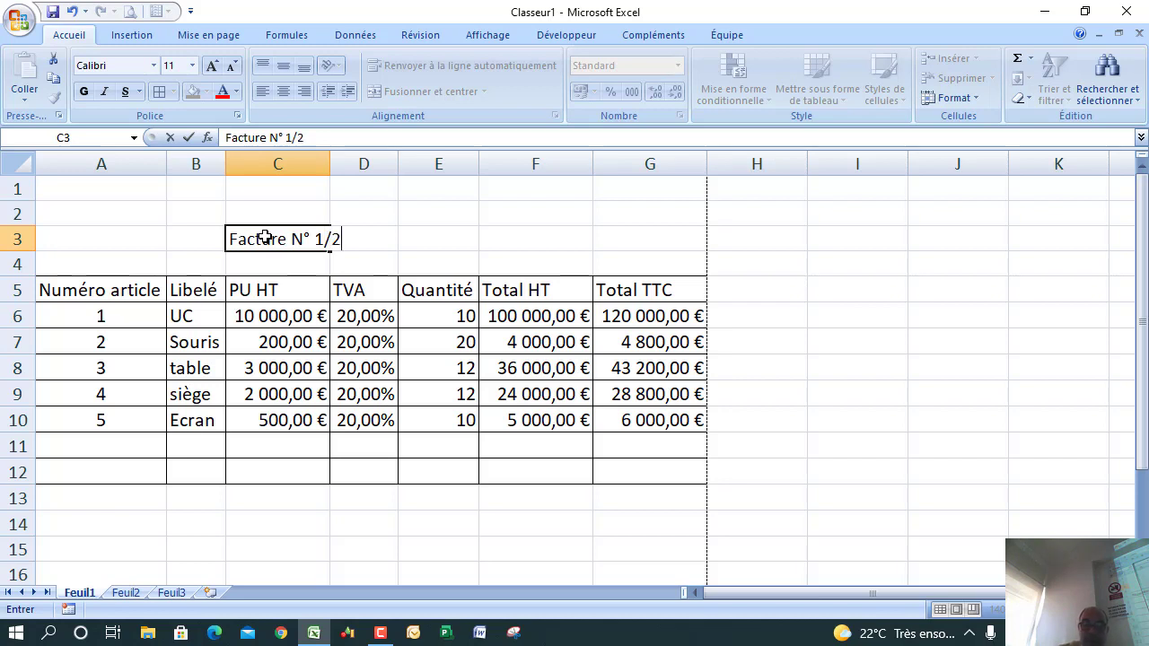
pyautogui.write('021')
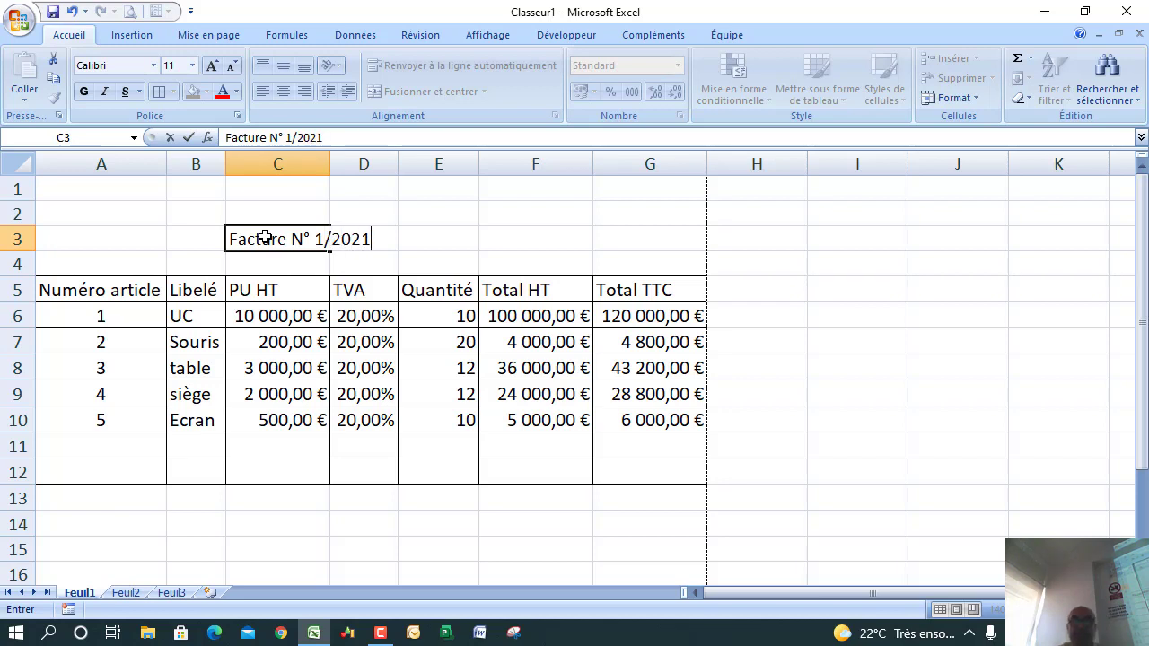
pyautogui.click(462, 235)
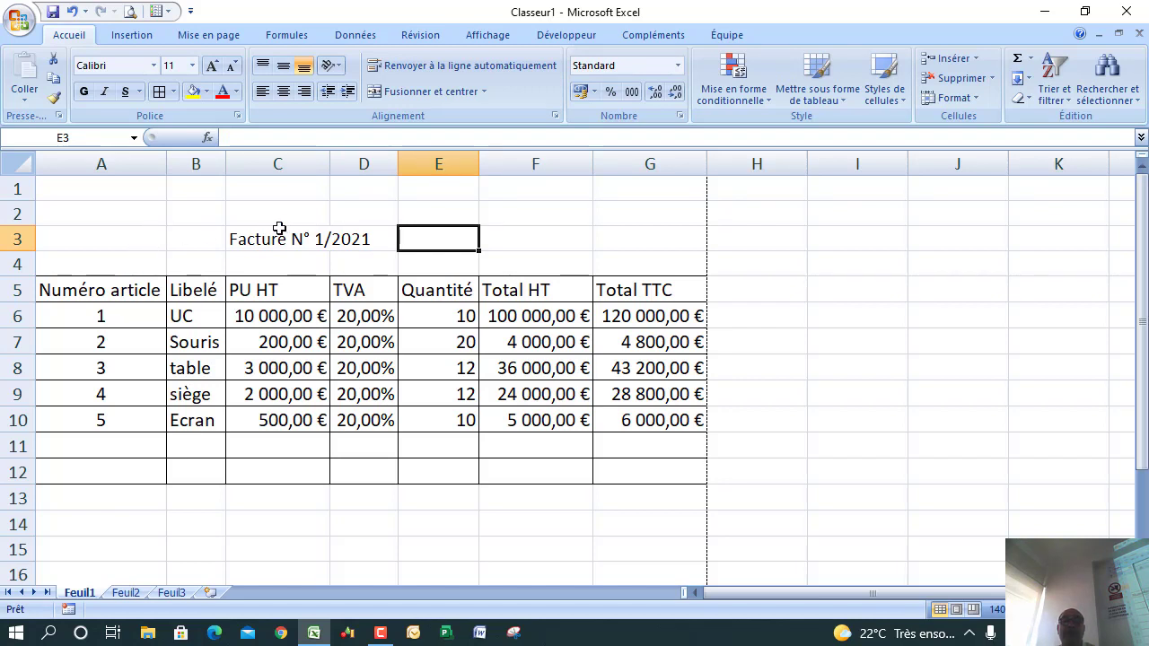
# Step: Merge and center the invoice title across A3:G3 with borders around it, and check it in the print preview
pyautogui.moveTo(146, 235); pyautogui.dragTo(654, 235)
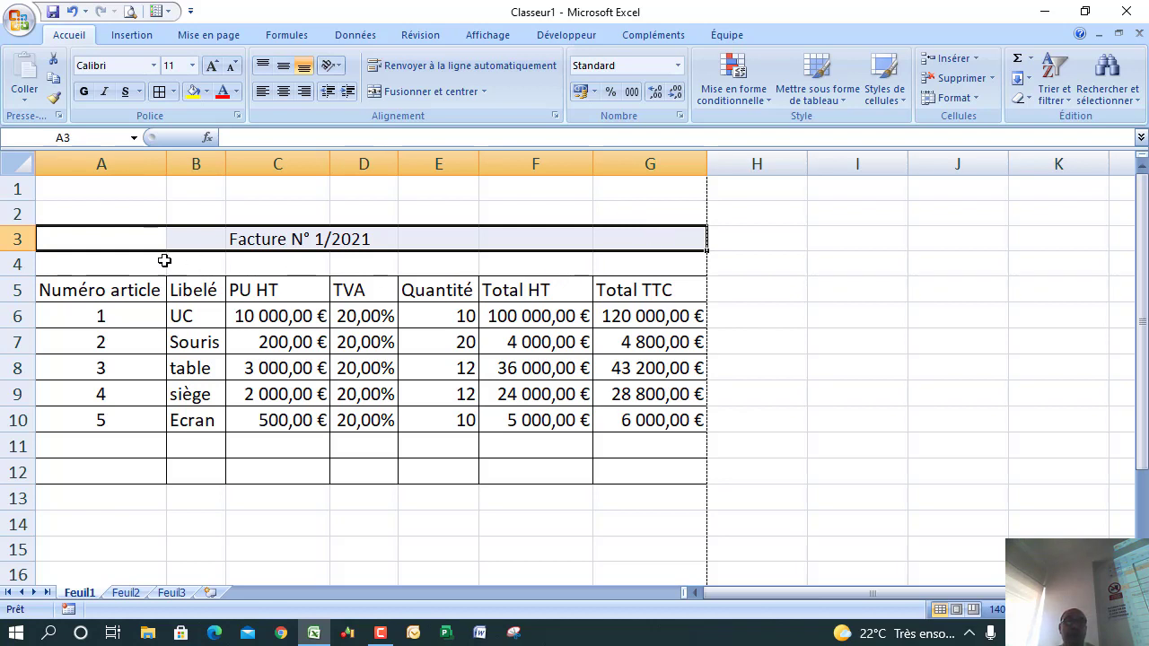
pyautogui.click(146, 244)
pyautogui.moveTo(132, 240); pyautogui.dragTo(616, 236)
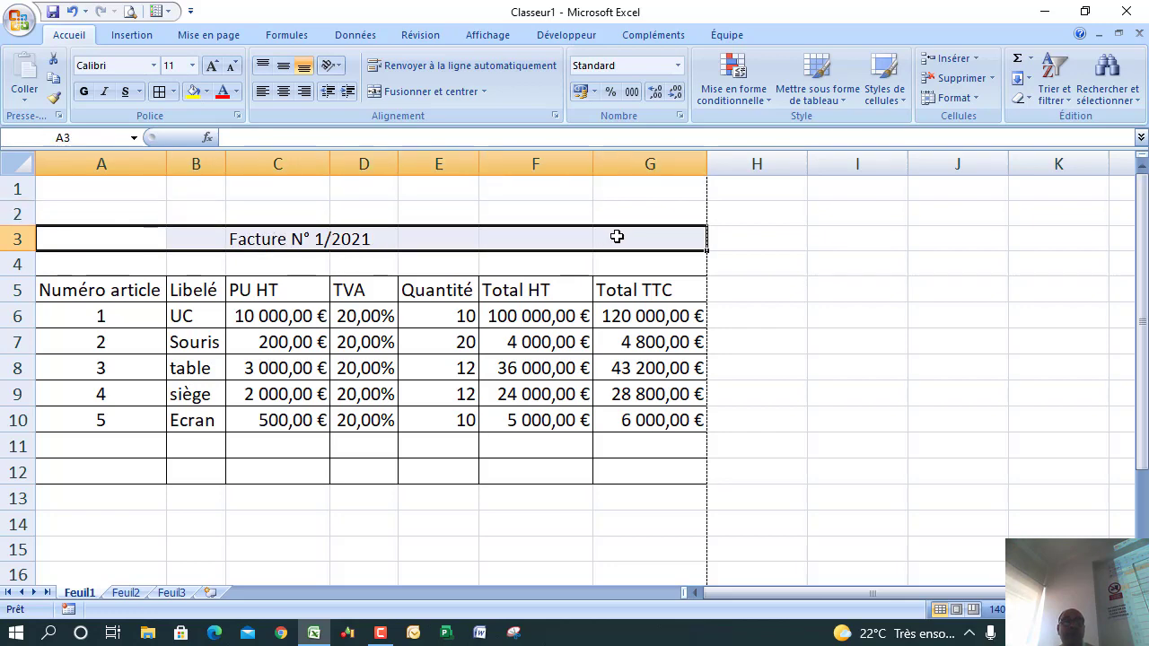
pyautogui.click(413, 92)
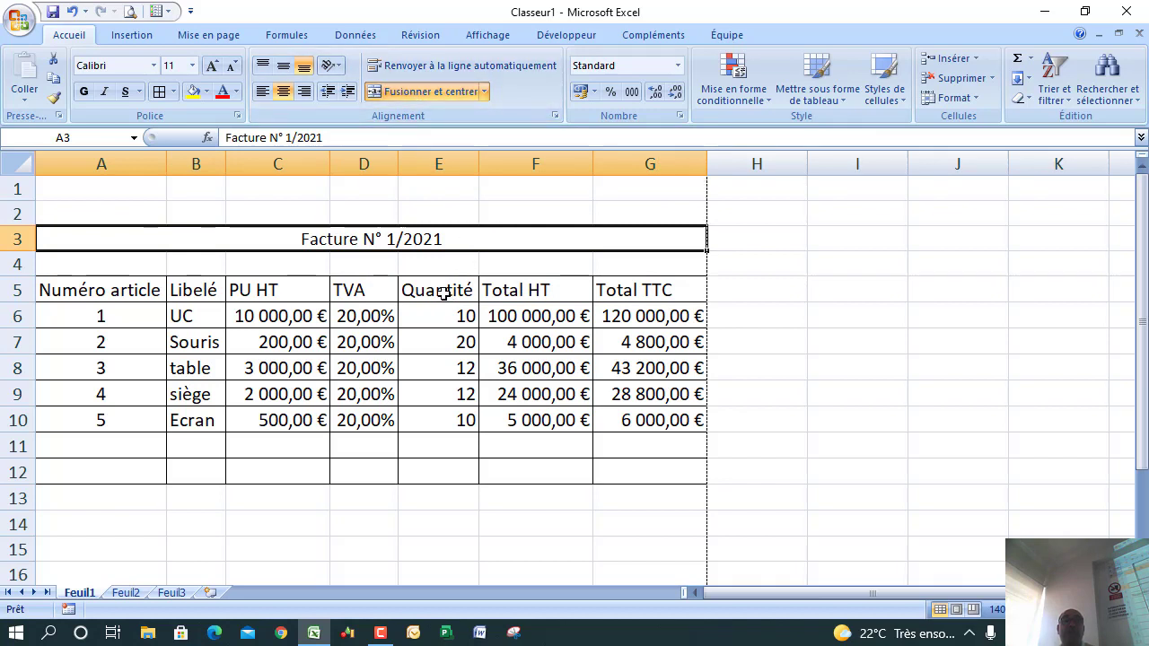
pyautogui.click(159, 92)
pyautogui.click(386, 500)
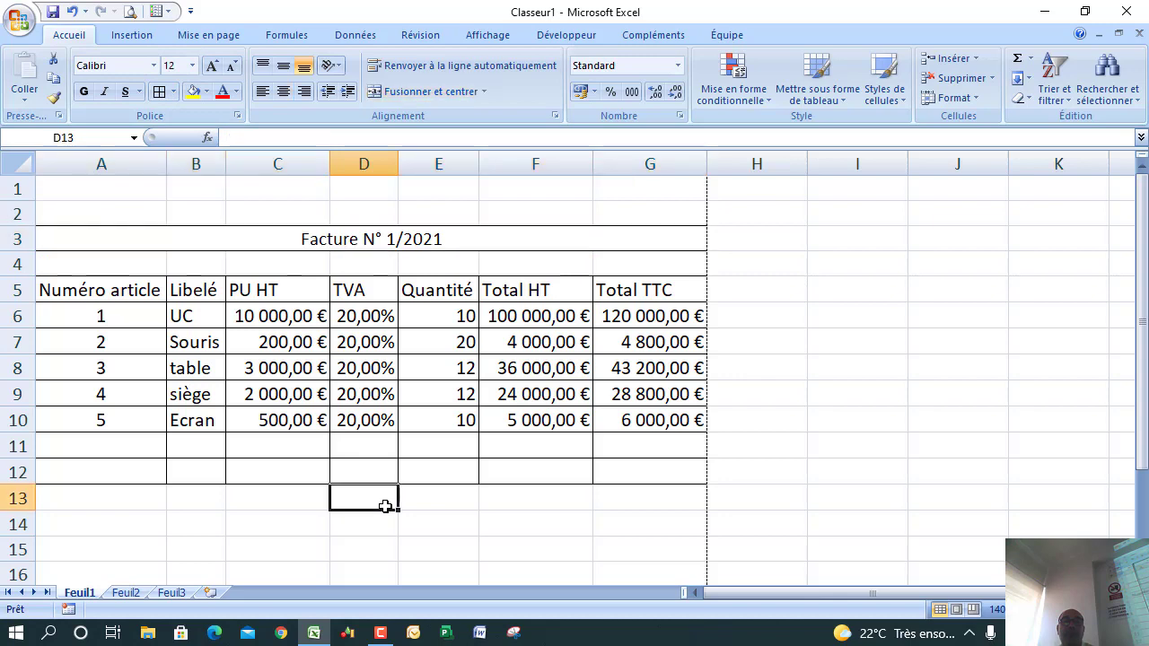
pyautogui.click(131, 12)
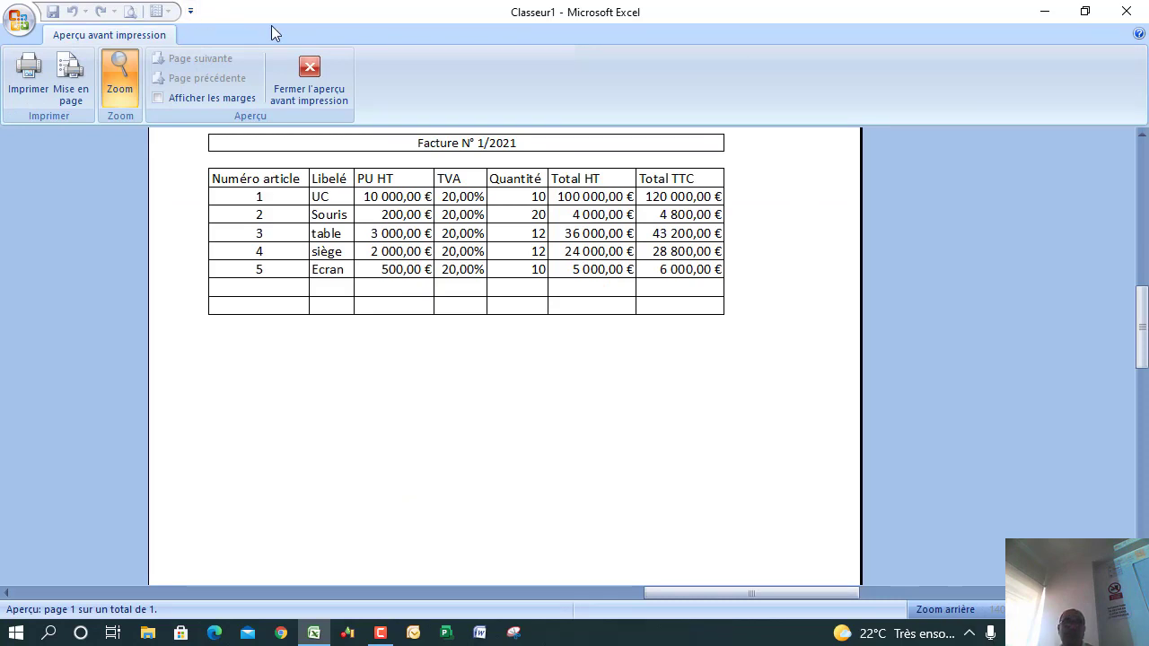
pyautogui.click(315, 66)
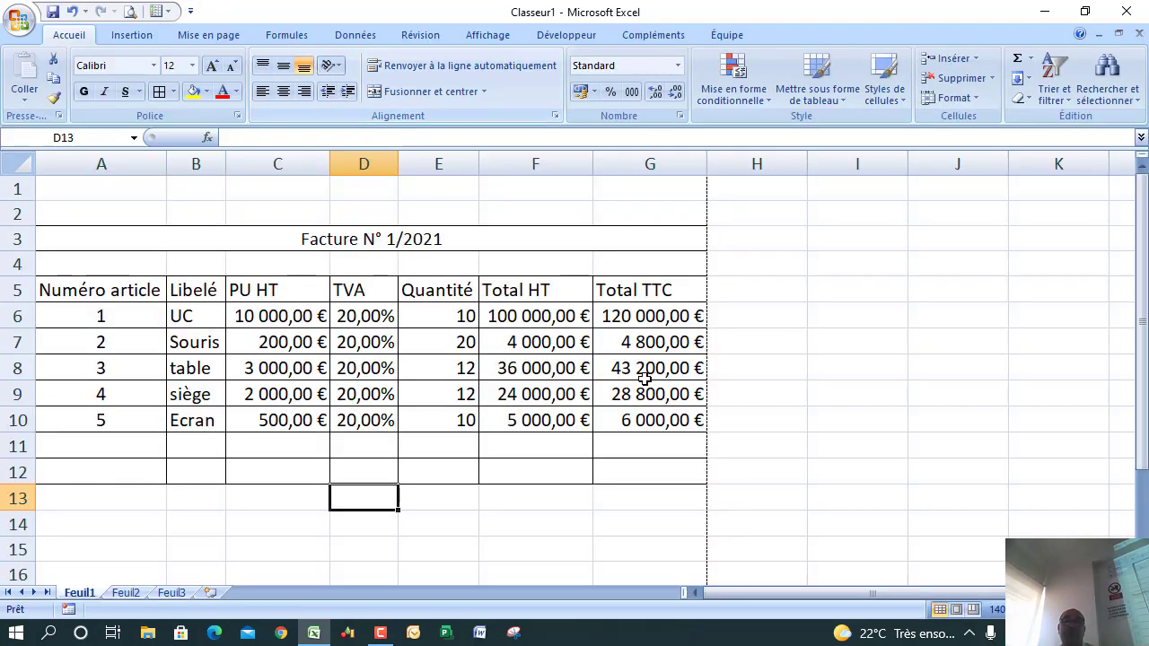
# Step: Enter the labels "Total HT" in E14 and "Total TTC" in E15 below the article table
pyautogui.click(455, 515)
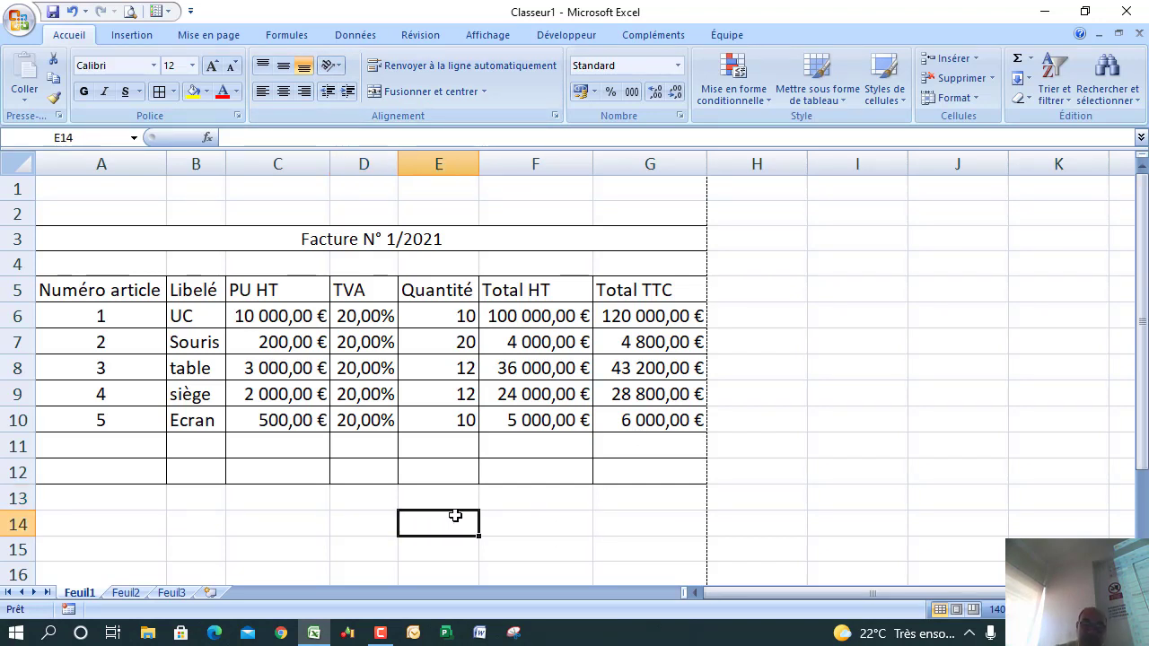
pyautogui.write('Tot')
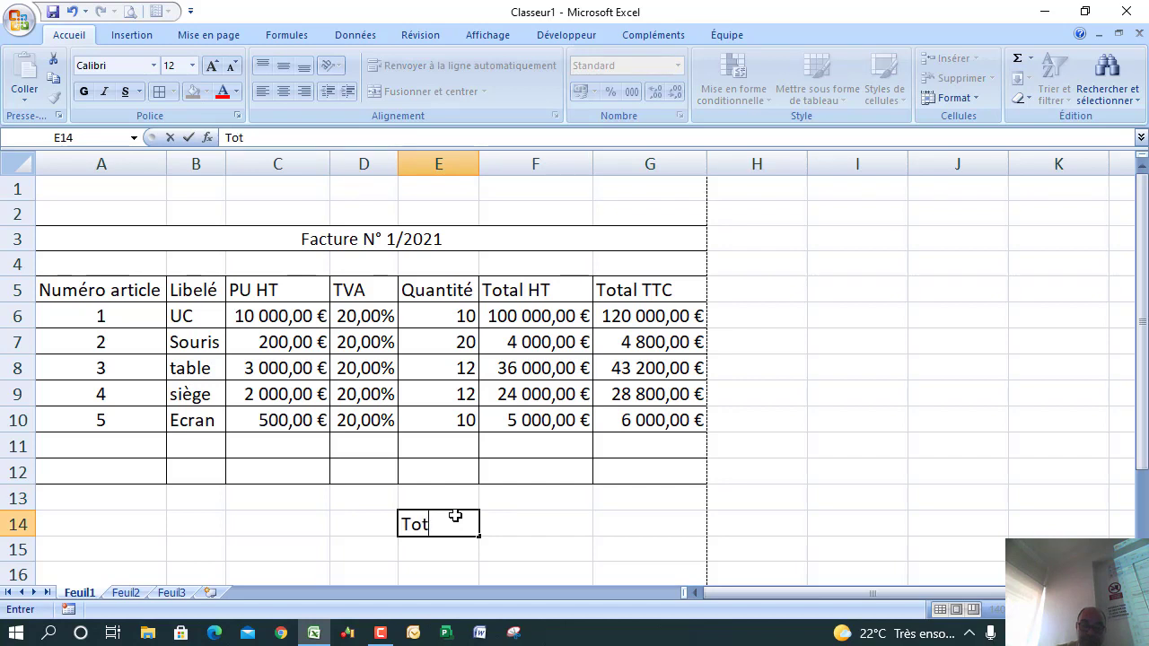
pyautogui.write('al HT')
pyautogui.press('Return')
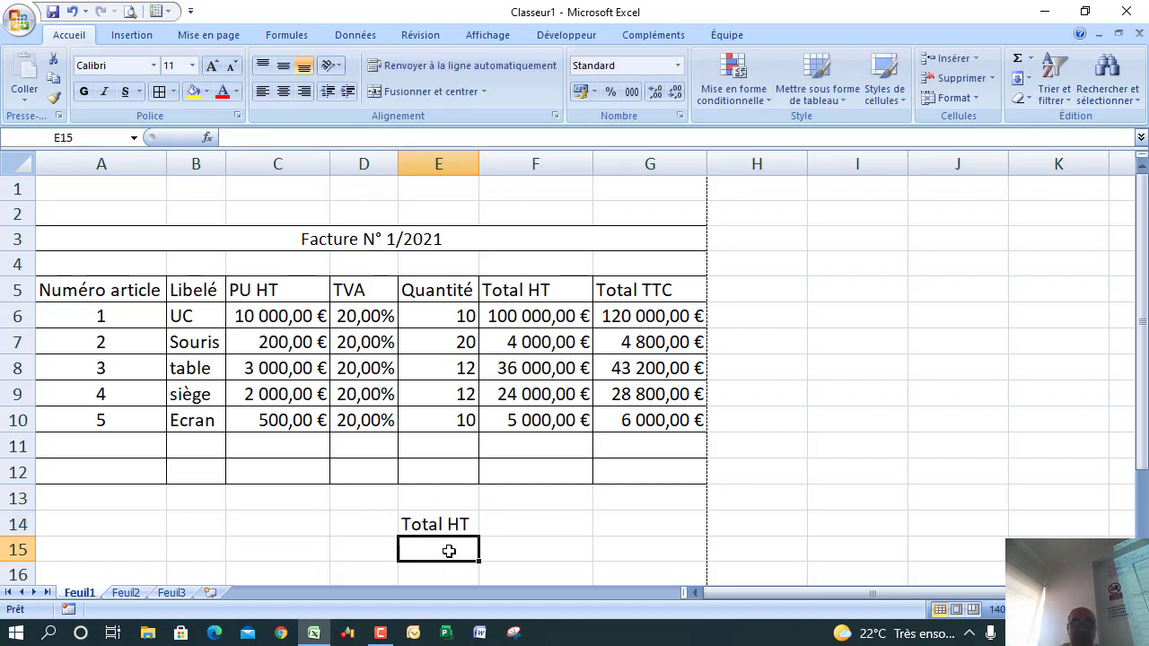
pyautogui.write('Total')
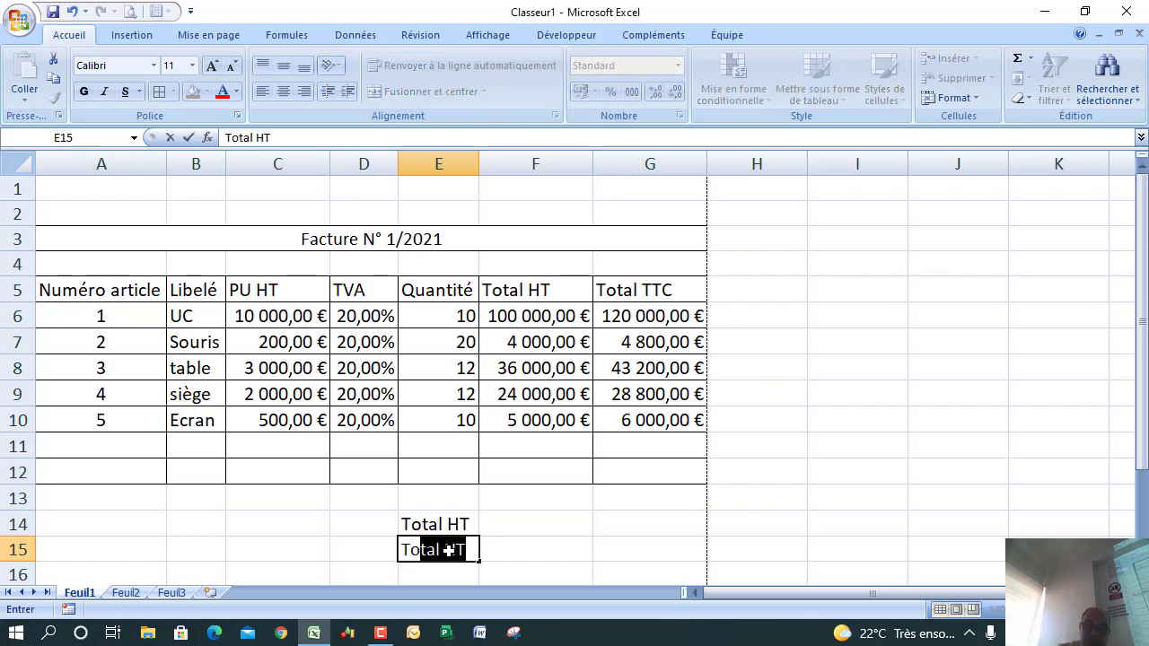
pyautogui.write(' TTC')
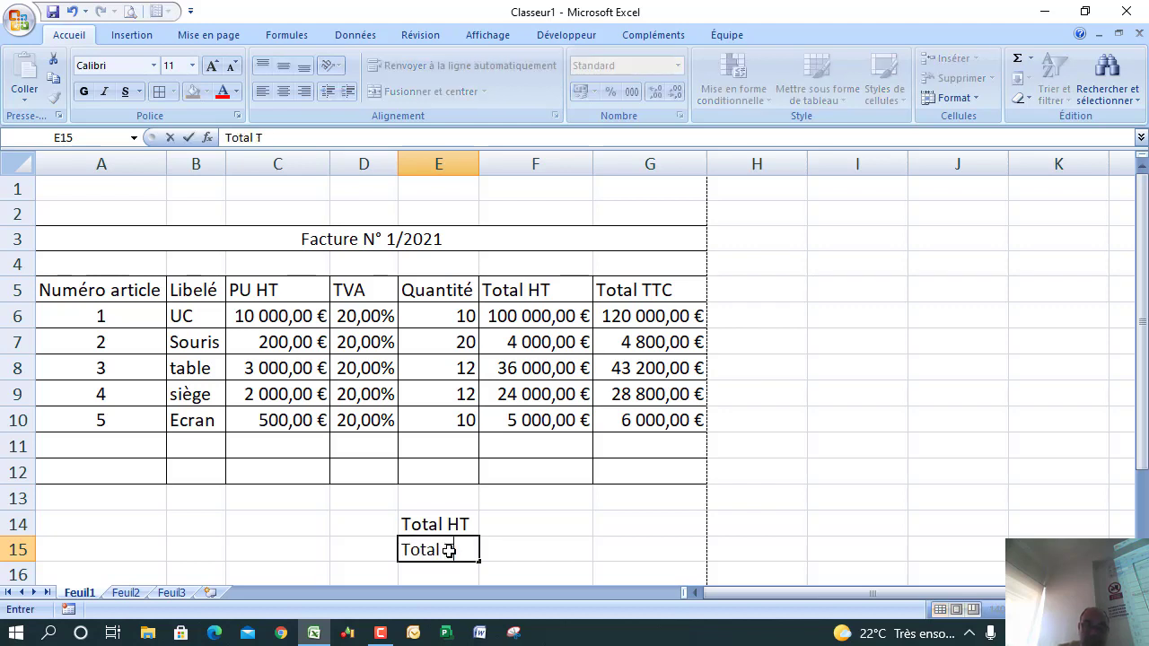
pyautogui.click(569, 553)
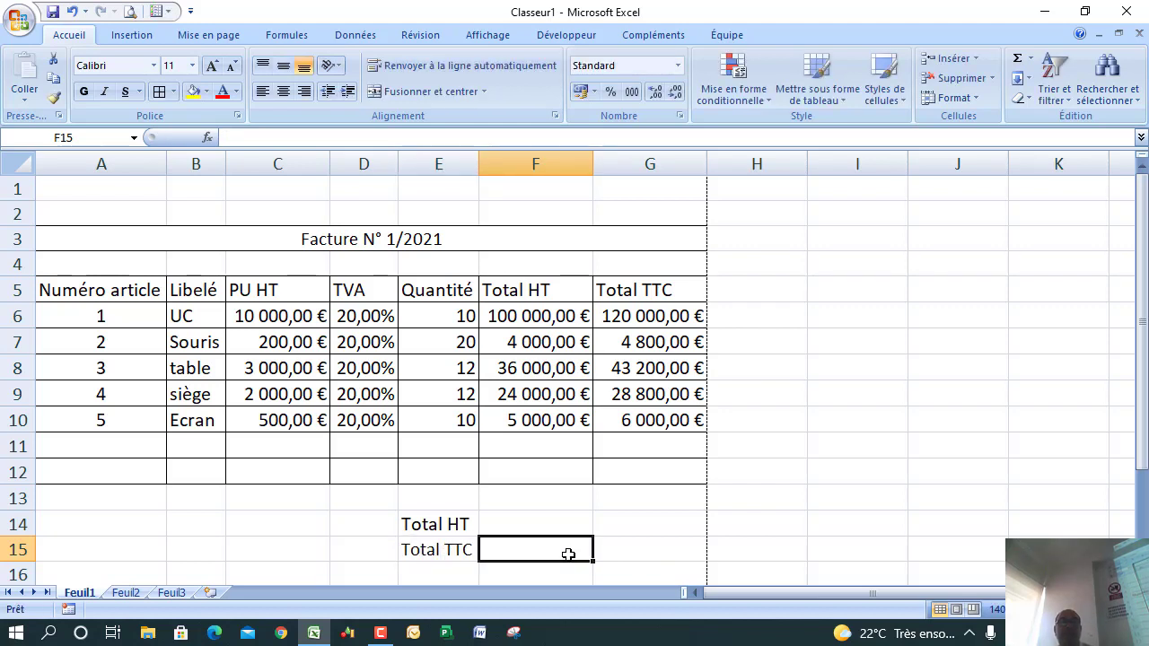
# Step: Compute the overall Total HT in F14 with the formula =SOMME(F6:F10)
pyautogui.moveTo(519, 318); pyautogui.dragTo(531, 423)
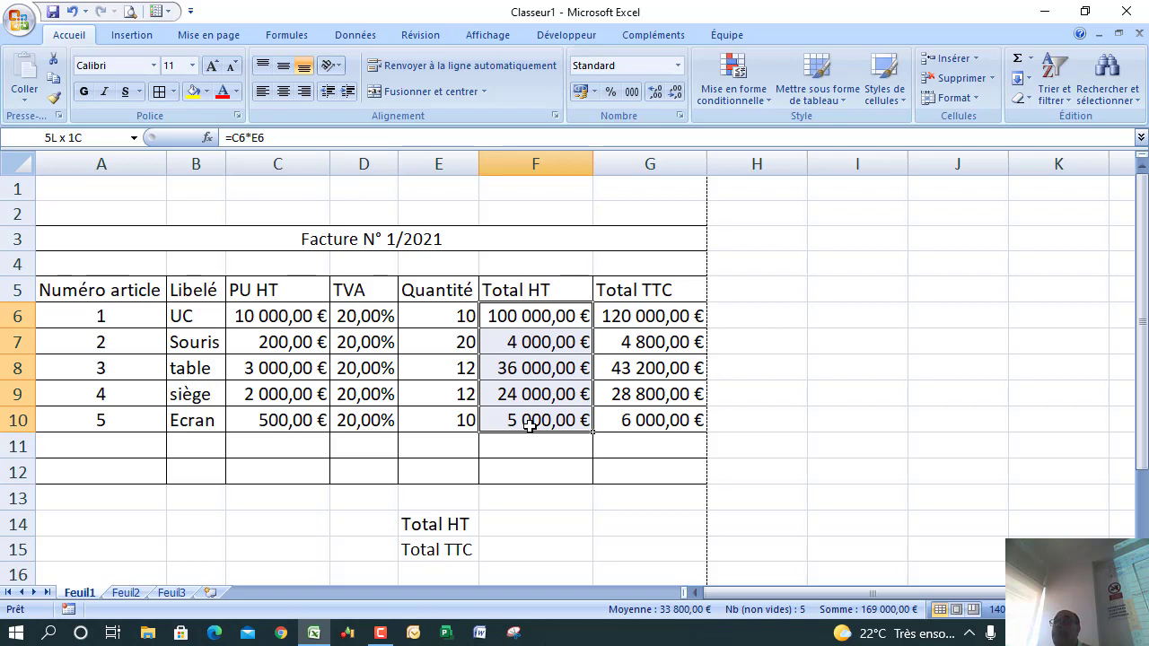
pyautogui.moveTo(531, 425); pyautogui.dragTo(531, 426)
pyautogui.click(531, 525)
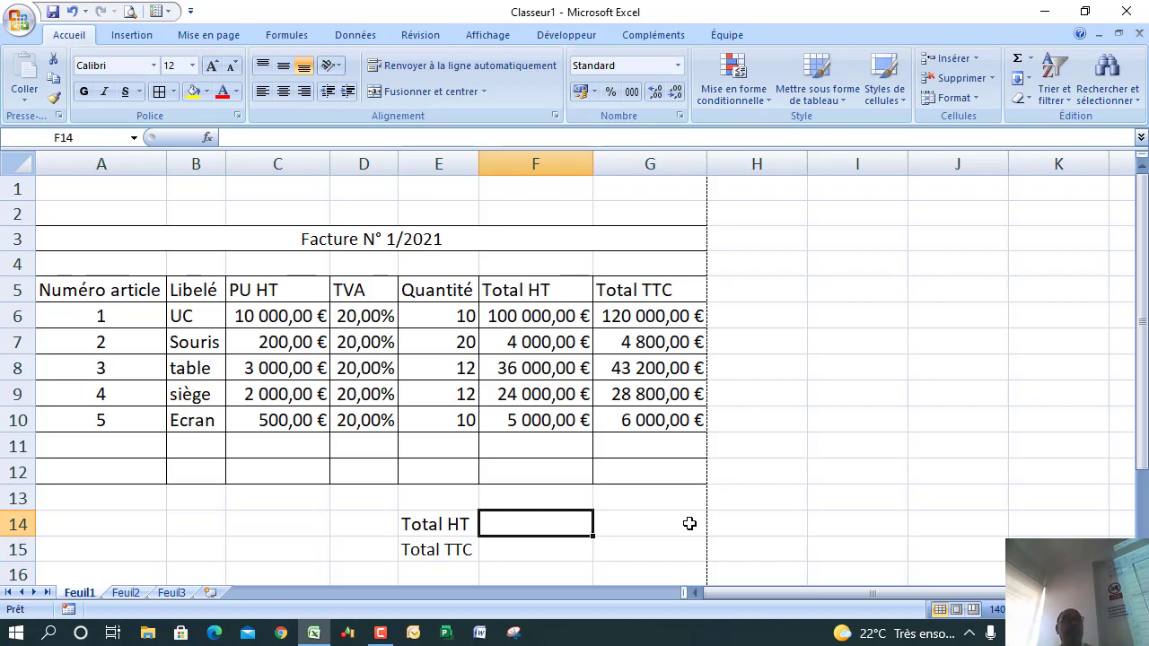
pyautogui.click(633, 548)
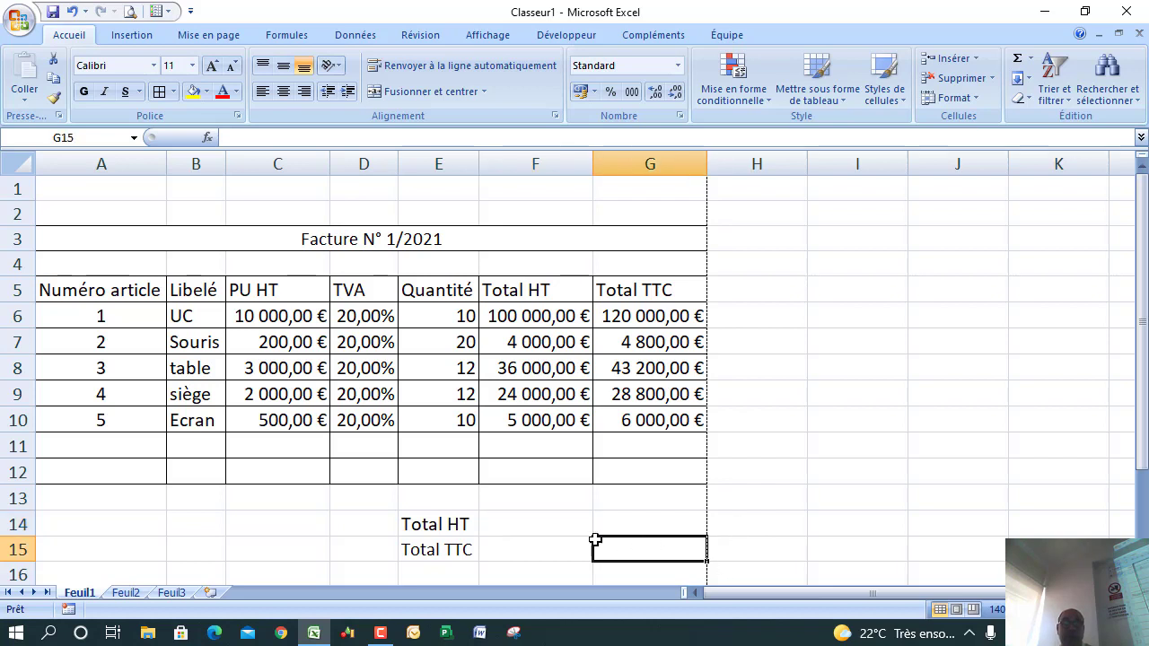
pyautogui.click(569, 523)
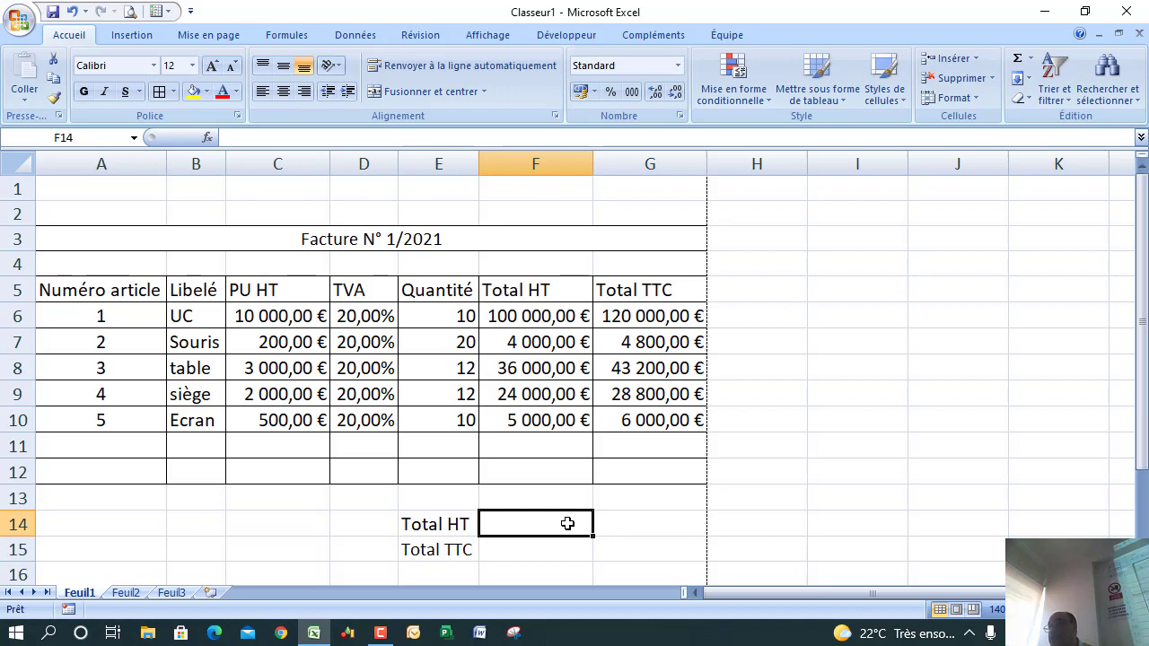
pyautogui.click(1017, 61)
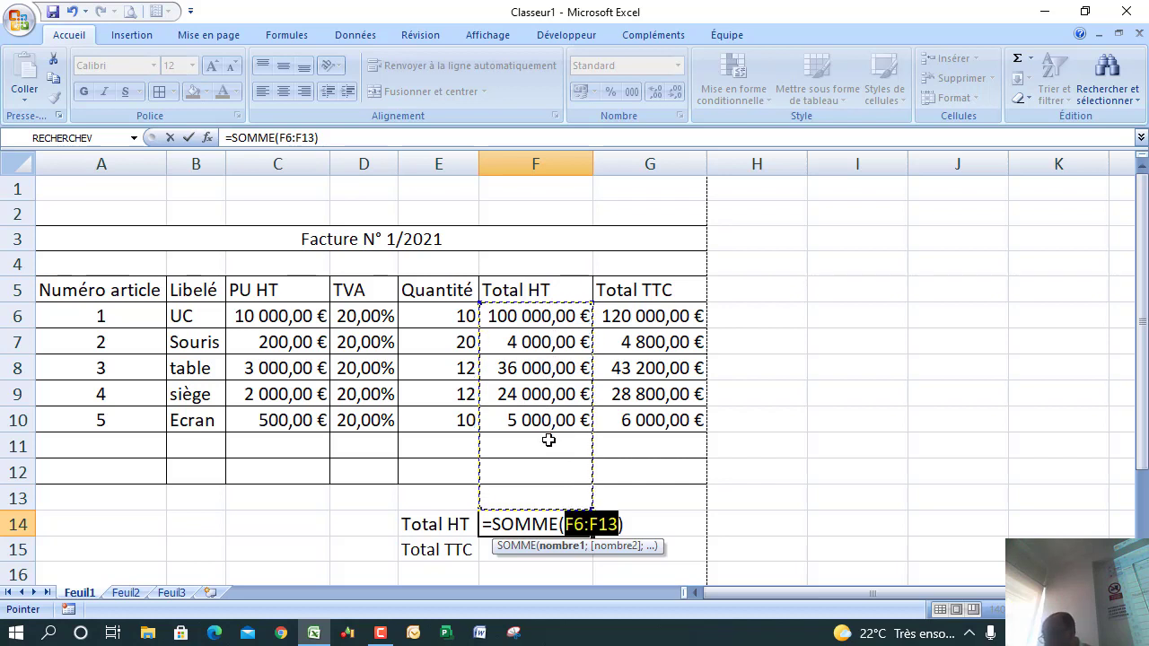
pyautogui.moveTo(568, 312); pyautogui.dragTo(564, 370)
pyautogui.moveTo(563, 316); pyautogui.dragTo(573, 420)
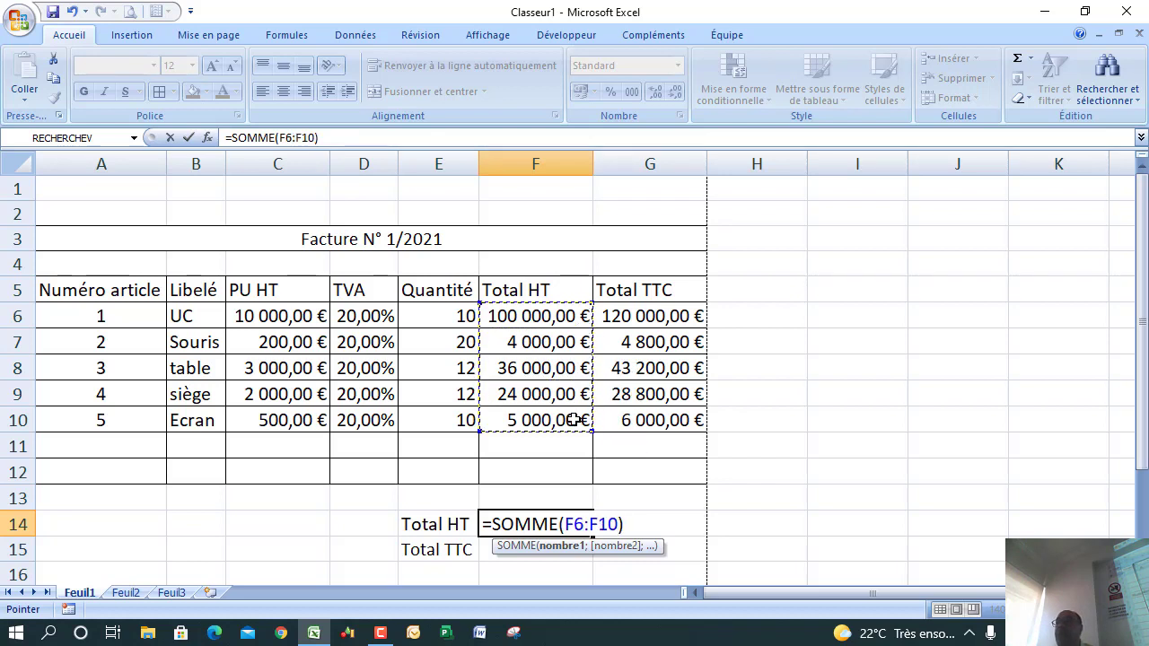
pyautogui.press('Return')
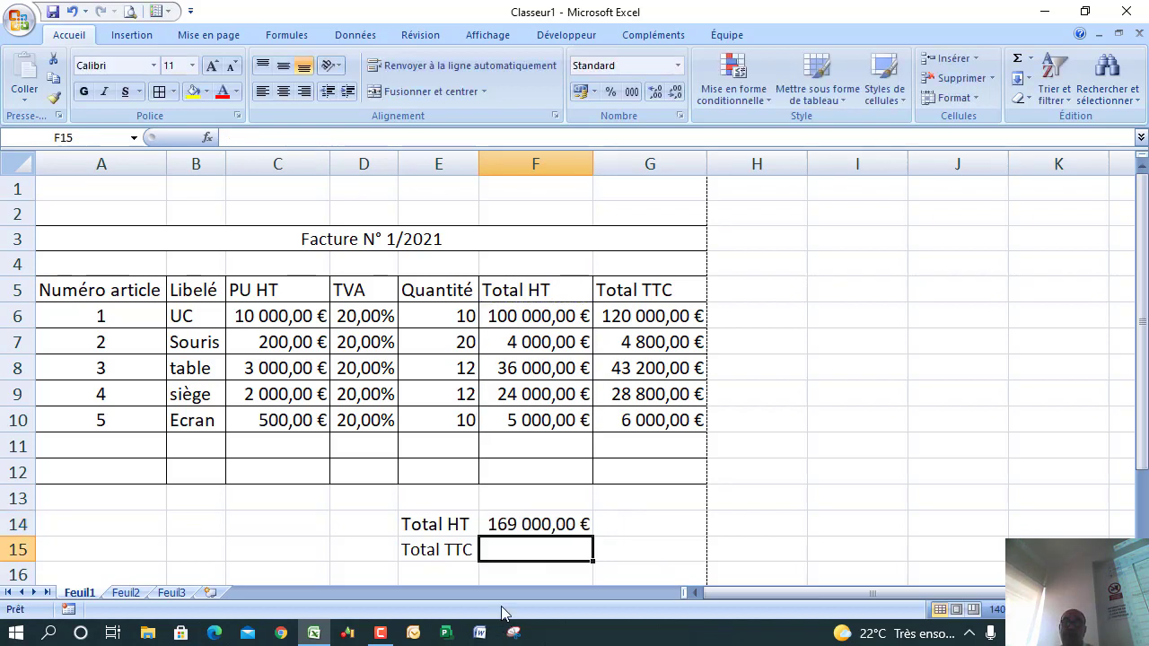
# Step: Compute the overall Total TTC in F15 with the formula =SOMME(G6:G10)
pyautogui.click(1018, 59)
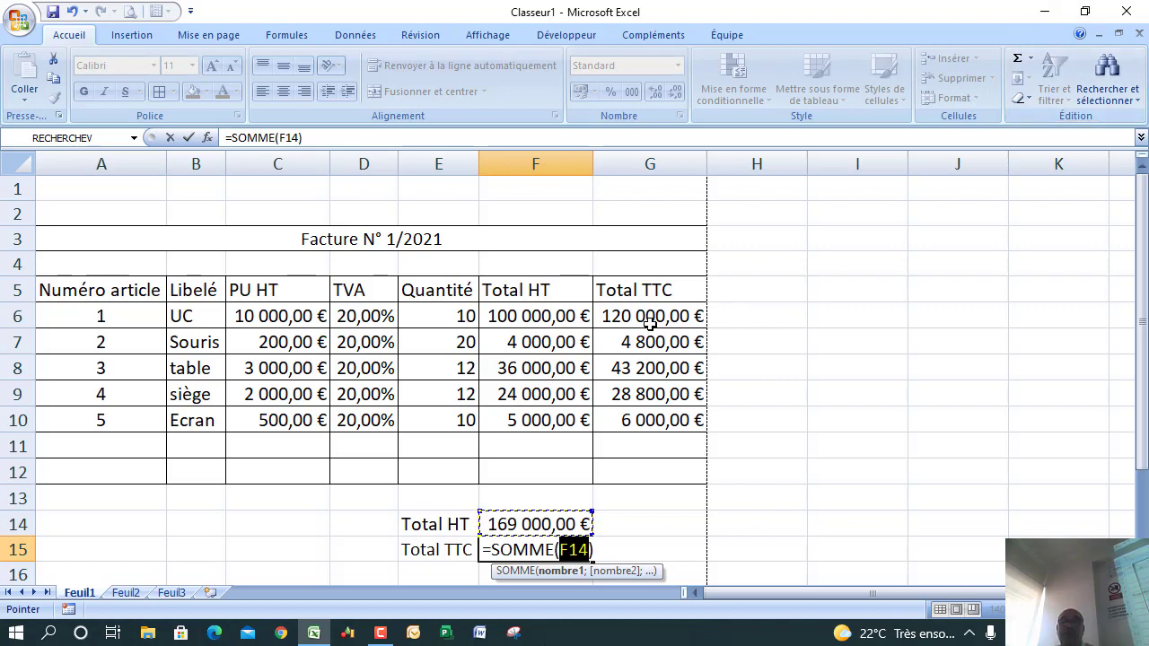
pyautogui.moveTo(651, 316); pyautogui.dragTo(658, 415)
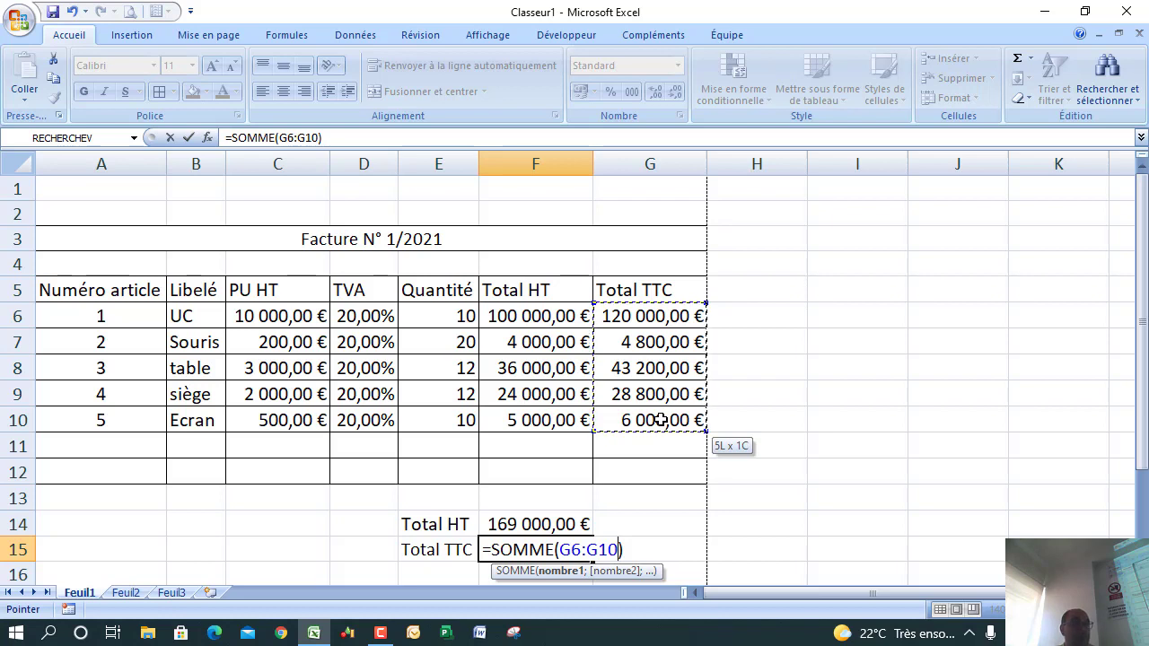
pyautogui.press('Return')
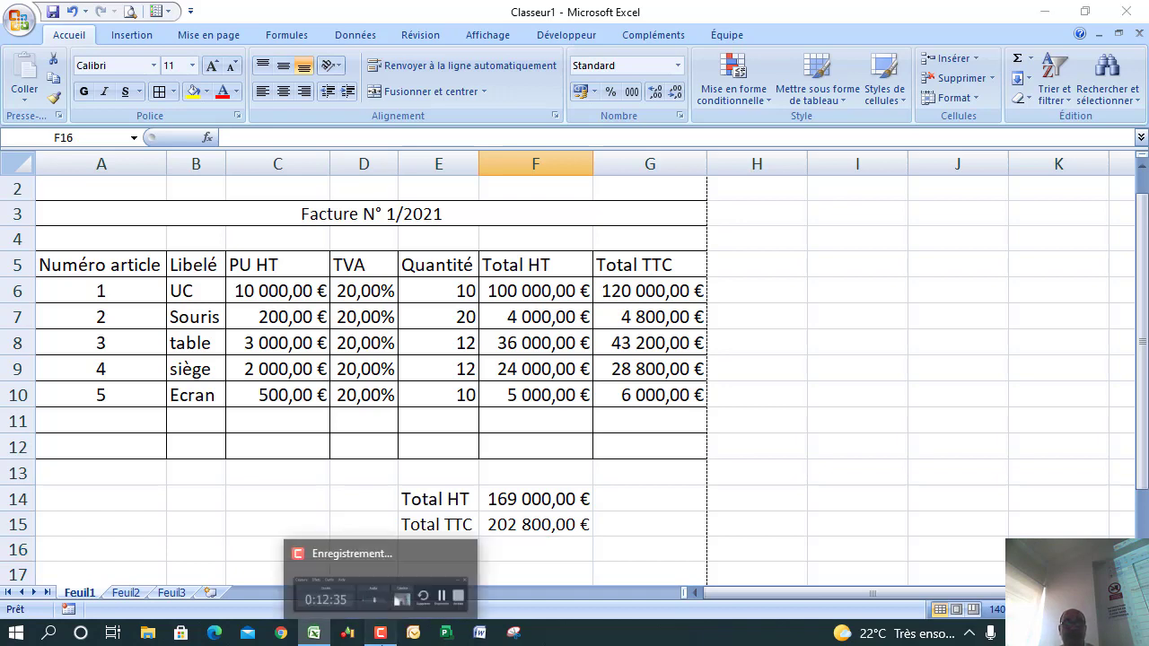
pyautogui.click(380, 633)
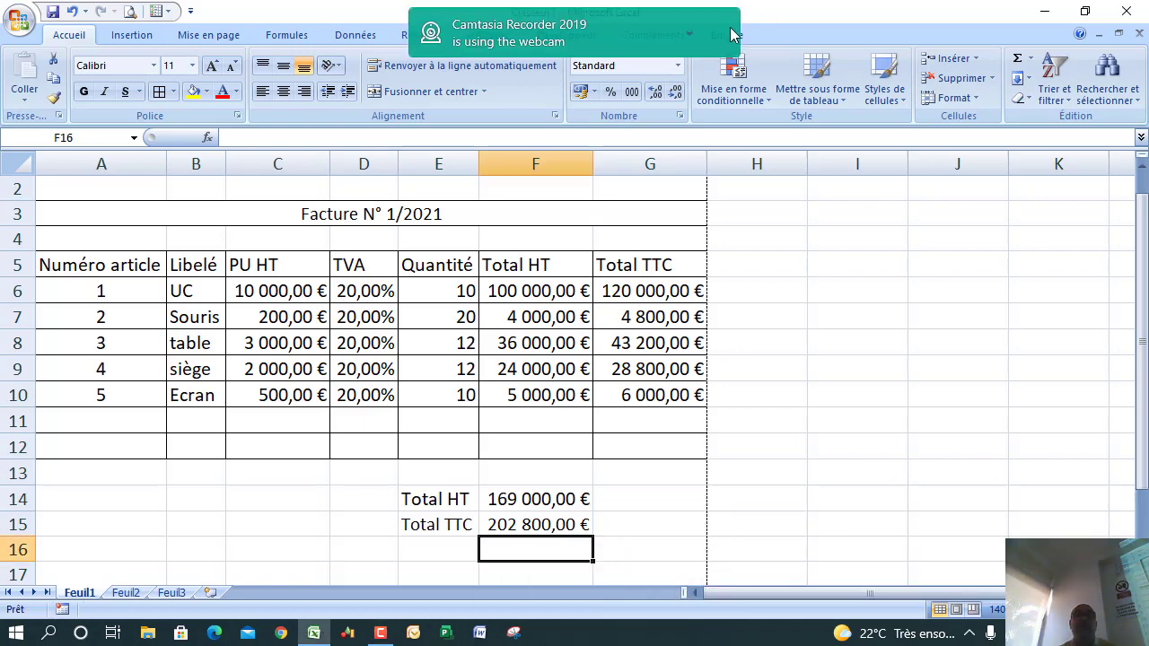
pyautogui.click(688, 34)
pyautogui.click(565, 71)
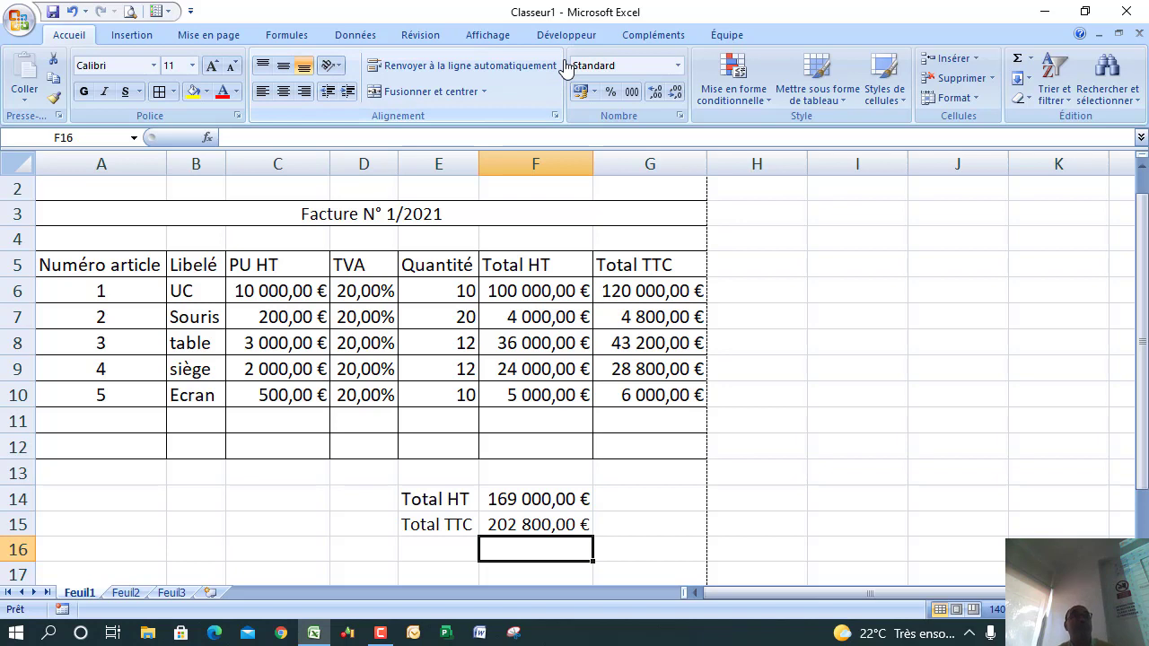
# Step: Apply borders to all cells of the totals block E14:F15
pyautogui.moveTo(440, 500); pyautogui.dragTo(537, 527)
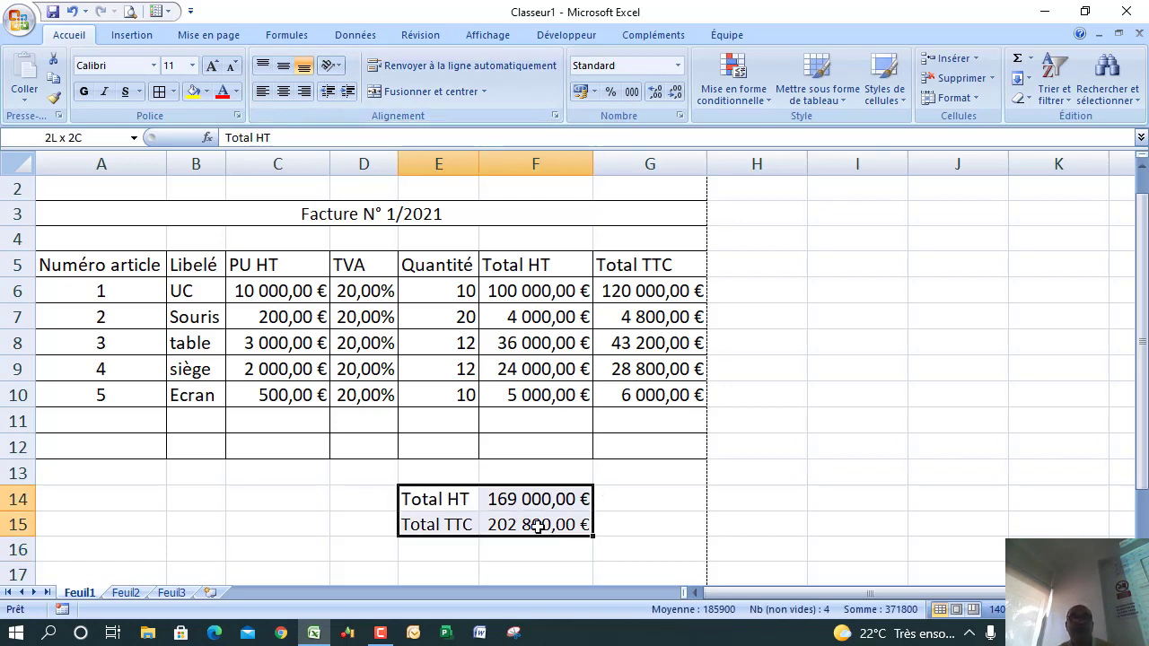
pyautogui.click(159, 92)
pyautogui.click(612, 522)
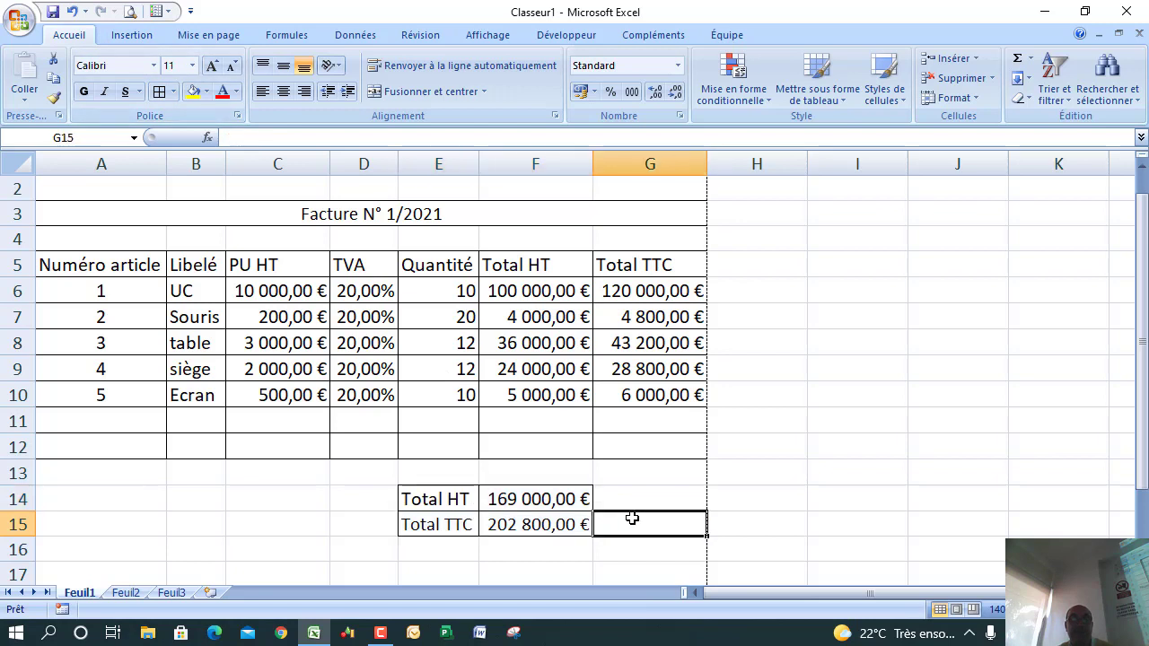
# Step: Make the total amounts in F14:F15 bold and color their text standard dark blue
pyautogui.moveTo(441, 495); pyautogui.dragTo(513, 526)
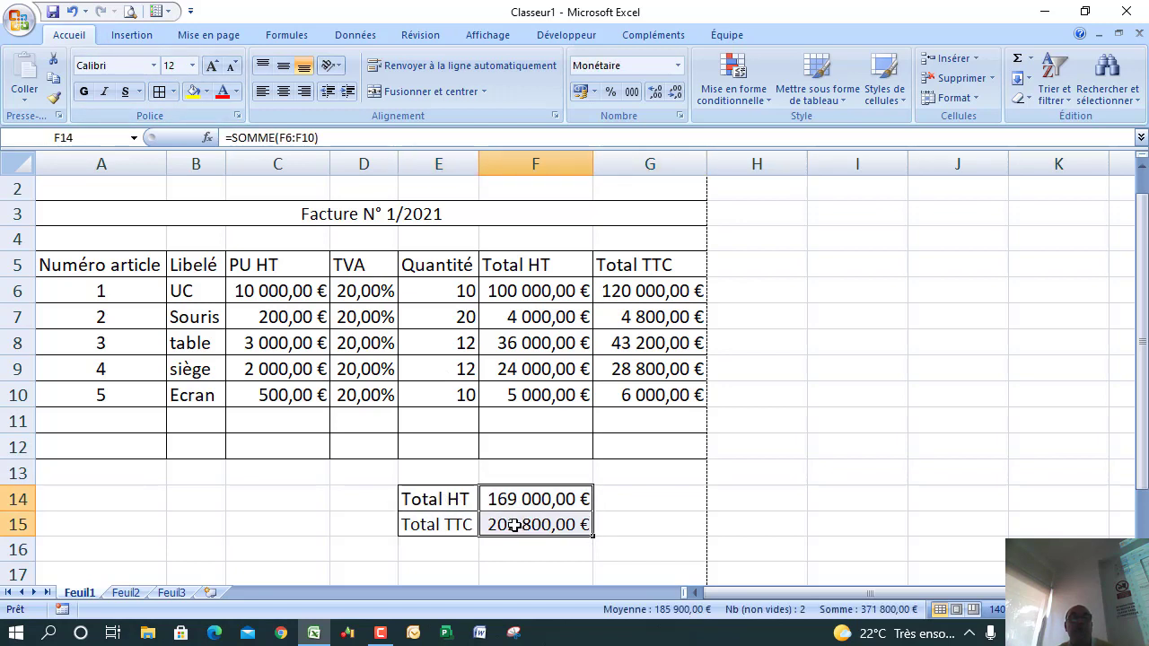
pyautogui.click(83, 92)
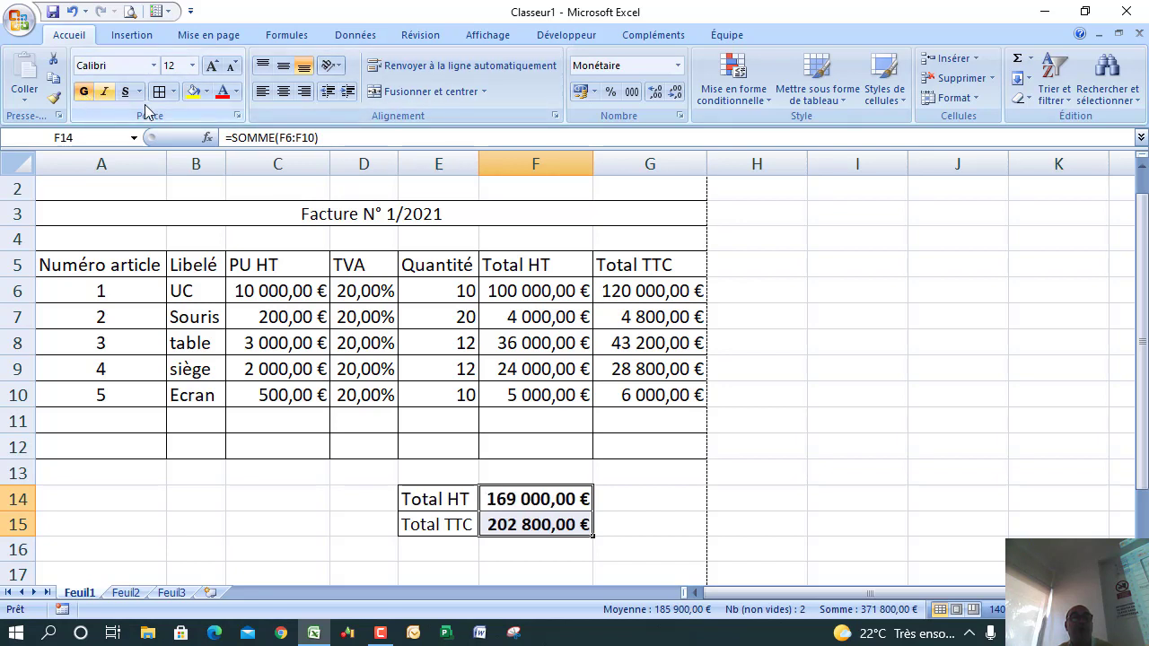
pyautogui.click(237, 93)
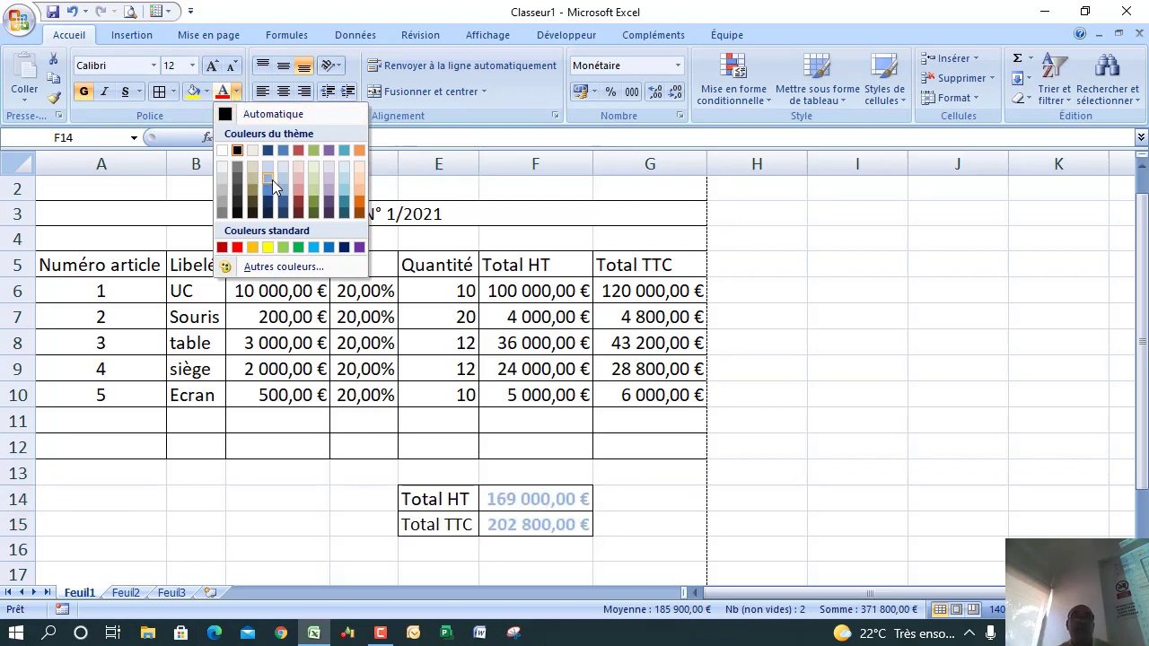
pyautogui.click(344, 247)
pyautogui.click(705, 541)
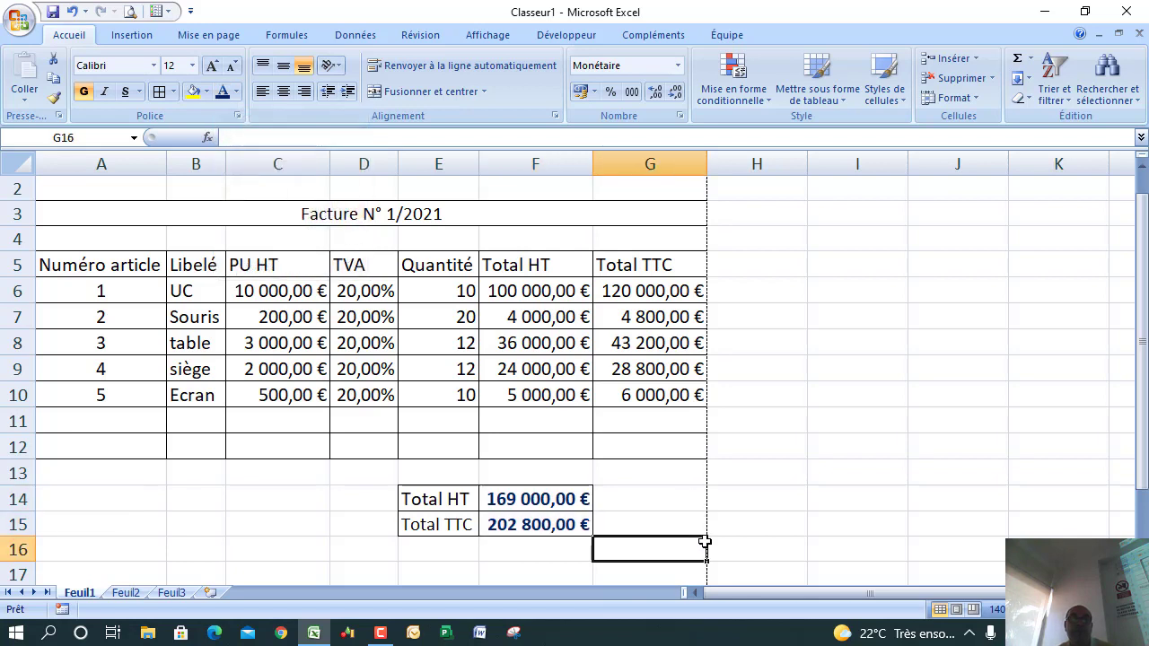
# Step: Color the labels "Total HT" and "Total TTC" in E14:E15 standard blue
pyautogui.moveTo(457, 501); pyautogui.dragTo(457, 525)
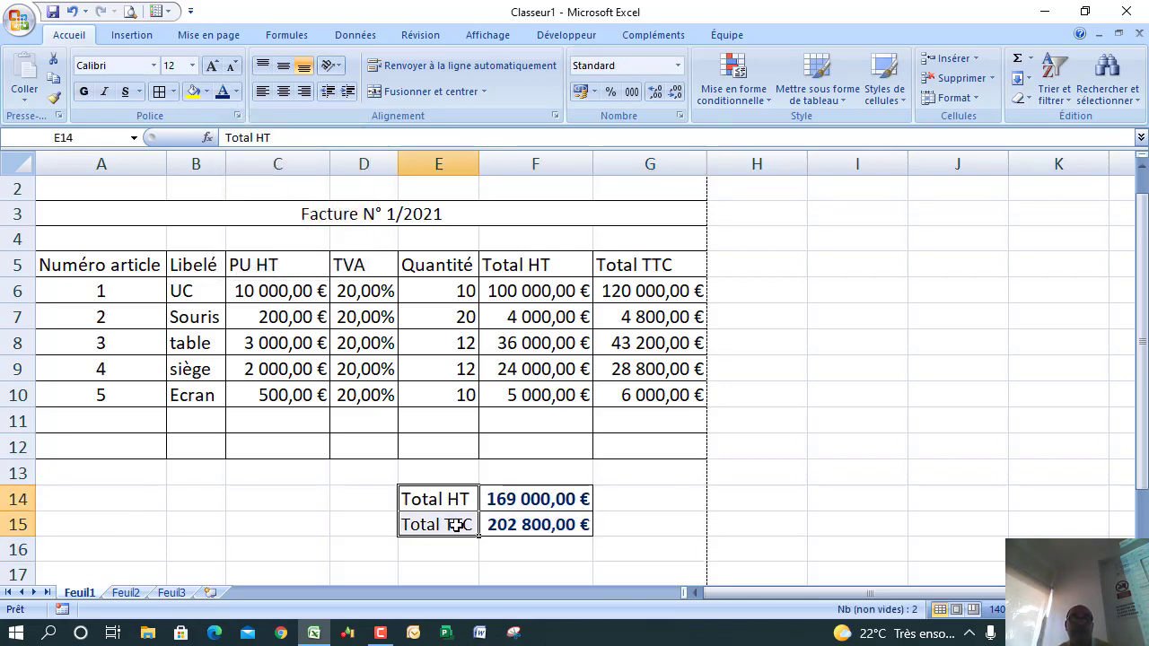
pyautogui.click(235, 91)
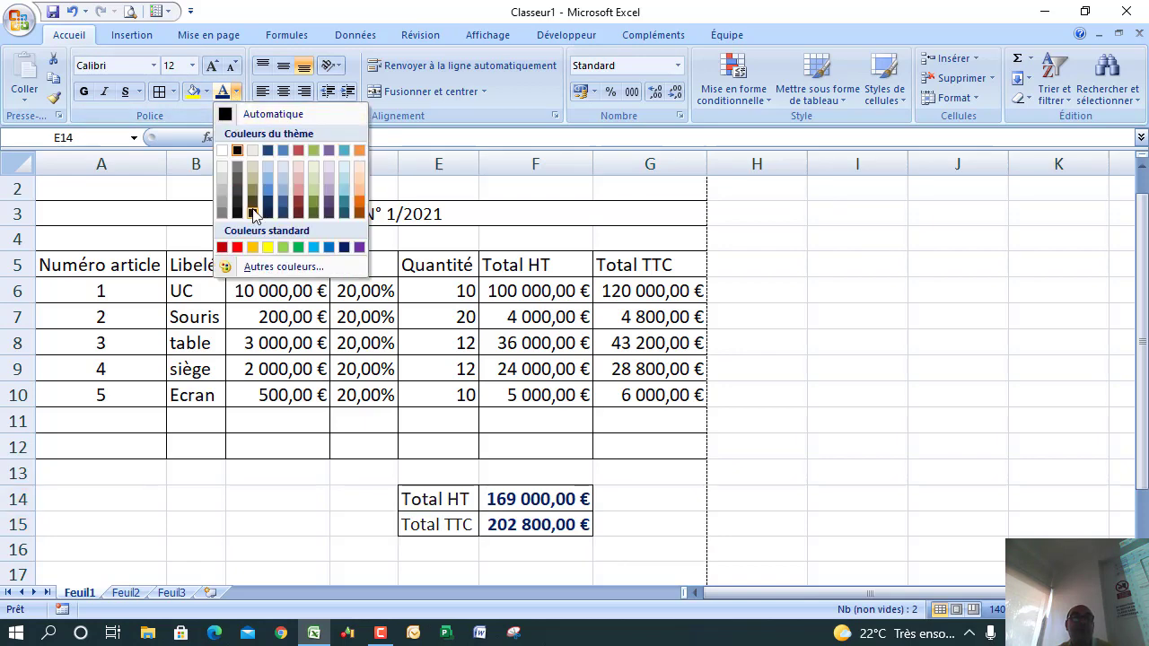
pyautogui.click(329, 247)
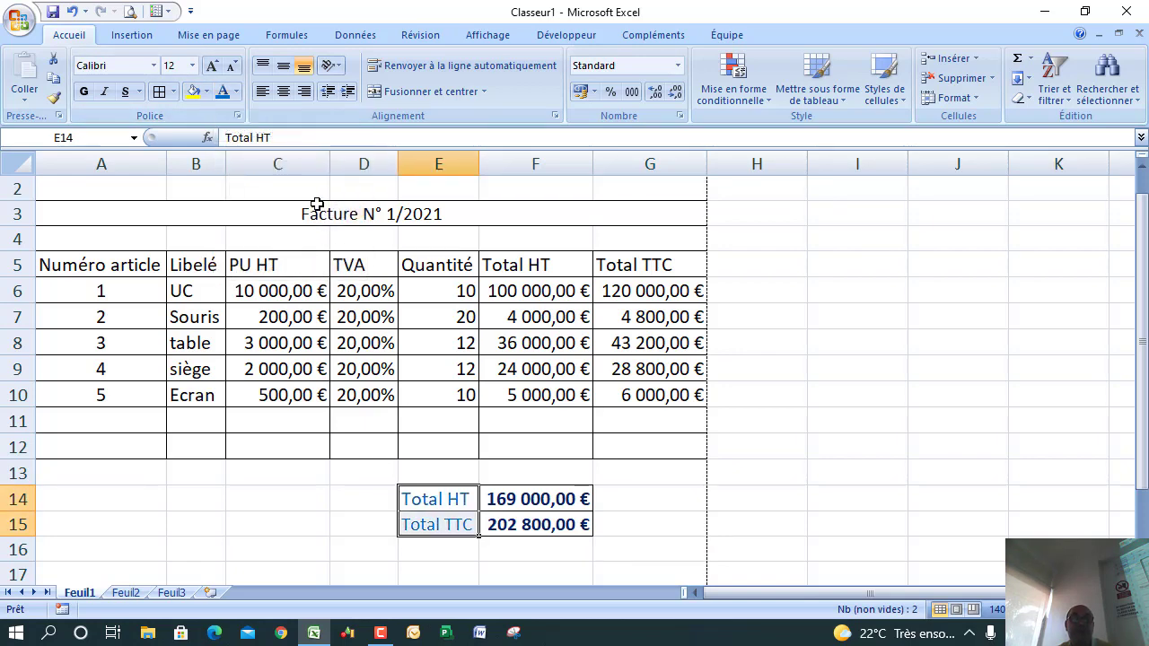
pyautogui.click(276, 465)
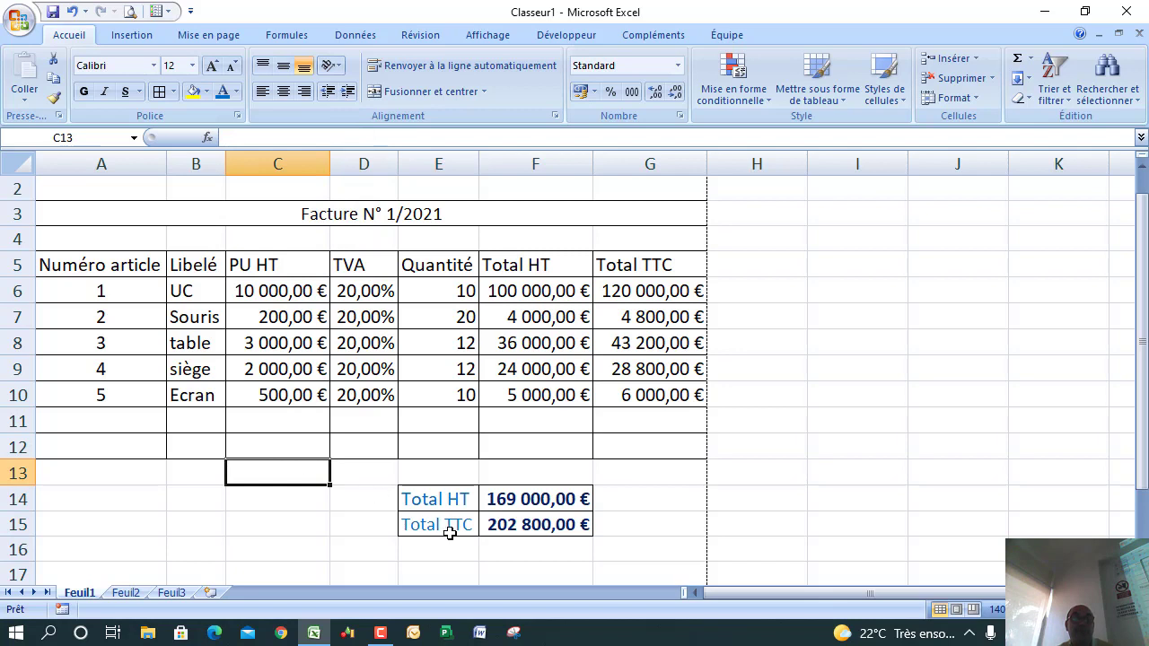
# Step: Fill the merged invoice title cell in row 3 with a light aqua theme color
pyautogui.click(268, 208)
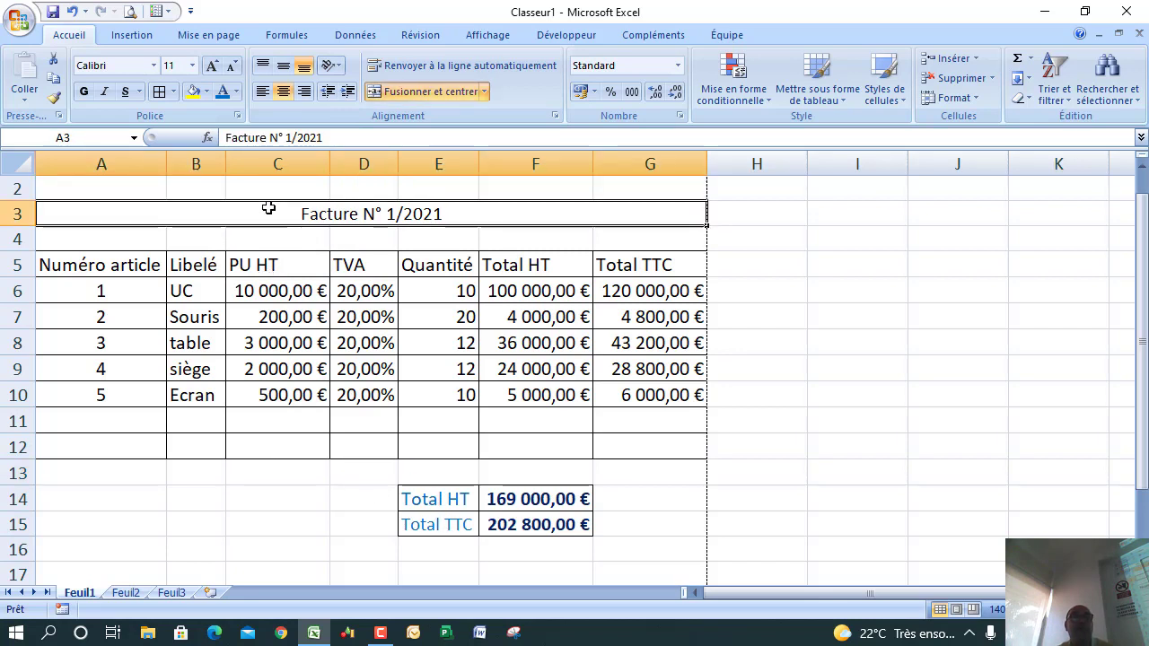
pyautogui.click(193, 92)
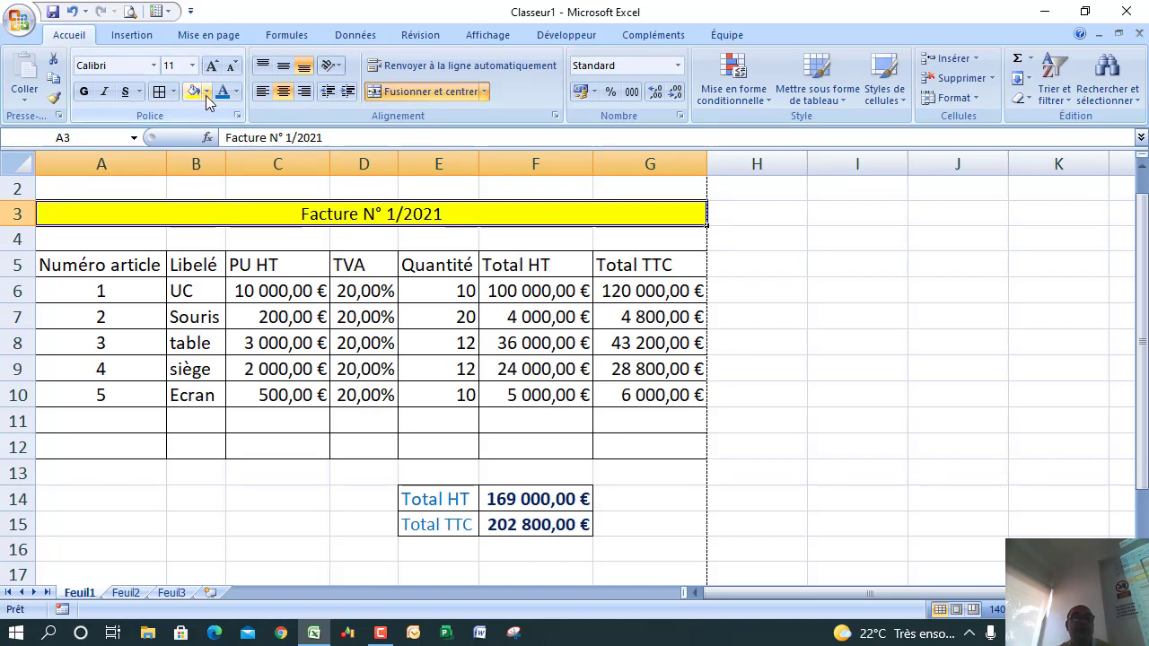
pyautogui.click(207, 92)
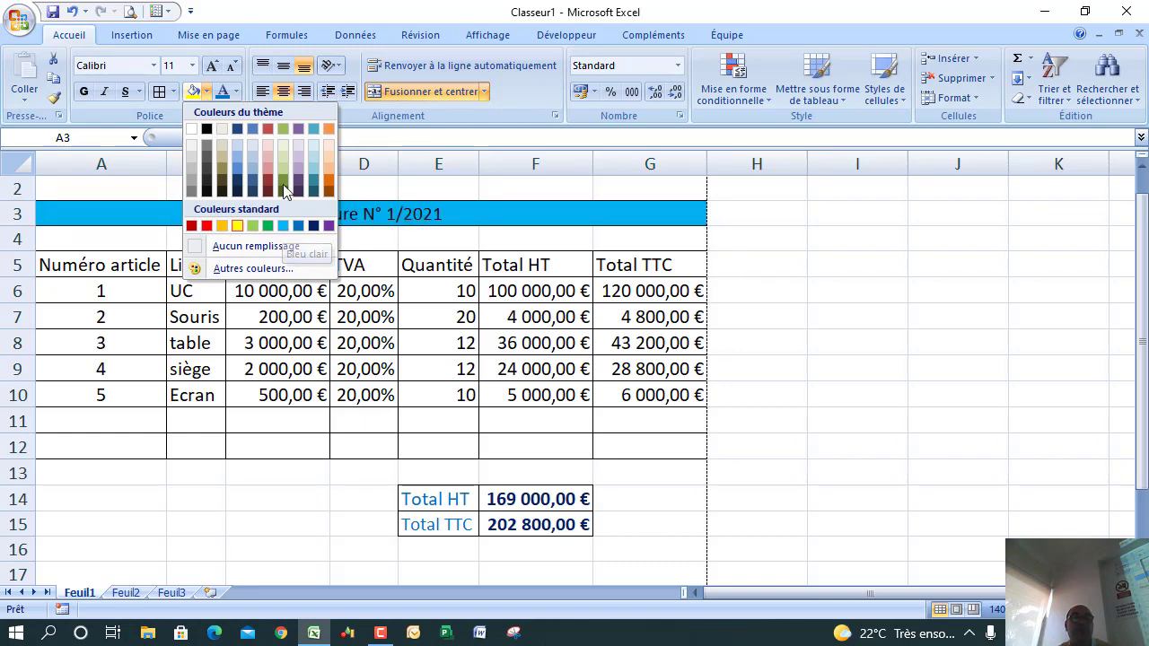
pyautogui.click(315, 162)
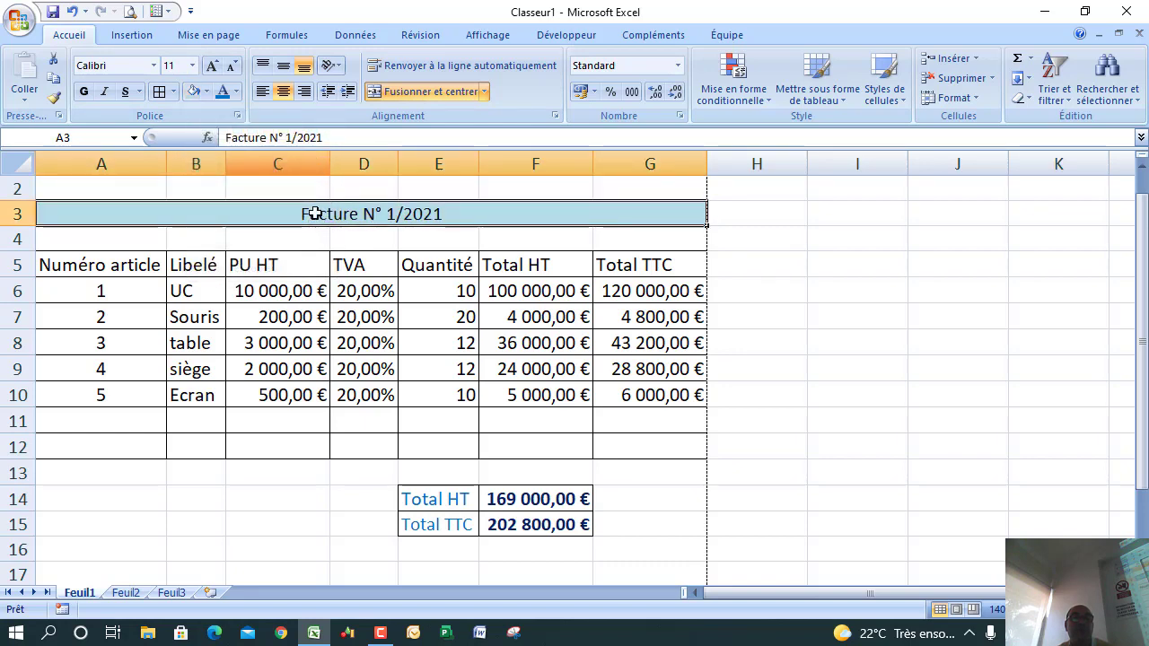
pyautogui.click(291, 241)
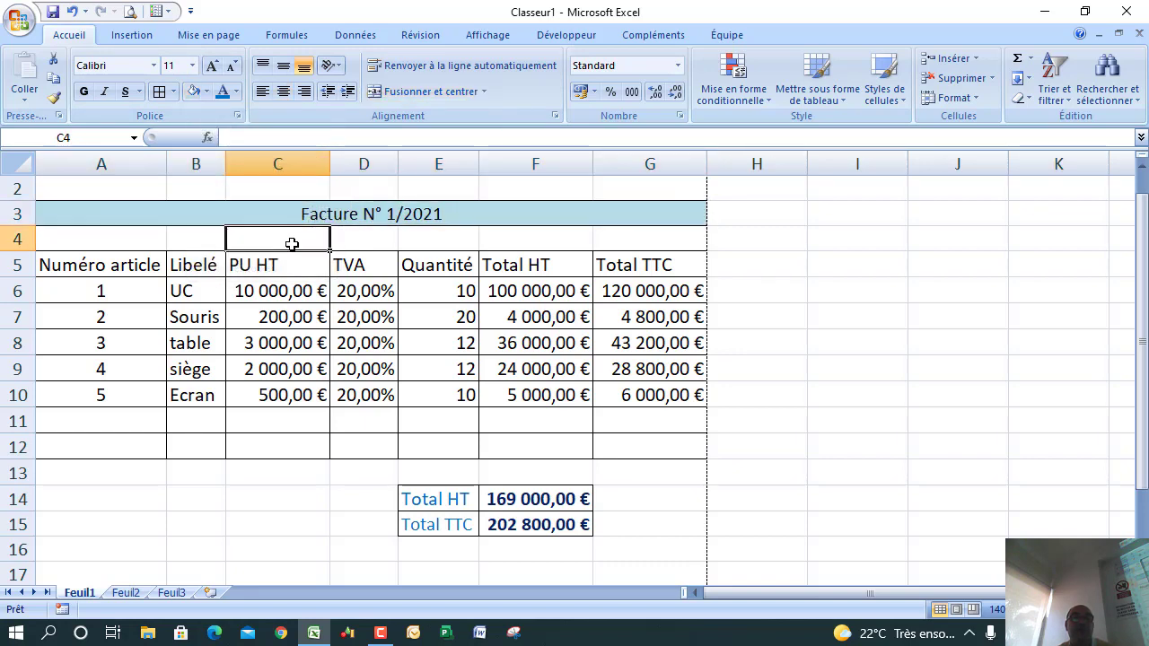
pyautogui.click(153, 212)
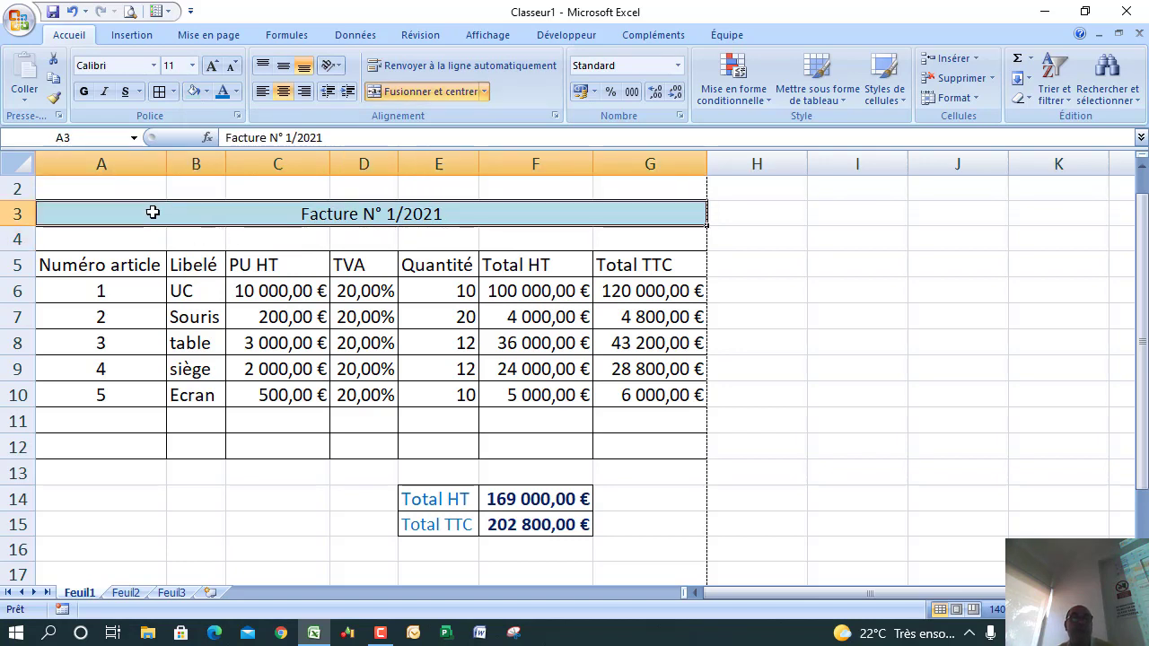
# Step: Open the cell format settings for the table headings A5:G5 and choose the Algerian font
pyautogui.moveTo(114, 265); pyautogui.dragTo(656, 268)
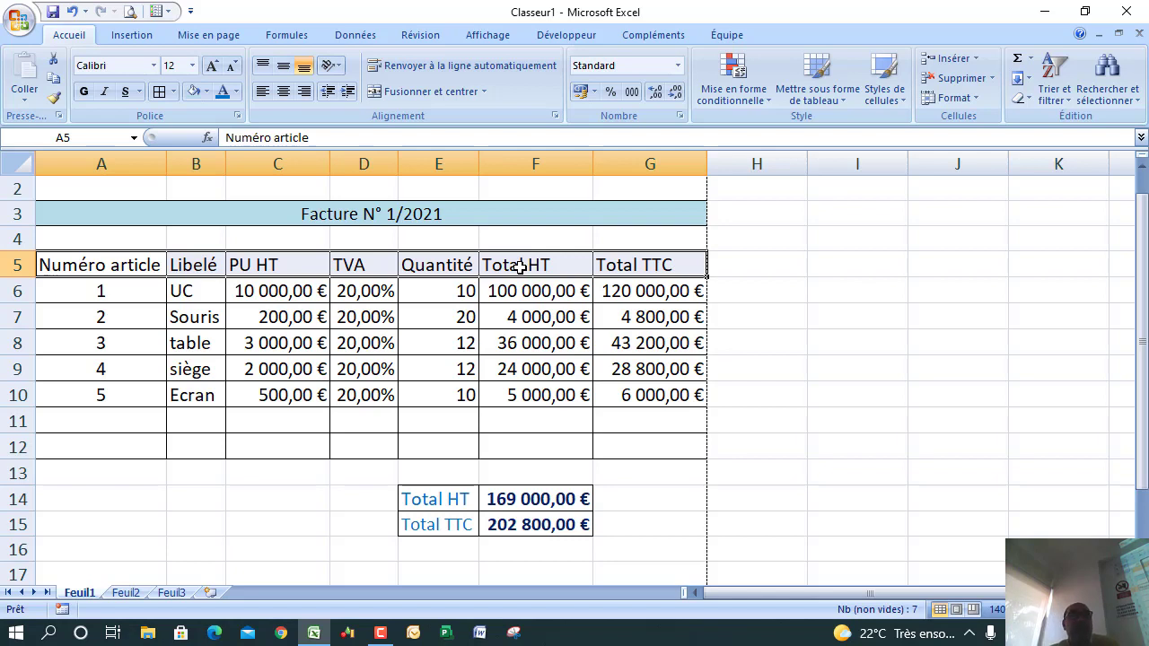
pyautogui.rightClick(520, 266)
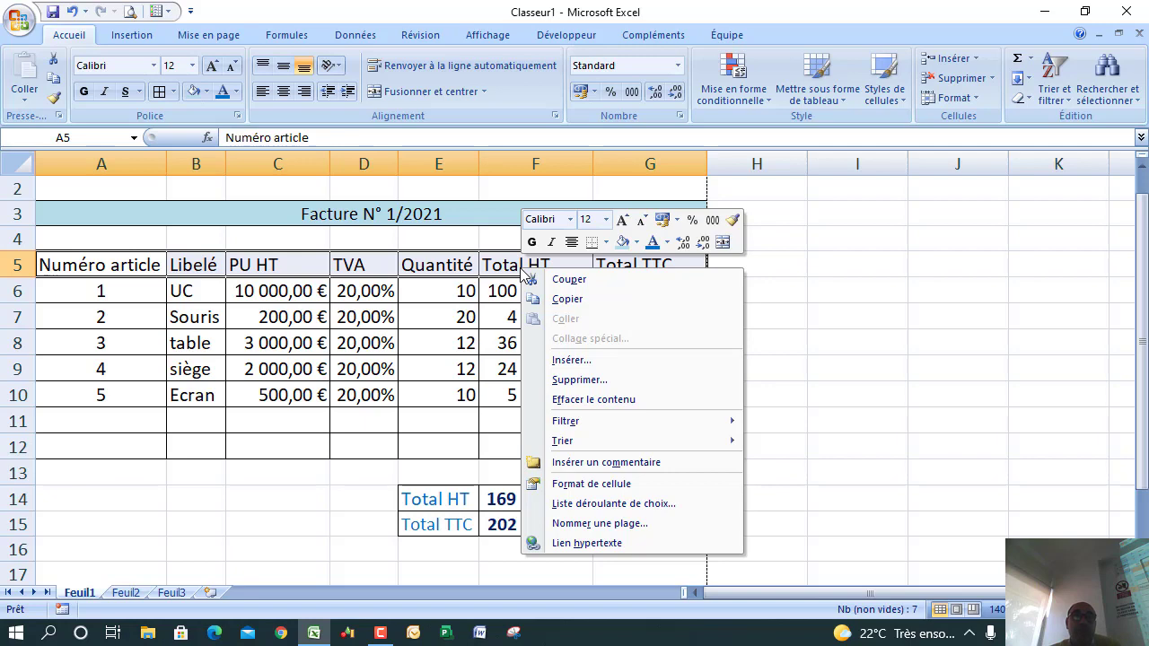
pyautogui.click(577, 486)
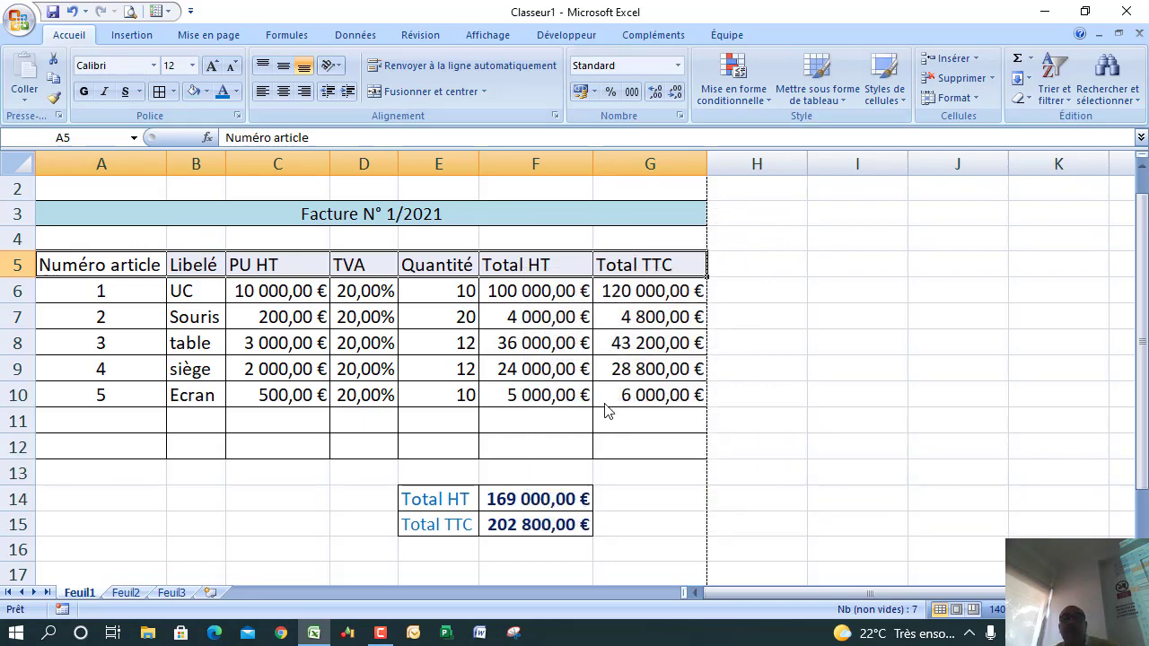
pyautogui.moveTo(662, 232); pyautogui.dragTo(808, 144)
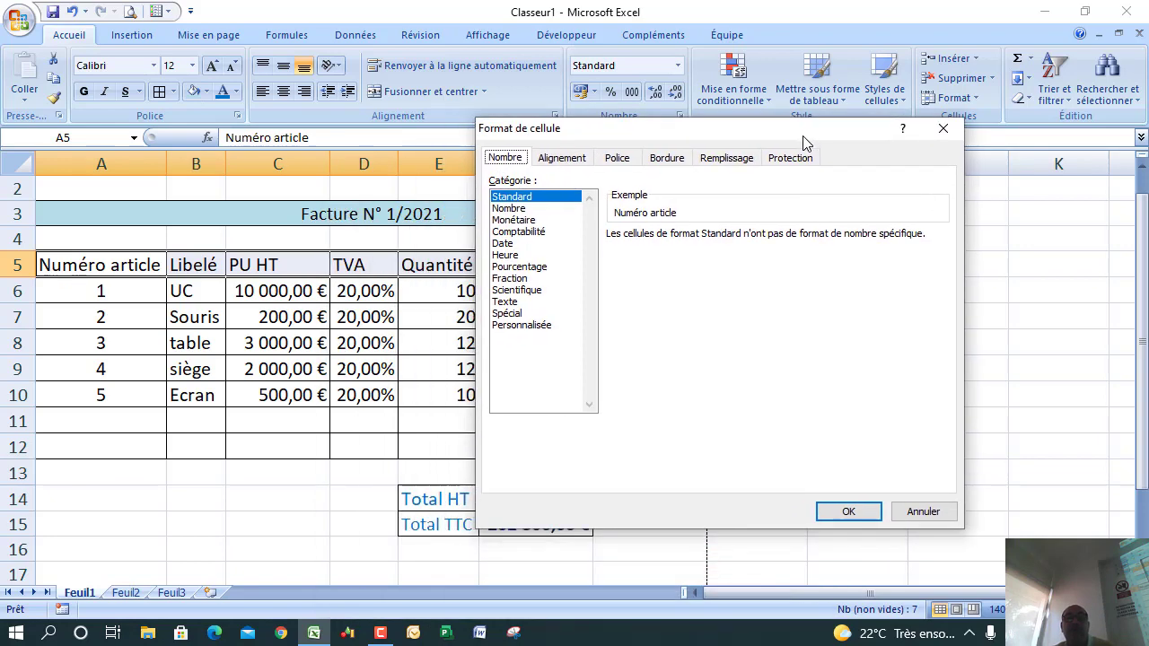
pyautogui.click(561, 158)
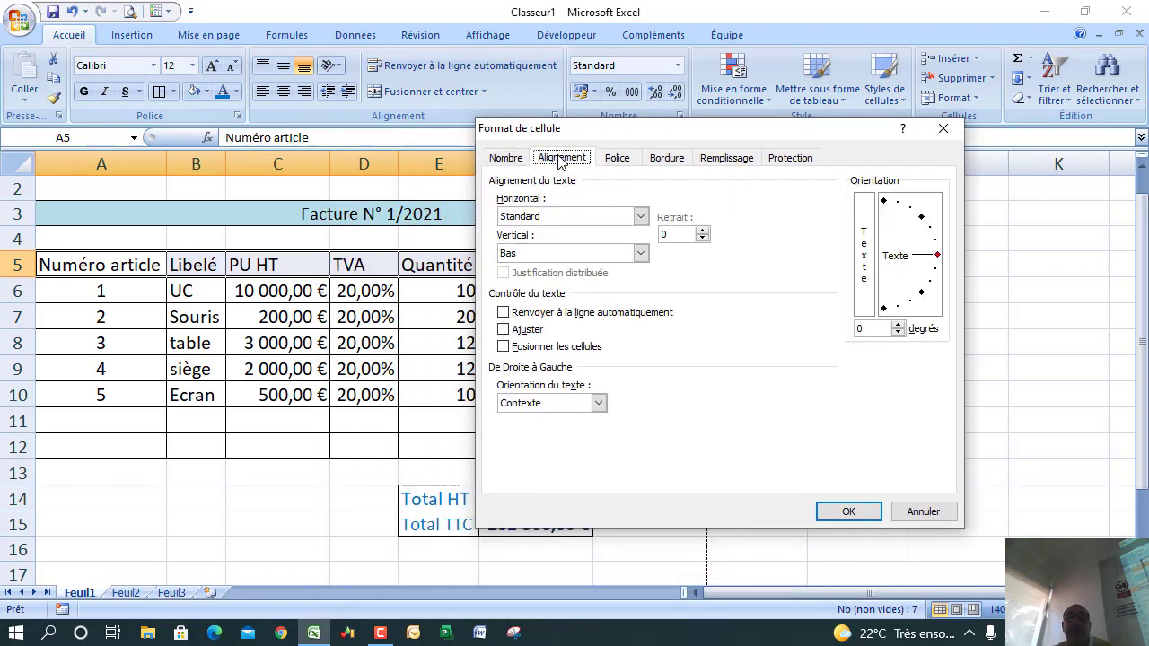
pyautogui.click(618, 159)
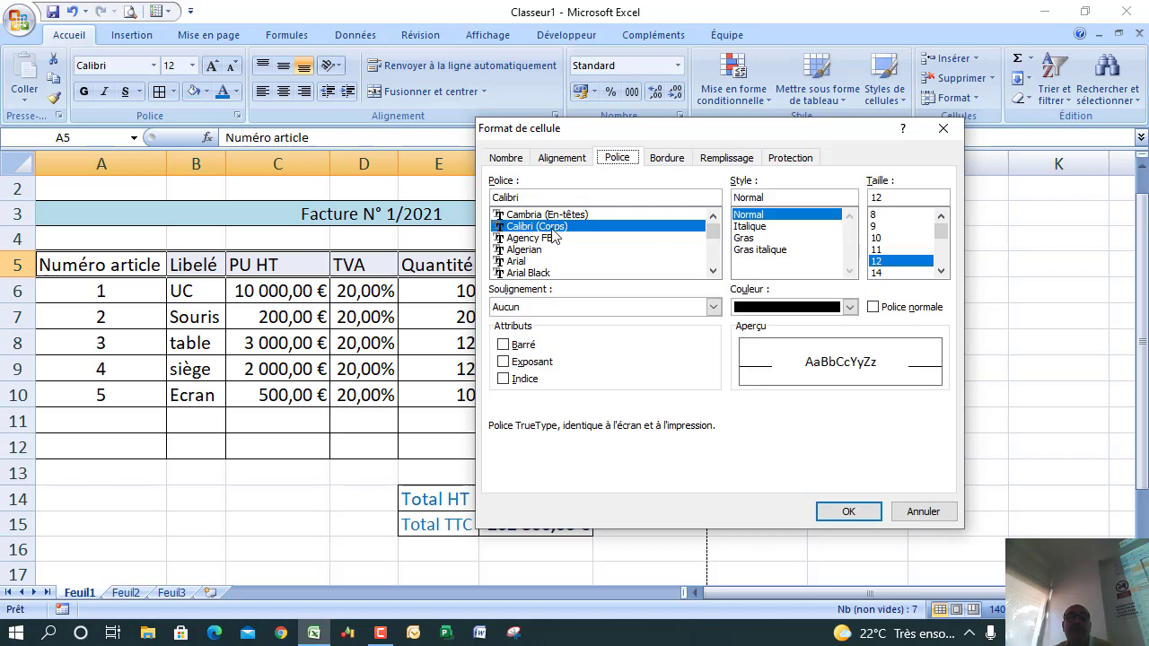
pyautogui.click(544, 253)
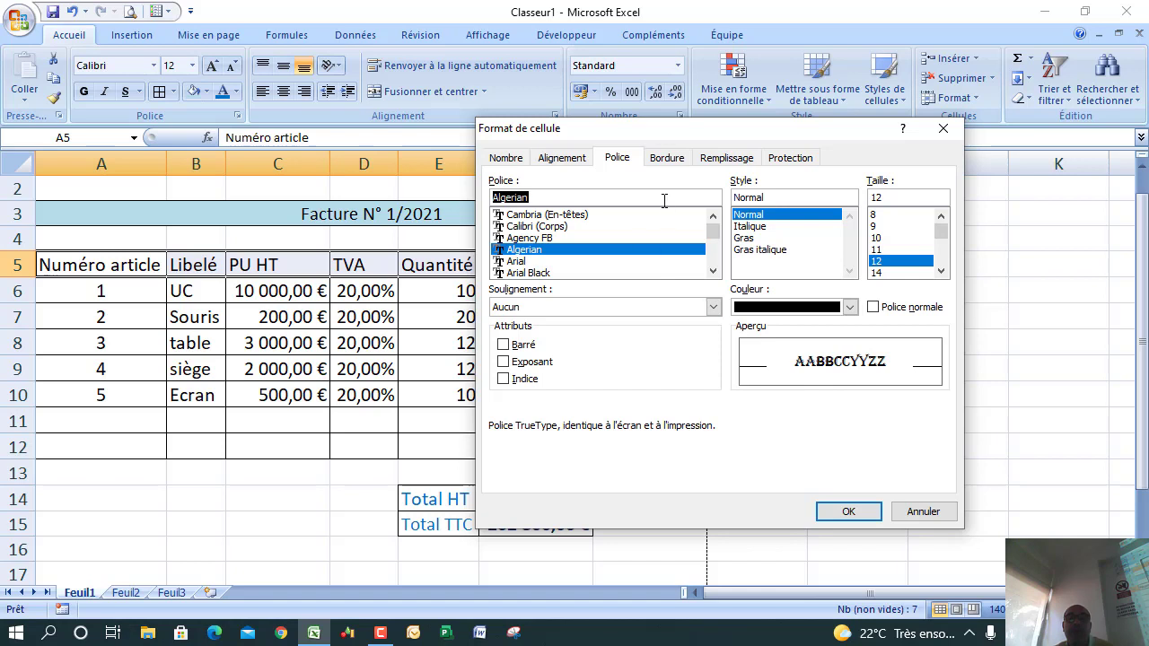
# Step: Set a double-line border on the top, bottom, left and right edges of the heading row
pyautogui.click(665, 159)
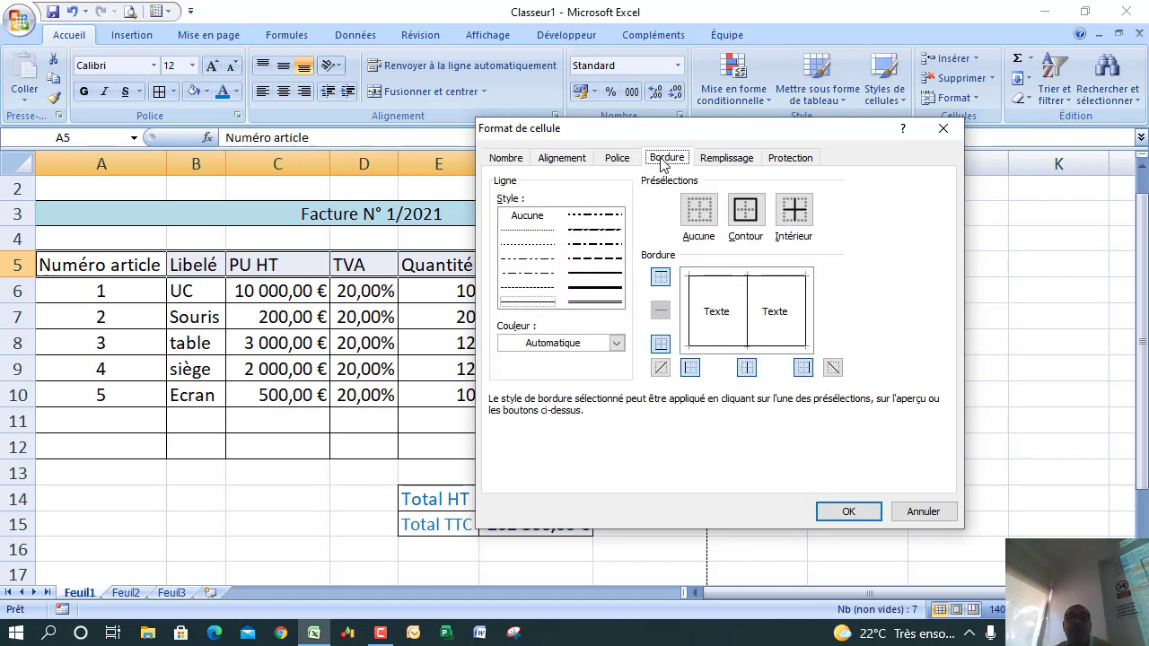
pyautogui.click(725, 278)
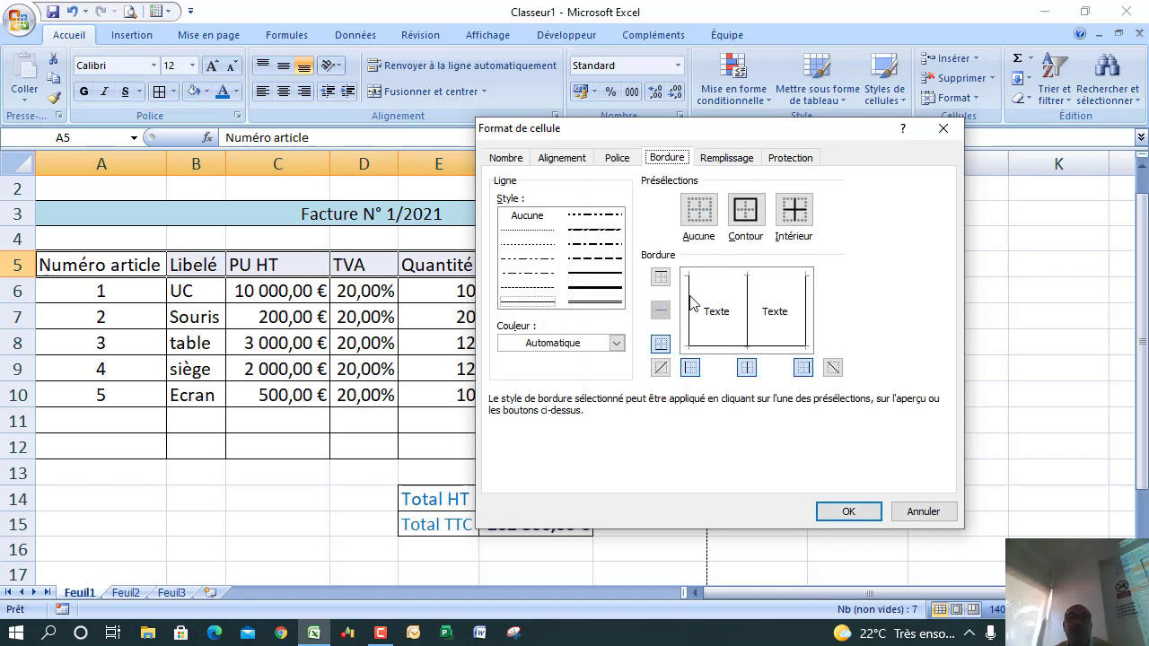
pyautogui.click(691, 305)
pyautogui.click(691, 327)
pyautogui.click(717, 280)
pyautogui.click(588, 303)
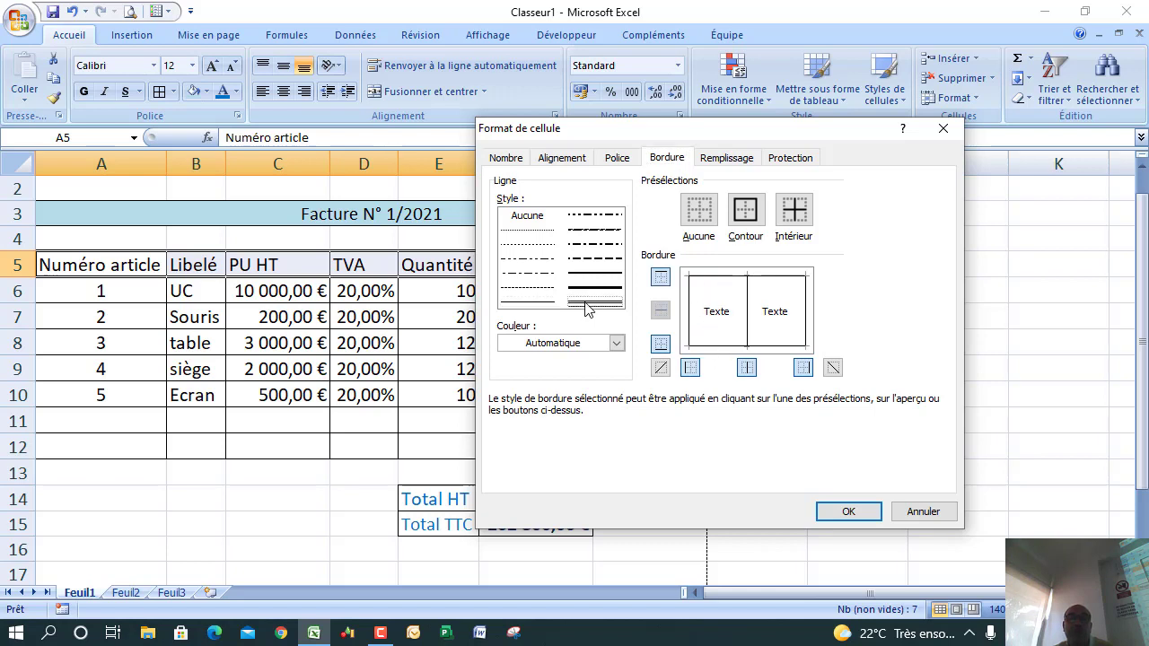
pyautogui.click(727, 283)
pyautogui.click(803, 306)
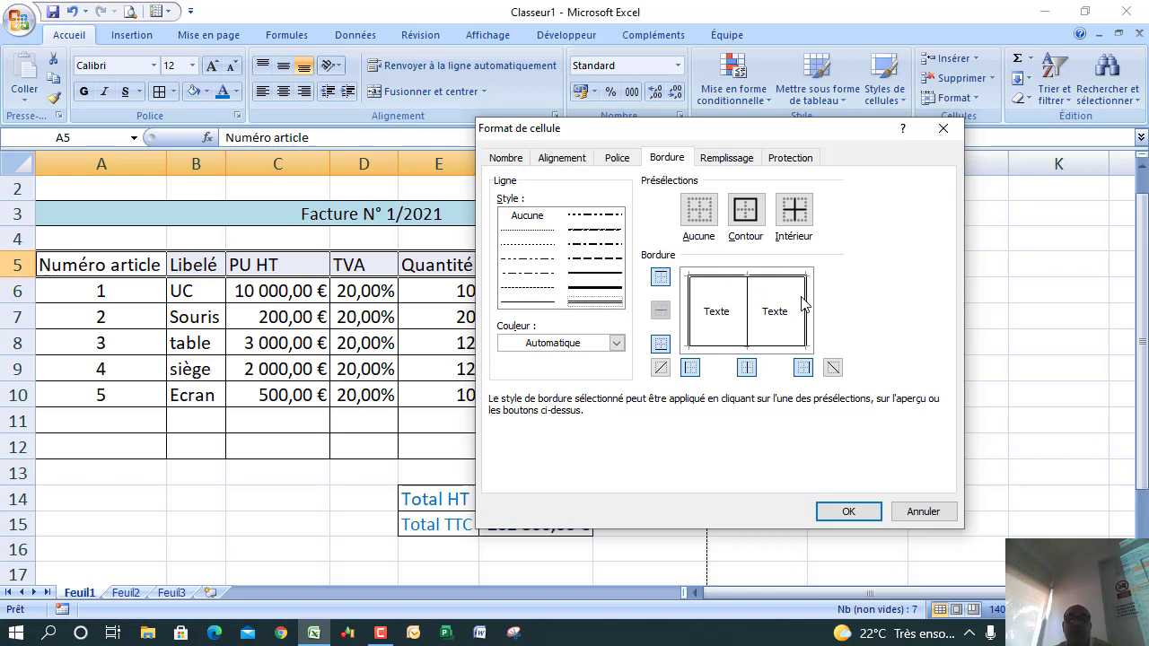
pyautogui.click(757, 349)
# Step: Give the heading cells A5:G5 a two-colour gradient fill of type "Du centre"
pyautogui.click(723, 159)
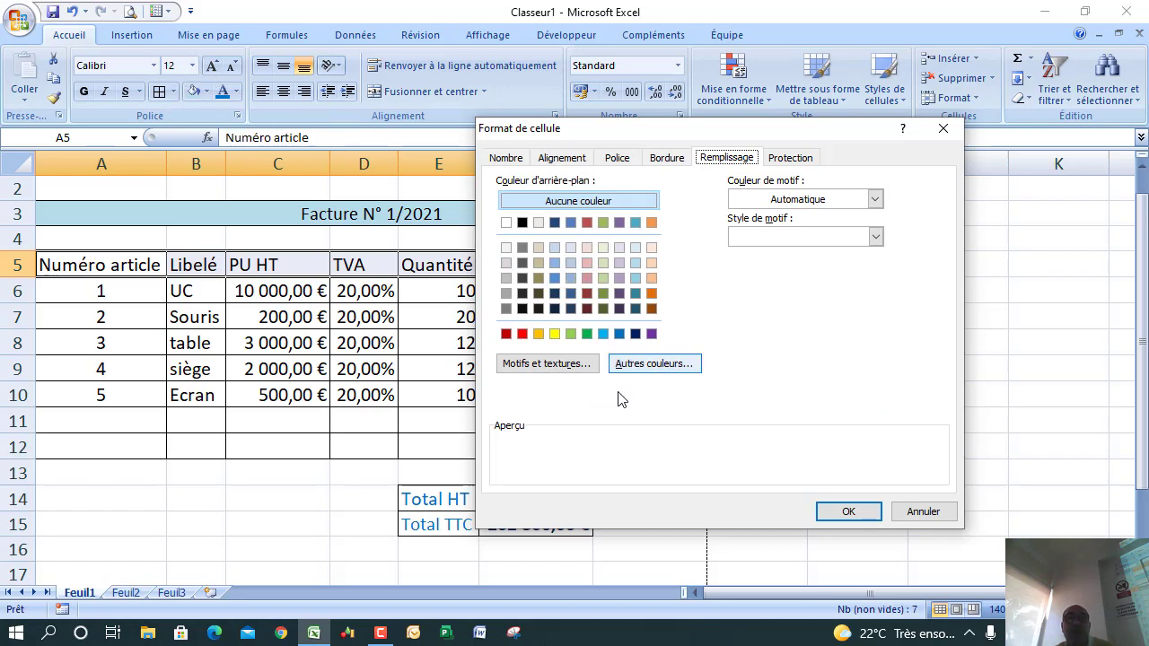
pyautogui.click(558, 366)
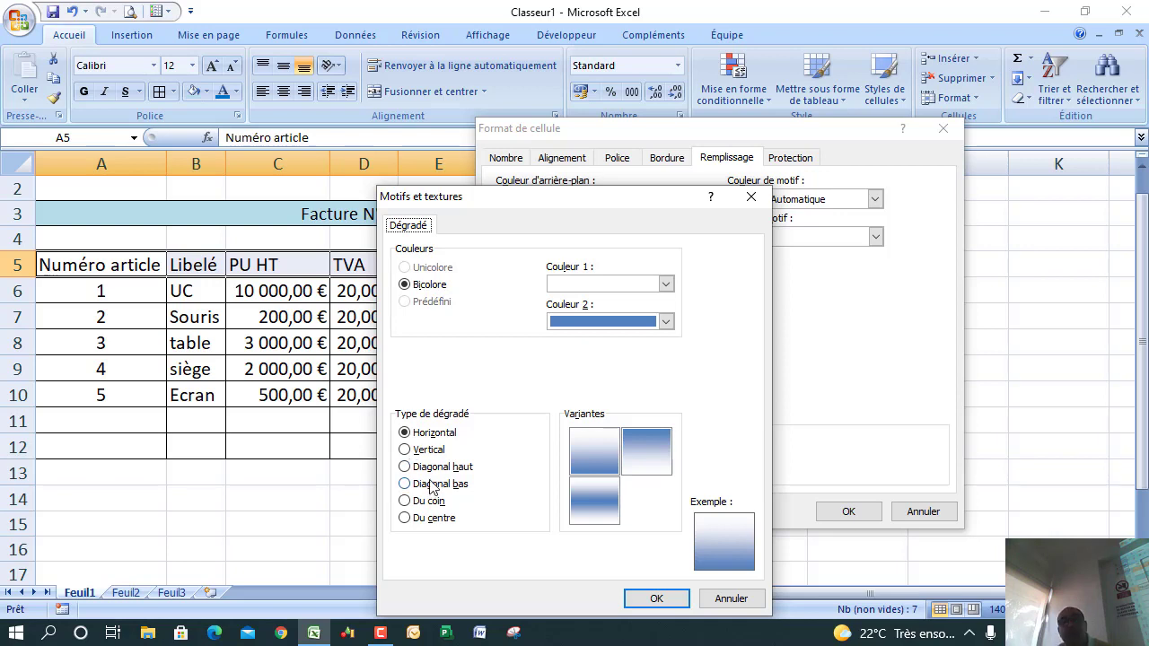
pyautogui.click(406, 450)
pyautogui.click(406, 466)
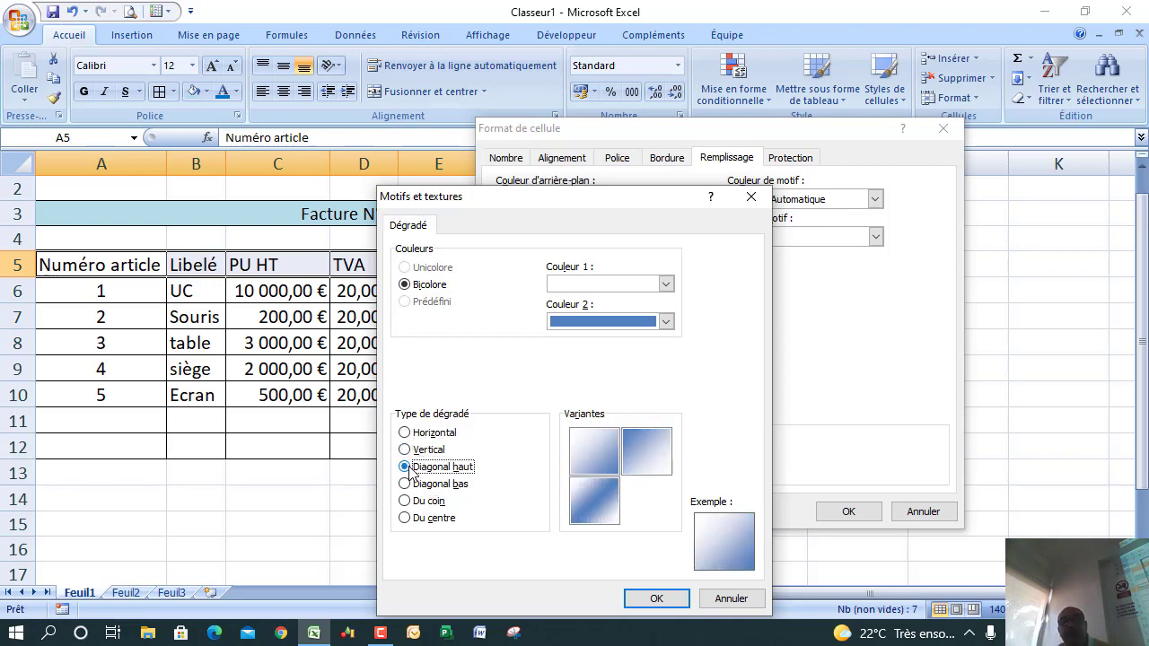
pyautogui.click(406, 484)
pyautogui.click(405, 502)
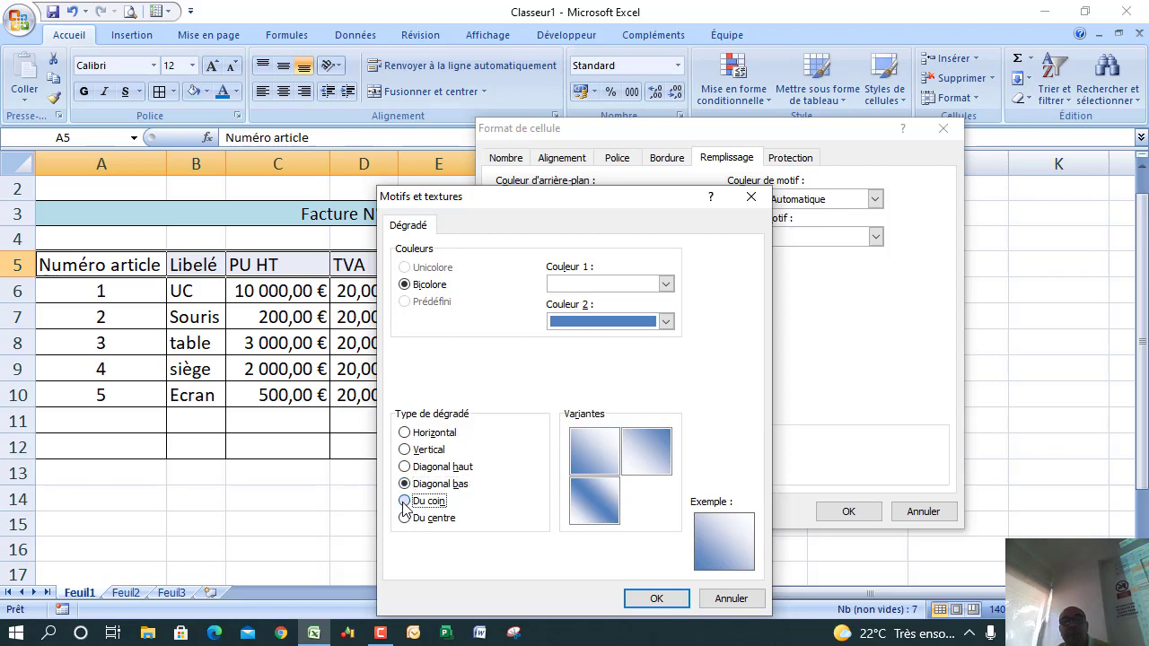
pyautogui.click(404, 519)
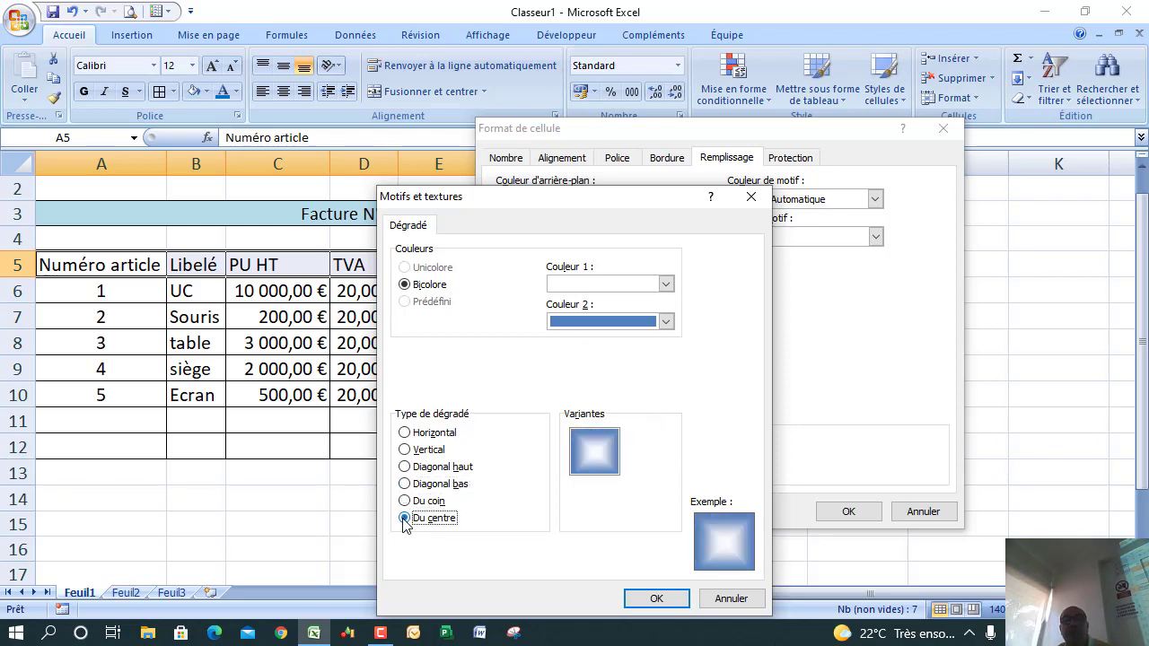
# Step: Set the gradient's first colour to the light beige theme colour and the second to standard light blue, and apply the cell format
pyautogui.click(666, 284)
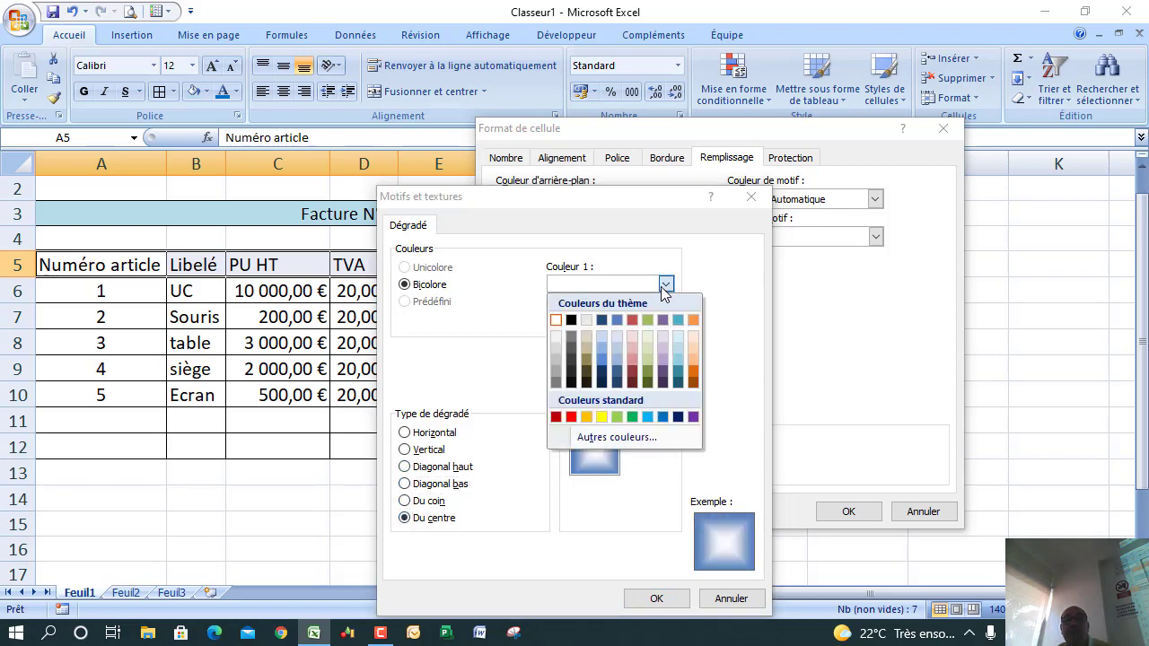
pyautogui.click(587, 321)
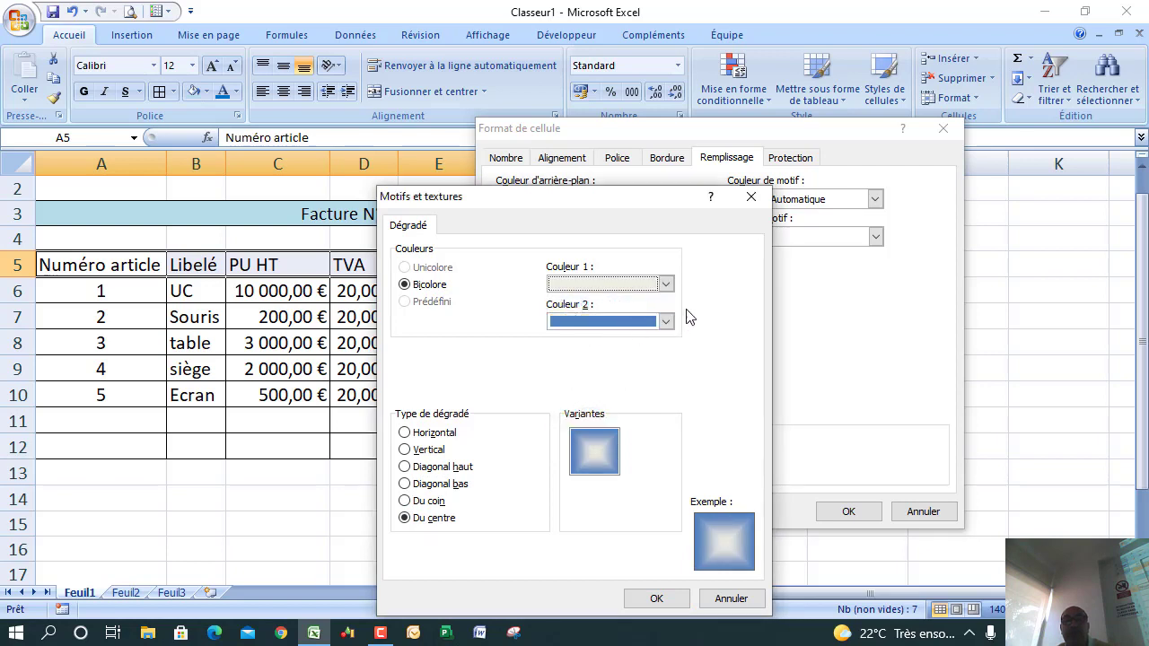
pyautogui.click(668, 320)
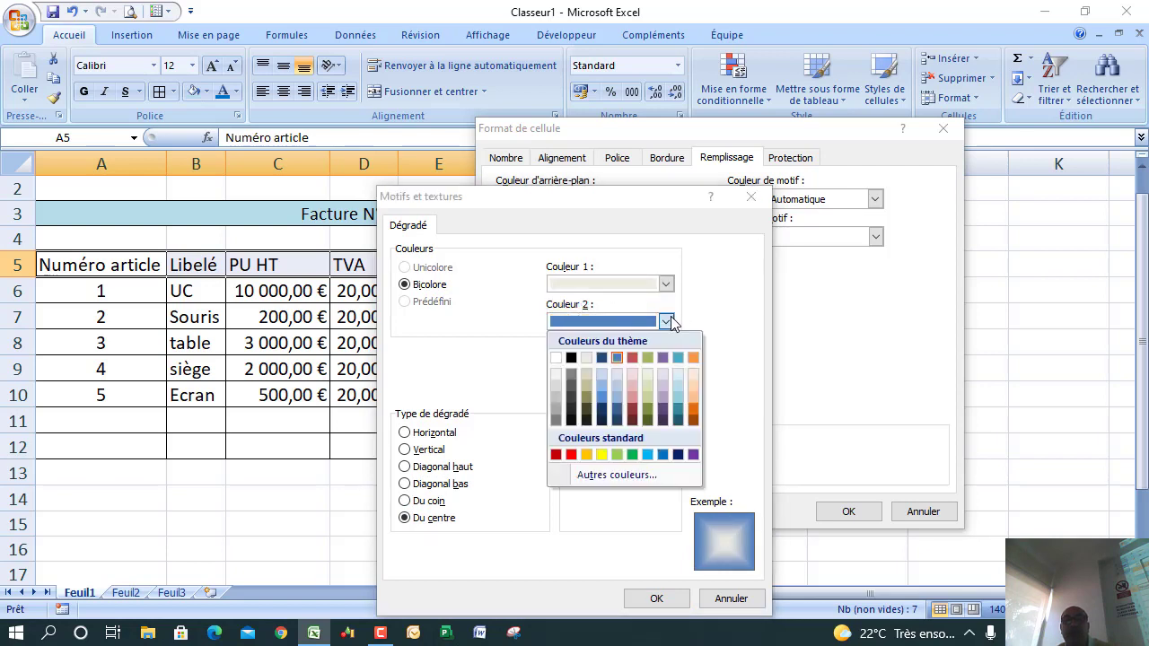
pyautogui.click(571, 456)
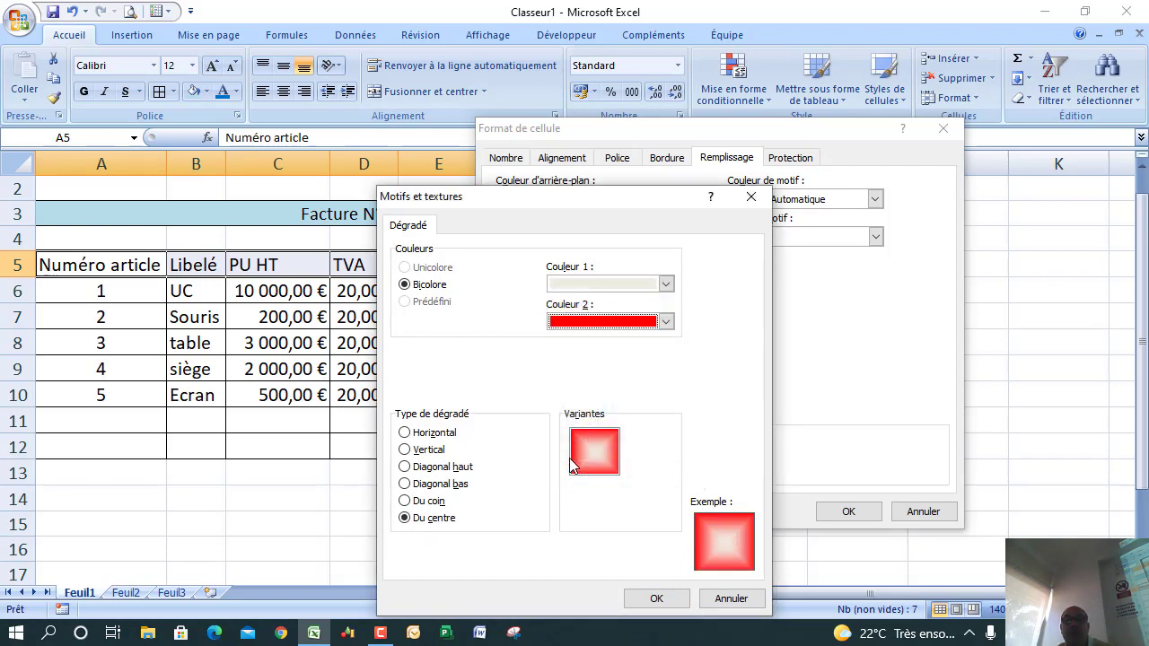
pyautogui.click(667, 321)
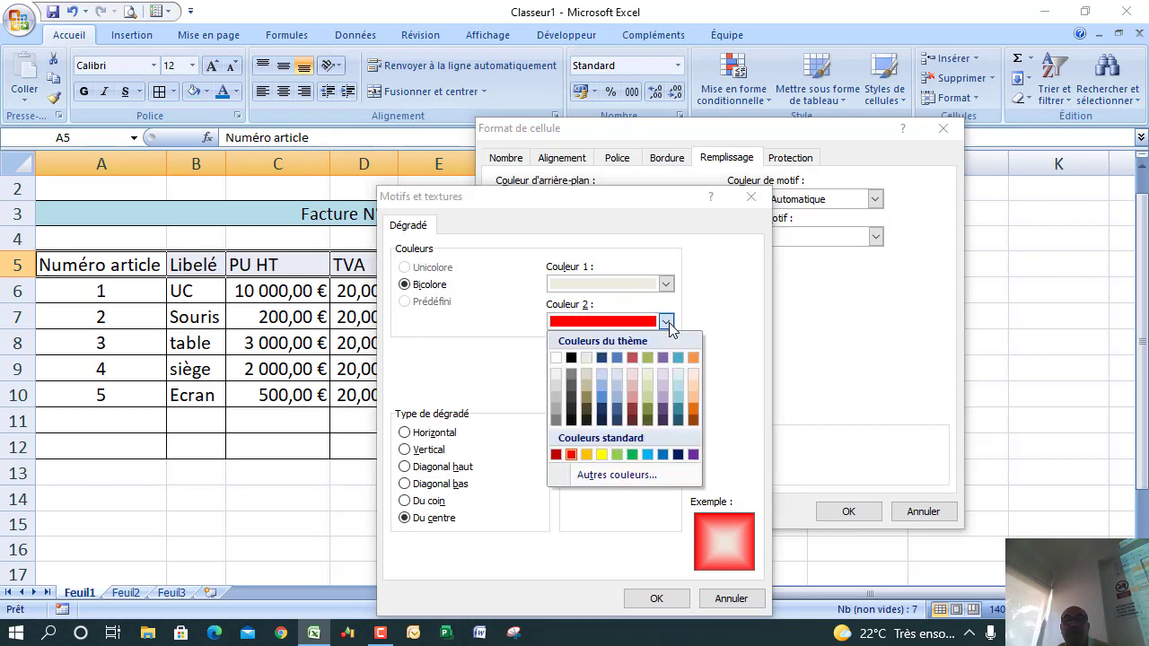
pyautogui.click(648, 456)
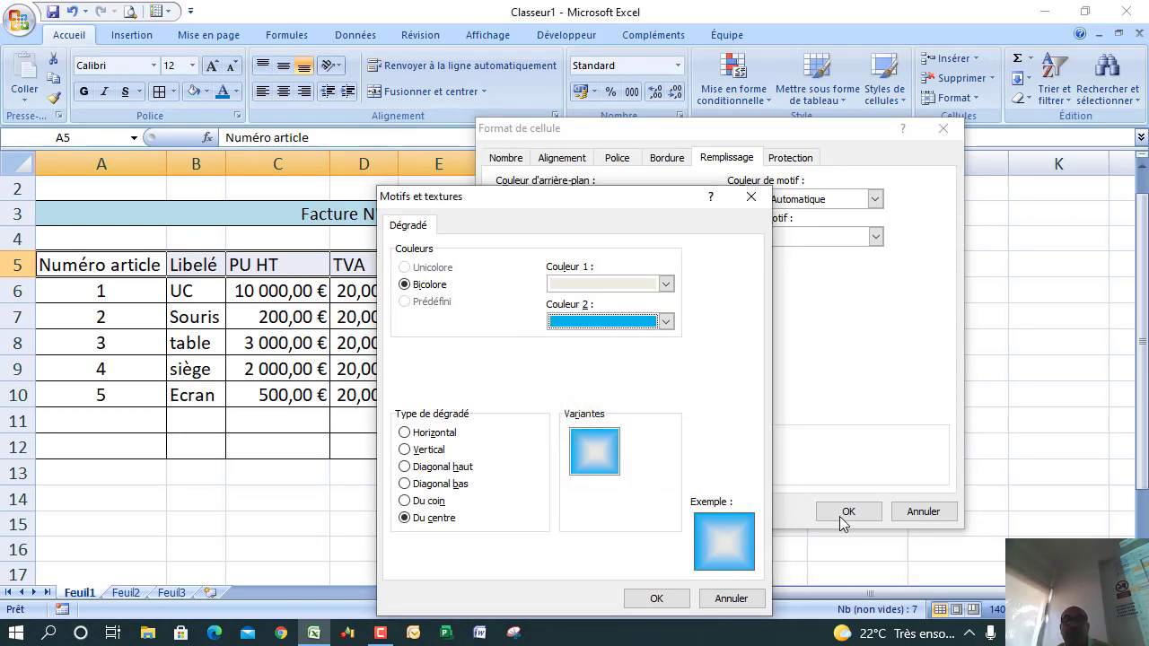
pyautogui.click(657, 599)
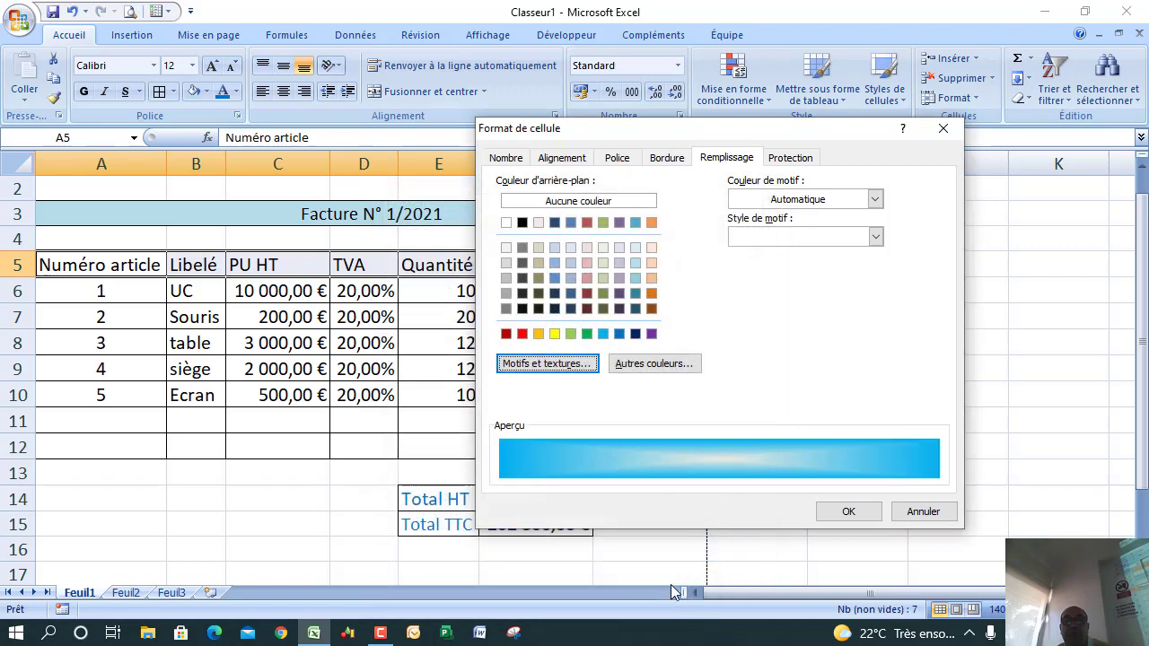
pyautogui.click(853, 512)
pyautogui.click(866, 363)
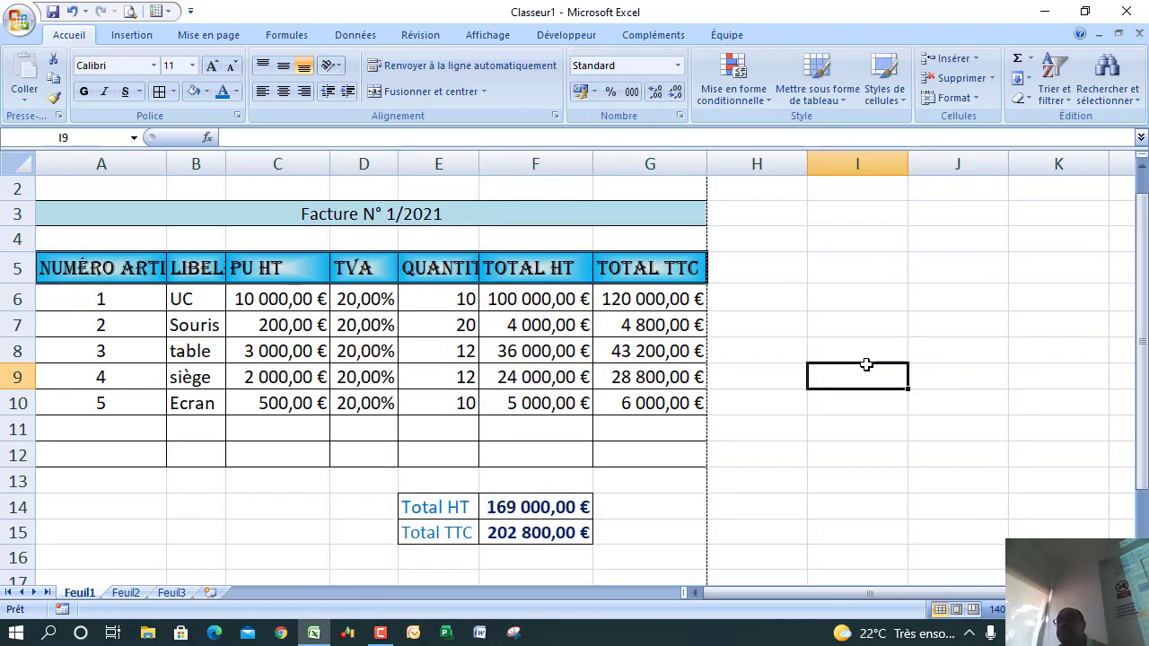
# Step: AutoFit the widths of columns A to G to their contents
pyautogui.moveTo(118, 282); pyautogui.dragTo(118, 308)
pyautogui.click(118, 307)
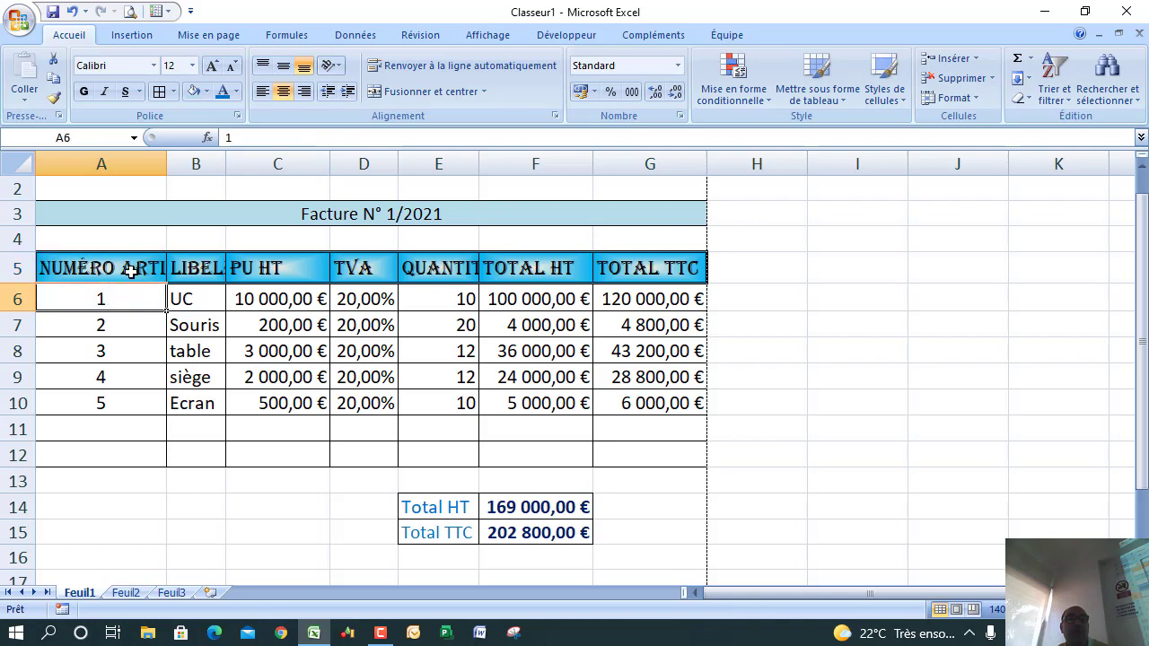
pyautogui.moveTo(132, 166); pyautogui.dragTo(689, 192)
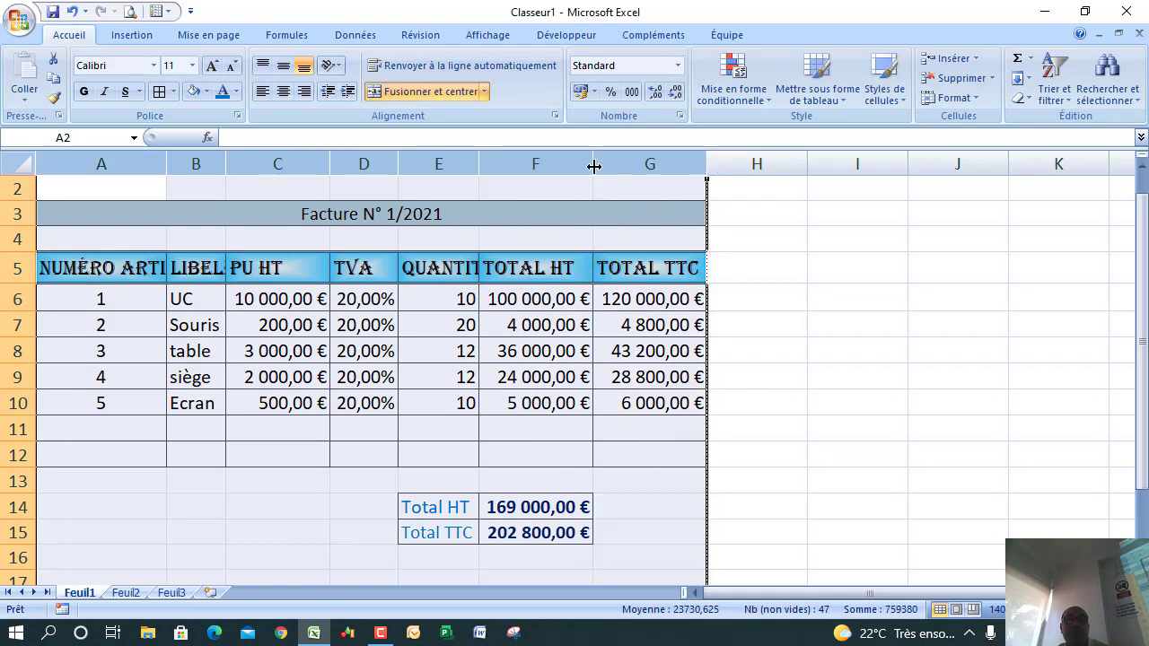
pyautogui.doubleClick(592, 164)
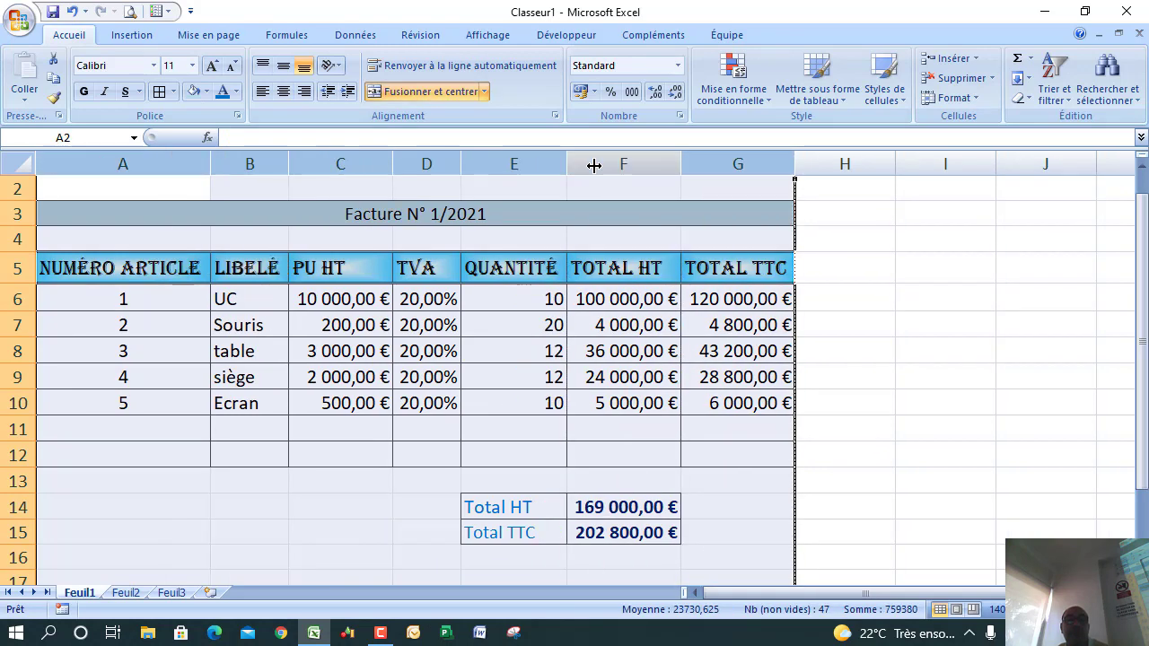
pyautogui.click(921, 368)
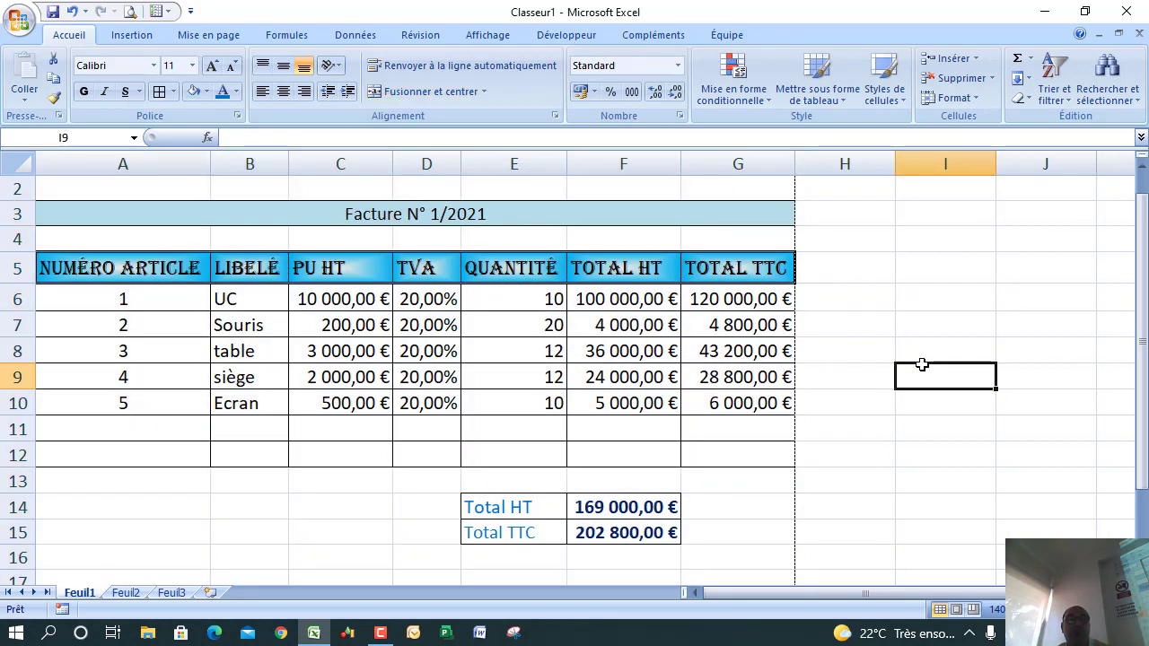
# Step: Copy the formatting of heading cell A5 onto the invoice title in row 3
pyautogui.click(133, 267)
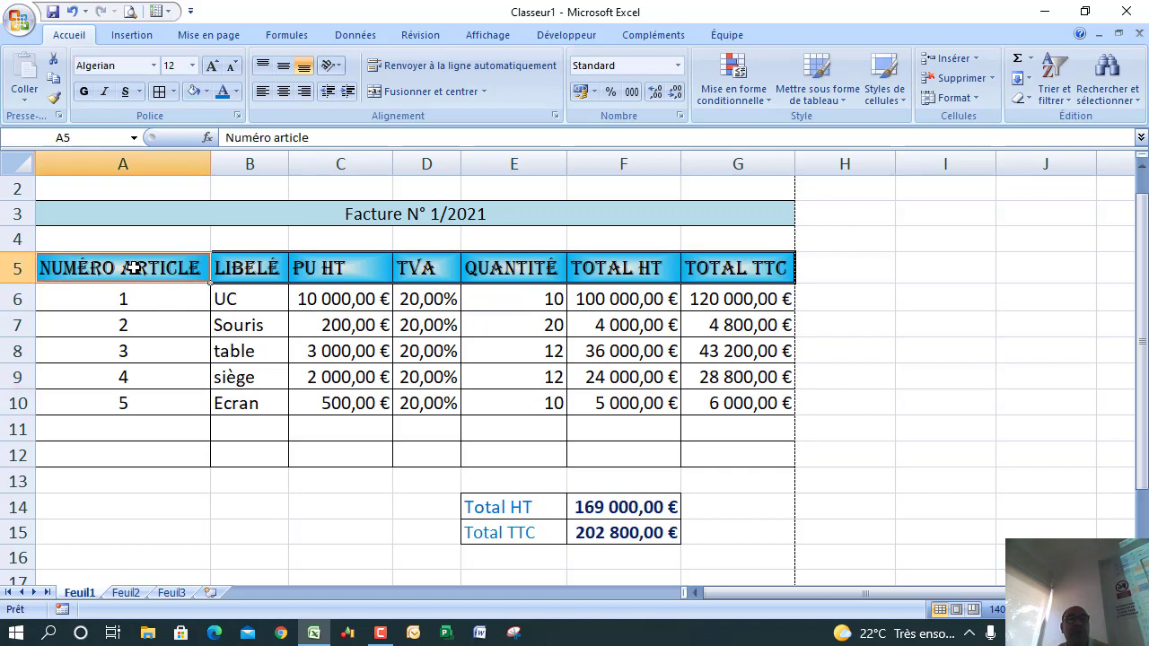
pyautogui.click(195, 219)
pyautogui.click(158, 266)
pyautogui.click(209, 207)
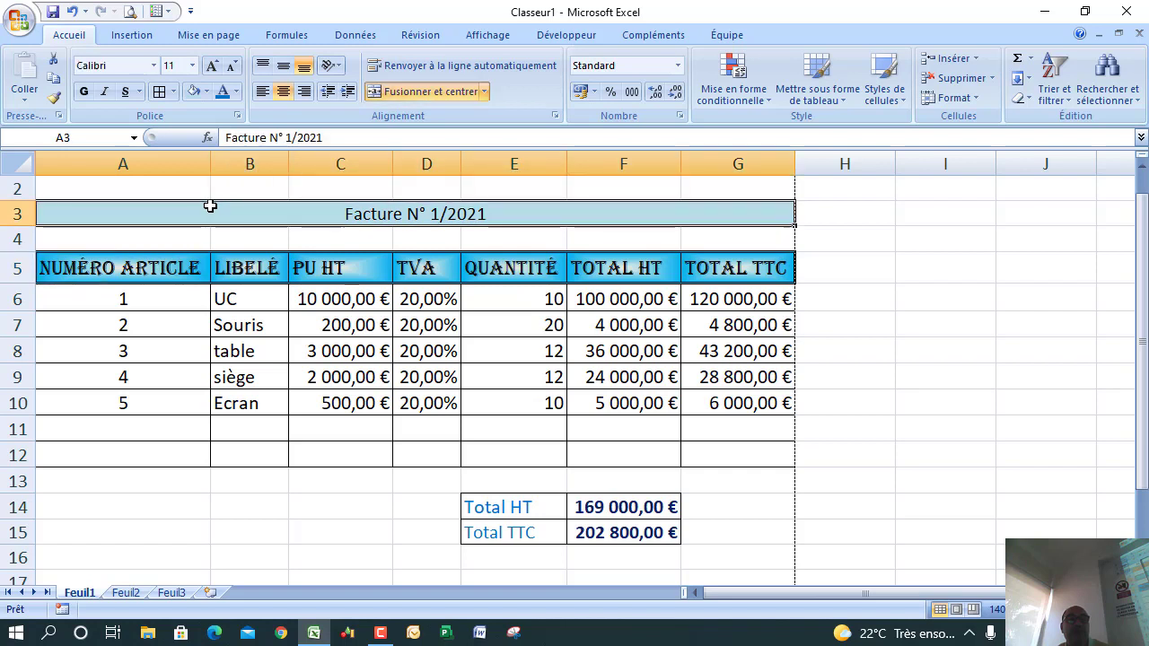
pyautogui.click(163, 270)
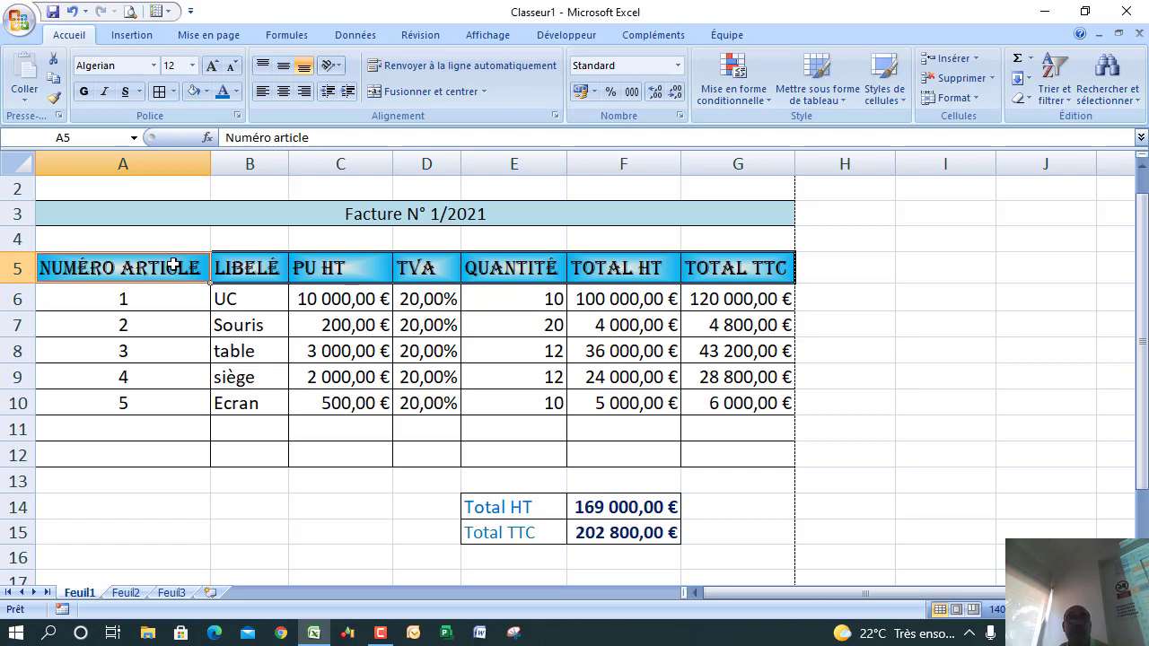
pyautogui.click(58, 94)
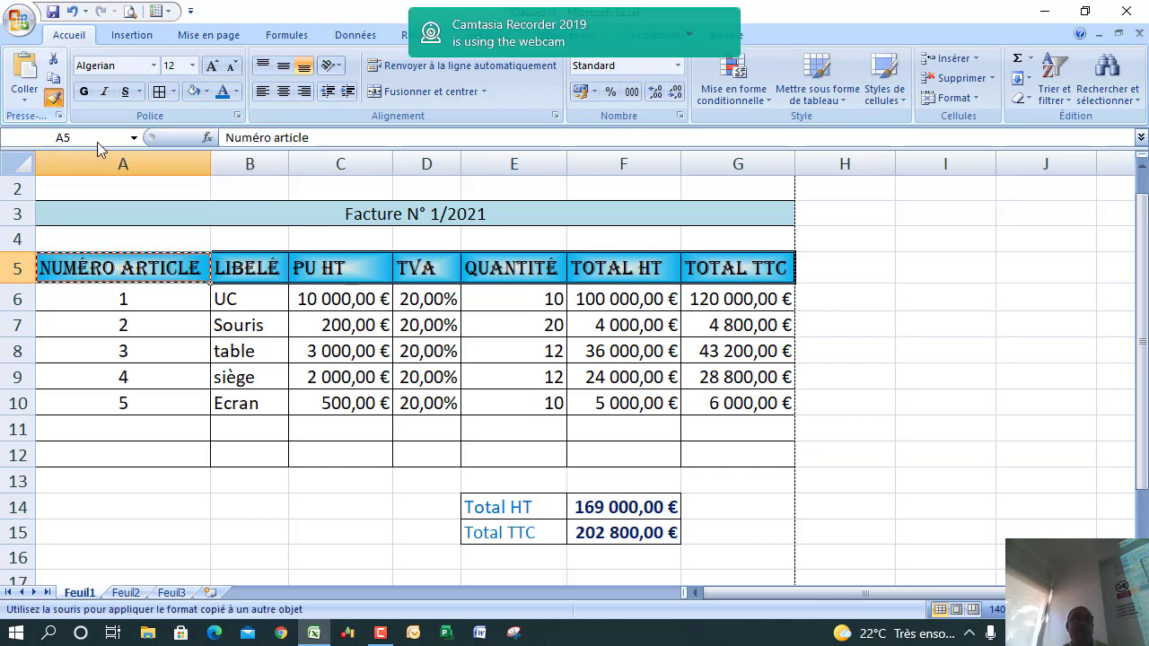
pyautogui.click(172, 214)
pyautogui.click(172, 214)
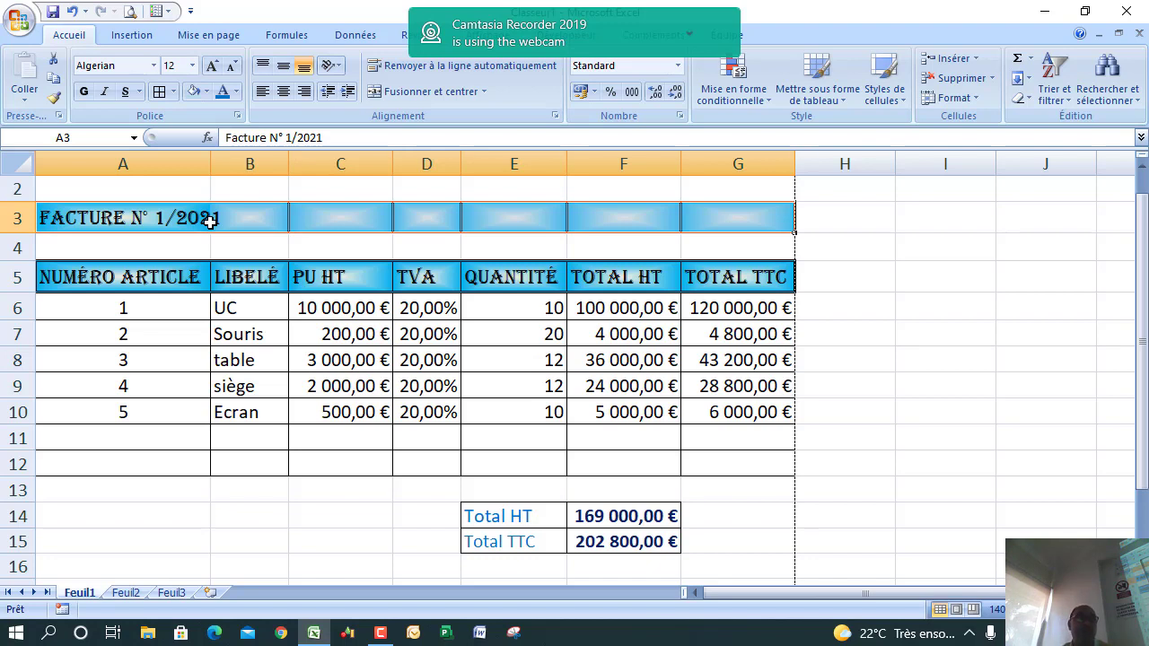
# Step: Merge and center the invoice title across A3:G3 and hide the webcam notification
pyautogui.moveTo(204, 228); pyautogui.dragTo(686, 219)
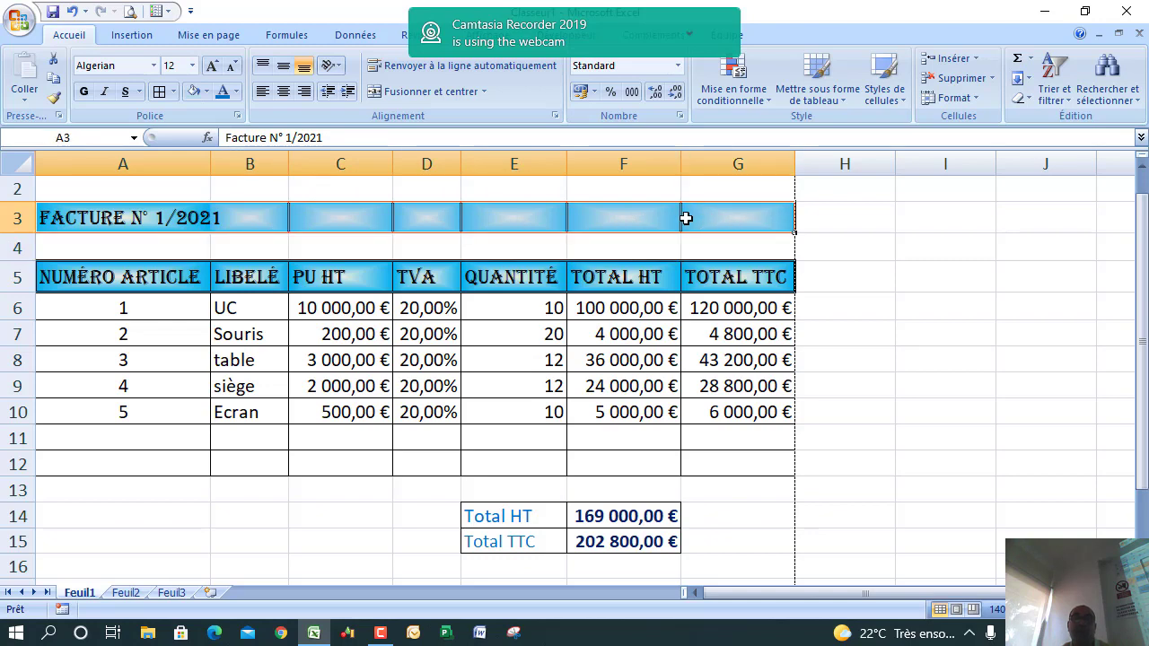
pyautogui.click(405, 92)
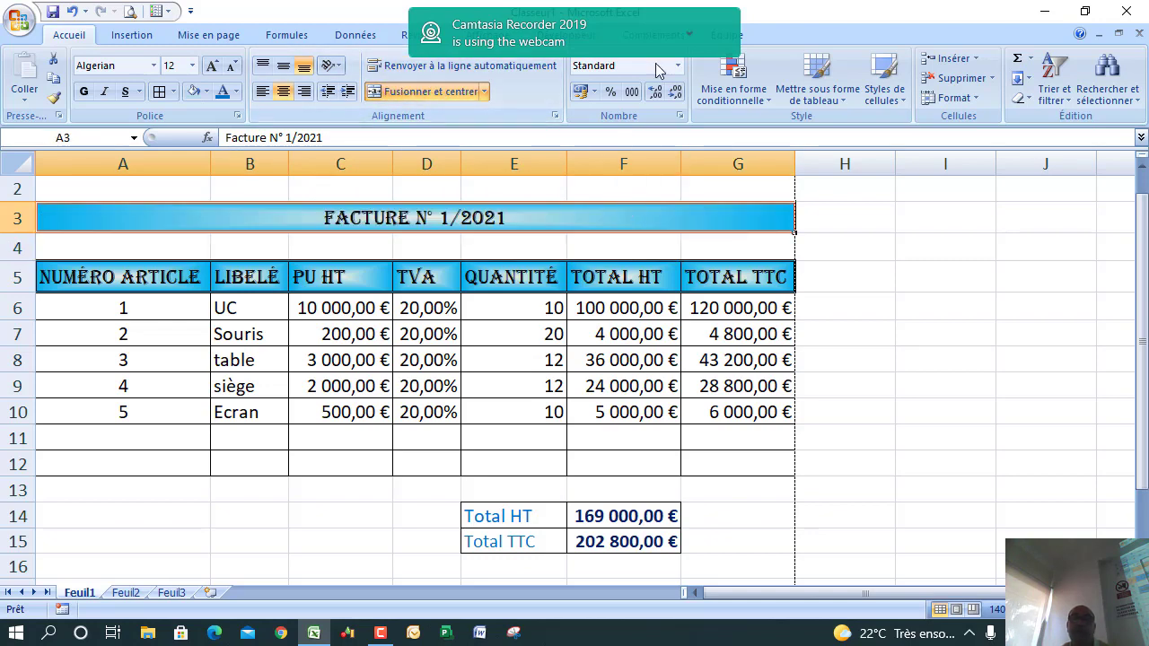
pyautogui.click(688, 36)
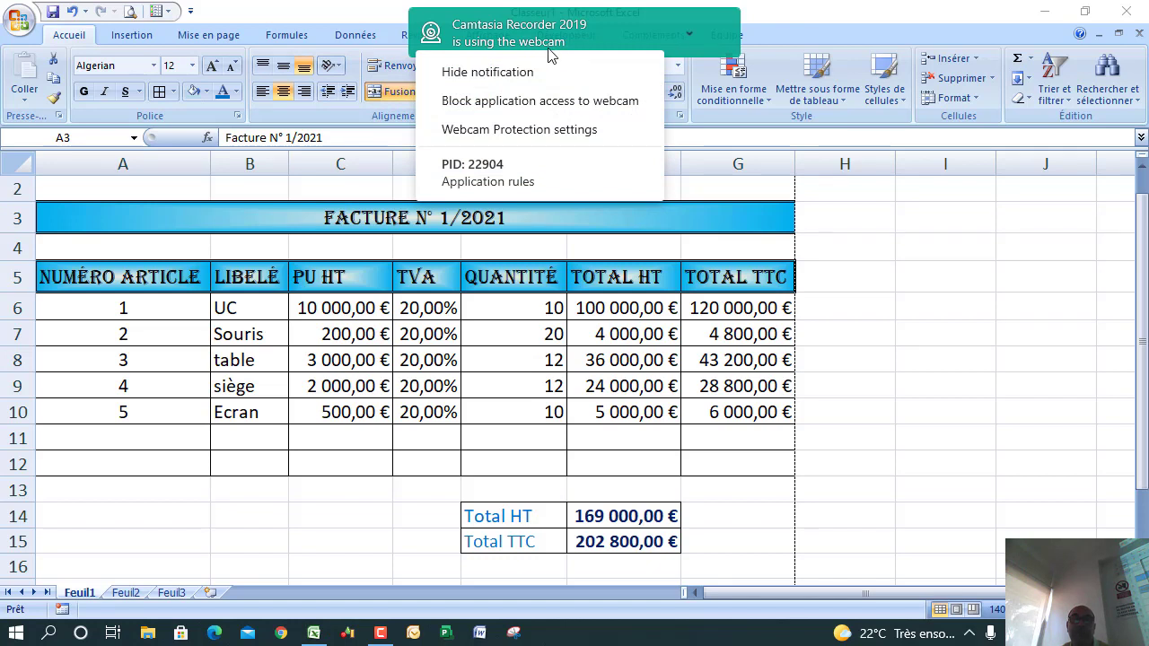
pyautogui.click(519, 79)
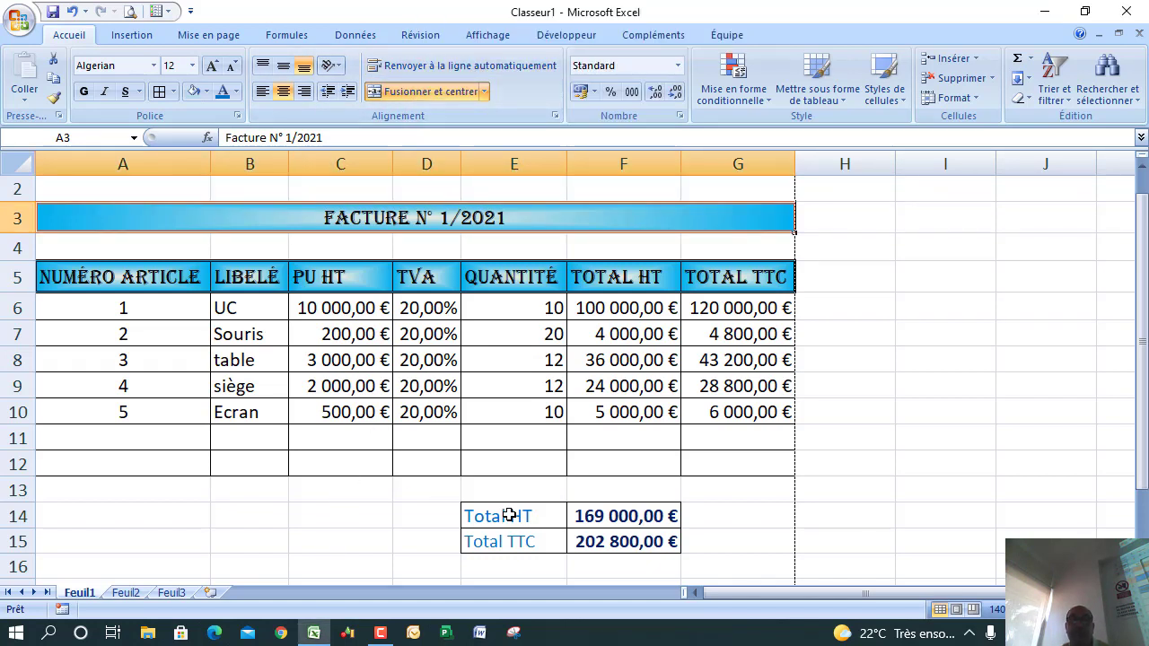
# Step: Fill the totals block E14:F15 with the fine grey dotted pattern, fourth in the first row of pattern styles, keeping the automatic pattern colour
pyautogui.moveTo(521, 515); pyautogui.dragTo(584, 537)
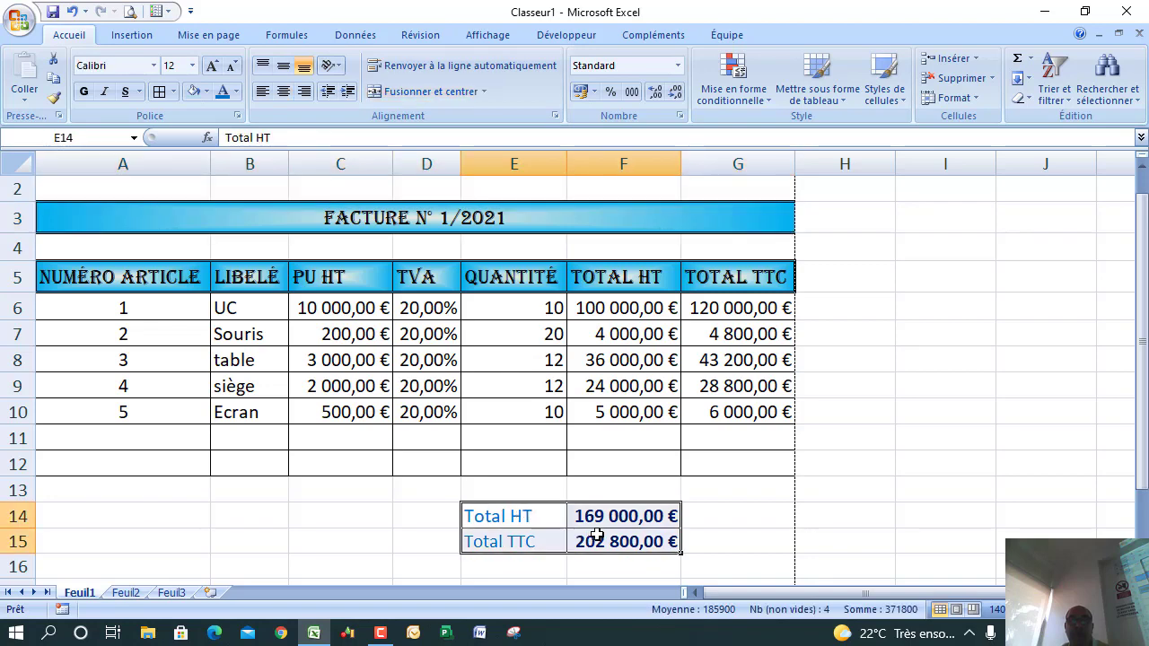
pyautogui.rightClick(540, 524)
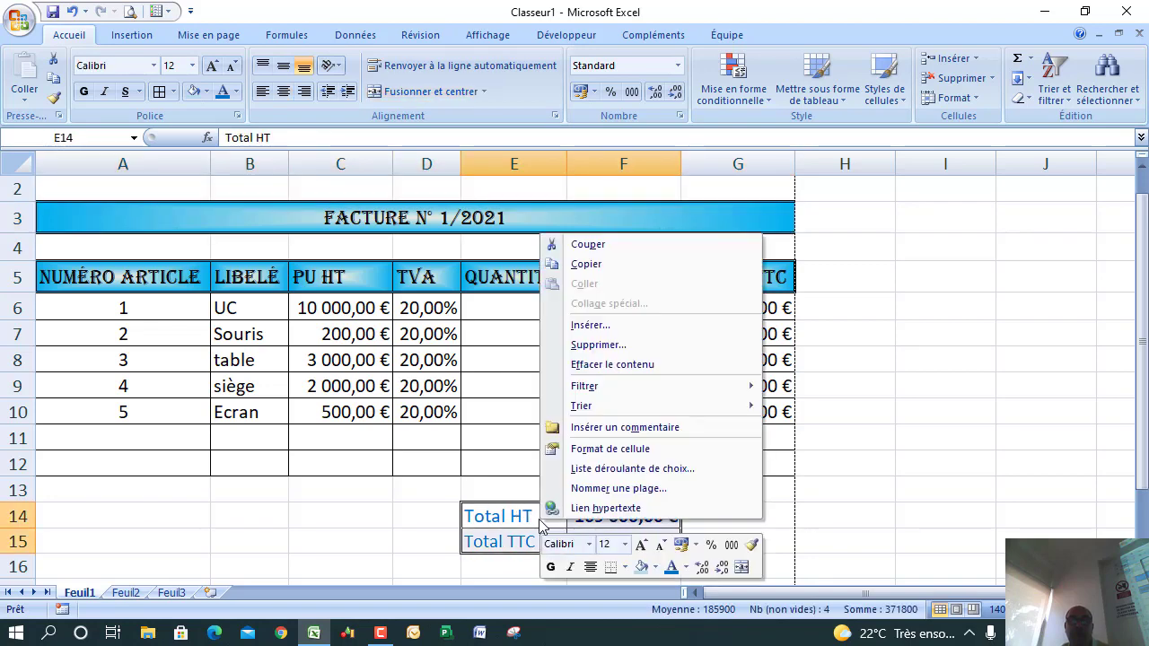
pyautogui.click(609, 451)
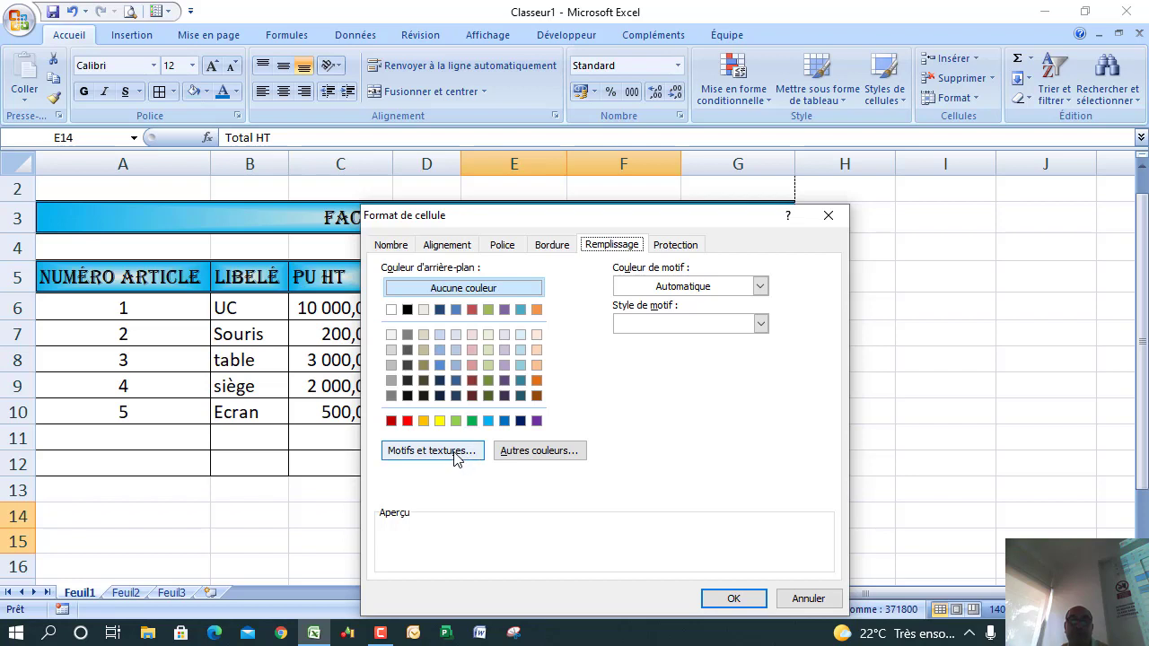
pyautogui.click(761, 324)
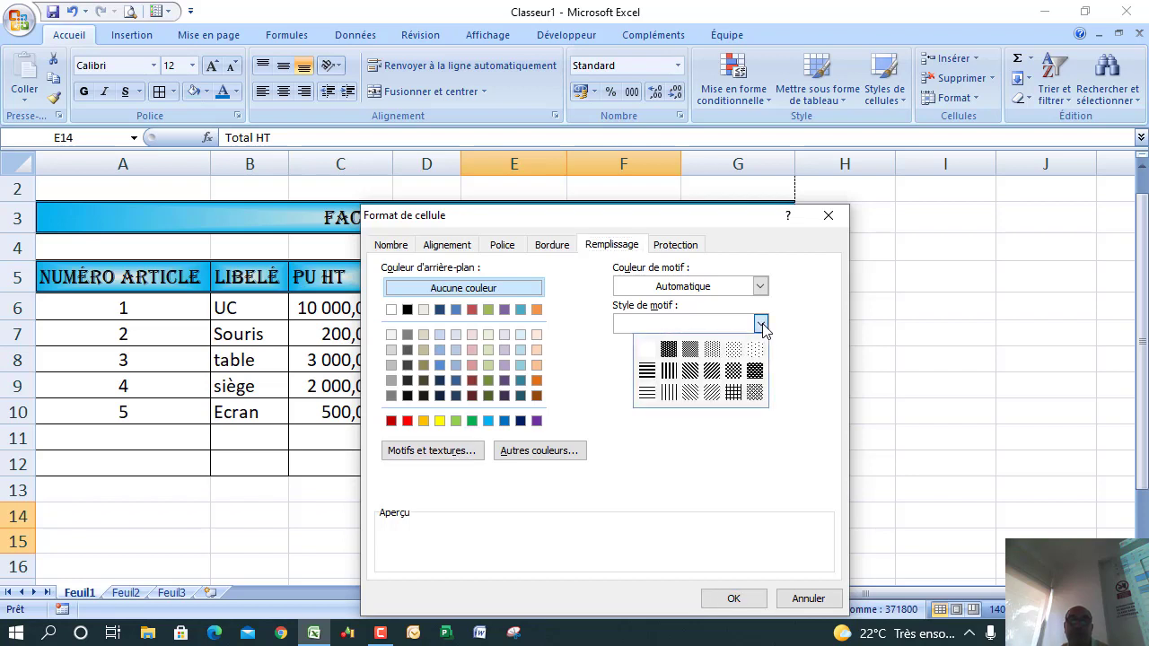
pyautogui.click(597, 380)
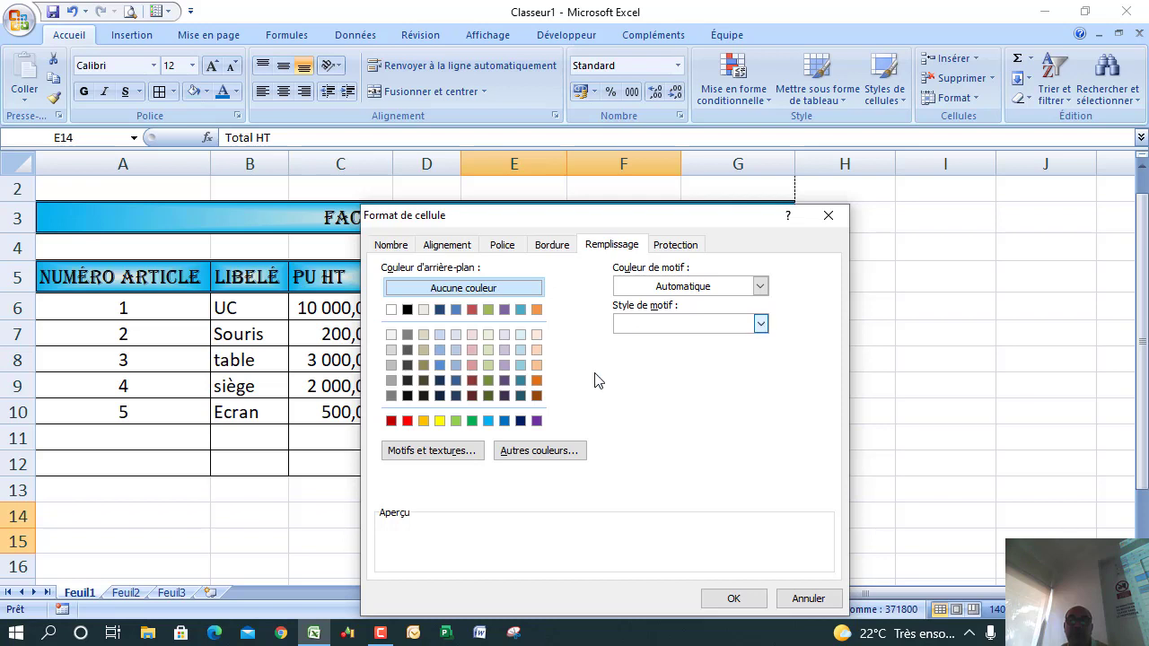
pyautogui.click(760, 324)
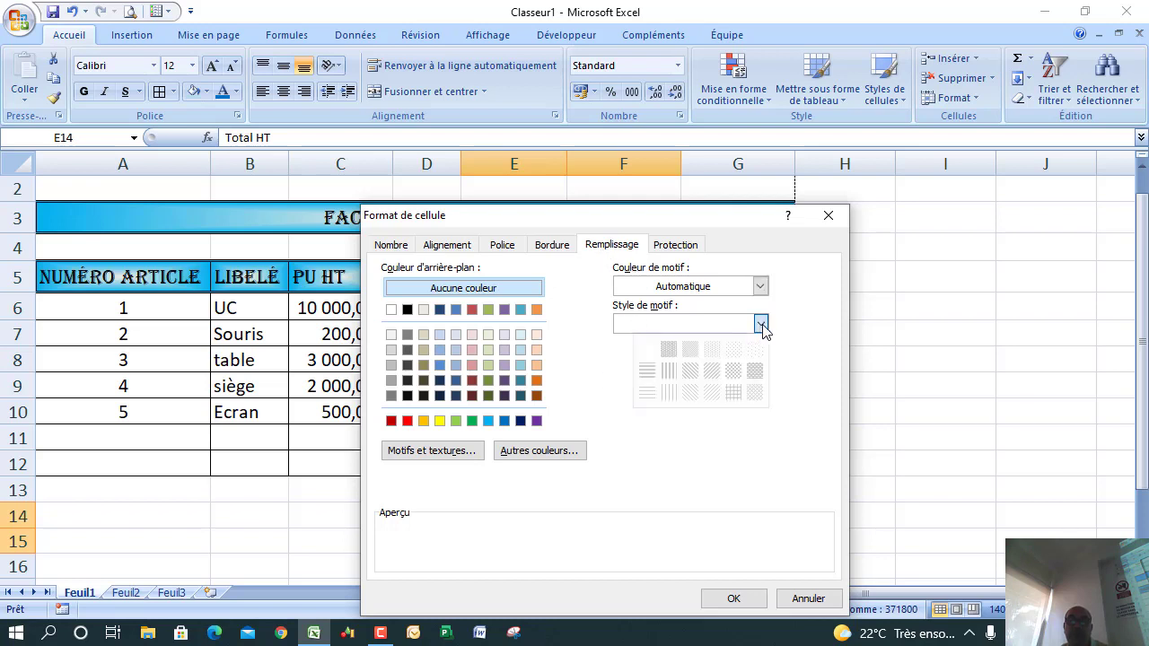
pyautogui.click(711, 350)
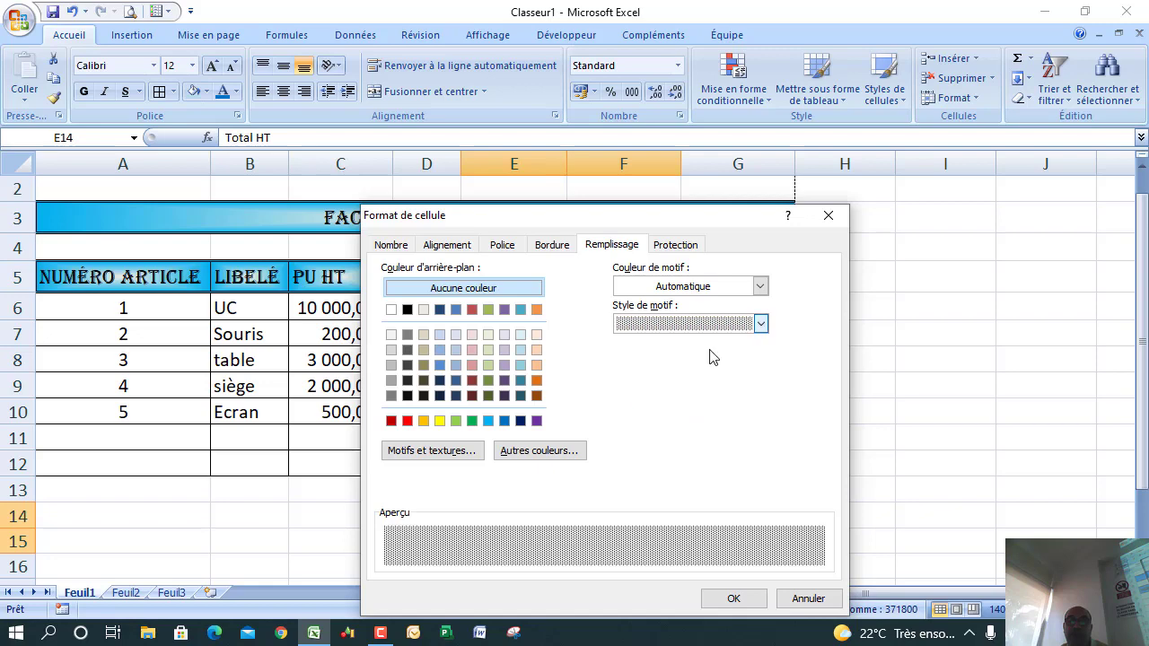
pyautogui.click(733, 599)
pyautogui.click(808, 480)
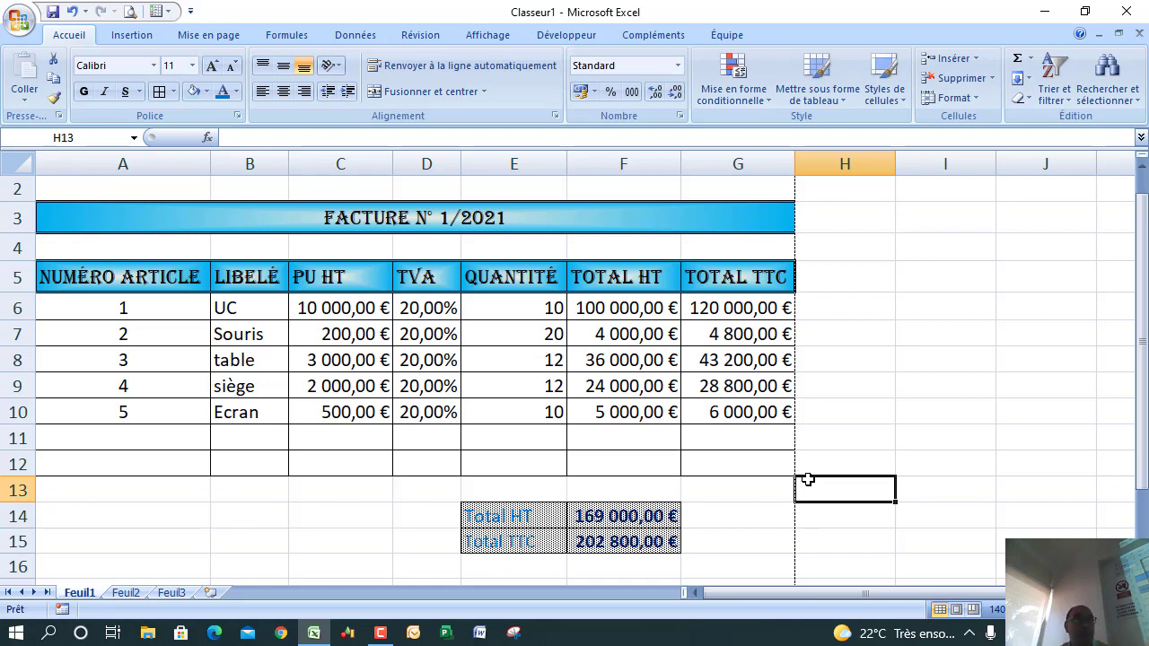
# Step: Open the print preview of the invoice sheet
pyautogui.click(131, 12)
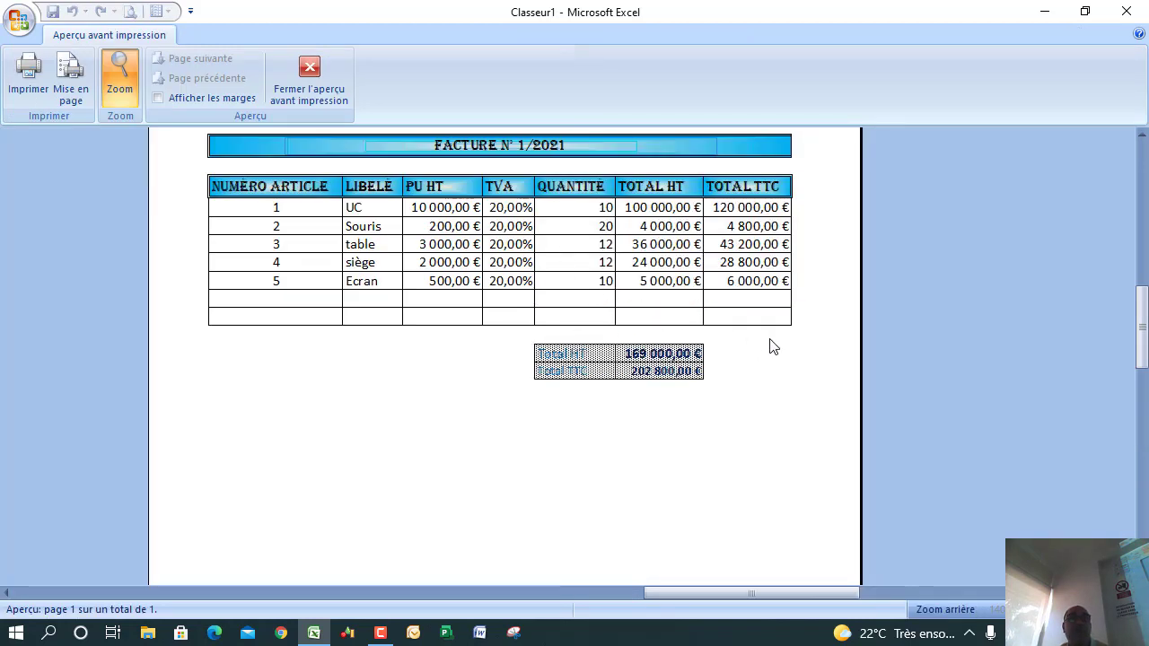
# Step: Close the print preview, and remove the Aperçu avant impression command from the Quick Access Toolbar before adding it back
pyautogui.press('Escape')
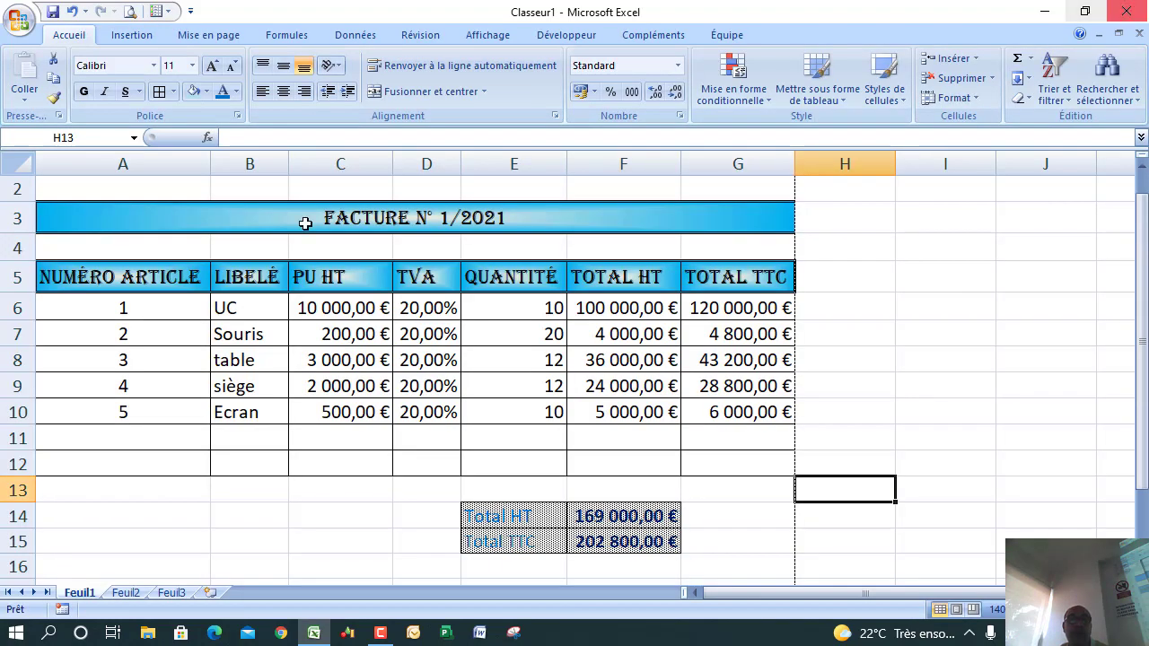
pyautogui.click(216, 36)
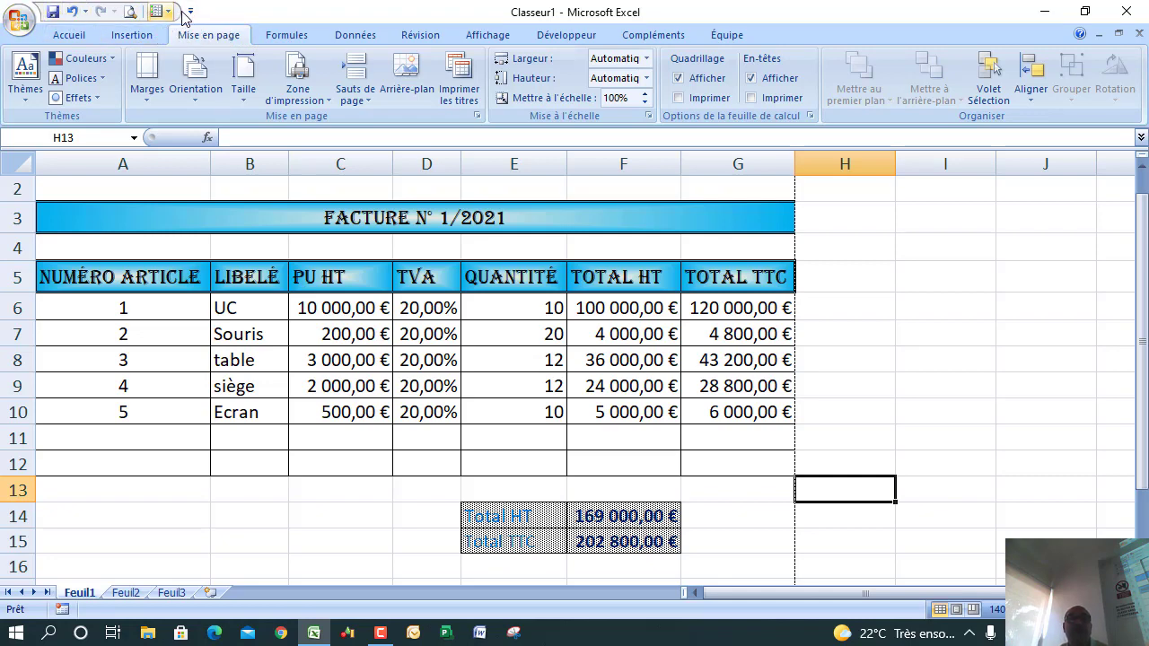
pyautogui.click(190, 13)
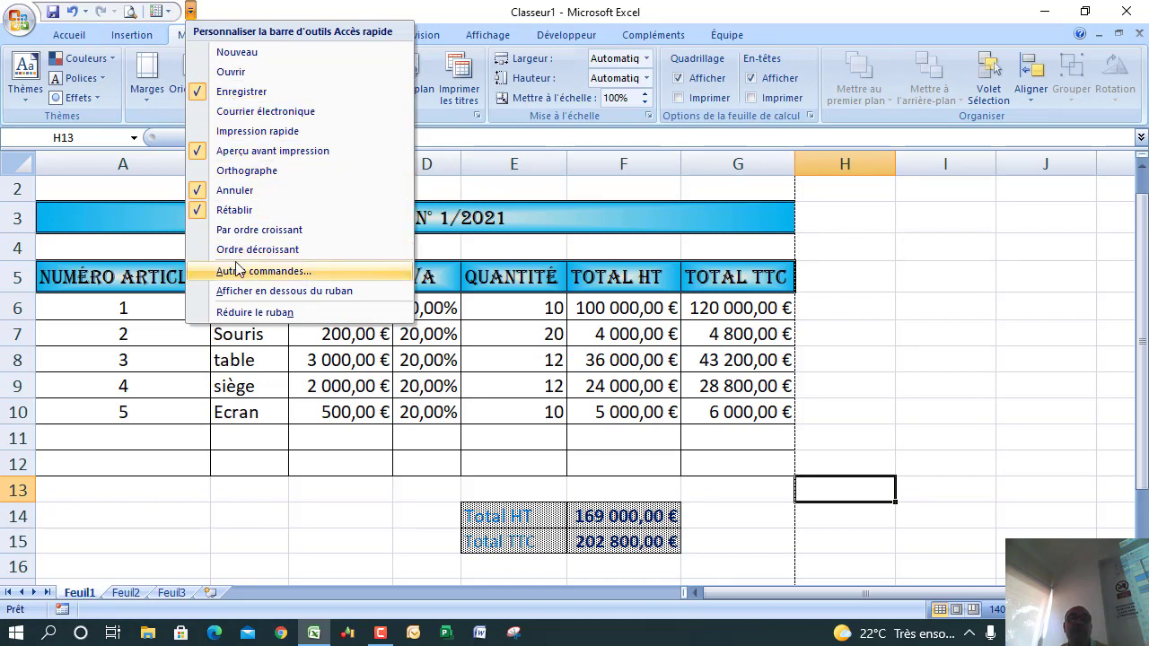
pyautogui.click(199, 154)
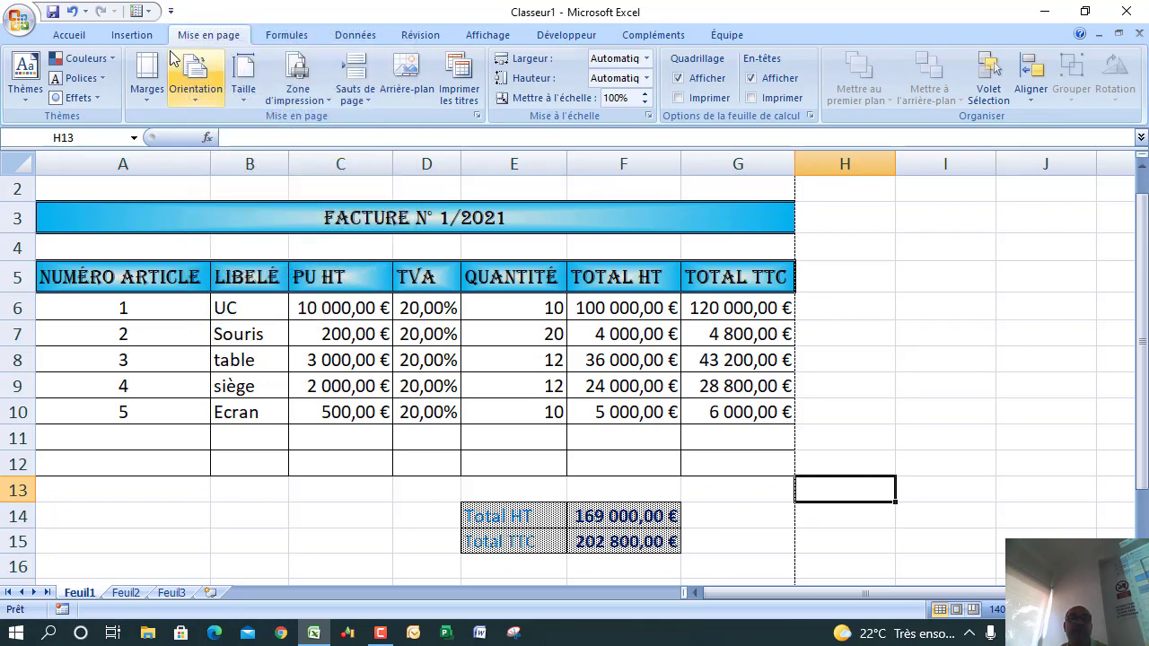
pyautogui.click(172, 11)
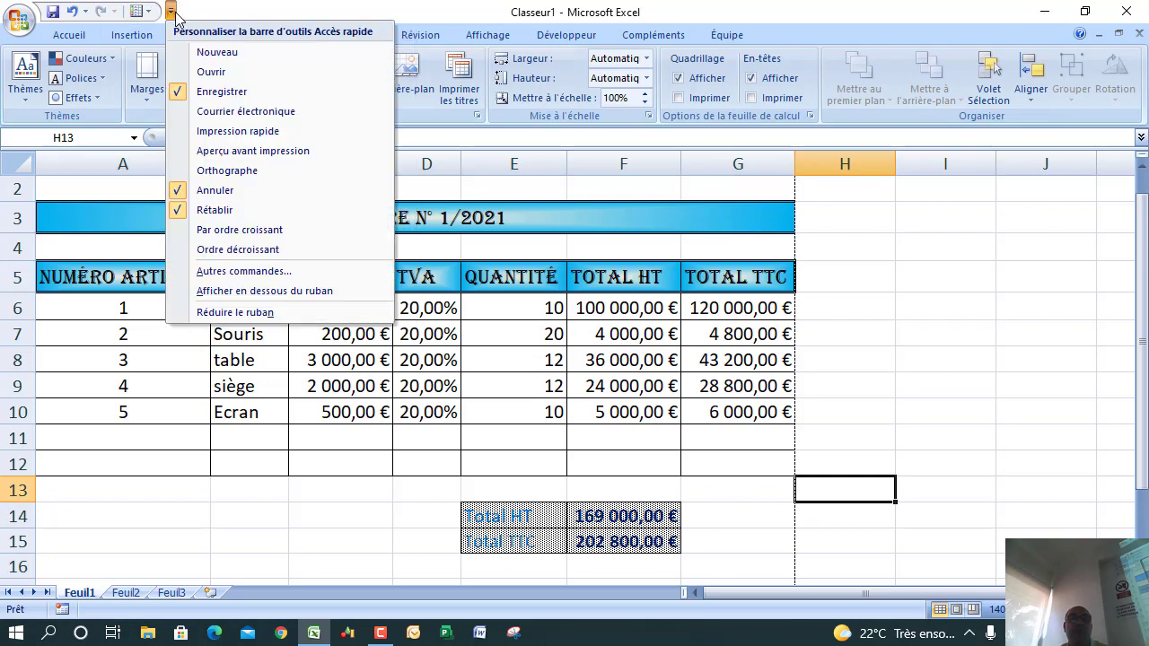
pyautogui.click(190, 153)
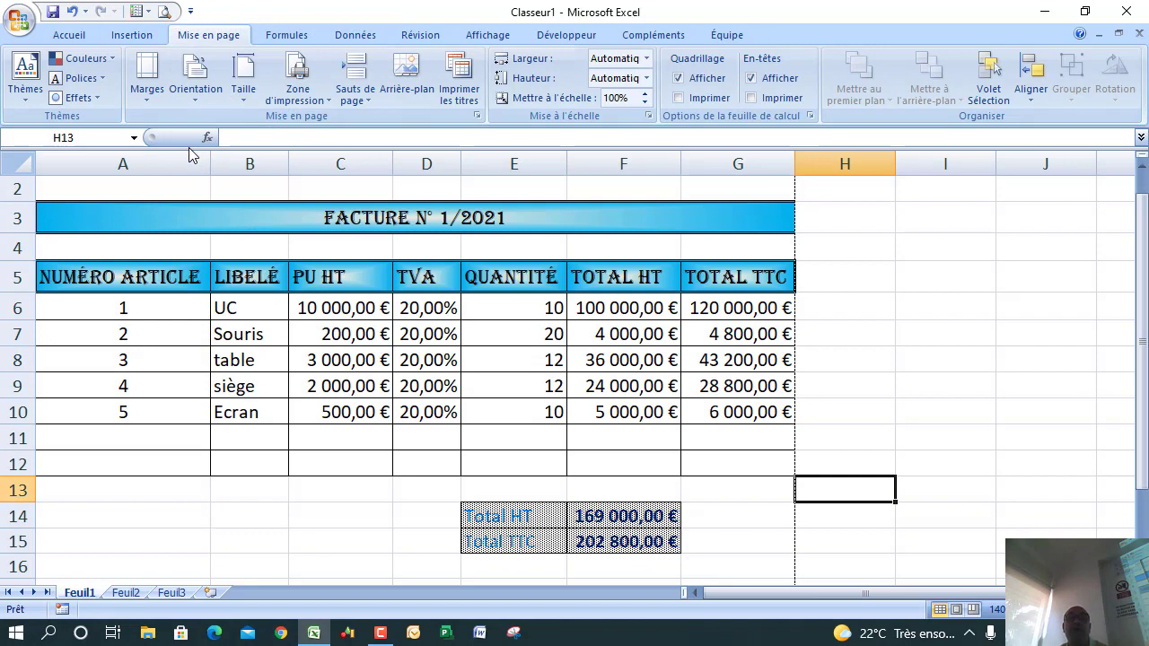
# Step: Check the invoice in print preview again and return to the worksheet
pyautogui.click(166, 12)
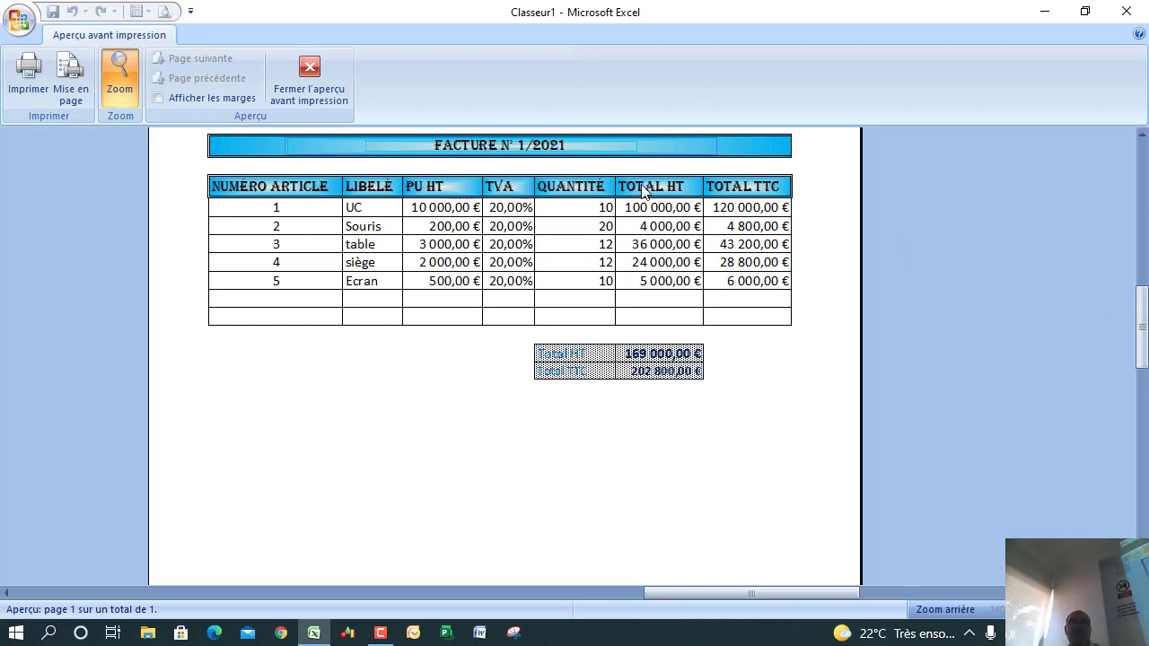
pyautogui.click(310, 76)
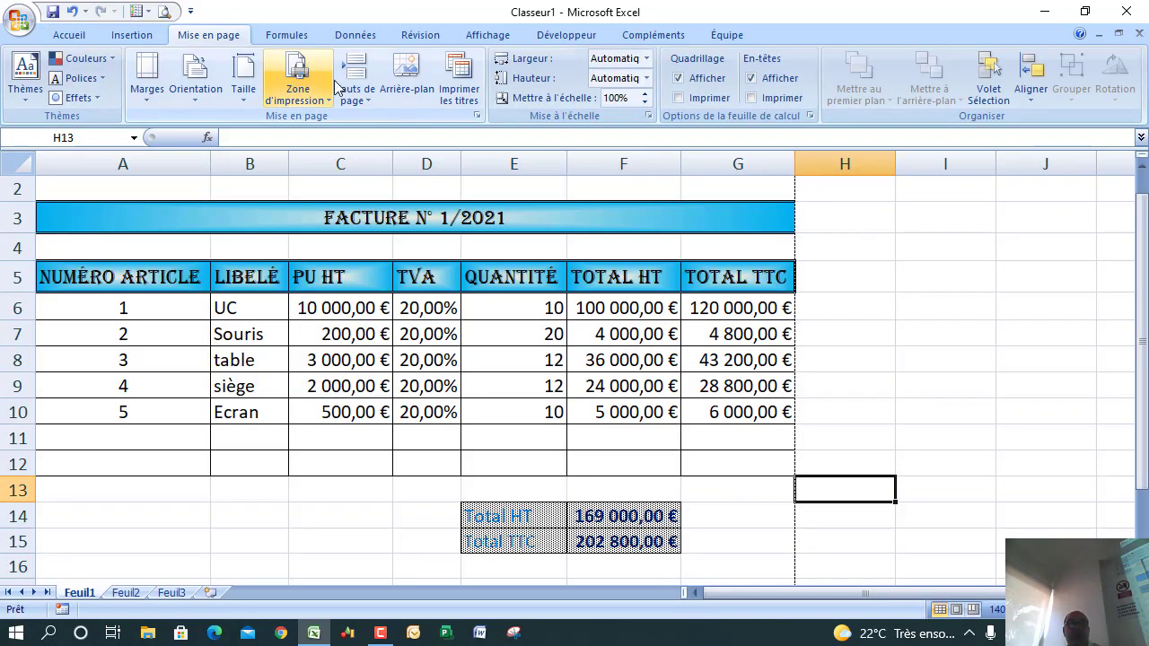
pyautogui.moveTo(384, 635)
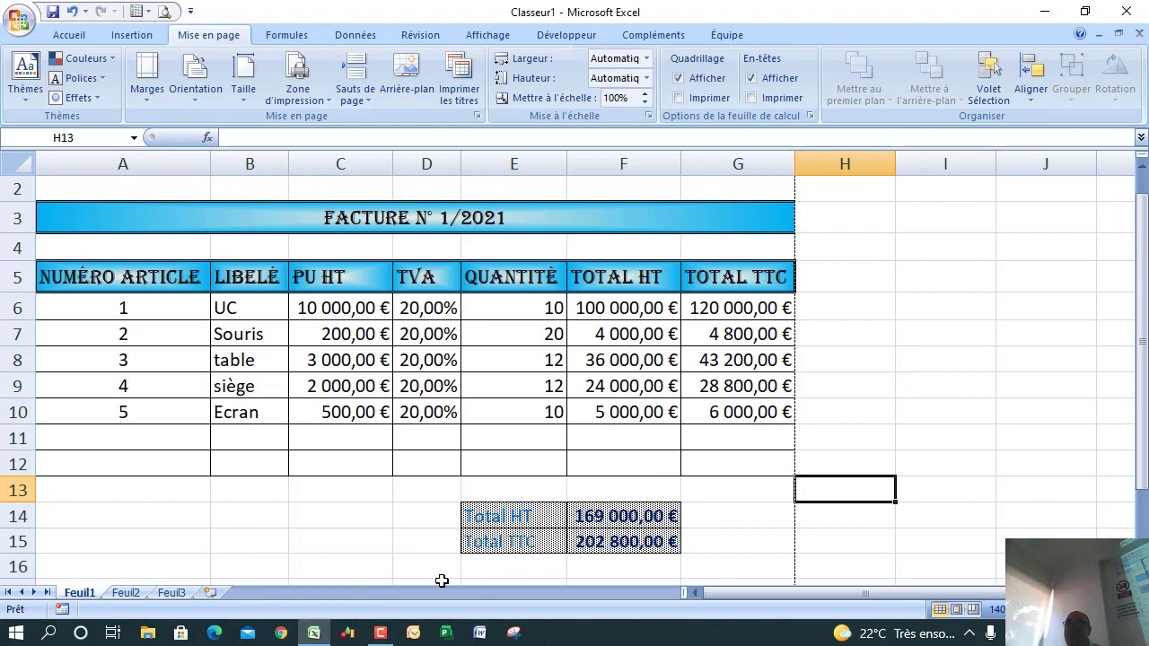
pyautogui.click(381, 633)
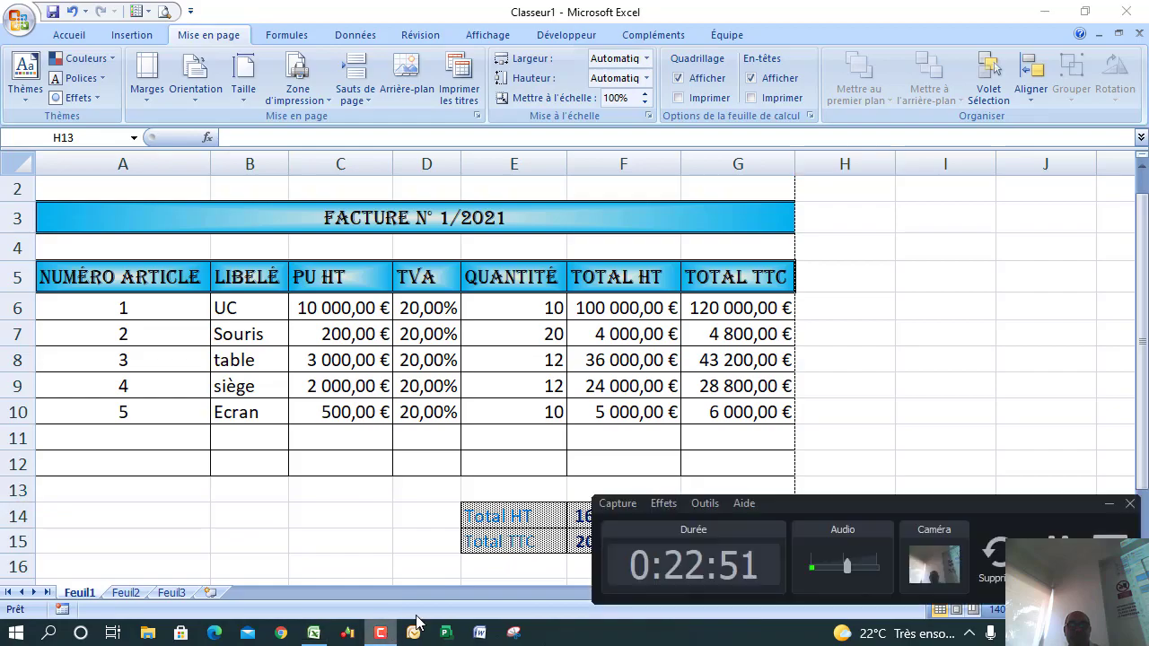